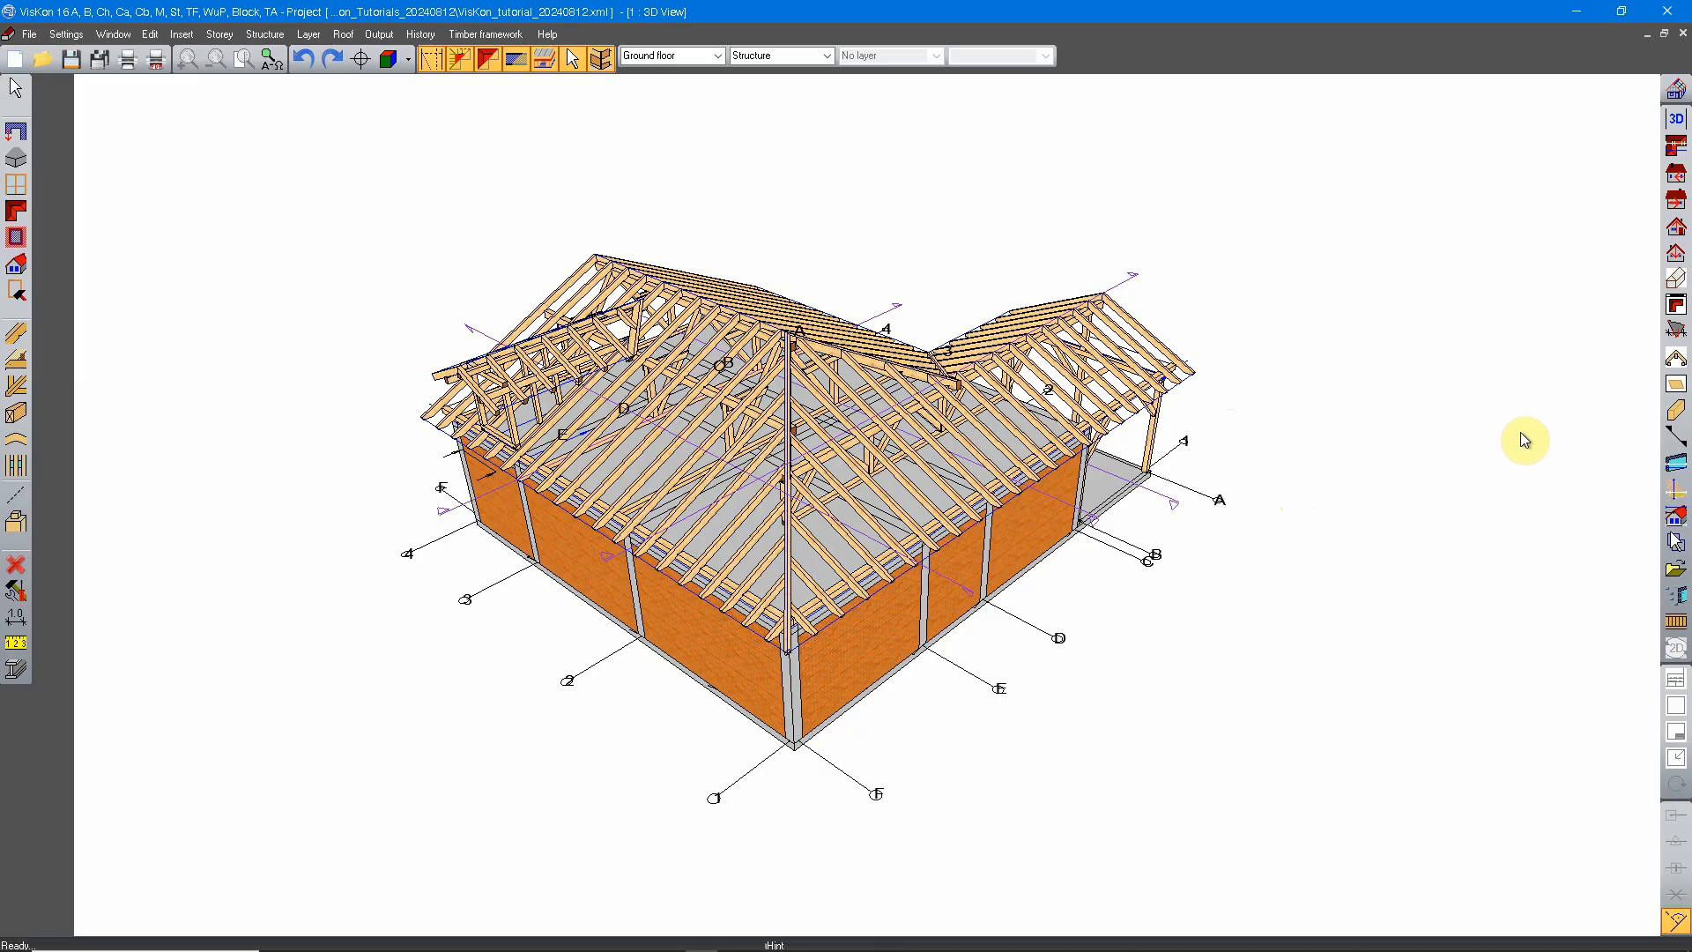
Start a parallel cross section from the edge of a beam in the roof truss and place the cut line through that truss.
{"action": "left_click_drag", "start_coordinate": [1065, 562], "coordinate": [1122, 526]}
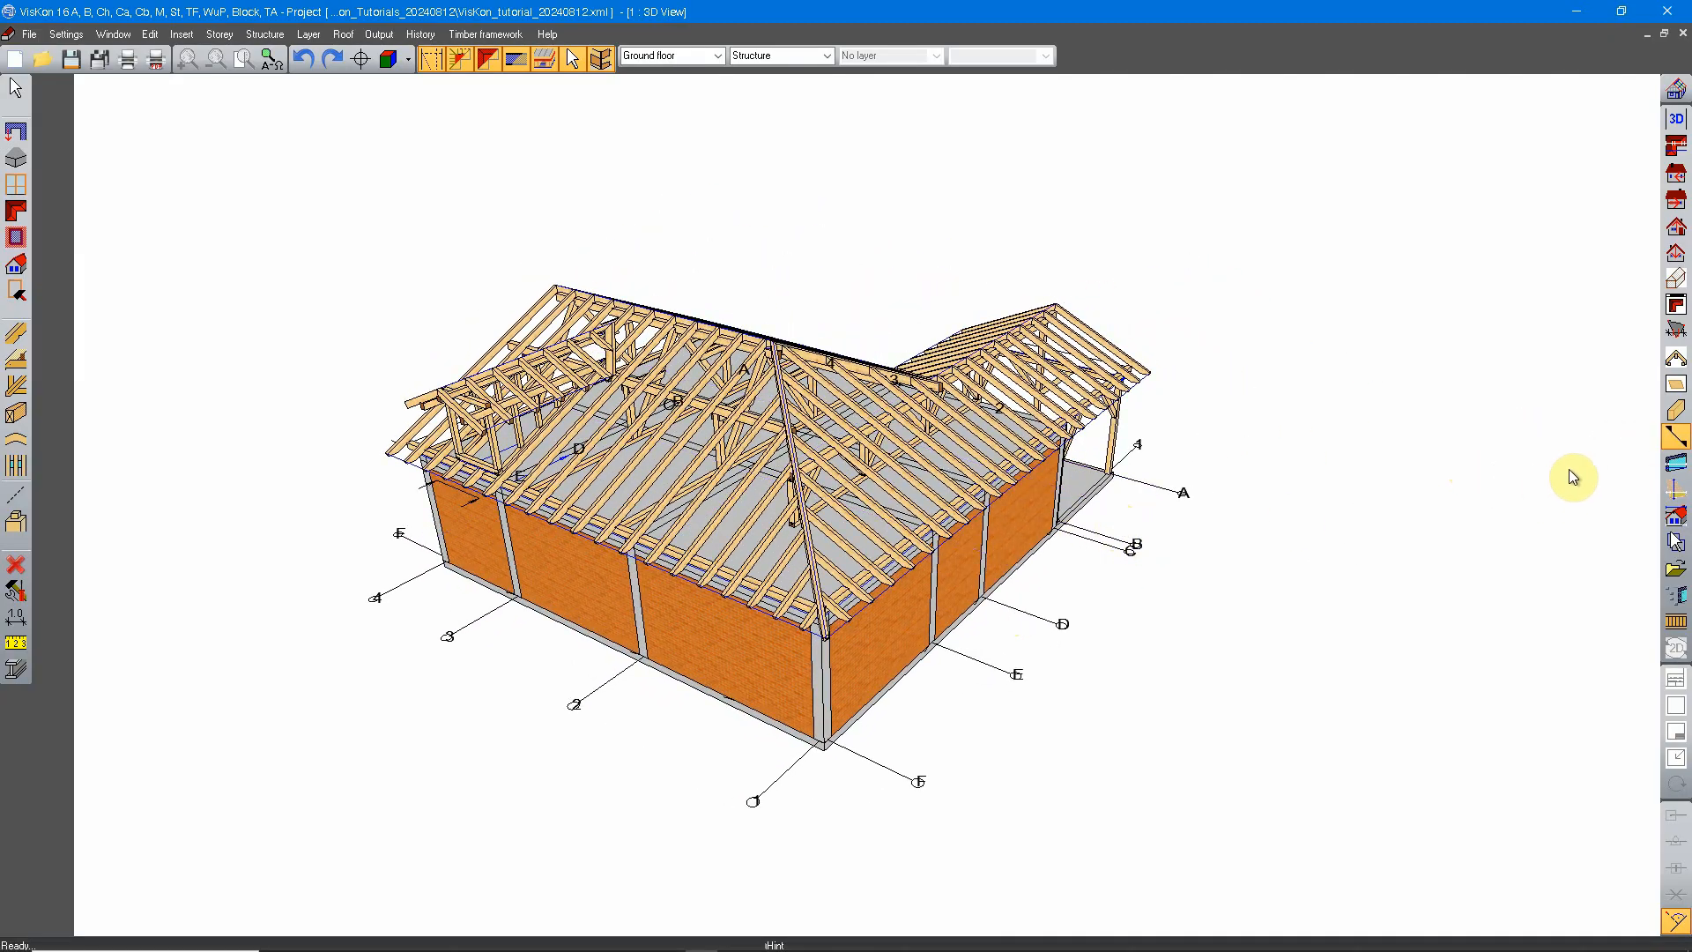
{"action": "left_click", "coordinate": [1674, 438]}
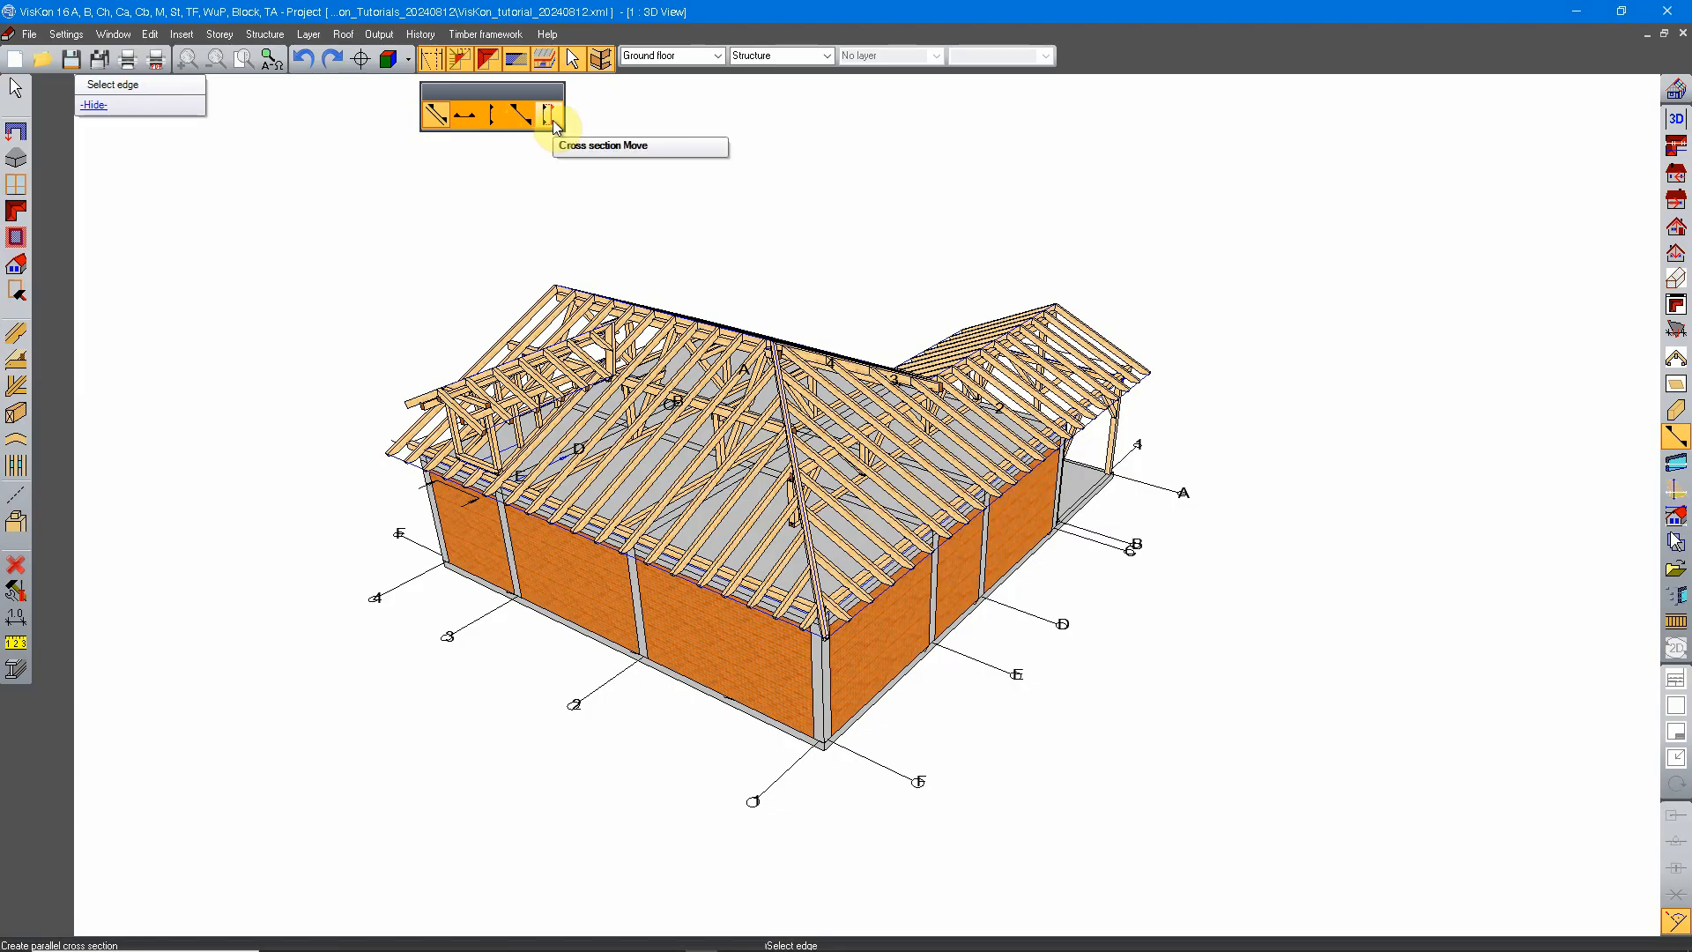
{"action": "left_click", "coordinate": [438, 118]}
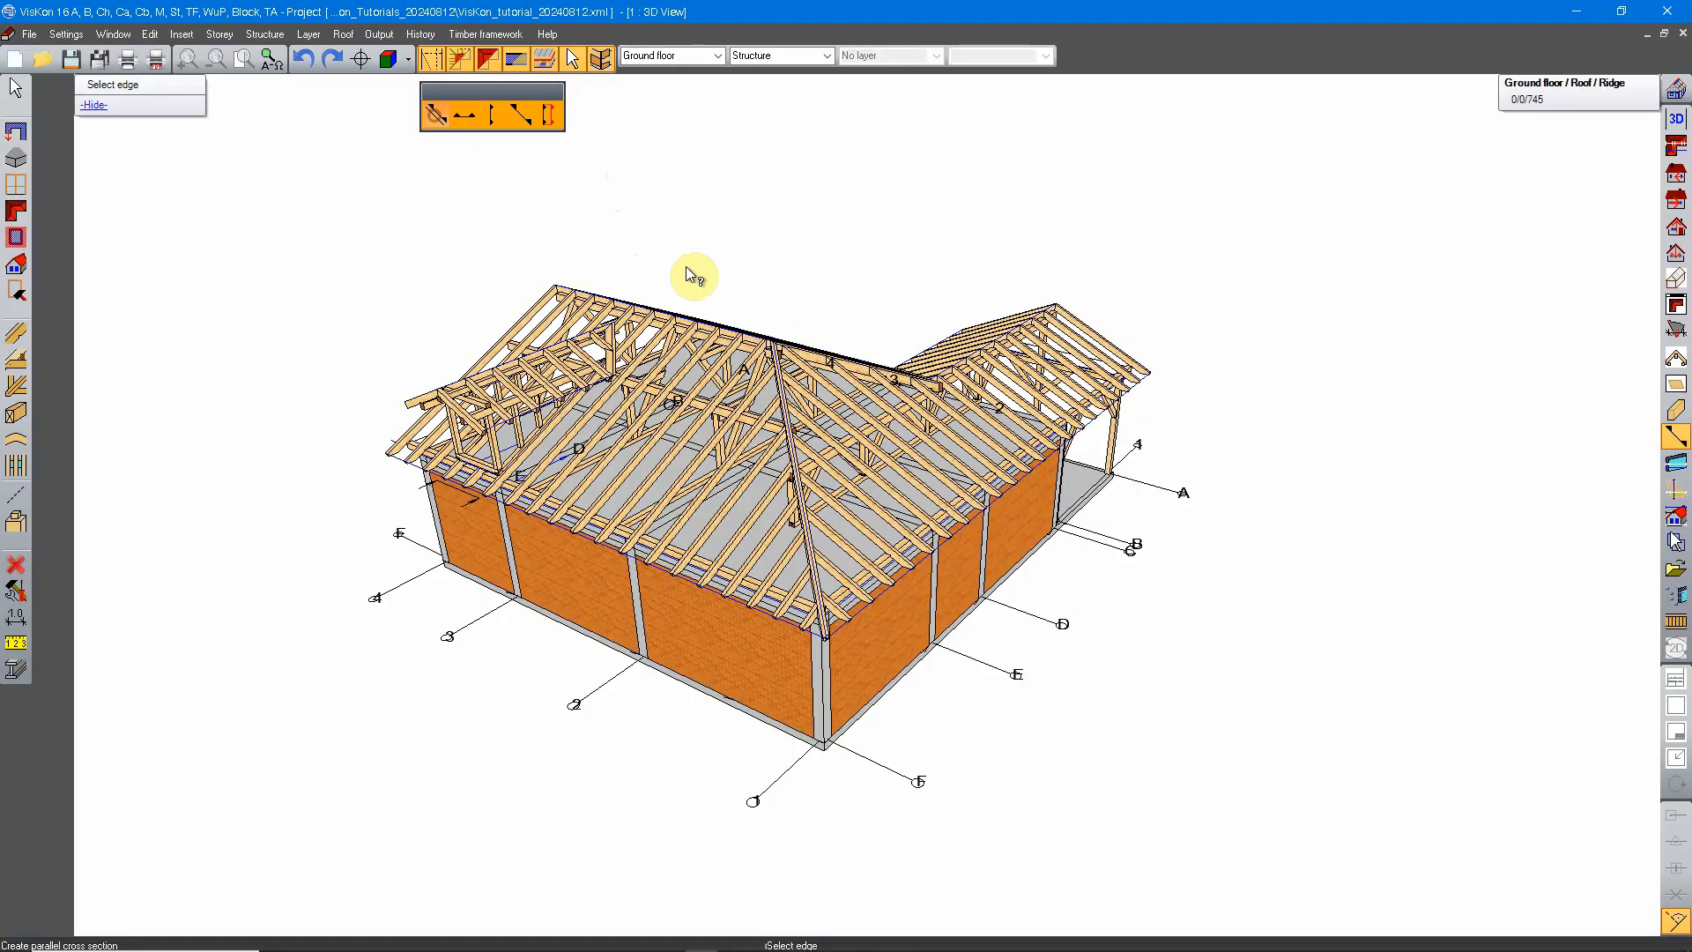
{"action": "middle_click_drag", "start_coordinate": [897, 355], "coordinate": [886, 576]}
{"action": "scroll", "coordinate": [755, 494], "scroll_direction": "up", "scroll_amount": 5}
{"action": "scroll", "coordinate": [863, 577], "scroll_direction": "up", "scroll_amount": 4}
{"action": "scroll", "coordinate": [870, 478], "scroll_direction": "up", "scroll_amount": 4}
{"action": "middle_click_drag", "start_coordinate": [869, 478], "coordinate": [819, 776]}
{"action": "scroll", "coordinate": [796, 723], "scroll_direction": "up", "scroll_amount": 2}
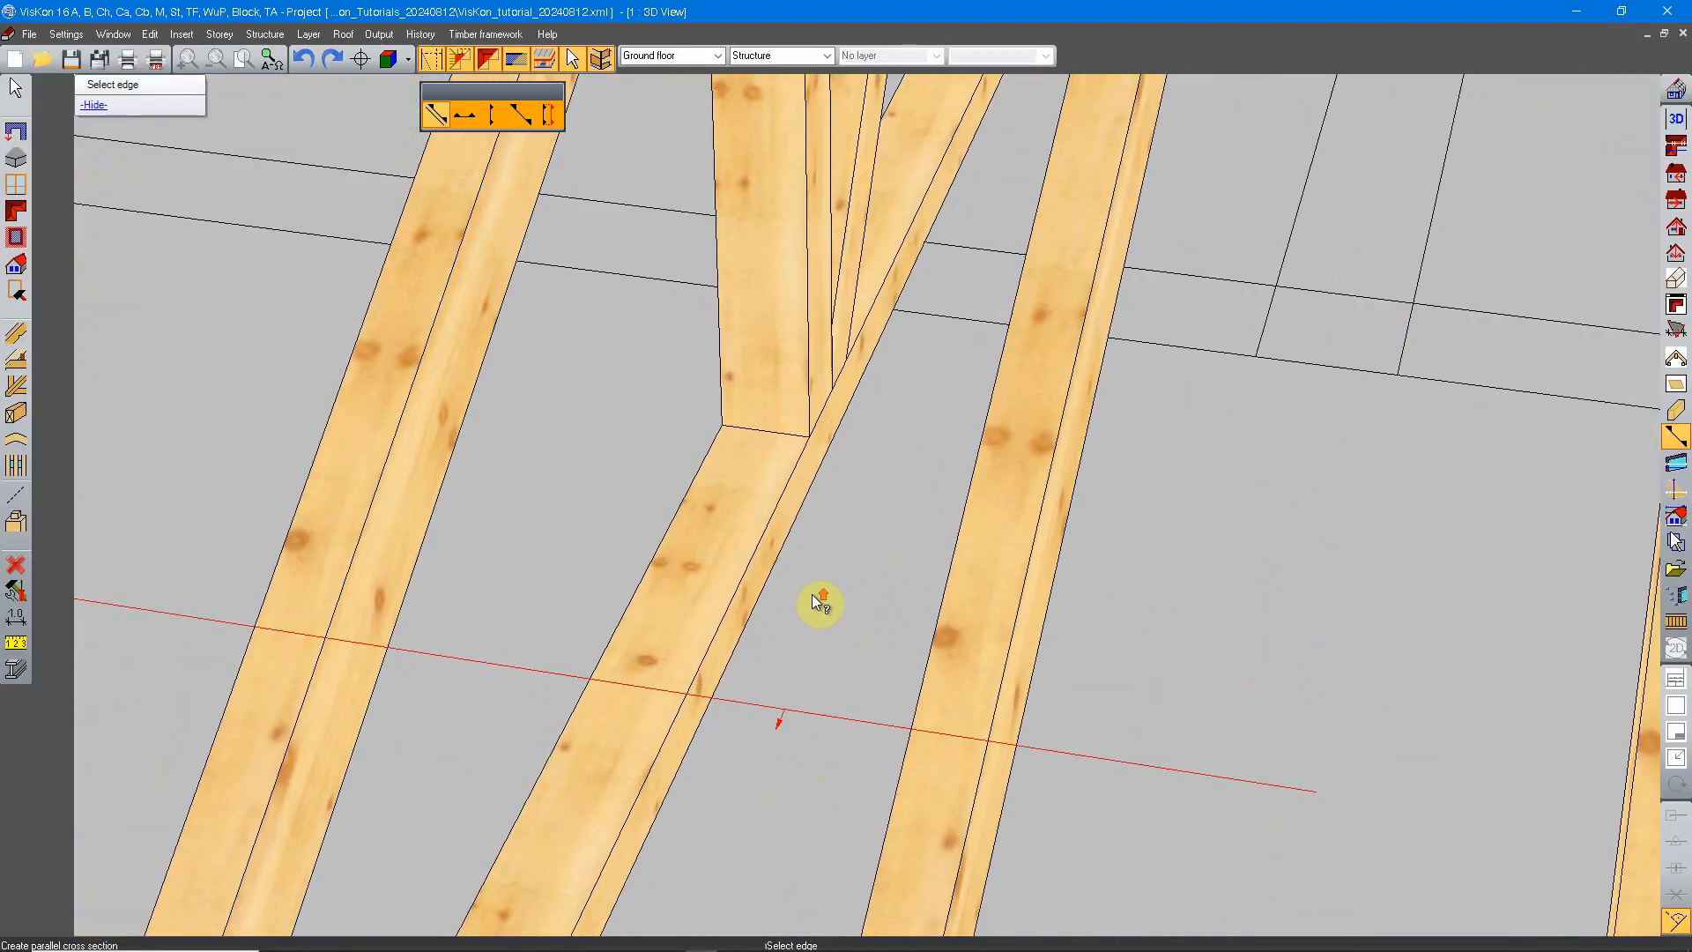
{"action": "left_click", "coordinate": [755, 526]}
{"action": "scroll", "coordinate": [793, 554], "scroll_direction": "down", "scroll_amount": 3}
{"action": "middle_click_drag", "start_coordinate": [799, 558], "coordinate": [804, 642]}
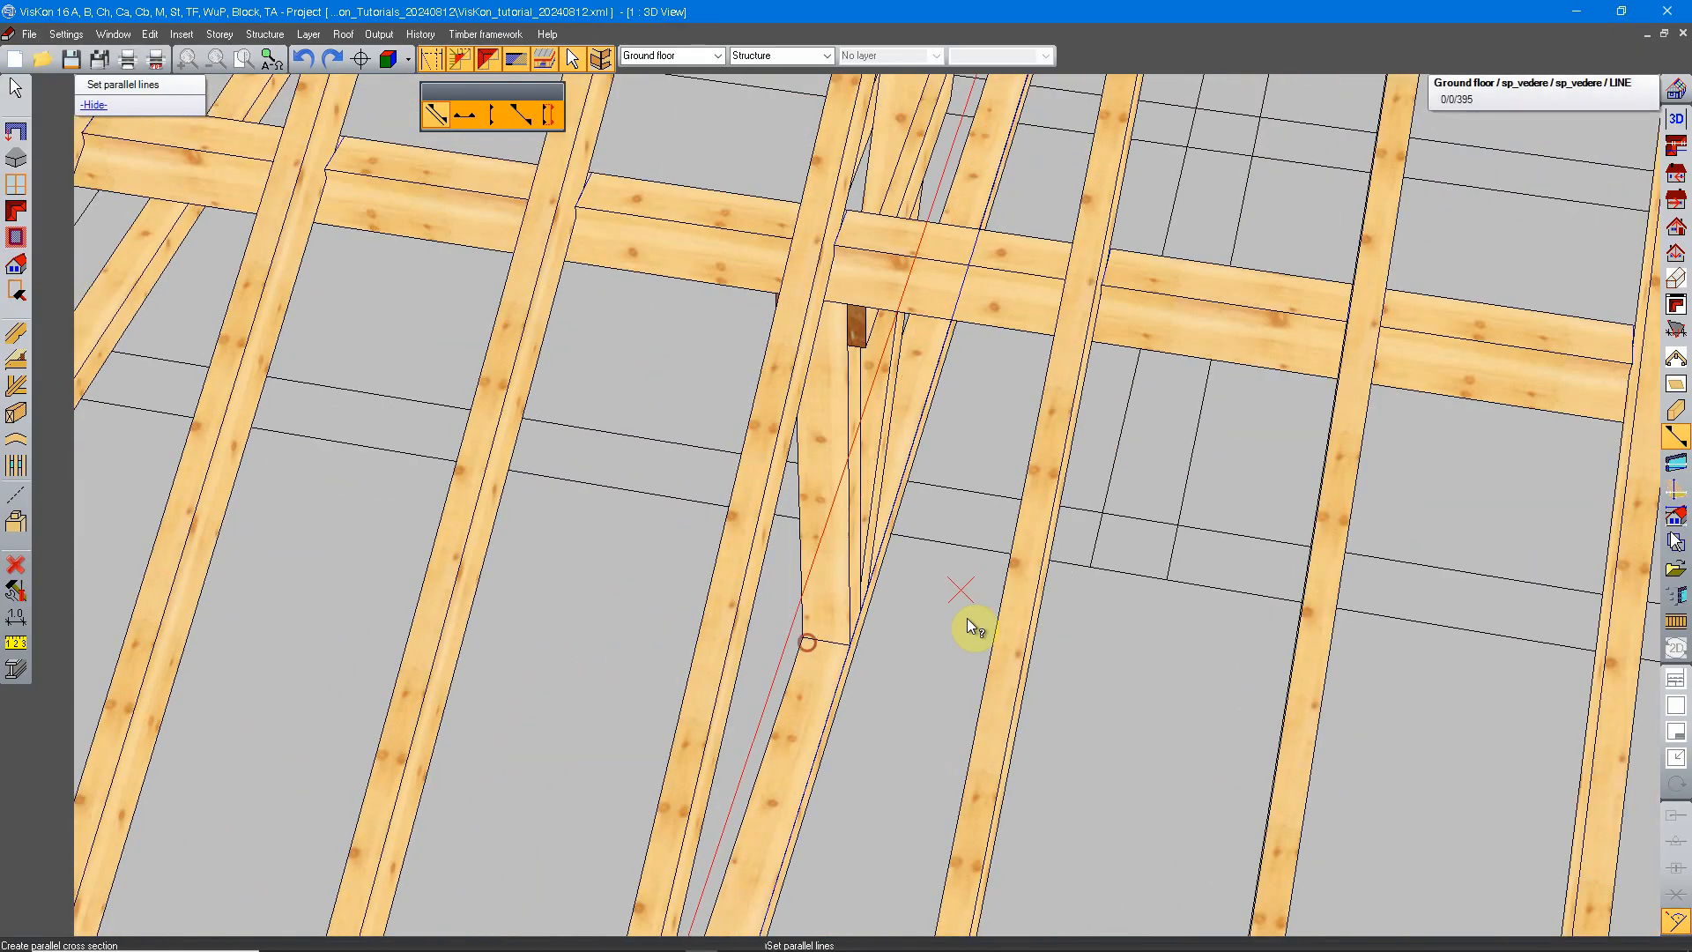
{"action": "left_click", "coordinate": [817, 637]}
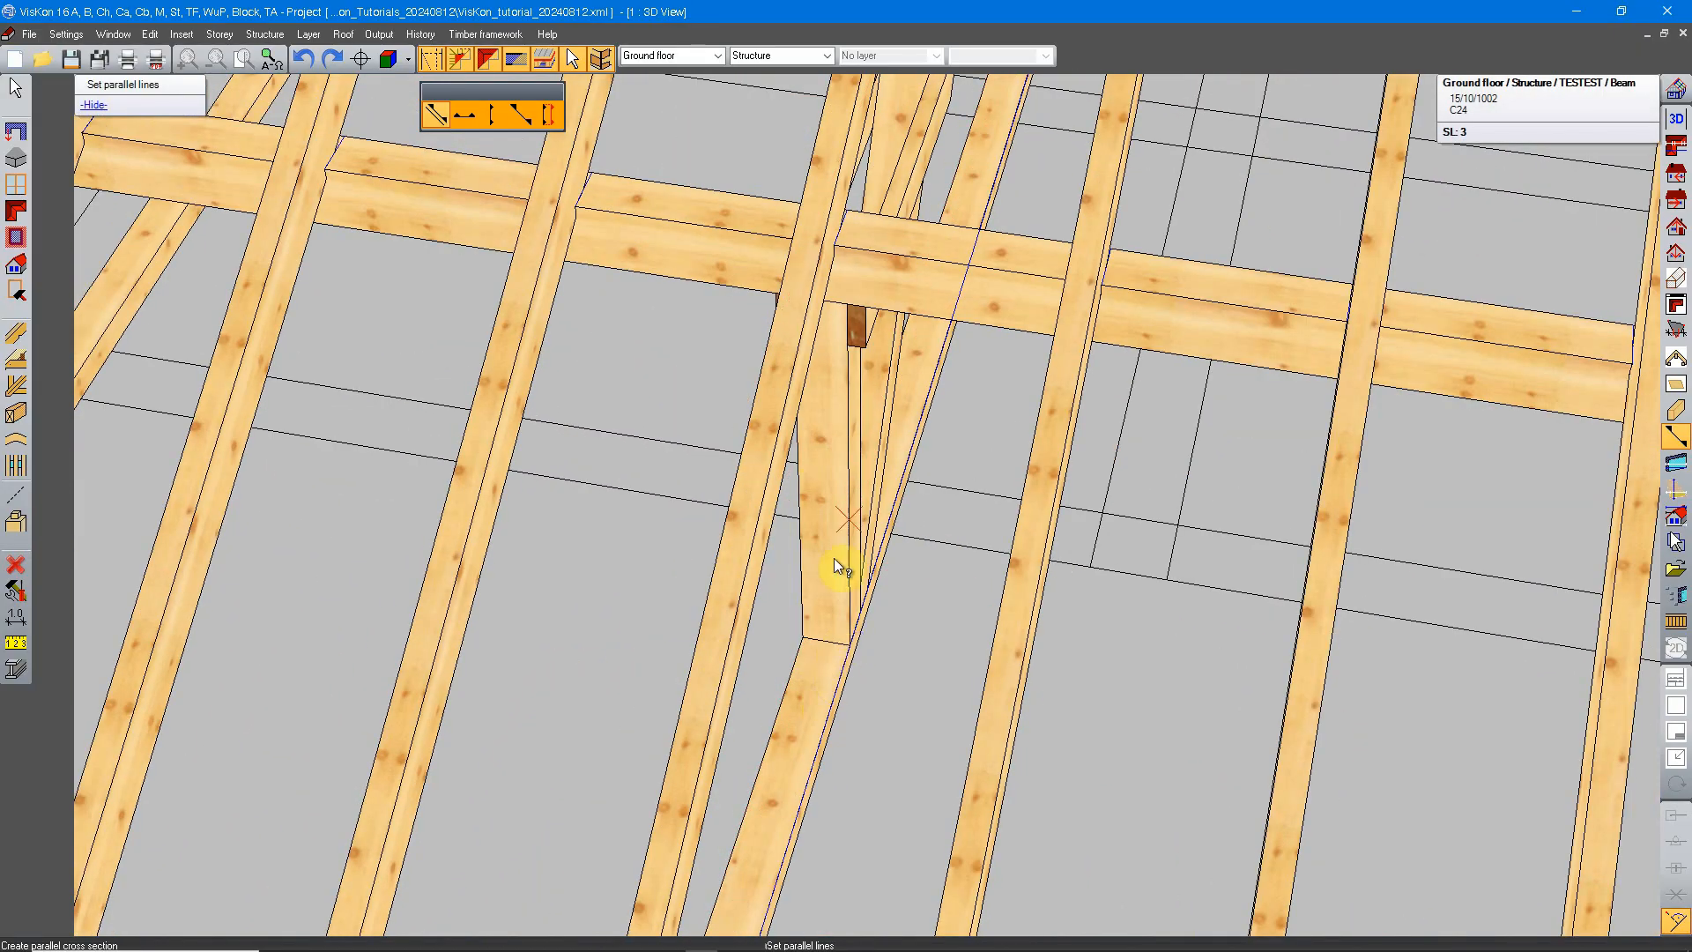
{"action": "middle_click_drag", "start_coordinate": [838, 375], "coordinate": [832, 477]}
{"action": "middle_click_drag", "start_coordinate": [785, 600], "coordinate": [832, 459]}
{"action": "left_click", "coordinate": [846, 409]}
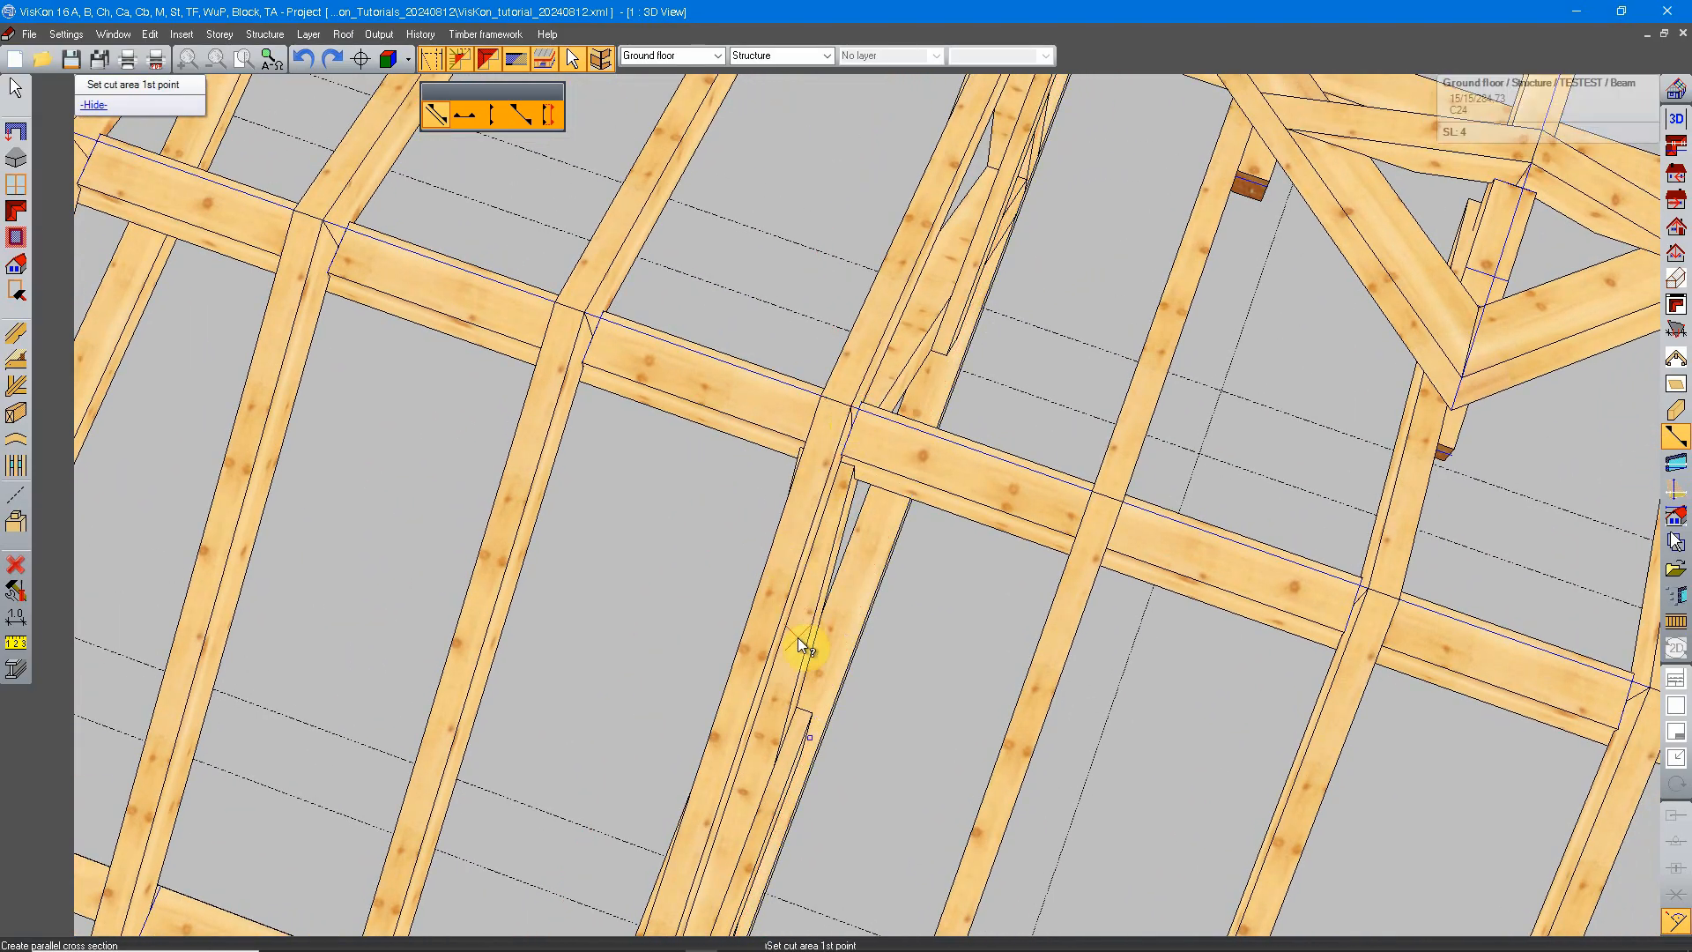
Set the cut area so that the section line spans the full house and extends past the eaves beside the dormer.
{"action": "scroll", "coordinate": [811, 518], "scroll_direction": "down", "scroll_amount": 8}
{"action": "middle_click_drag", "start_coordinate": [864, 610], "coordinate": [791, 612]}
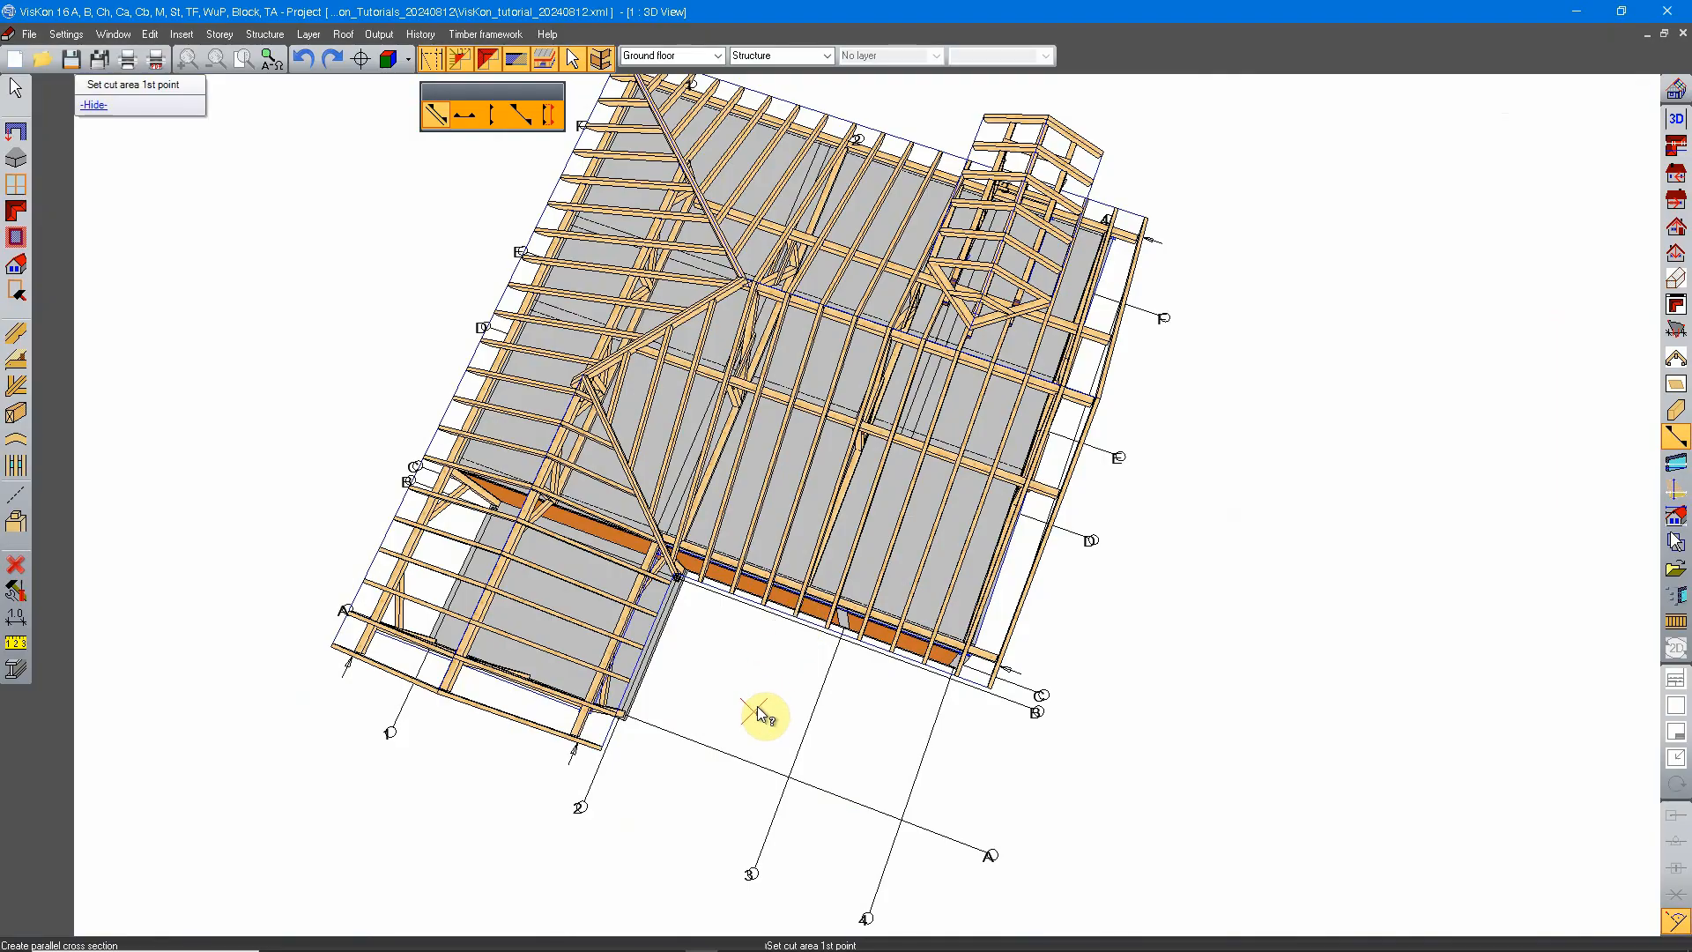
{"action": "middle_click_drag", "start_coordinate": [919, 410], "coordinate": [797, 712]}
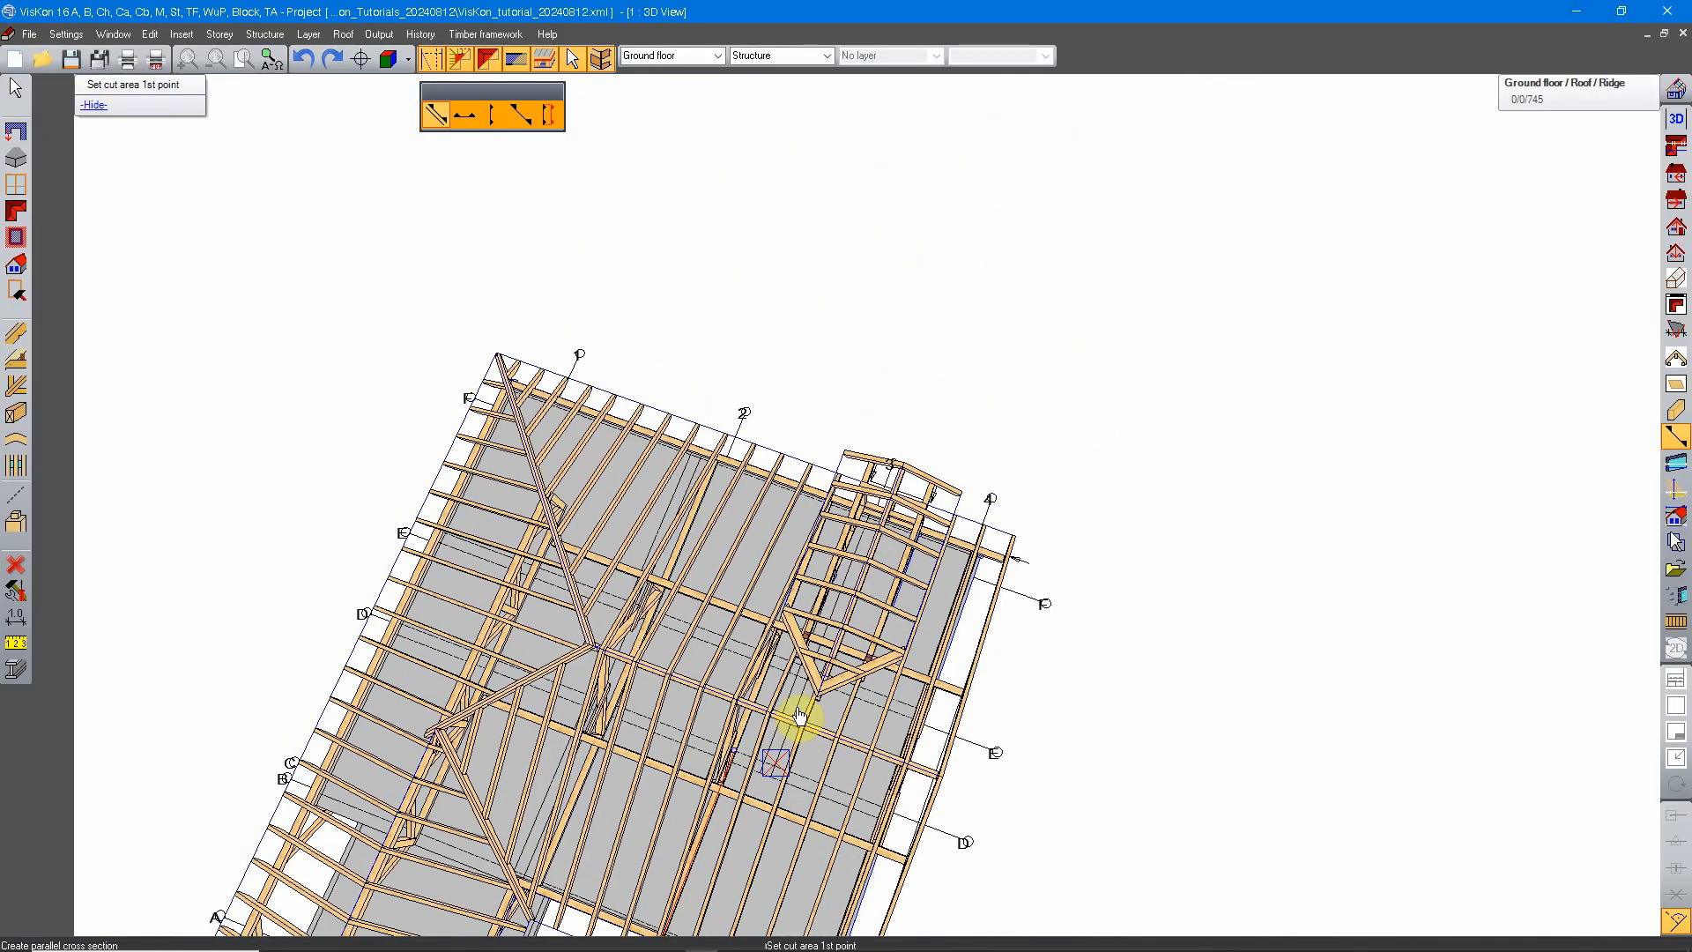
{"action": "left_click", "coordinate": [869, 393]}
Set the section depth to 50 cm and create Cross section A-A as plan 7, landscape, at scale 1:35.
{"action": "scroll", "coordinate": [917, 410], "scroll_direction": "down", "scroll_amount": 1}
{"action": "scroll", "coordinate": [934, 406], "scroll_direction": "up", "scroll_amount": 3}
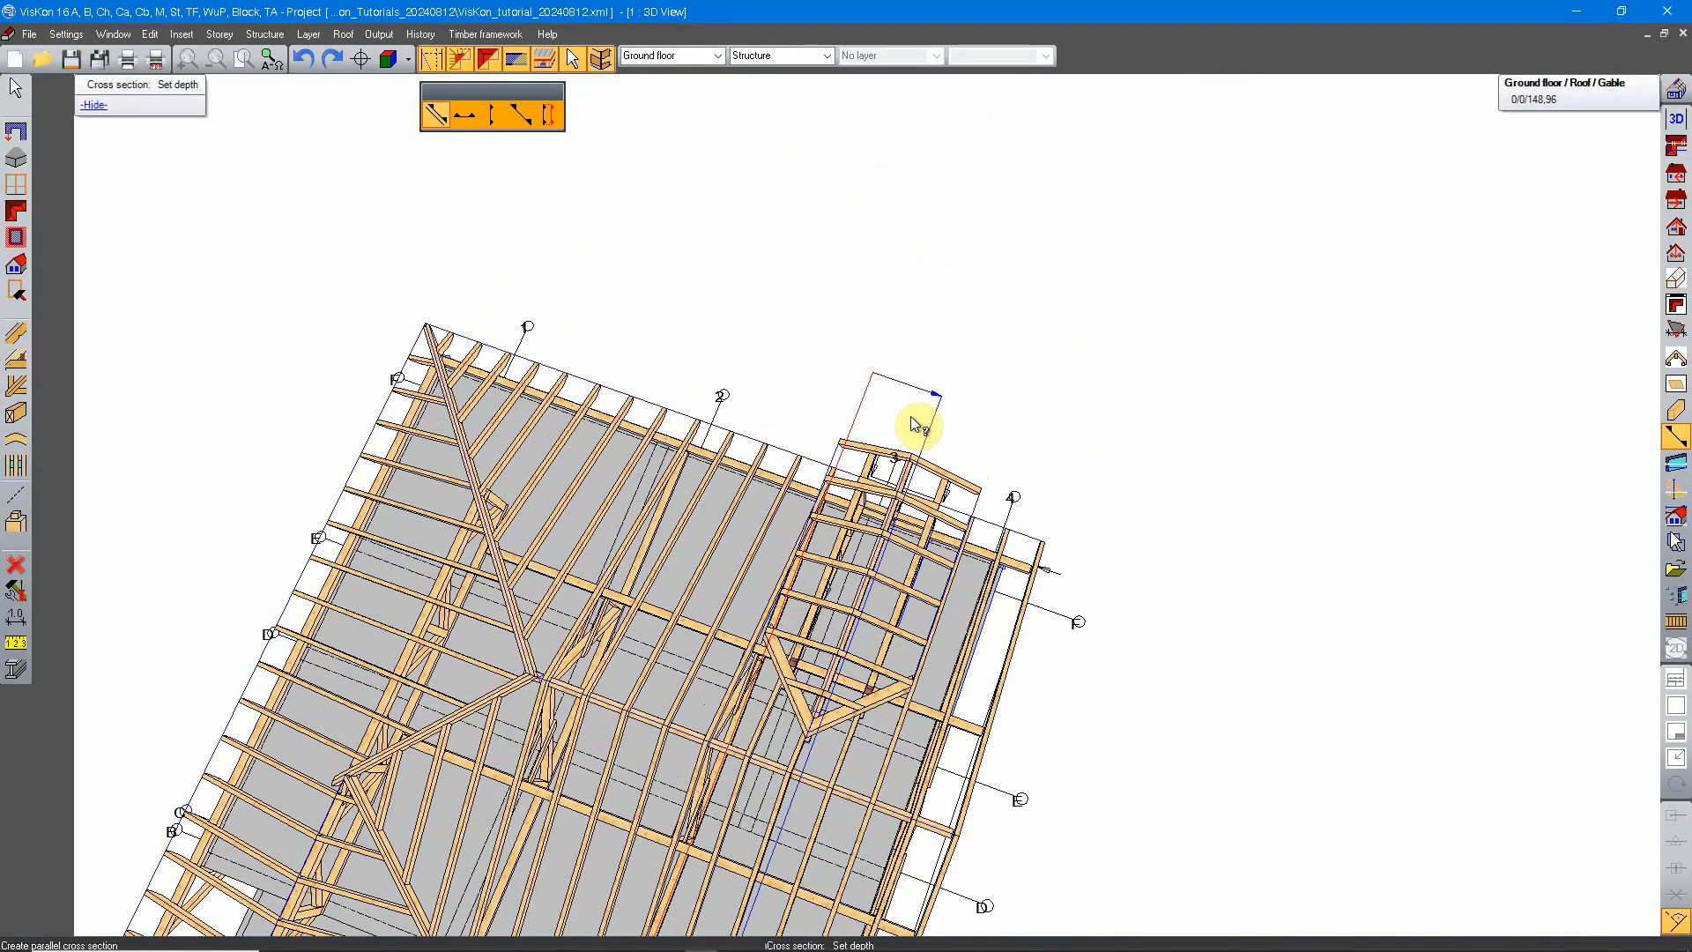
{"action": "middle_click_drag", "start_coordinate": [947, 402], "coordinate": [961, 489]}
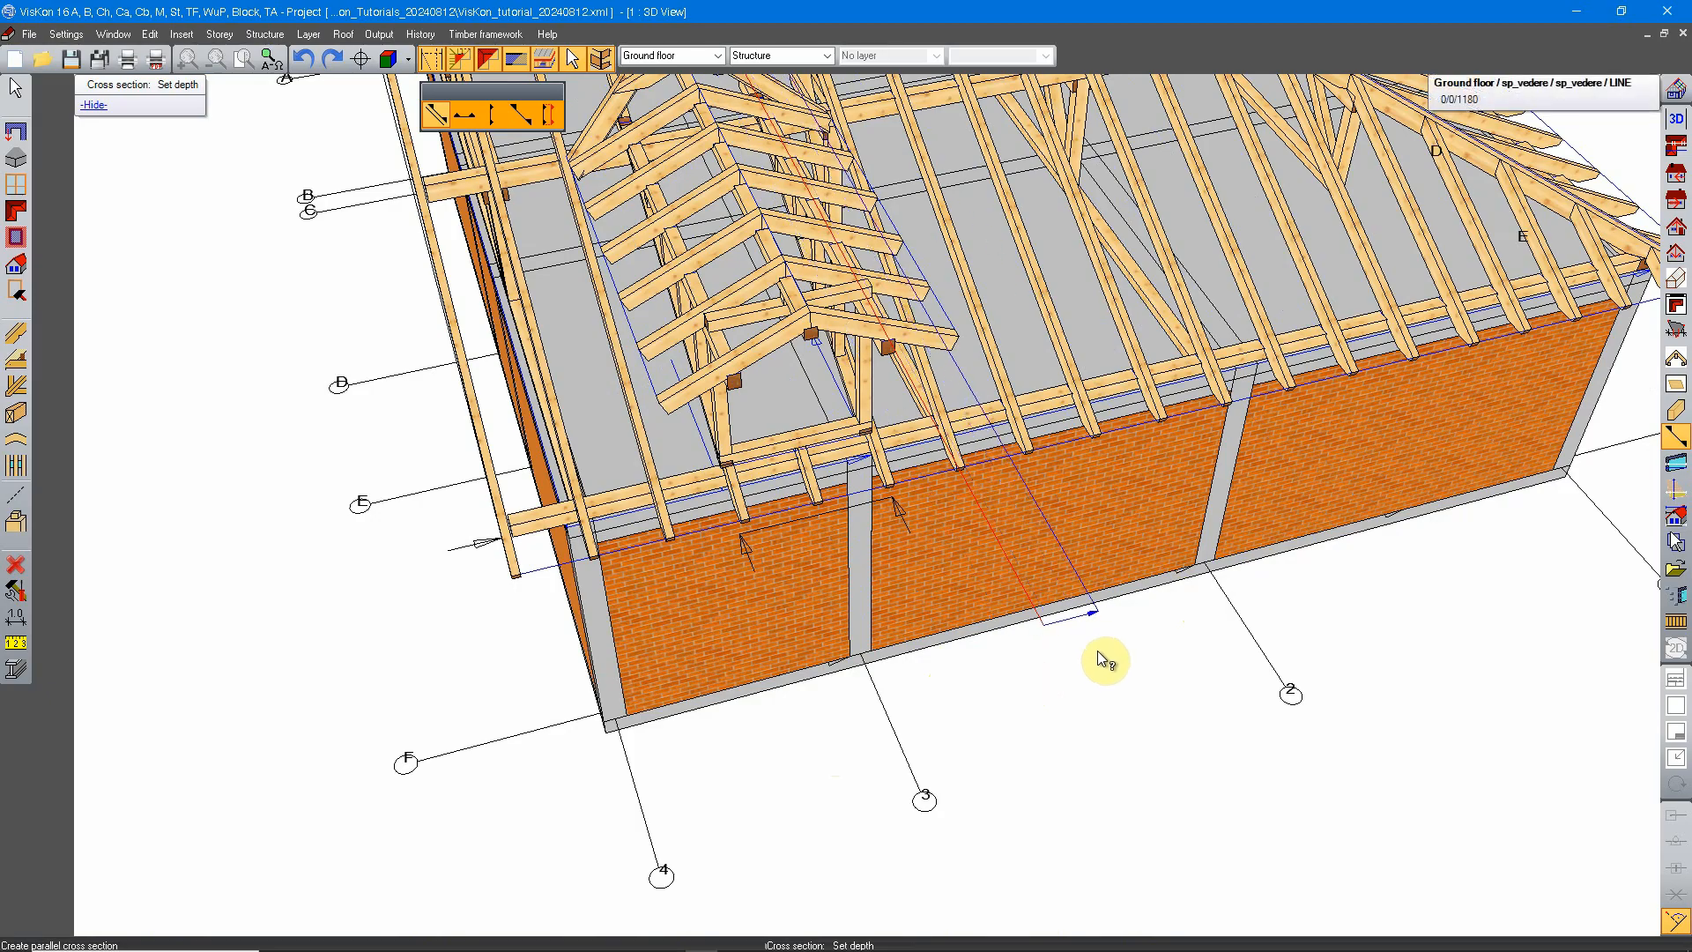
{"action": "left_click", "coordinate": [1124, 644]}
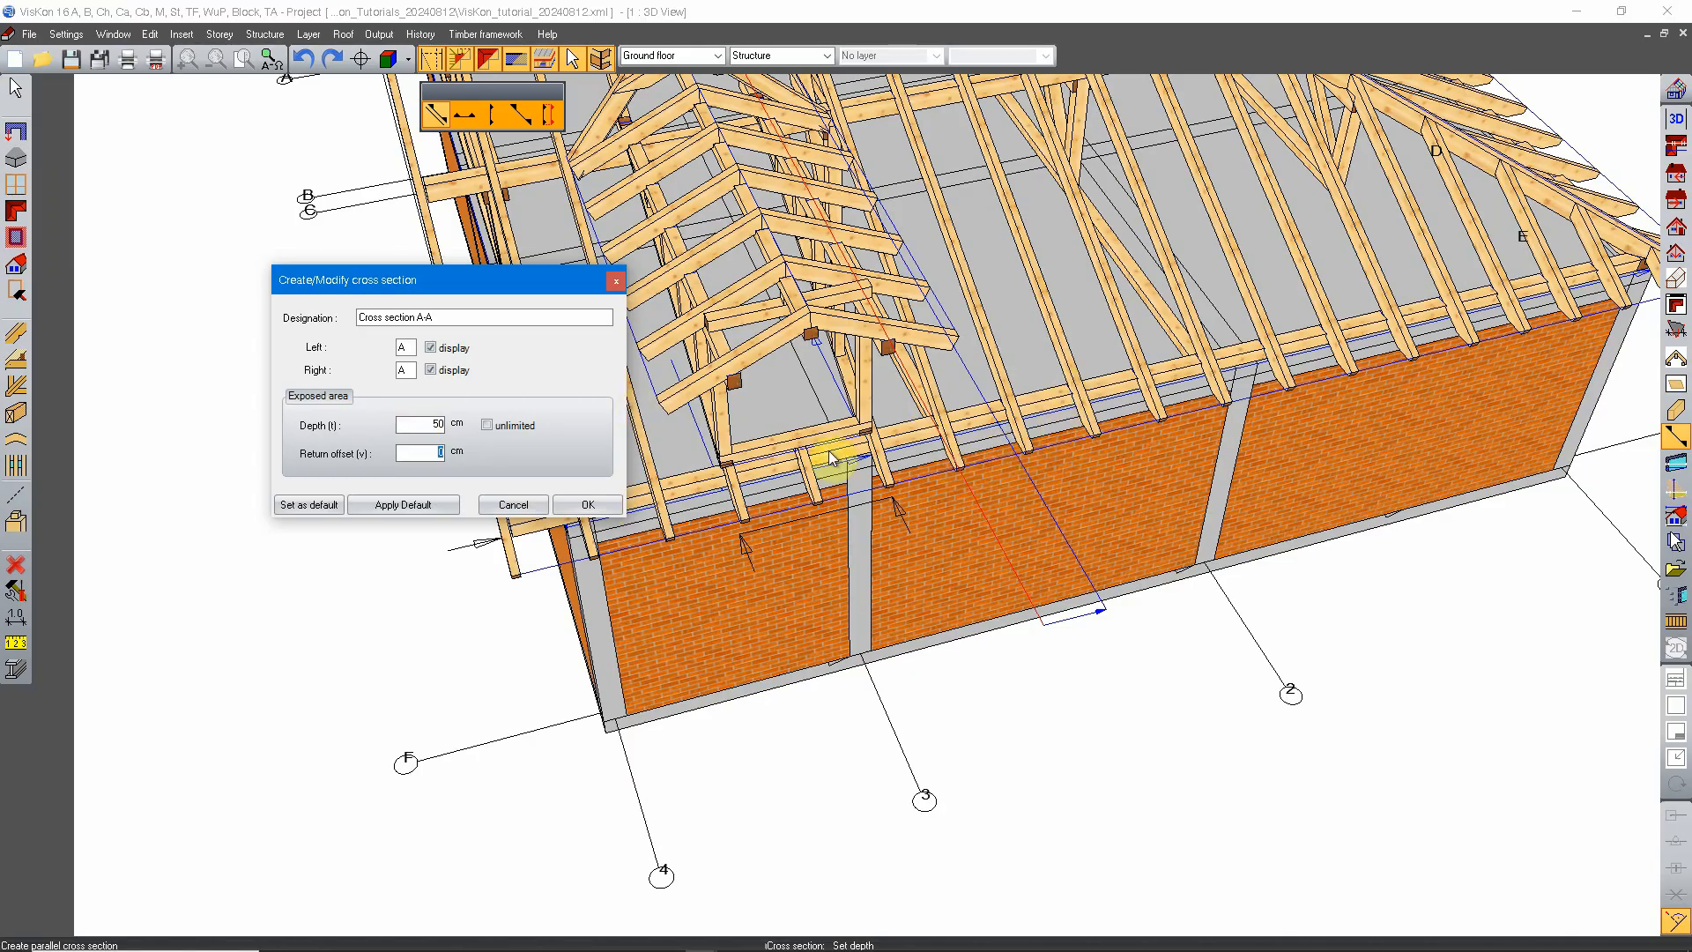
{"action": "left_click", "coordinate": [595, 504]}
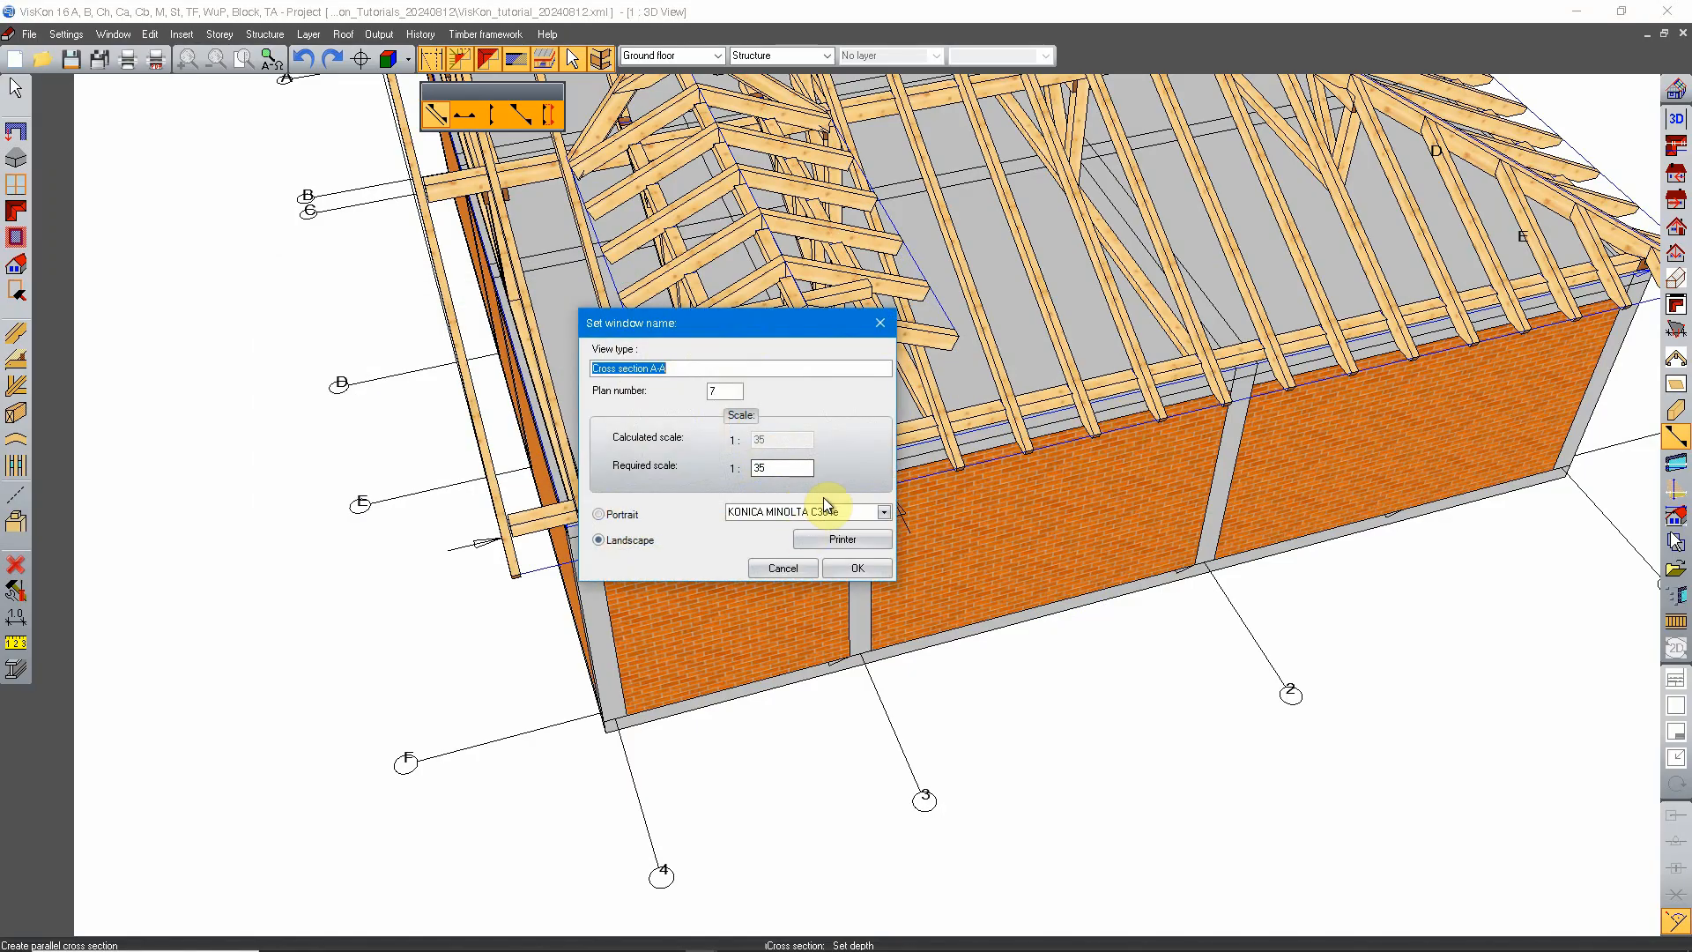
{"action": "left_click", "coordinate": [848, 568]}
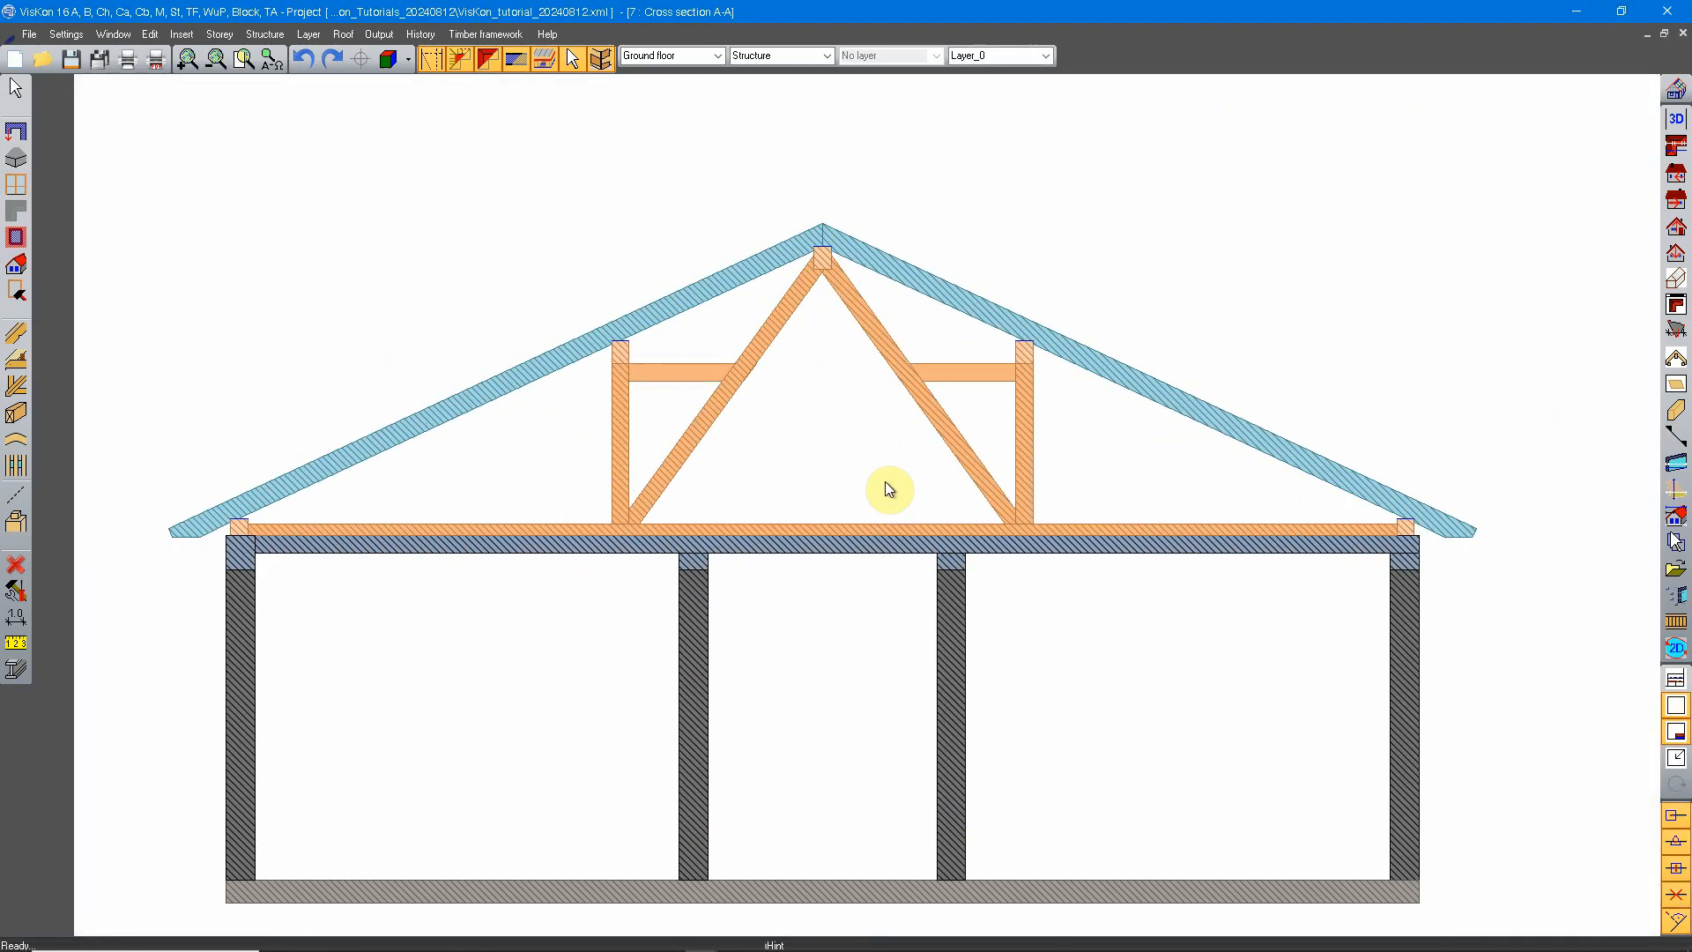
Add a two-point dimension chain between the two rafter tail ends and place it below the floor slab.
{"action": "mouse_move", "coordinate": [919, 556]}
{"action": "middle_mouse_down"}
{"action": "mouse_move", "coordinate": [865, 527]}
{"action": "mouse_move", "coordinate": [878, 501]}
{"action": "mouse_move", "coordinate": [980, 482]}
{"action": "middle_mouse_up"}
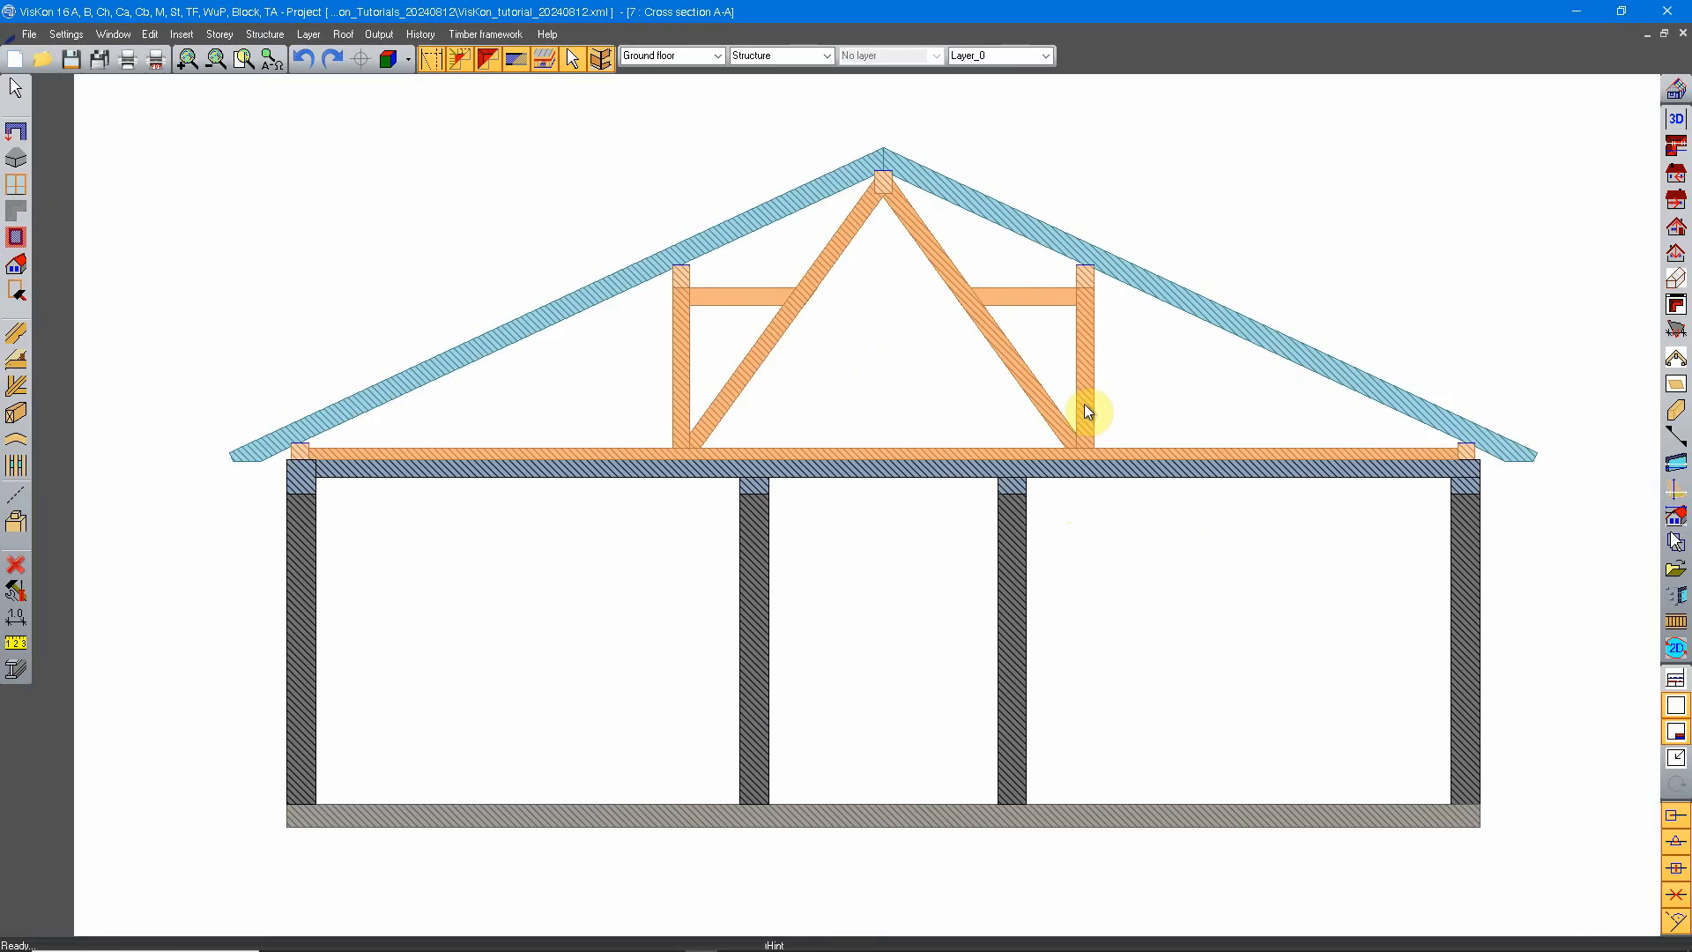
{"action": "left_click", "coordinate": [20, 616]}
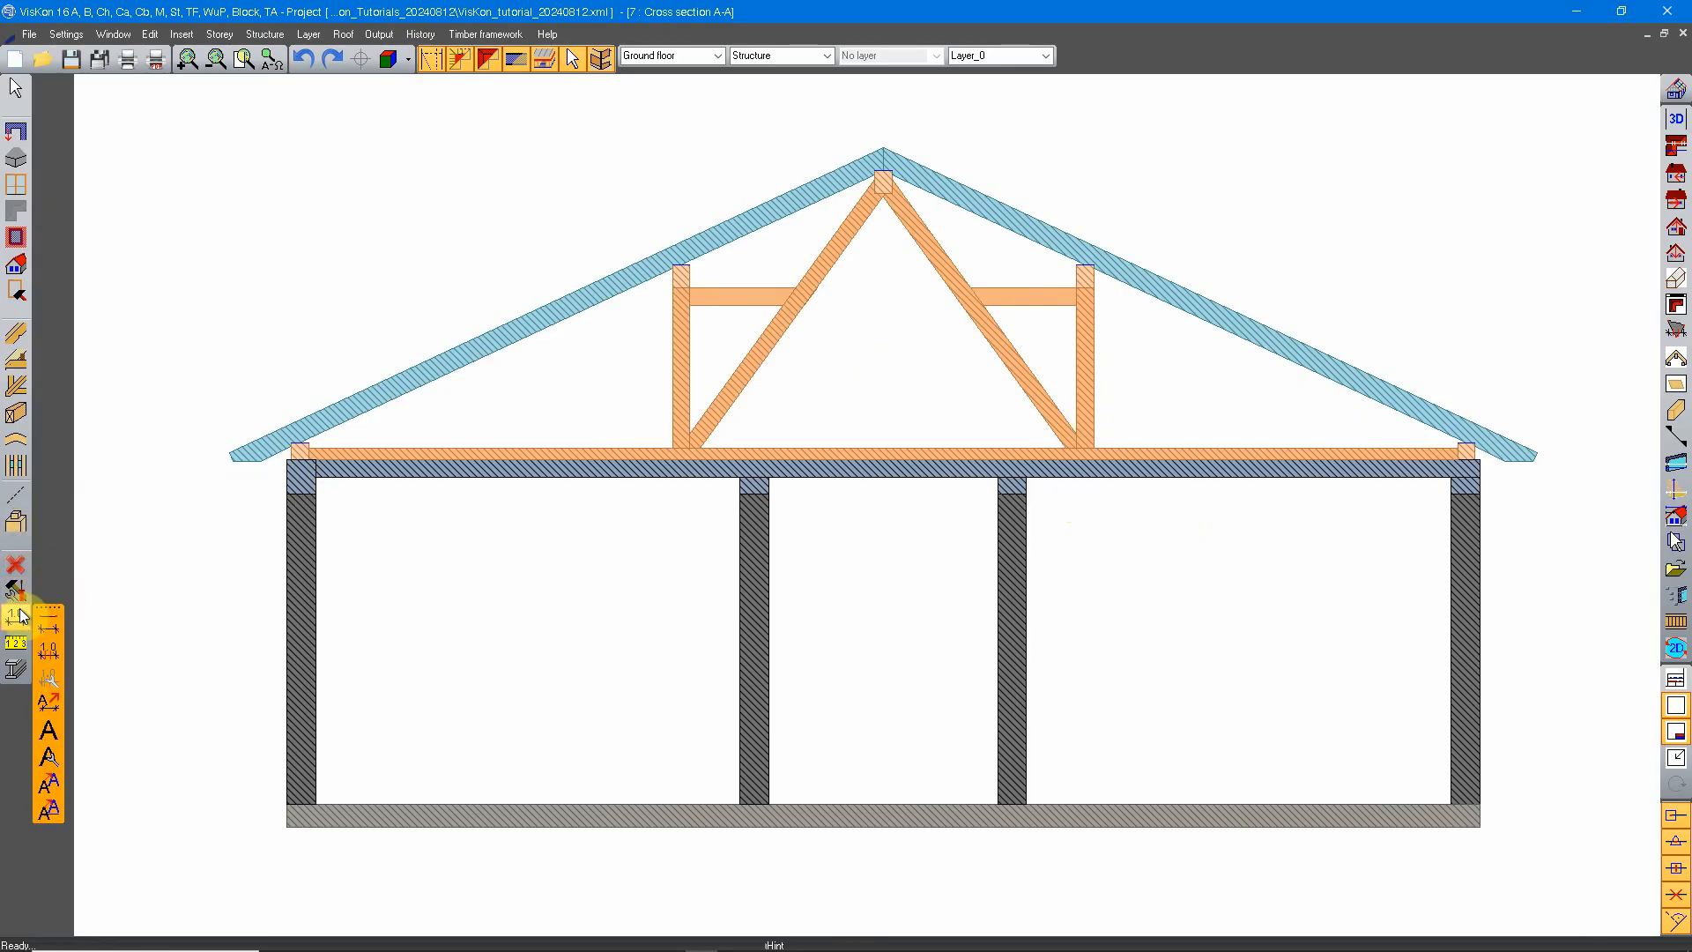
{"action": "left_click", "coordinate": [56, 657]}
{"action": "middle_click_drag", "start_coordinate": [394, 625], "coordinate": [611, 484]}
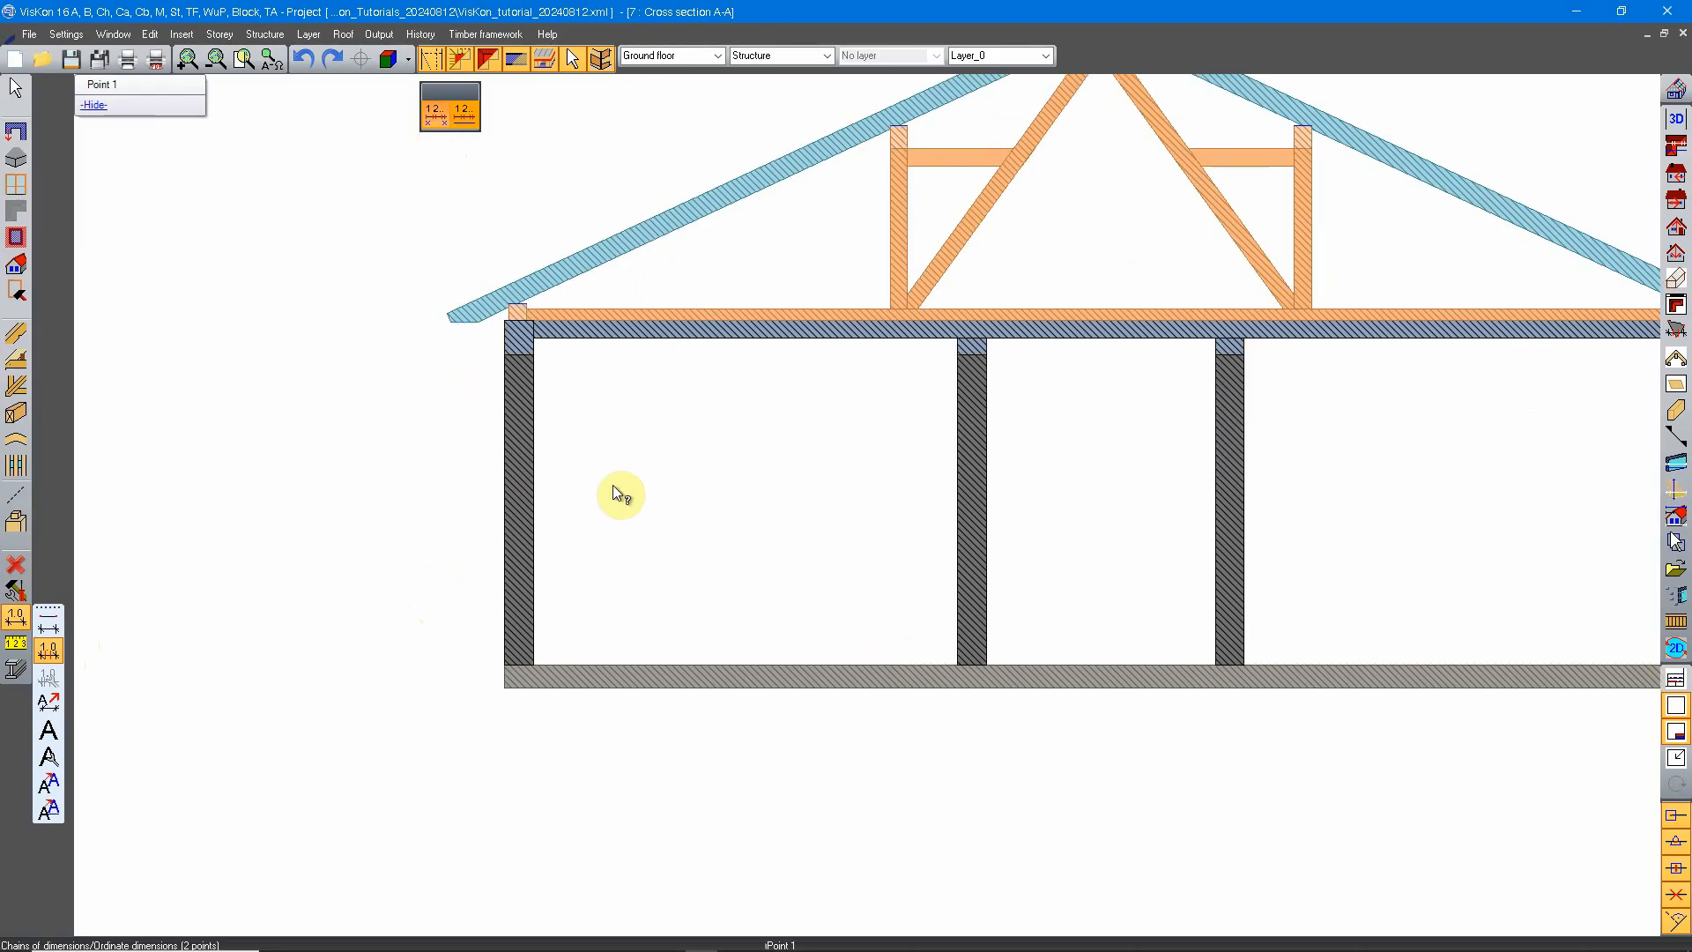
{"action": "left_click", "coordinate": [448, 304]}
{"action": "middle_click_drag", "start_coordinate": [927, 415], "coordinate": [540, 441]}
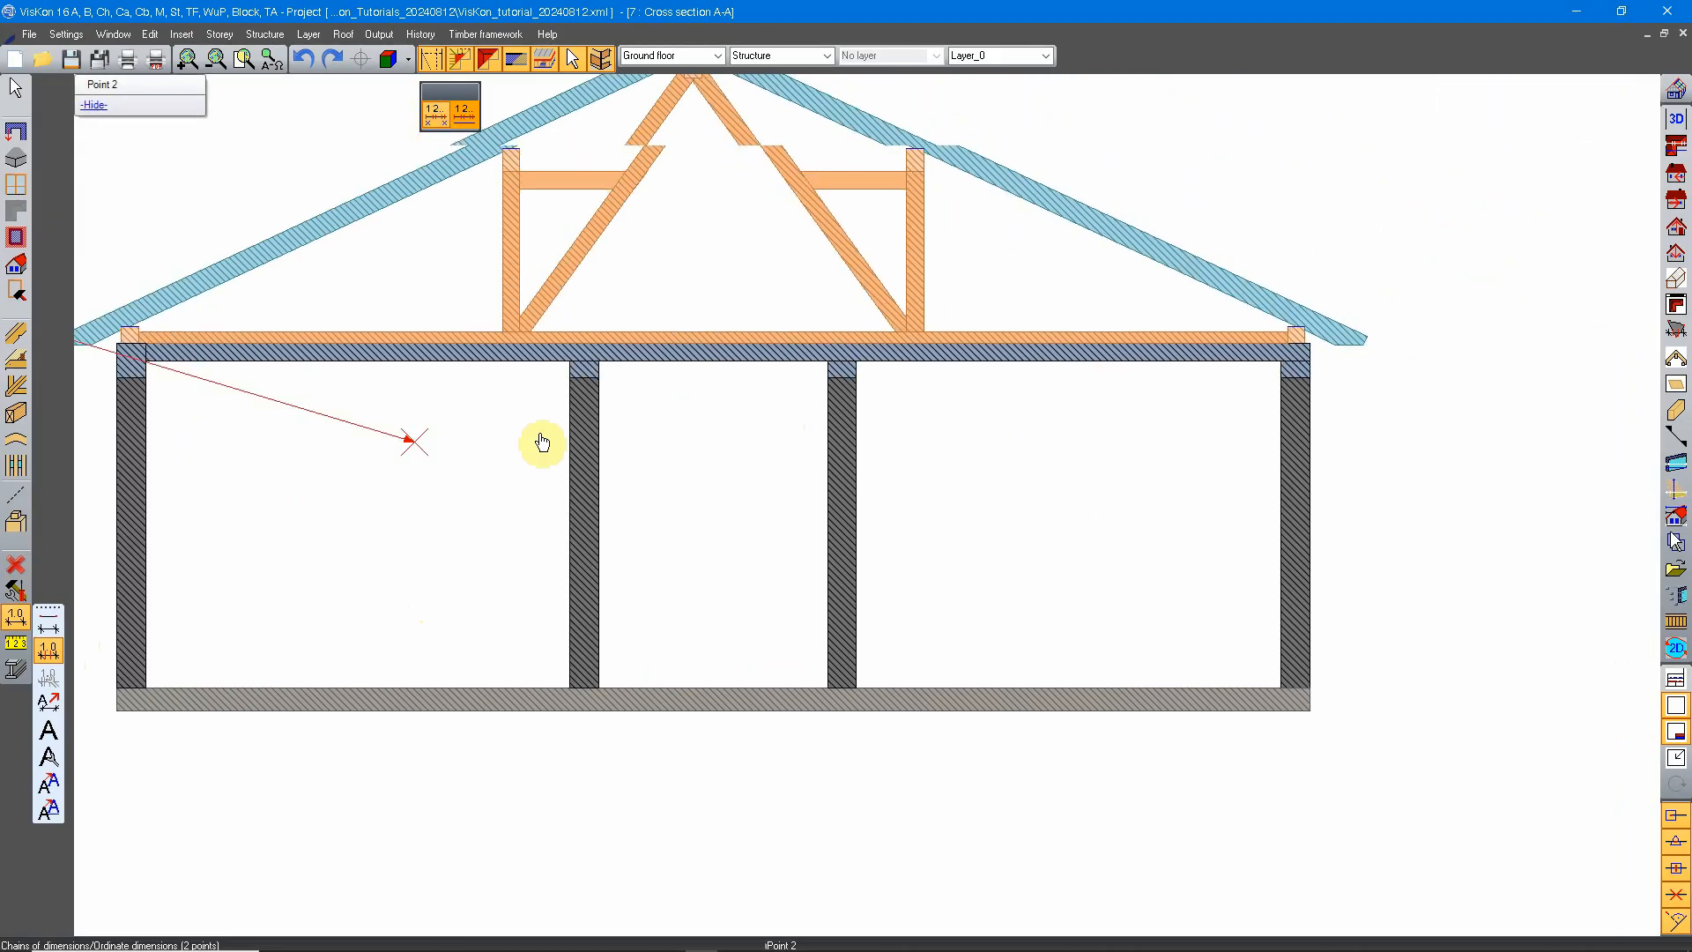
{"action": "left_click", "coordinate": [1339, 349]}
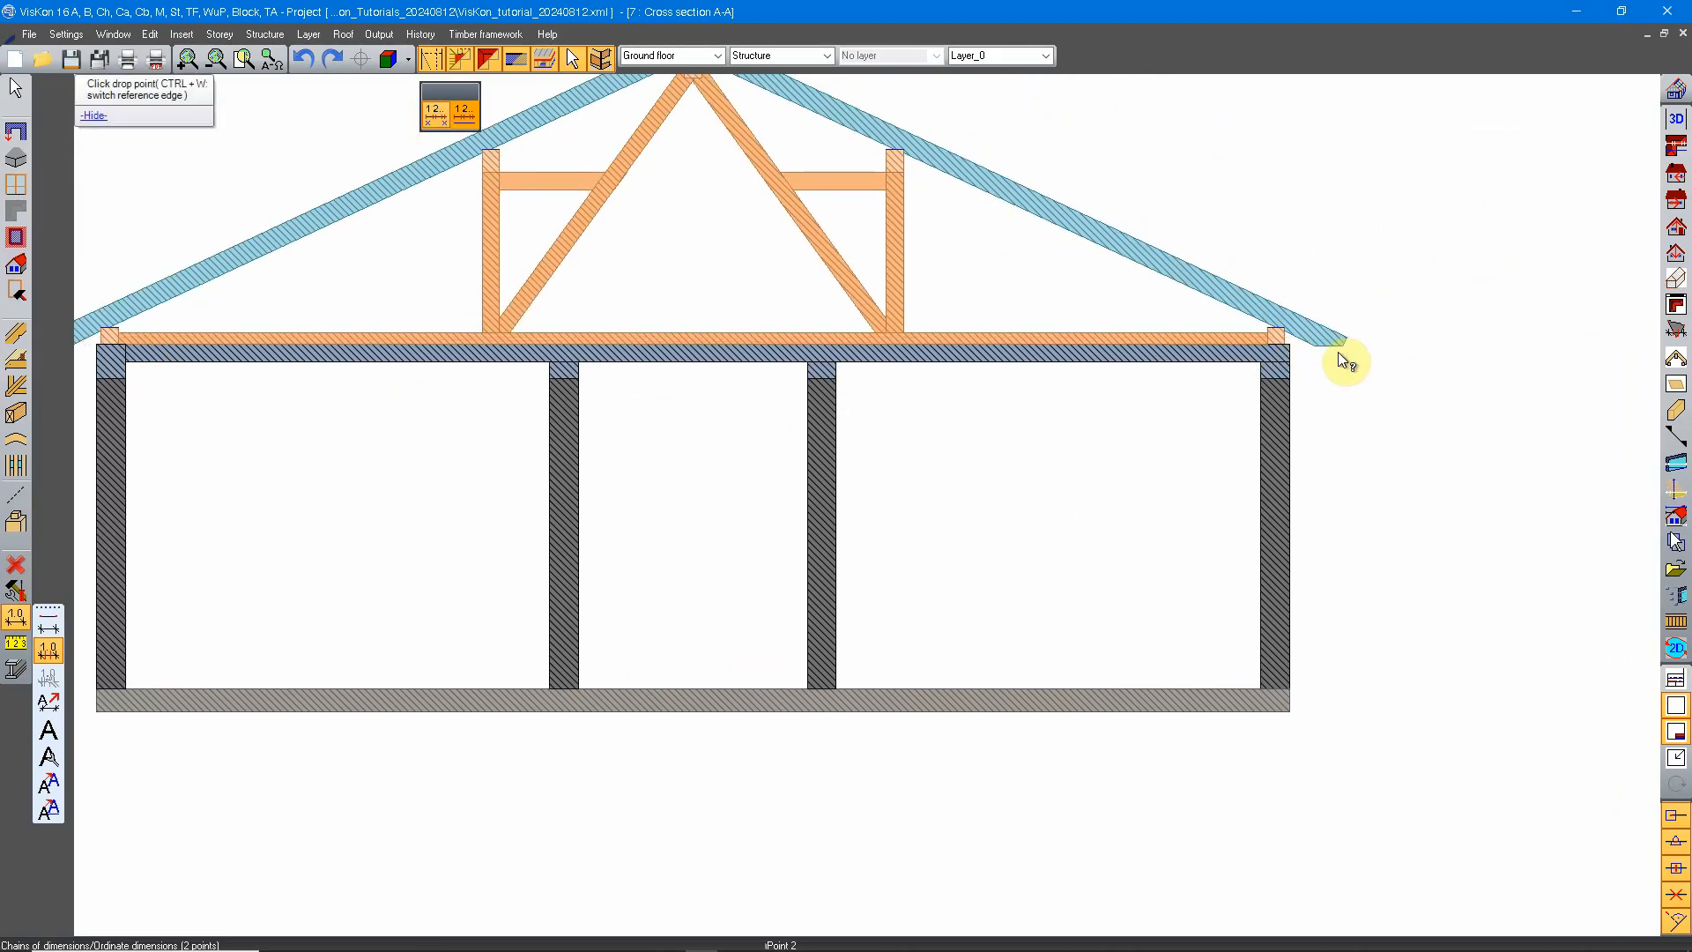
{"action": "middle_click_drag", "start_coordinate": [823, 573], "coordinate": [880, 423]}
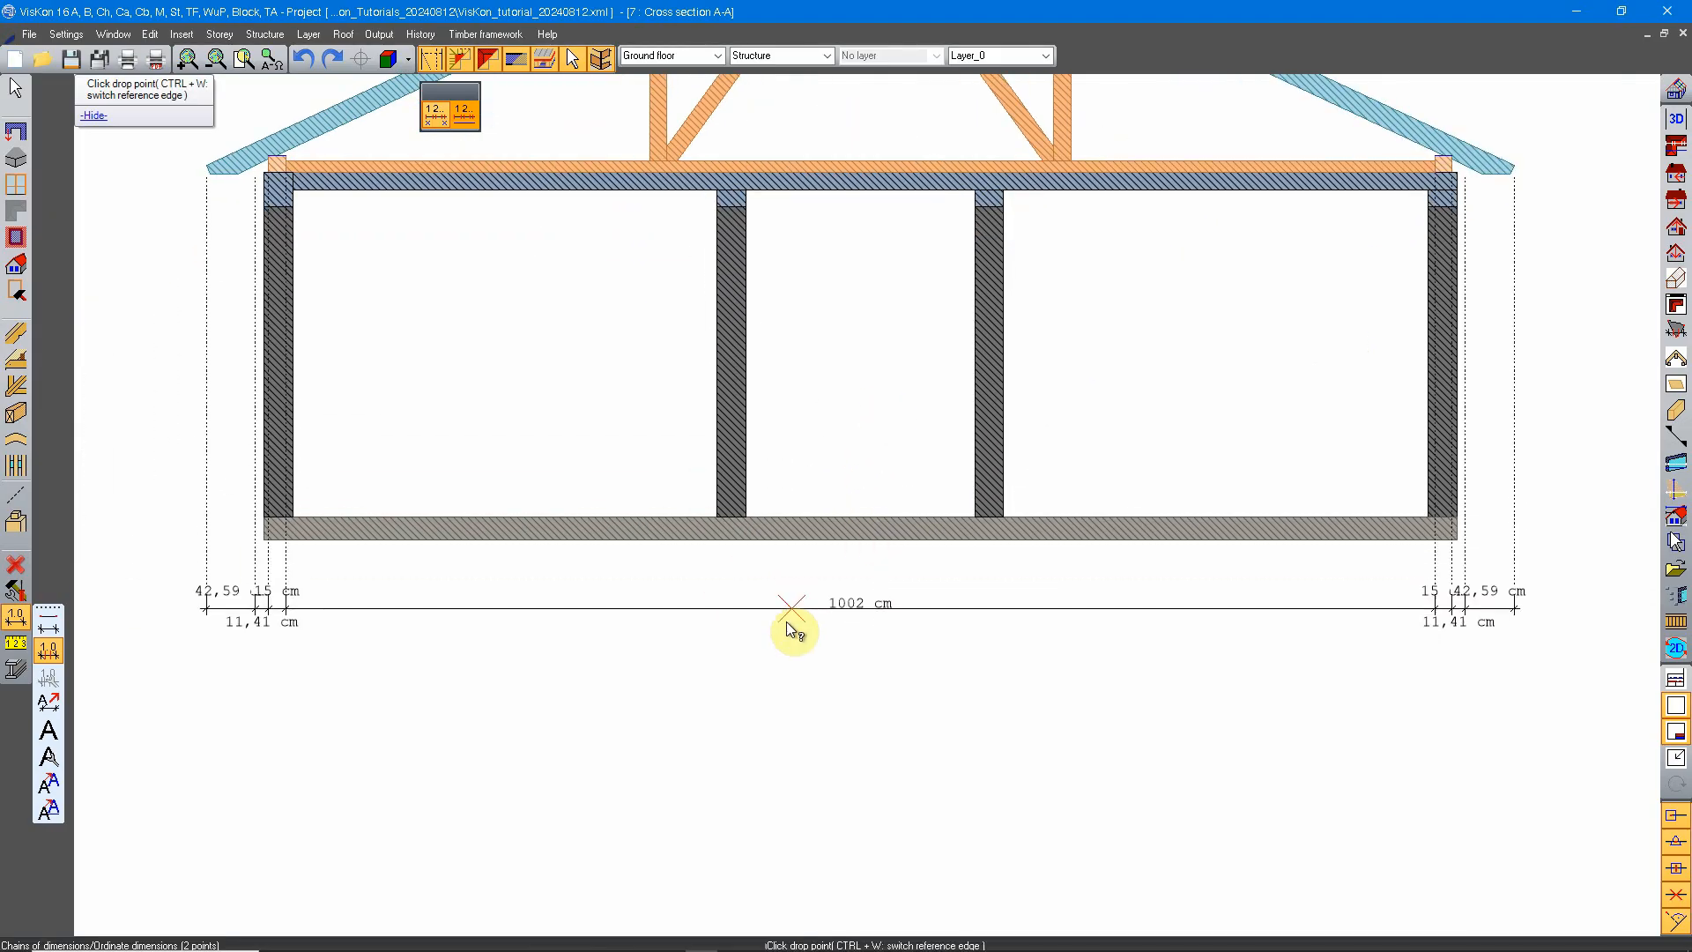
{"action": "left_click", "coordinate": [791, 580]}
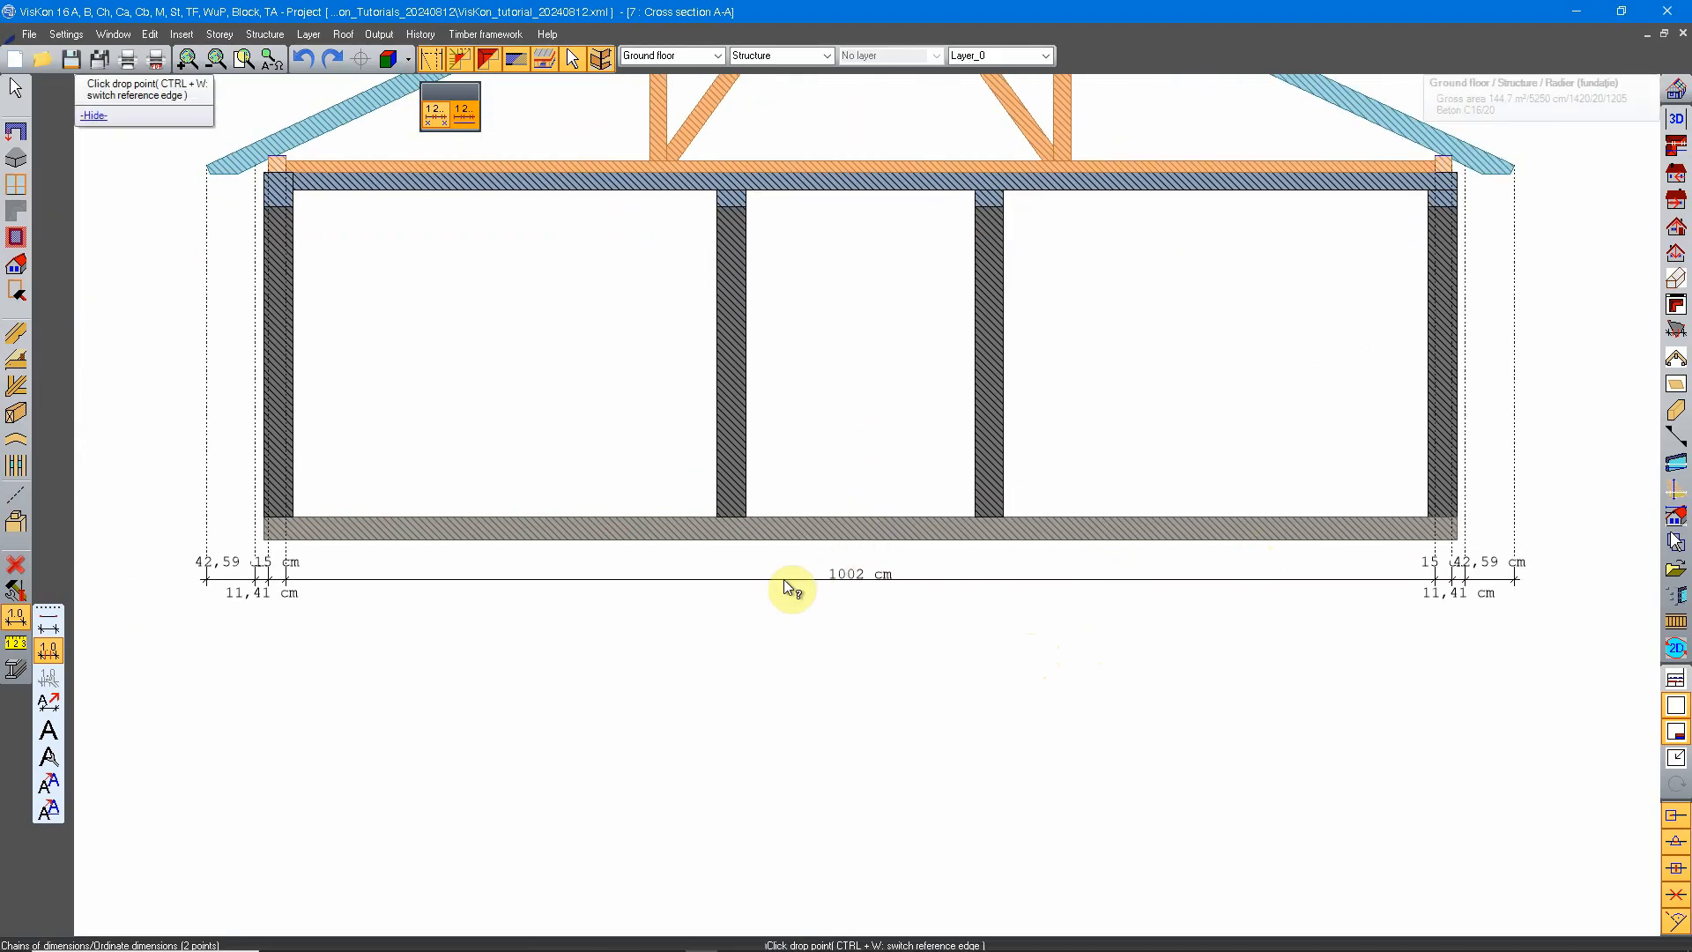
{"action": "left_click", "coordinate": [264, 531]}
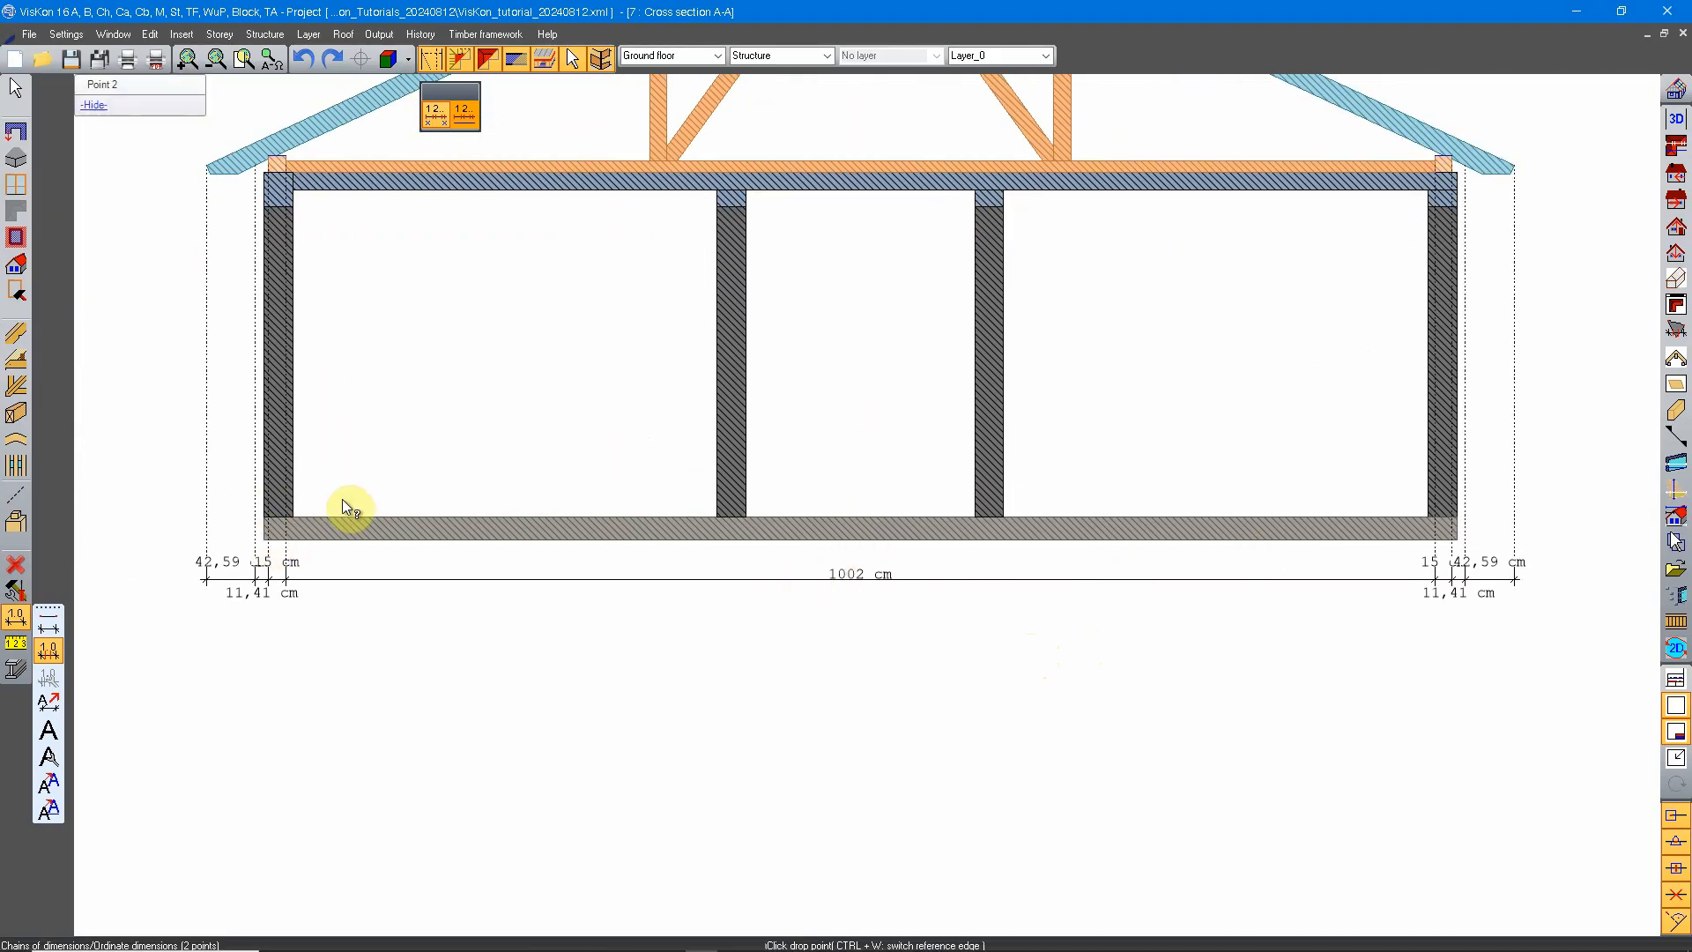
{"action": "left_click", "coordinate": [265, 518]}
{"action": "left_click", "coordinate": [265, 529]}
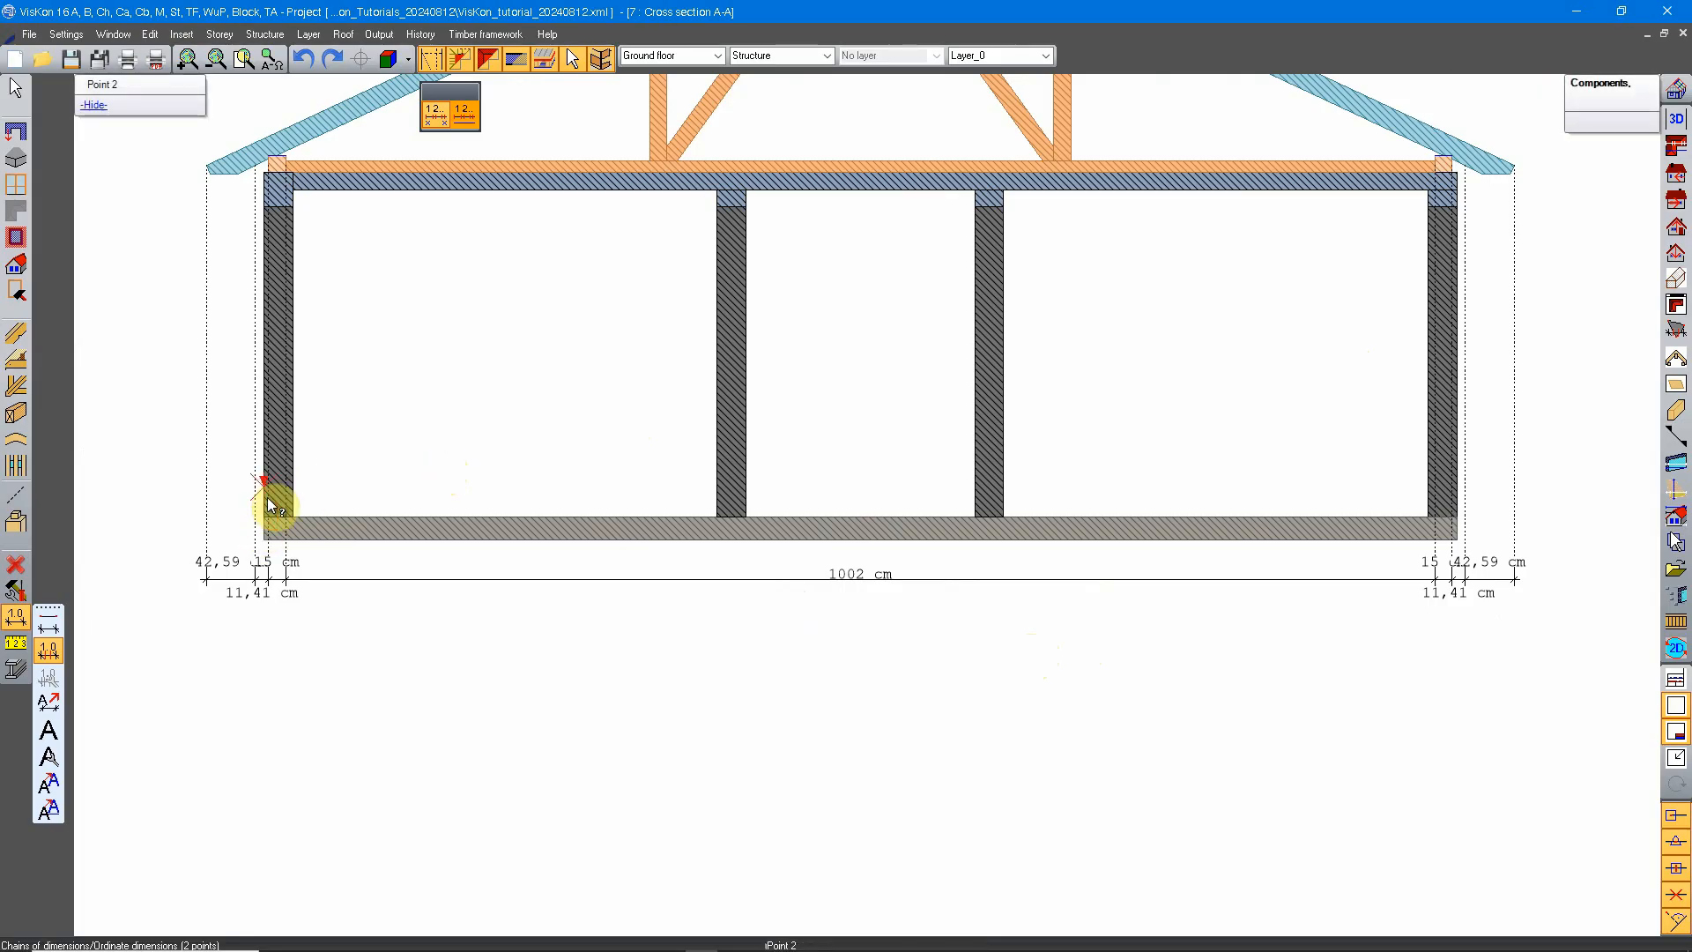
{"action": "left_click", "coordinate": [265, 520]}
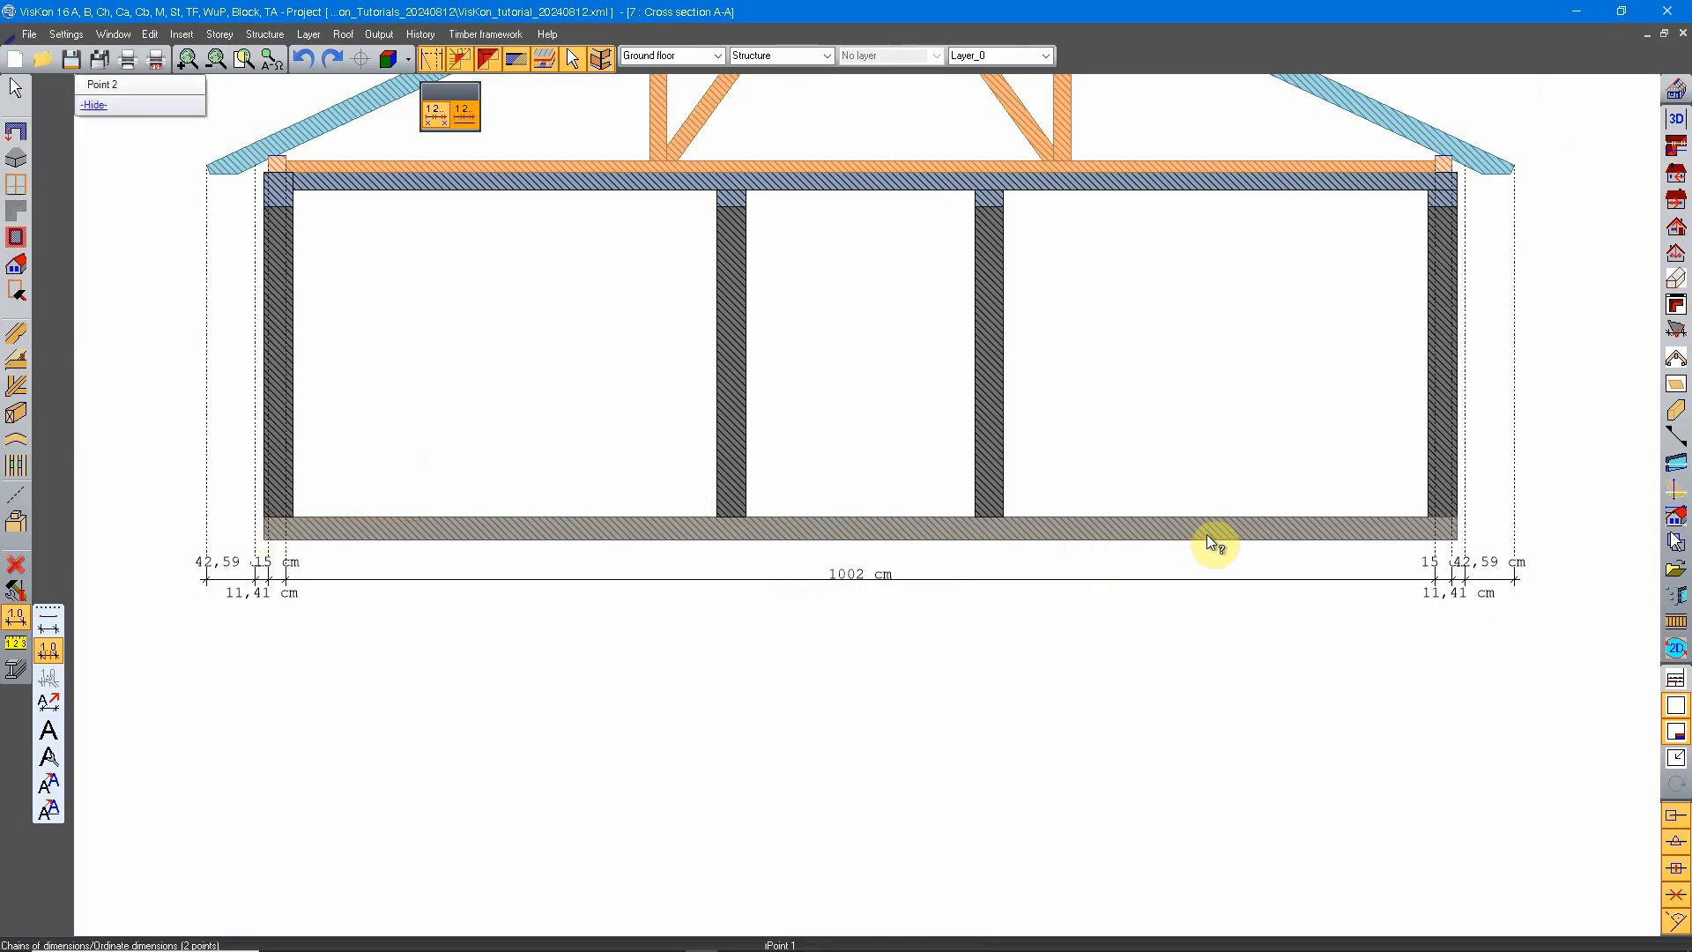
{"action": "left_click", "coordinate": [1453, 525]}
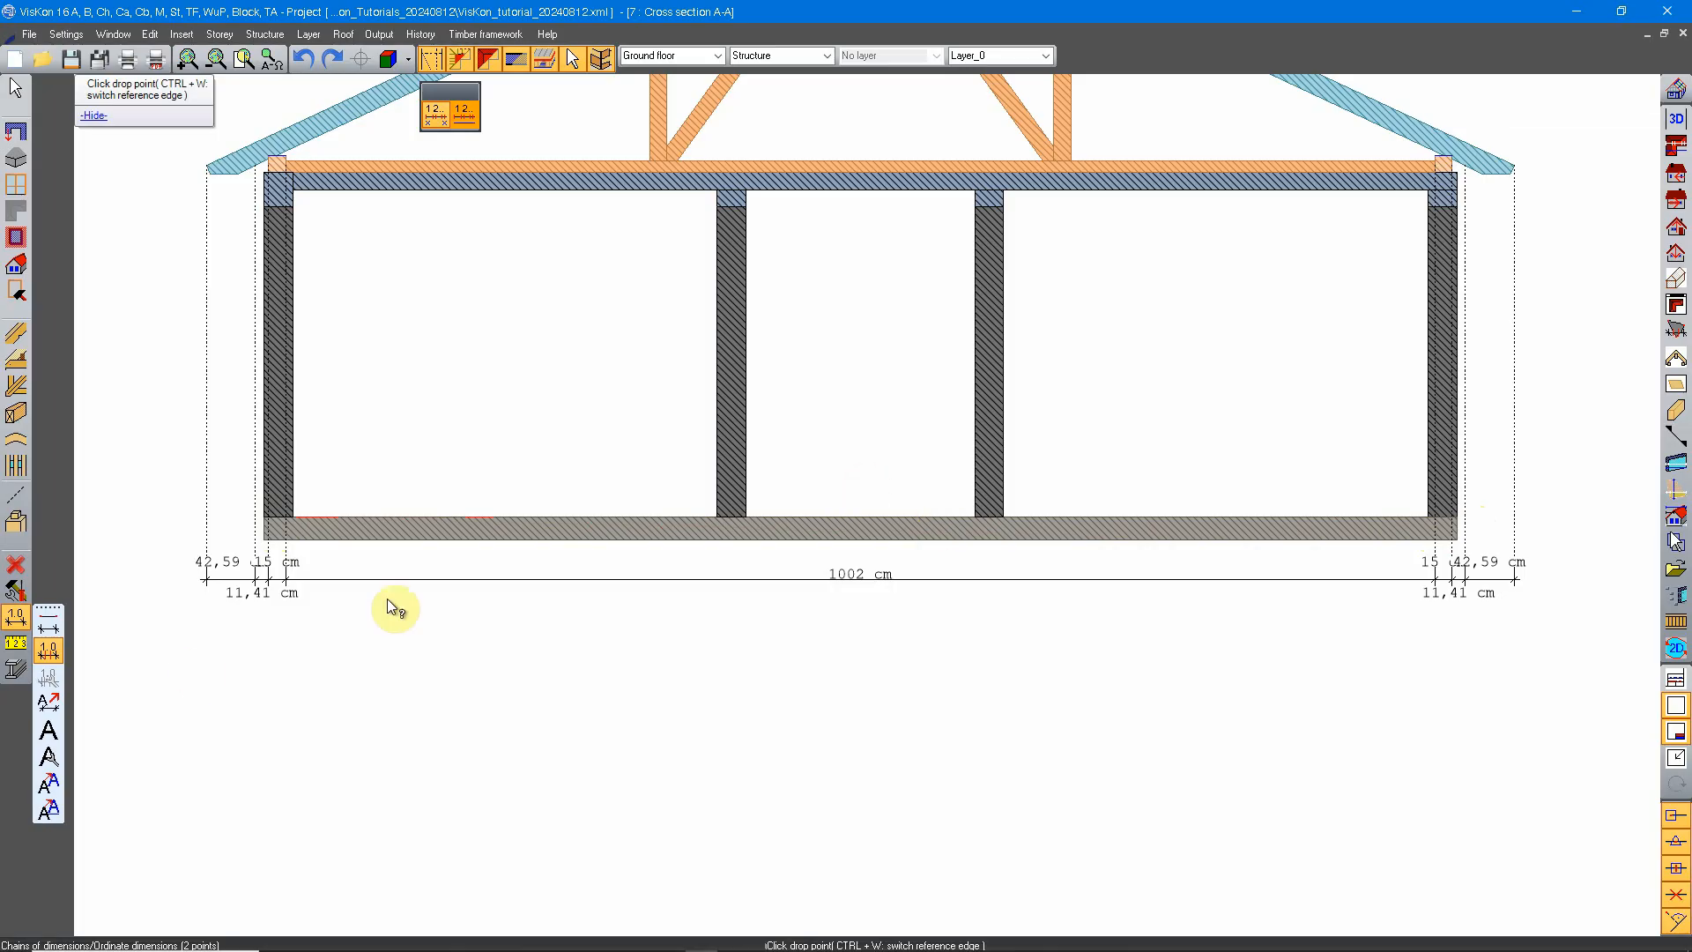
Create a horizontal dimension line through the faces of all four walls, placed below the first dimension chain.
{"action": "left_click", "coordinate": [48, 624]}
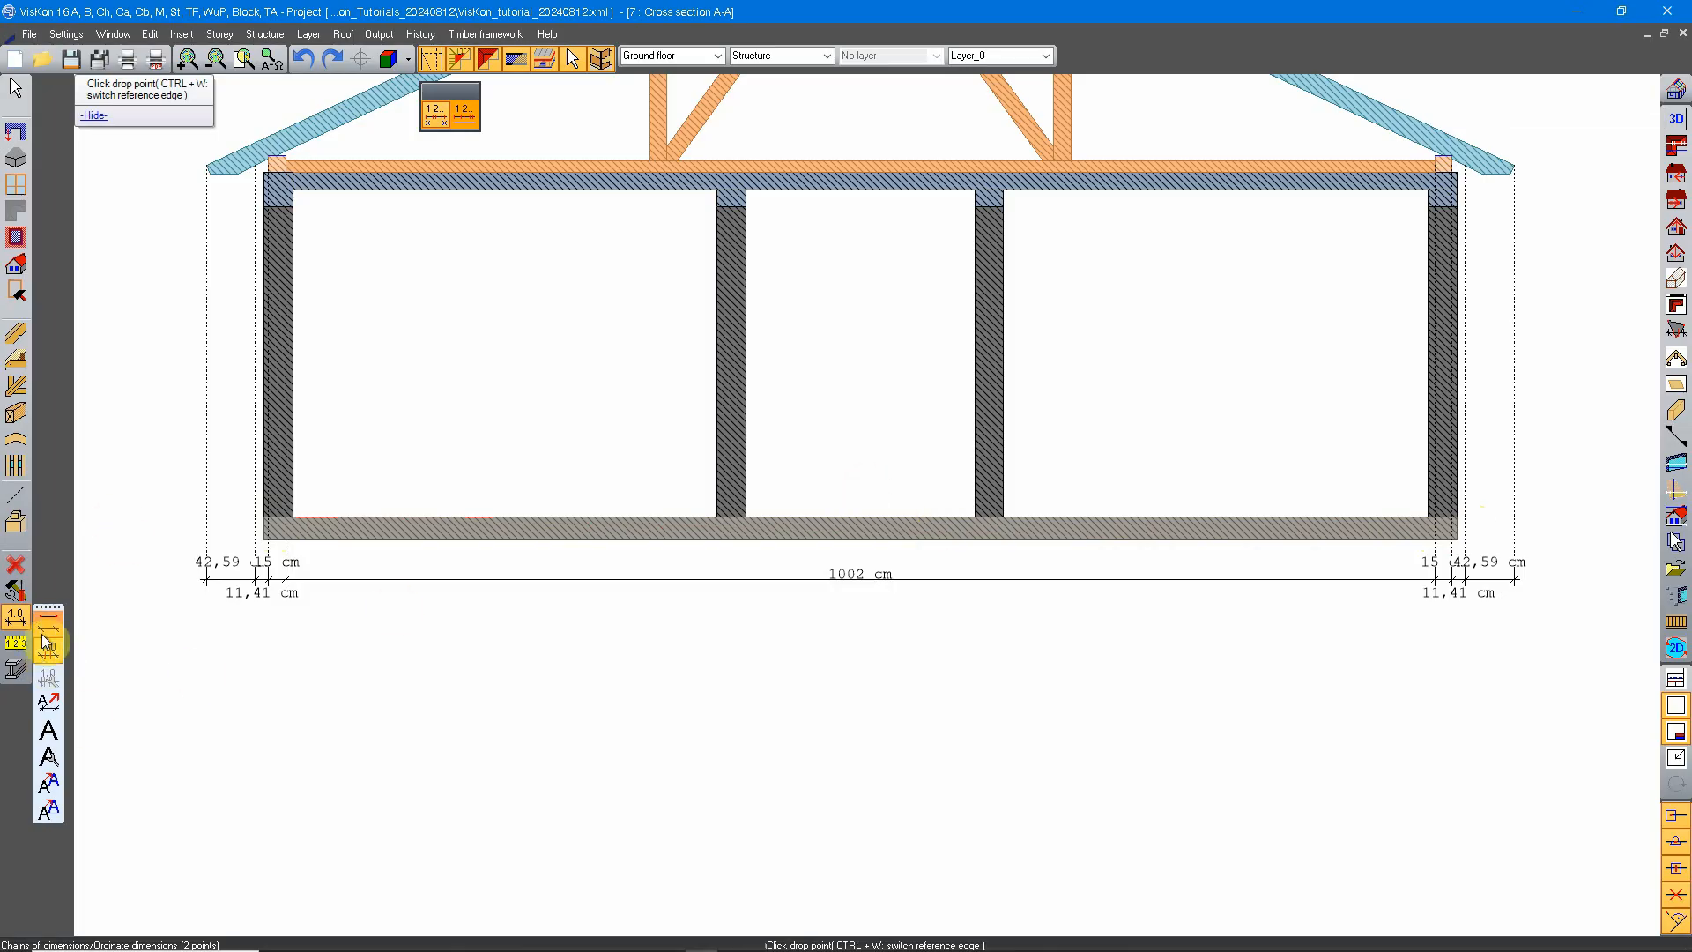
{"action": "left_click", "coordinate": [462, 116]}
{"action": "left_click", "coordinate": [264, 395]}
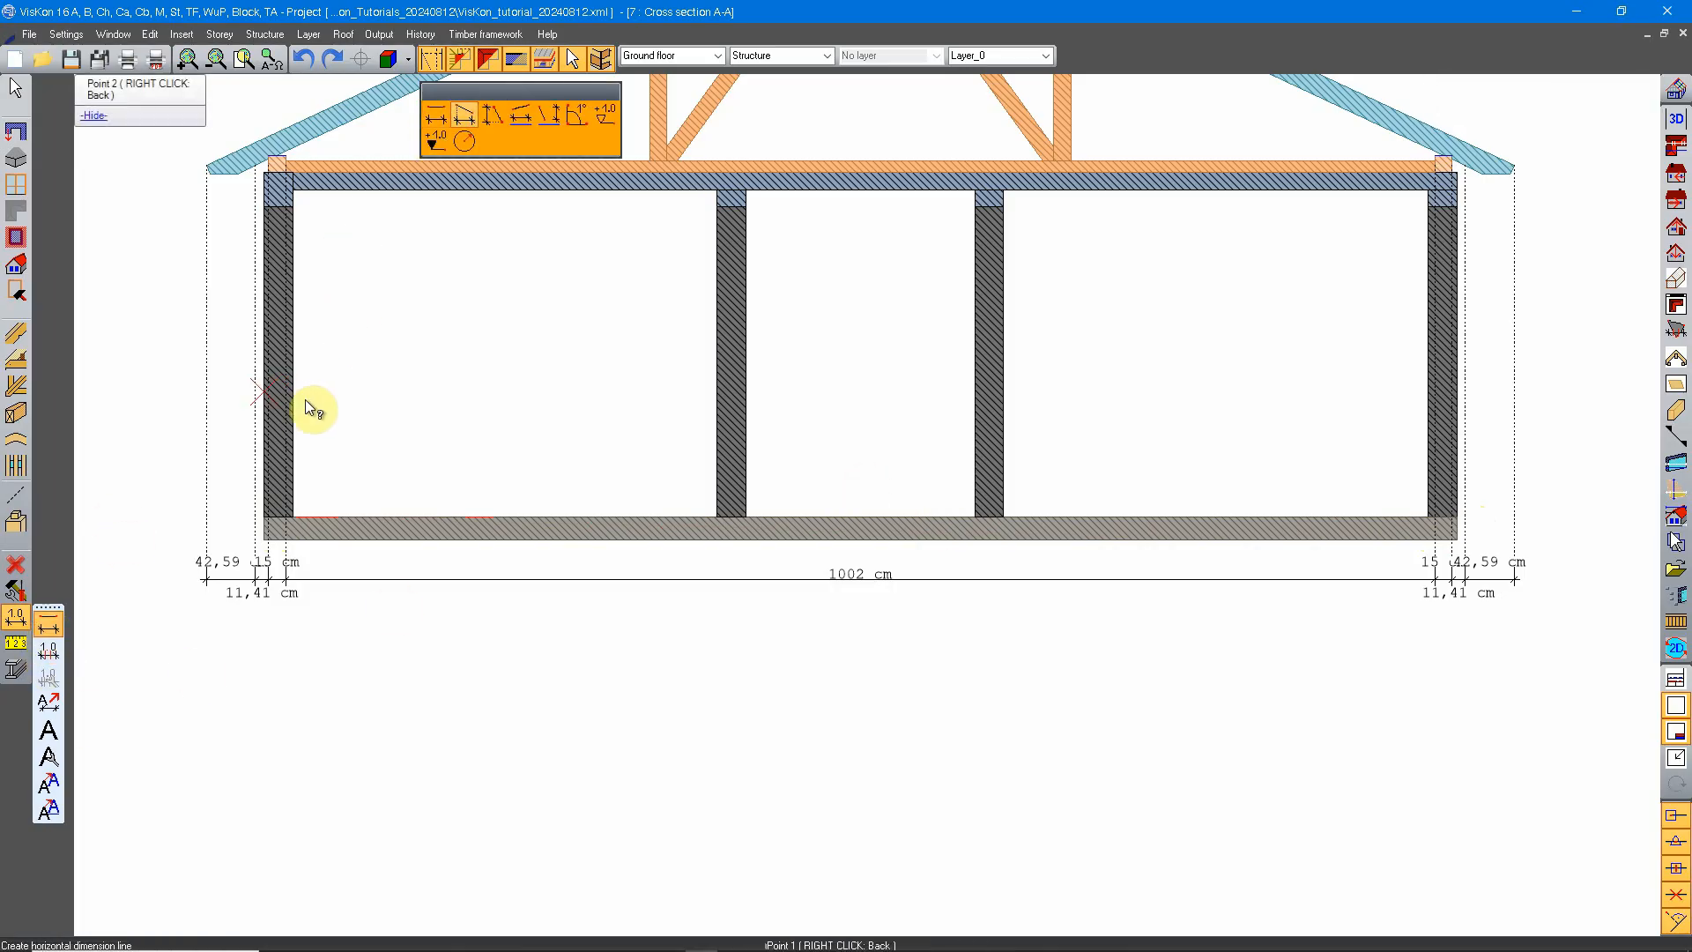
{"action": "left_click", "coordinate": [294, 397]}
{"action": "left_click", "coordinate": [312, 643]}
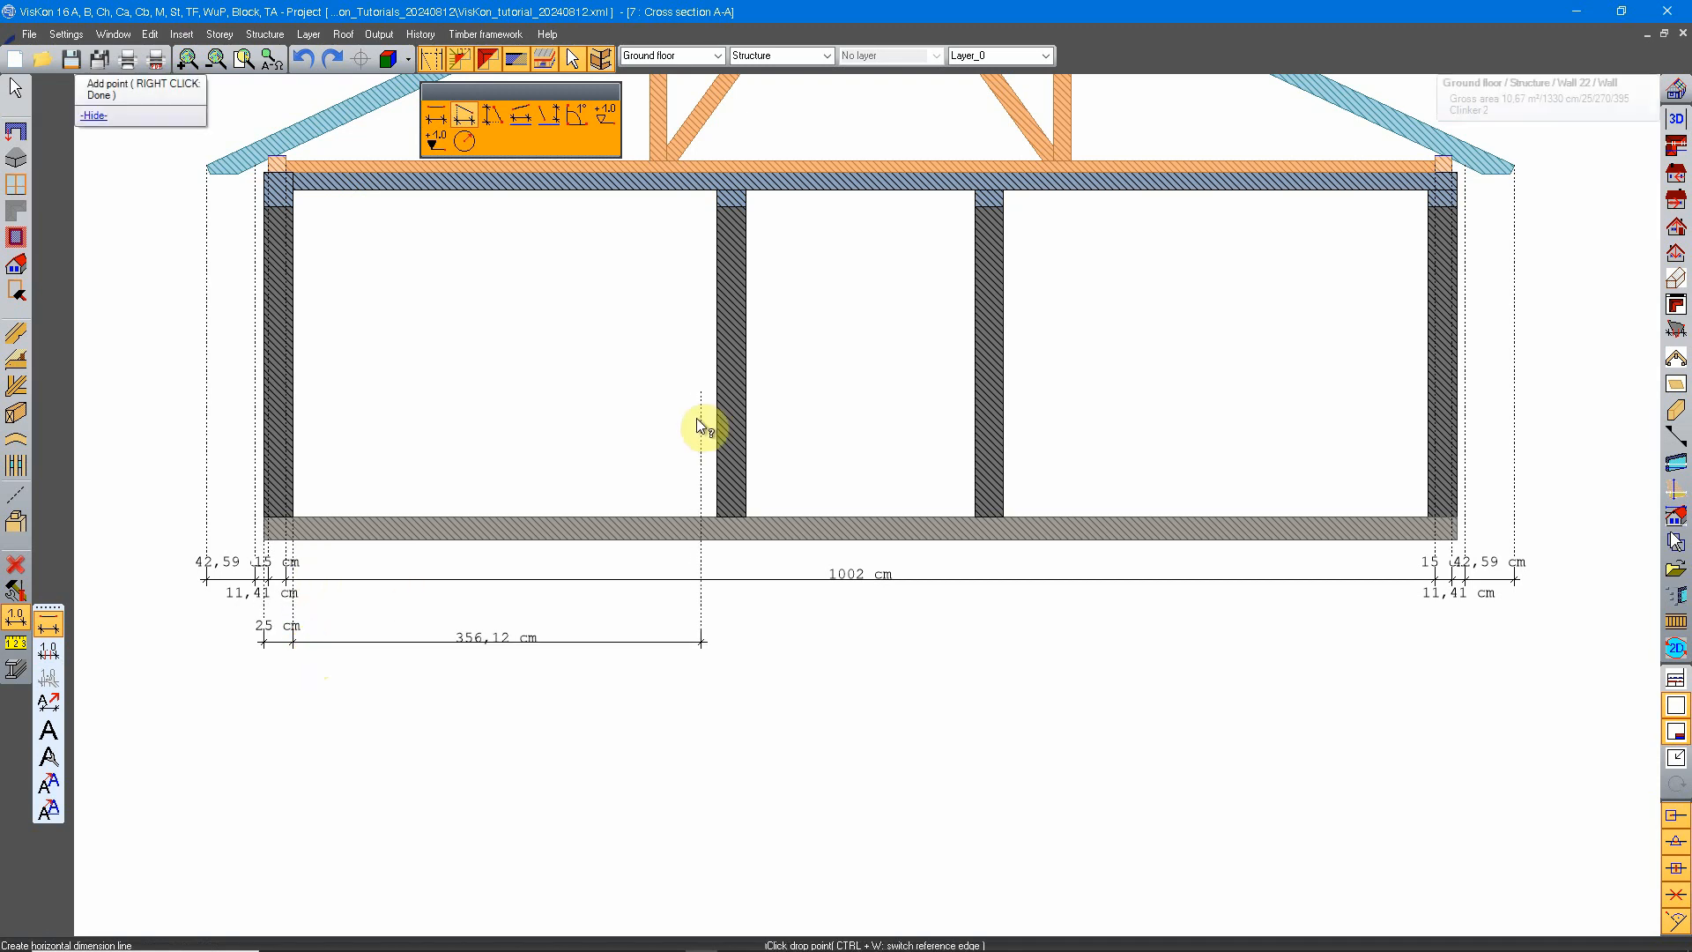
{"action": "left_click", "coordinate": [738, 417]}
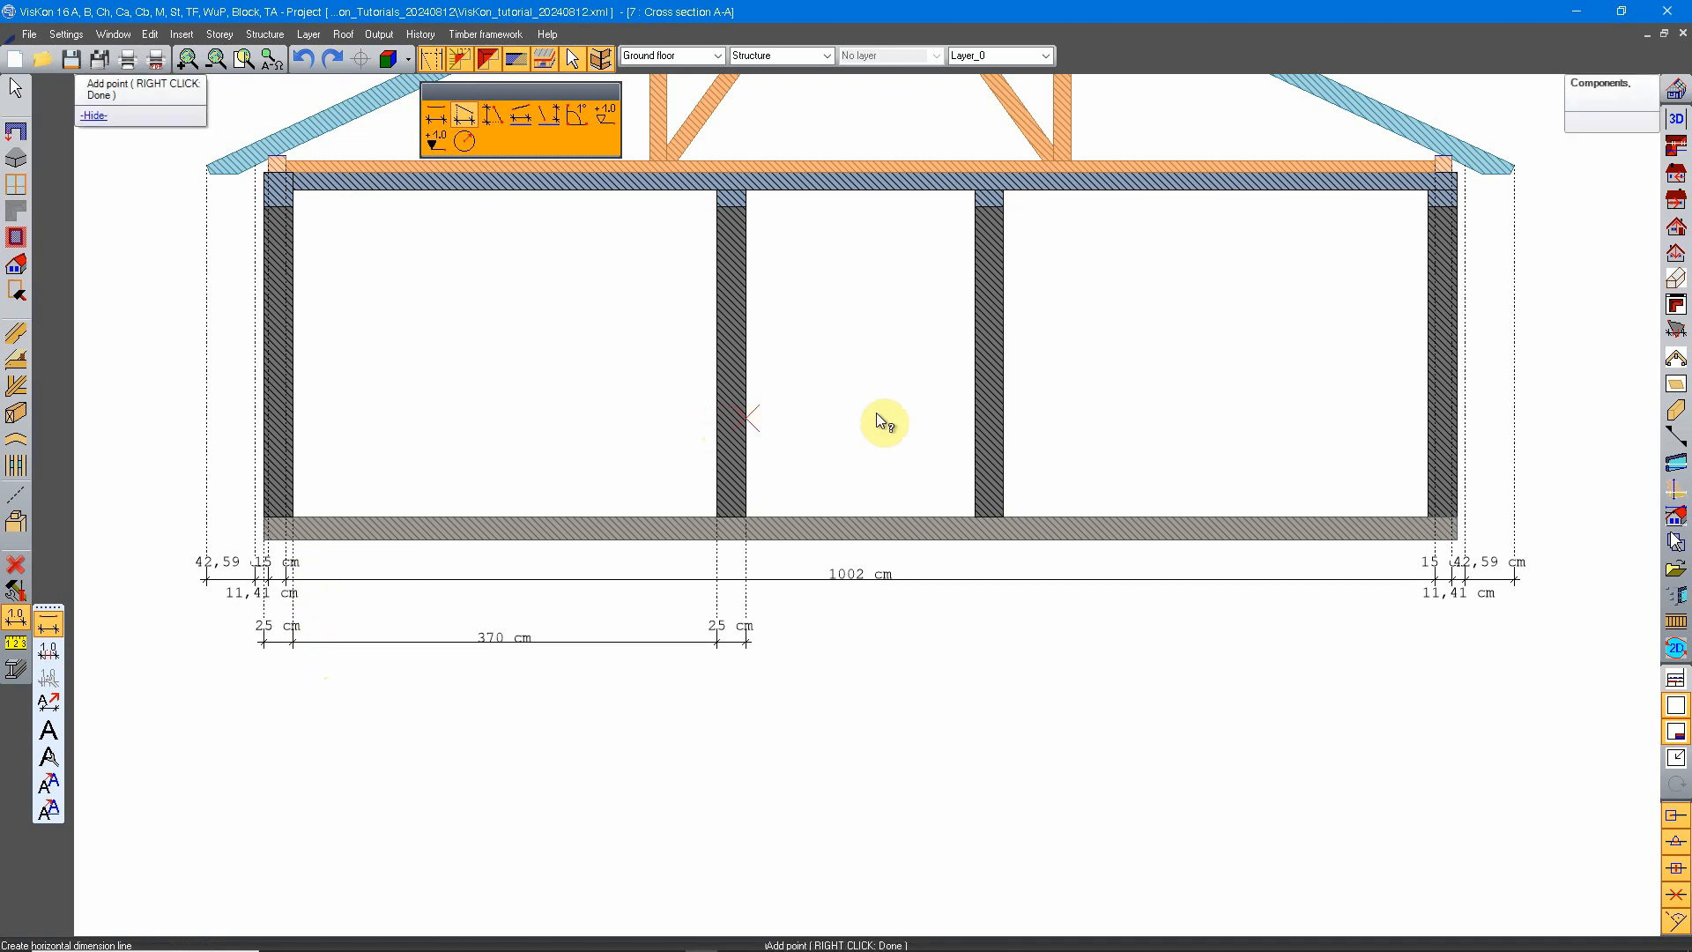
{"action": "left_click", "coordinate": [1003, 402]}
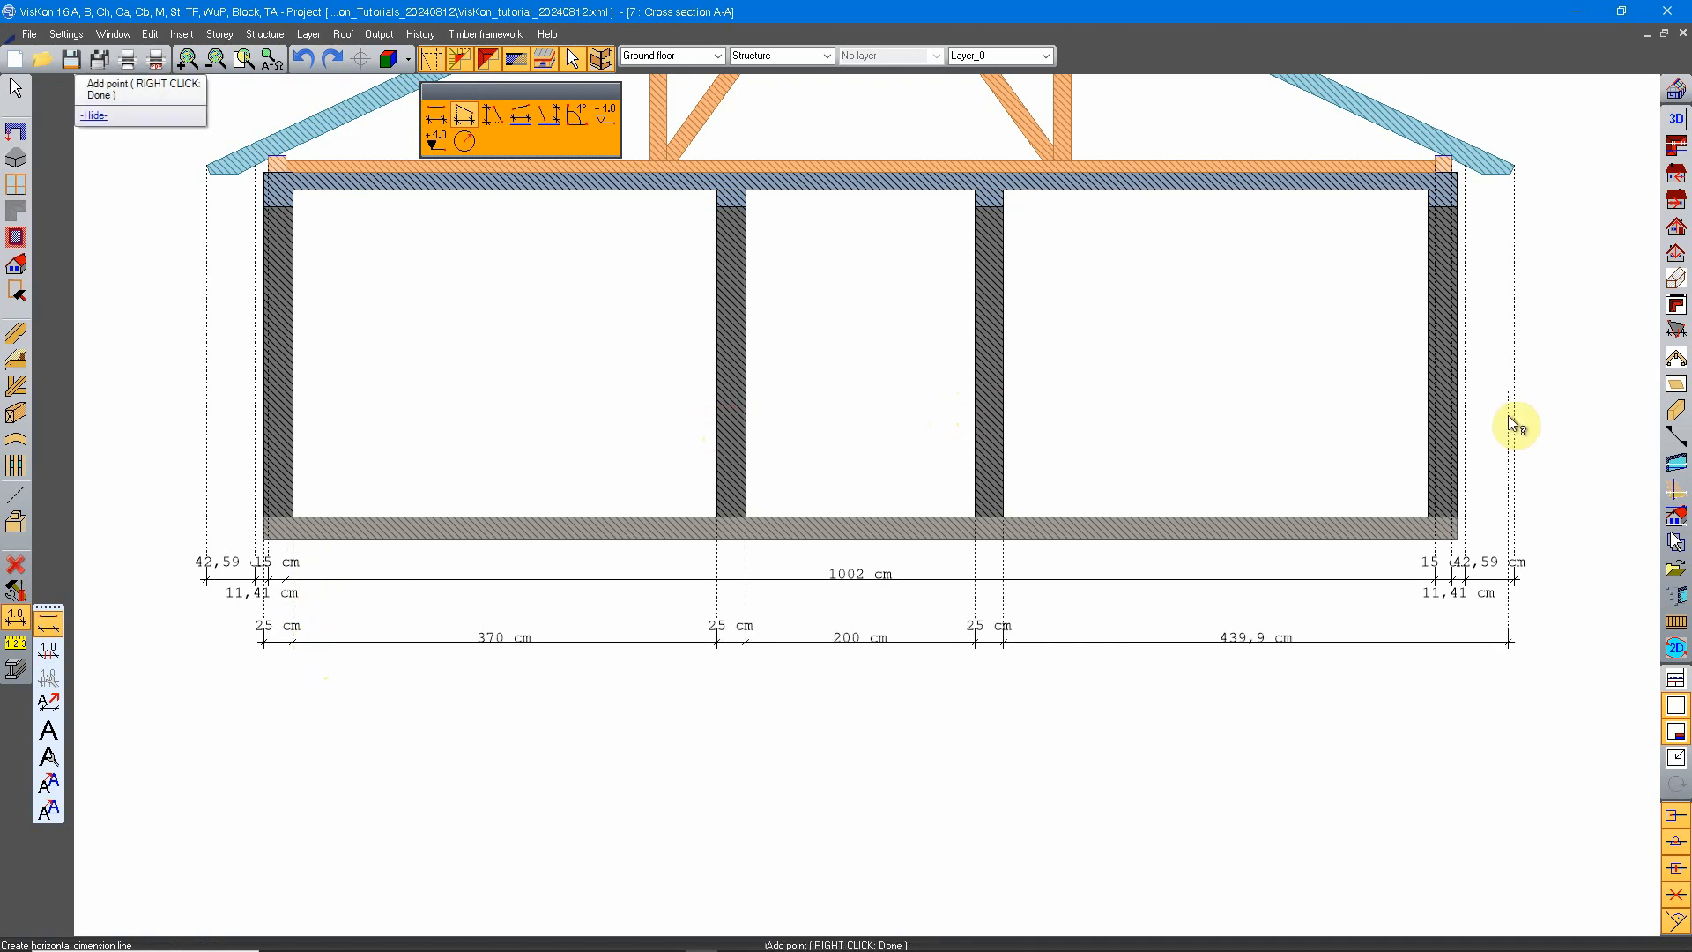
{"action": "right_click", "coordinate": [1454, 423]}
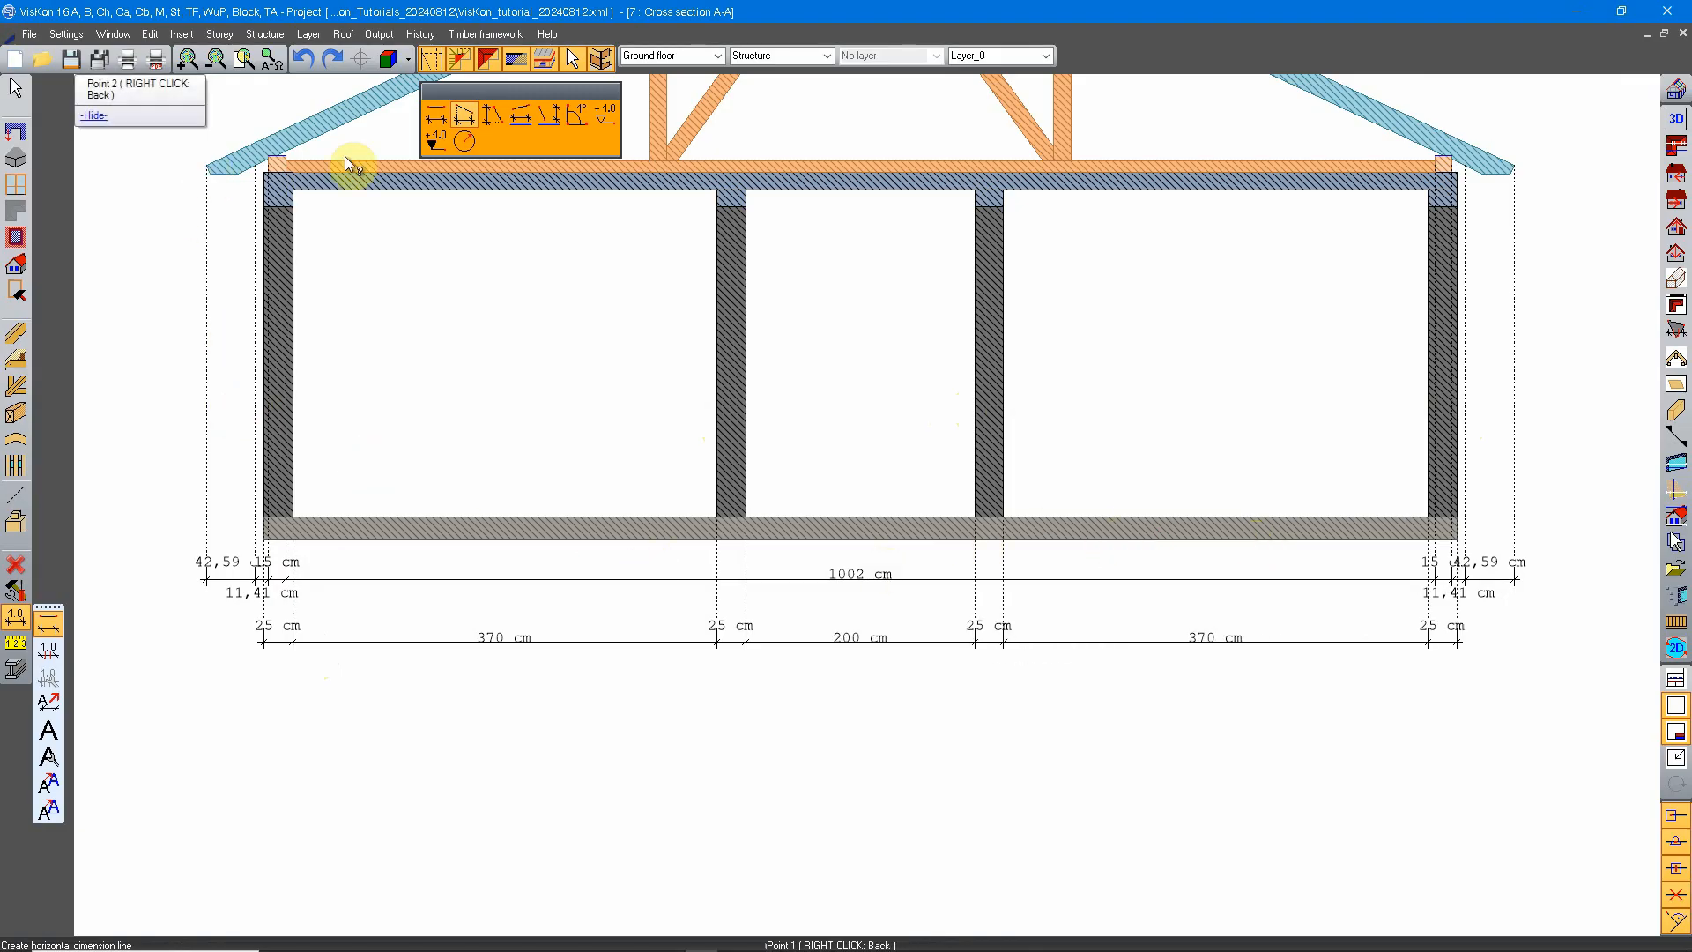
Add an overall horizontal dimension between the two rafter tail ends, placed below the wall dimensions.
{"action": "scroll", "coordinate": [348, 163], "scroll_direction": "down", "scroll_amount": 1}
{"action": "left_click", "coordinate": [1209, 231]}
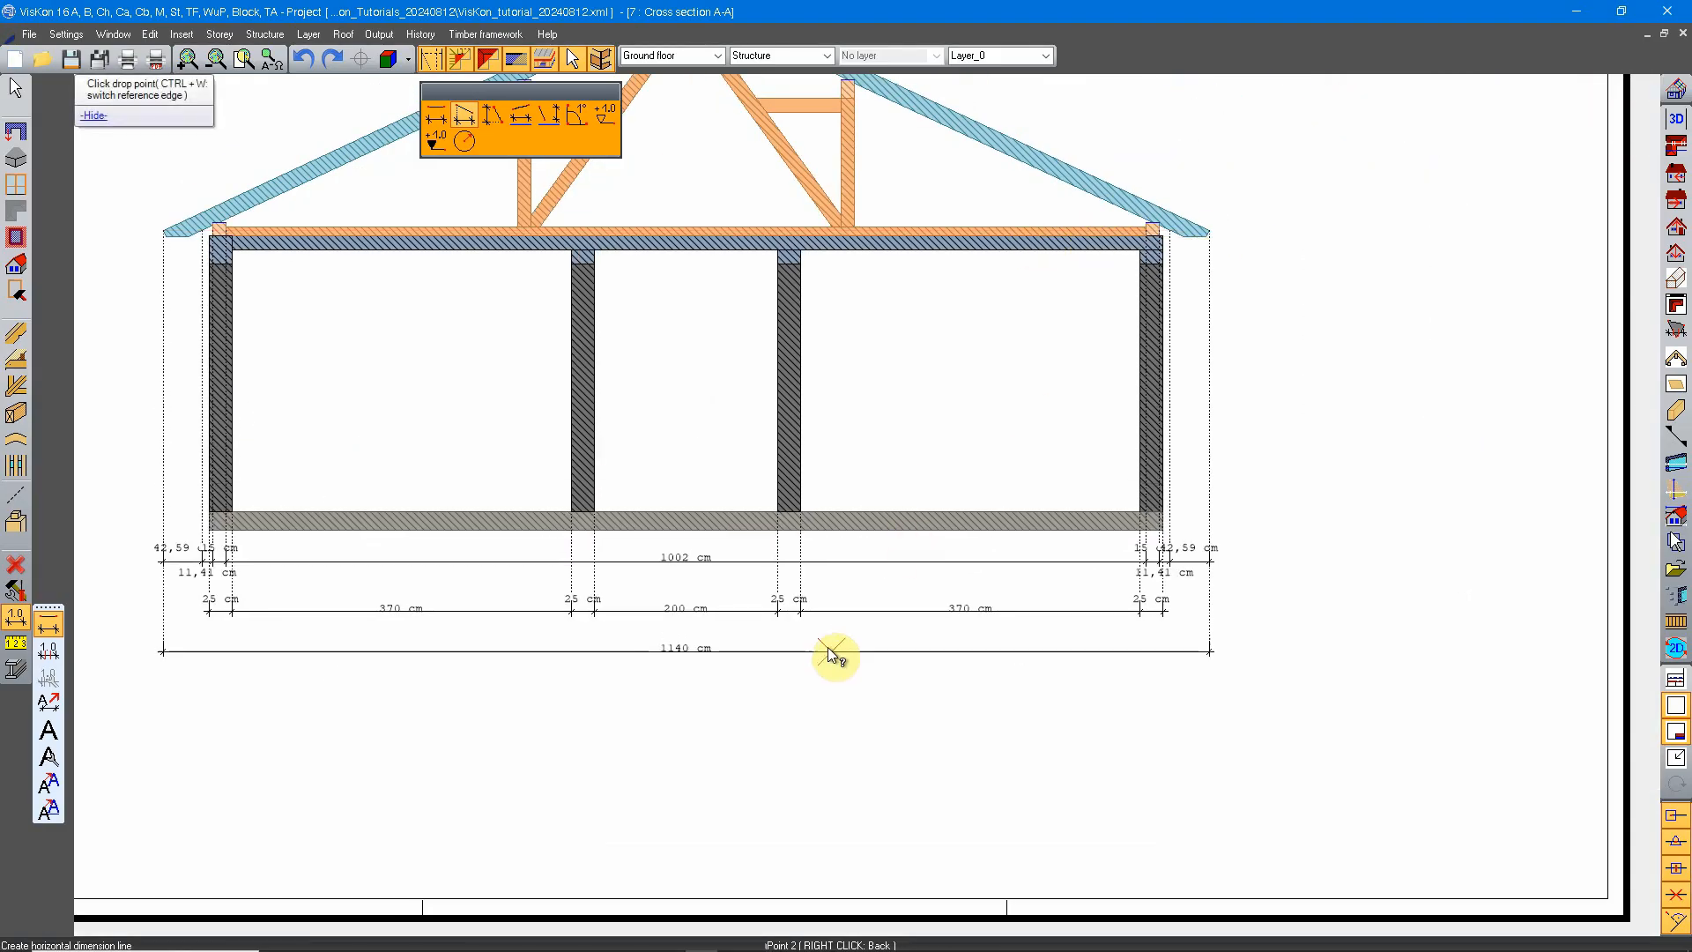
{"action": "left_click", "coordinate": [834, 638]}
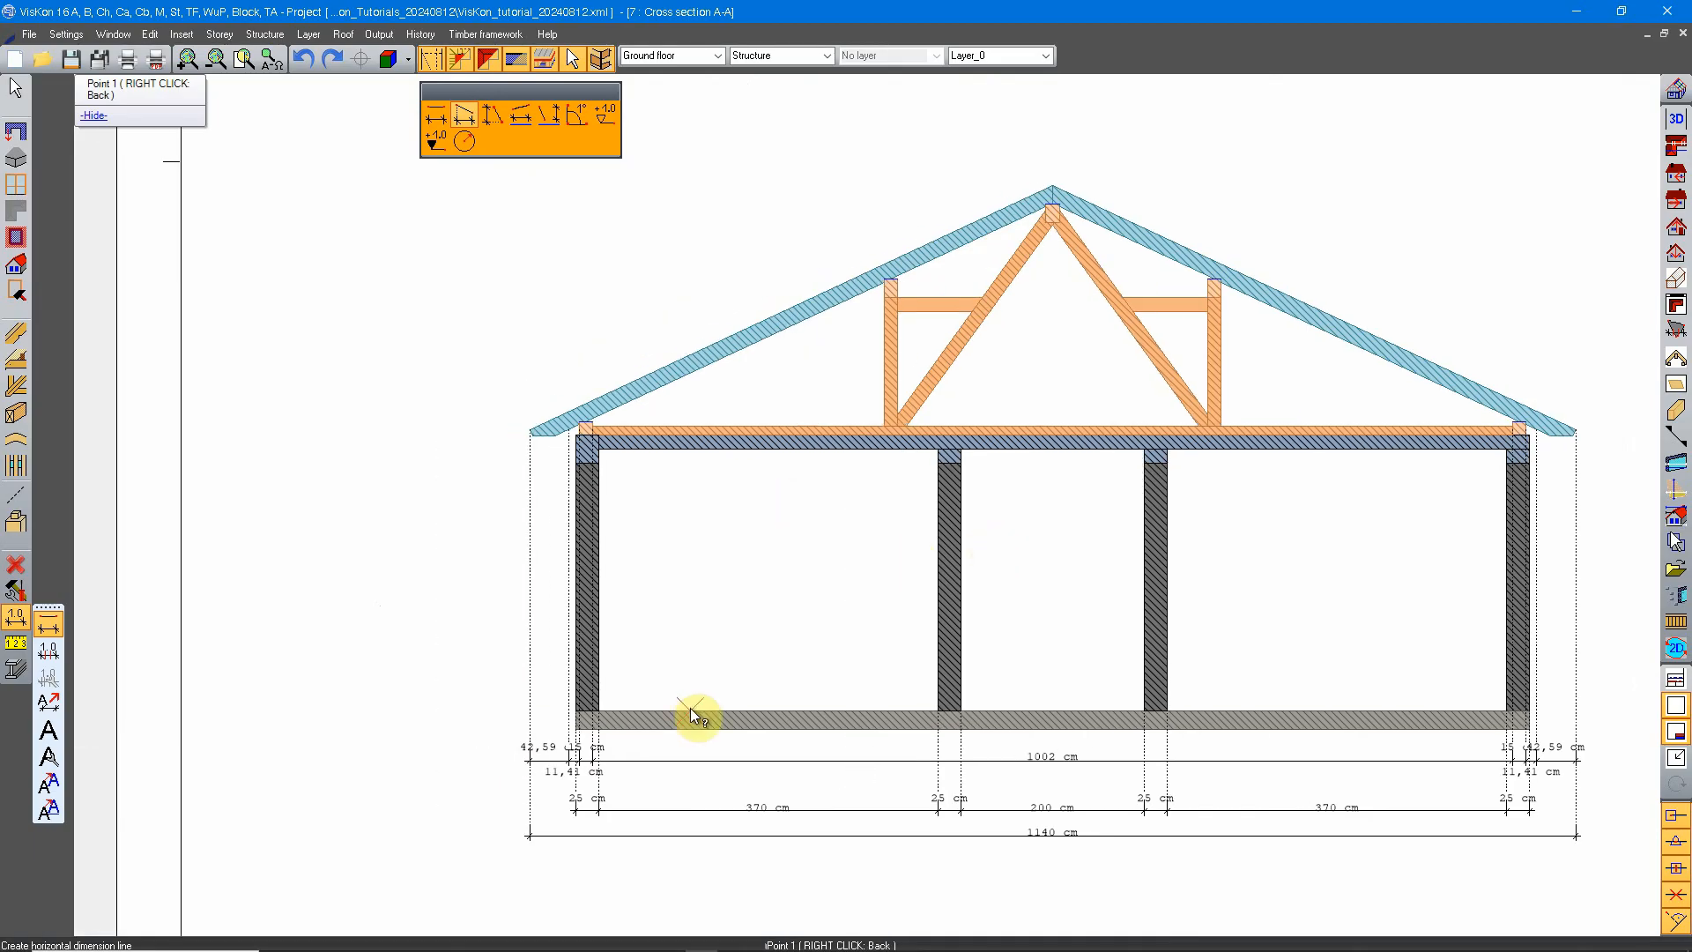
Create a vertical dimension chain from the floor slab top through the ceiling slab, tie beam and collar beam to the ridge, left of the house.
{"action": "left_click", "coordinate": [690, 707]}
{"action": "left_click", "coordinate": [705, 452]}
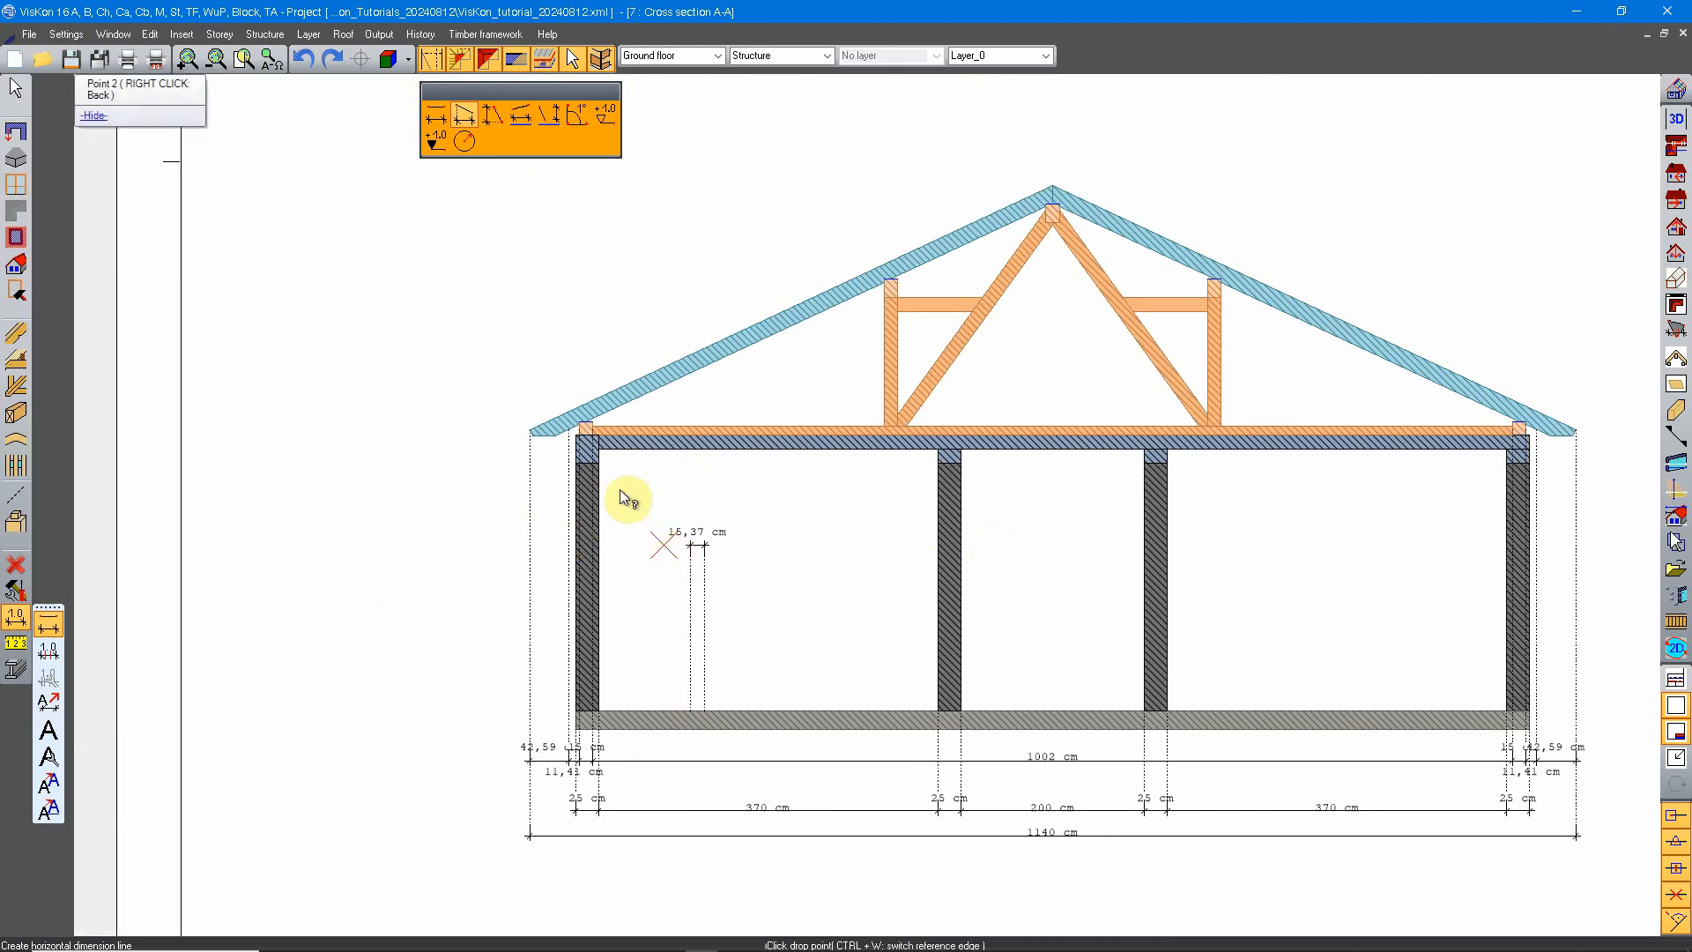
{"action": "left_click", "coordinate": [493, 118]}
{"action": "left_click", "coordinate": [677, 708]}
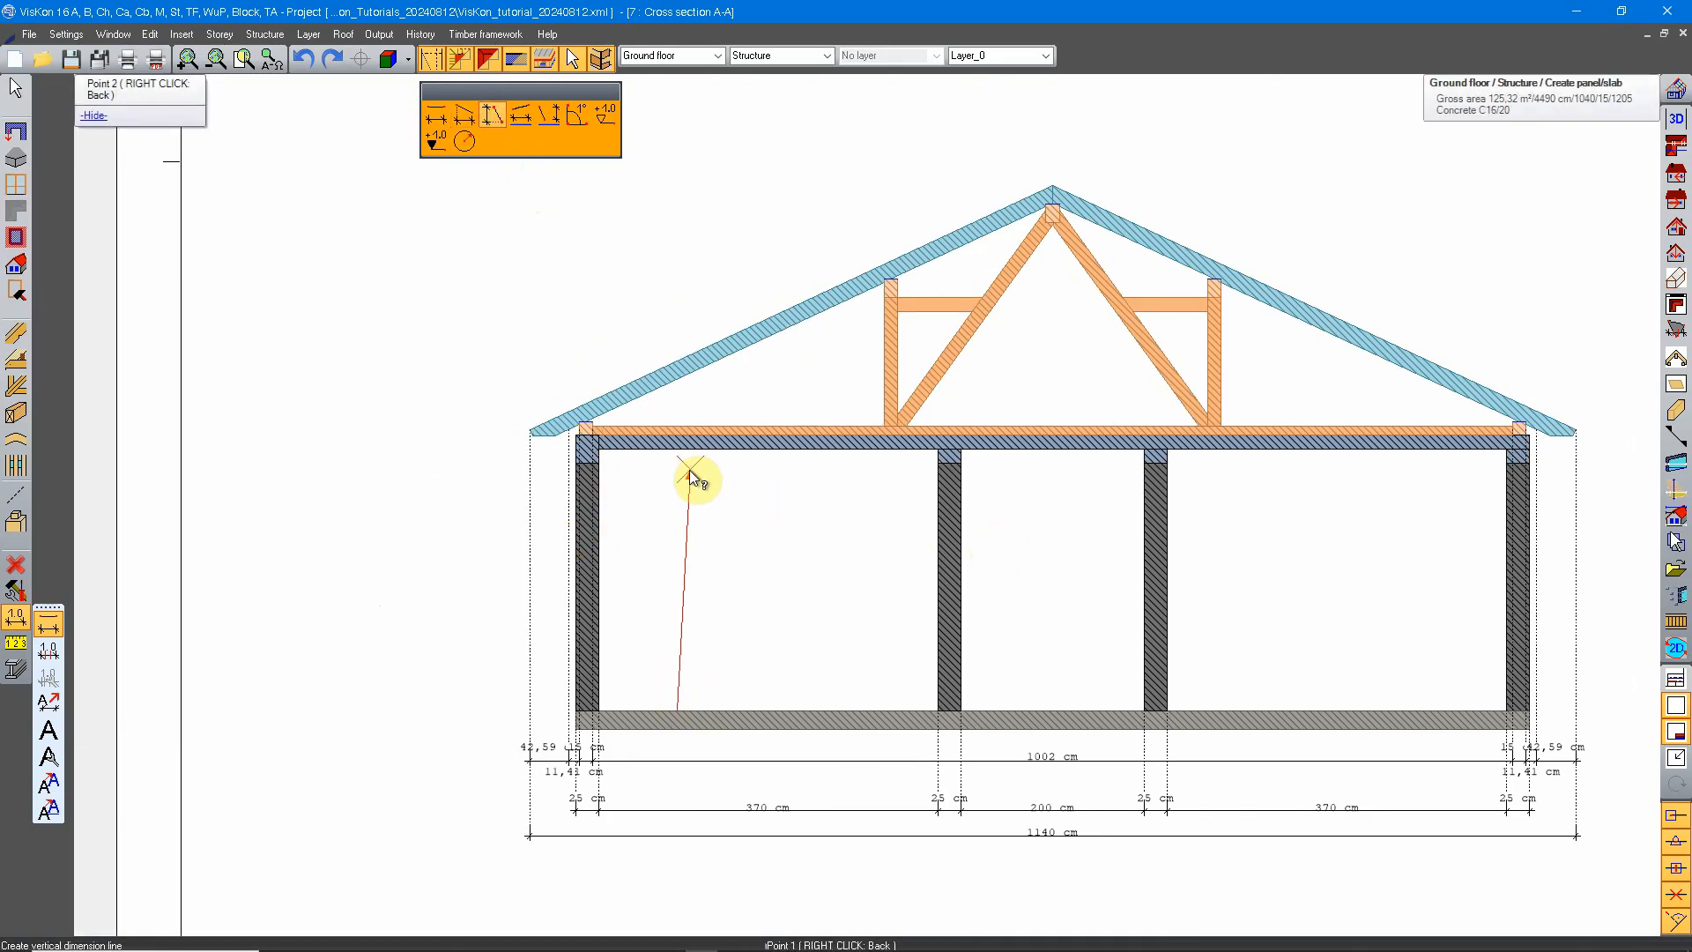
{"action": "left_click", "coordinate": [688, 454]}
{"action": "left_click", "coordinate": [477, 518]}
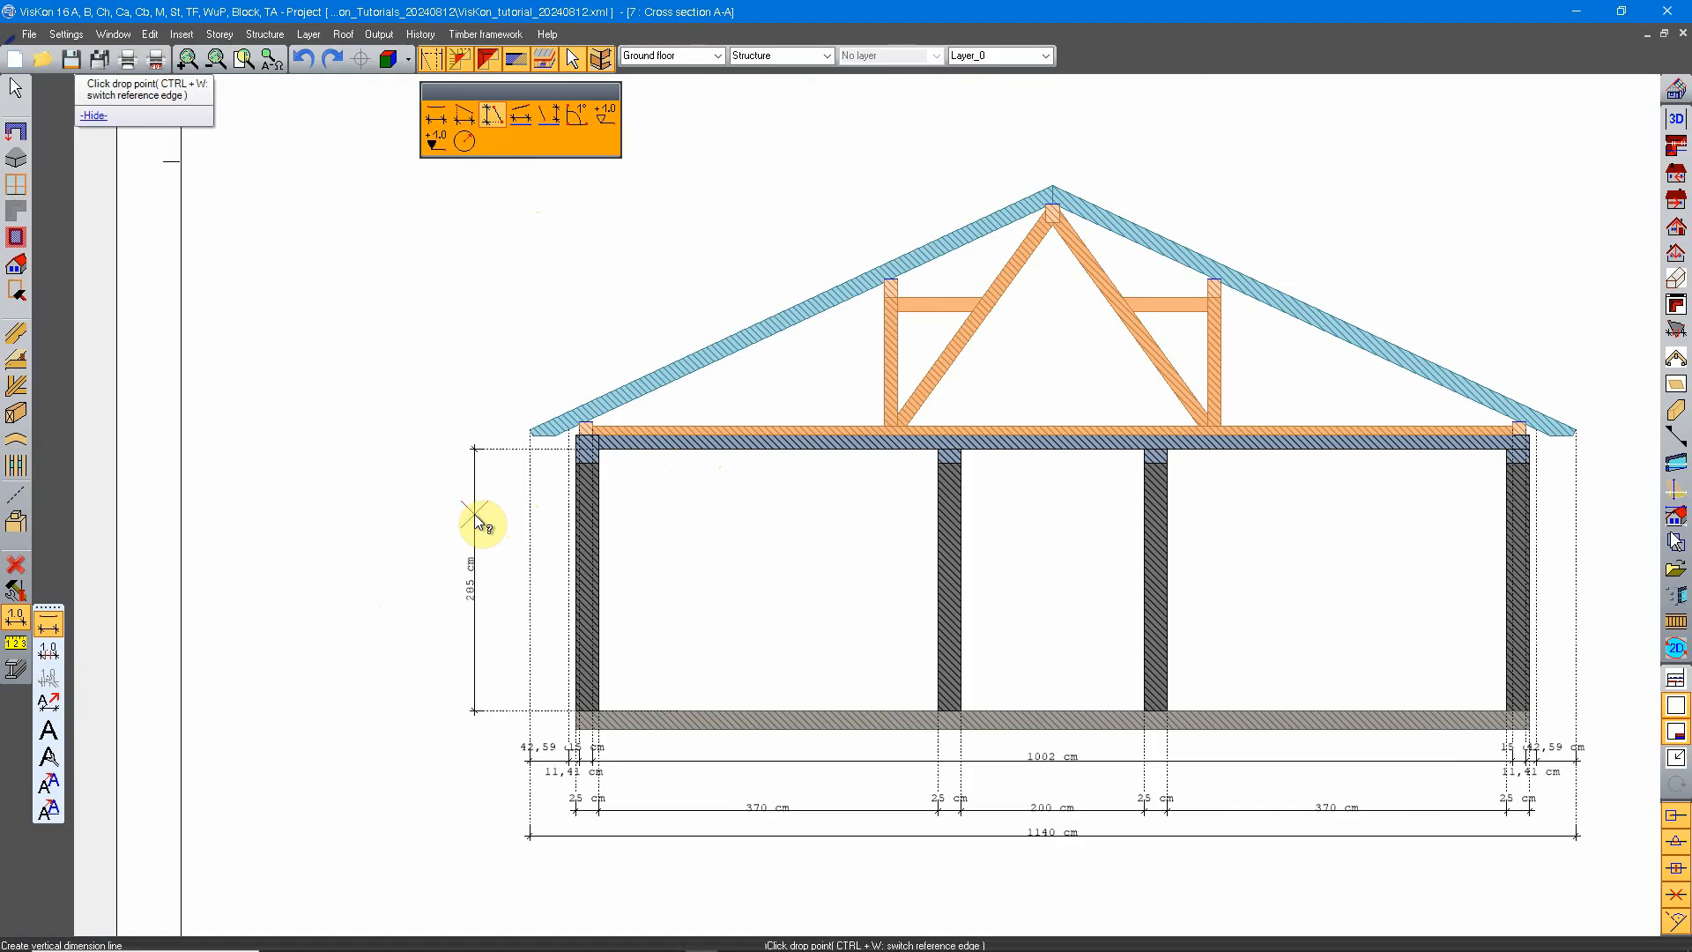
{"action": "left_click", "coordinate": [654, 423]}
{"action": "left_click", "coordinate": [932, 310]}
{"action": "left_click", "coordinate": [937, 298]}
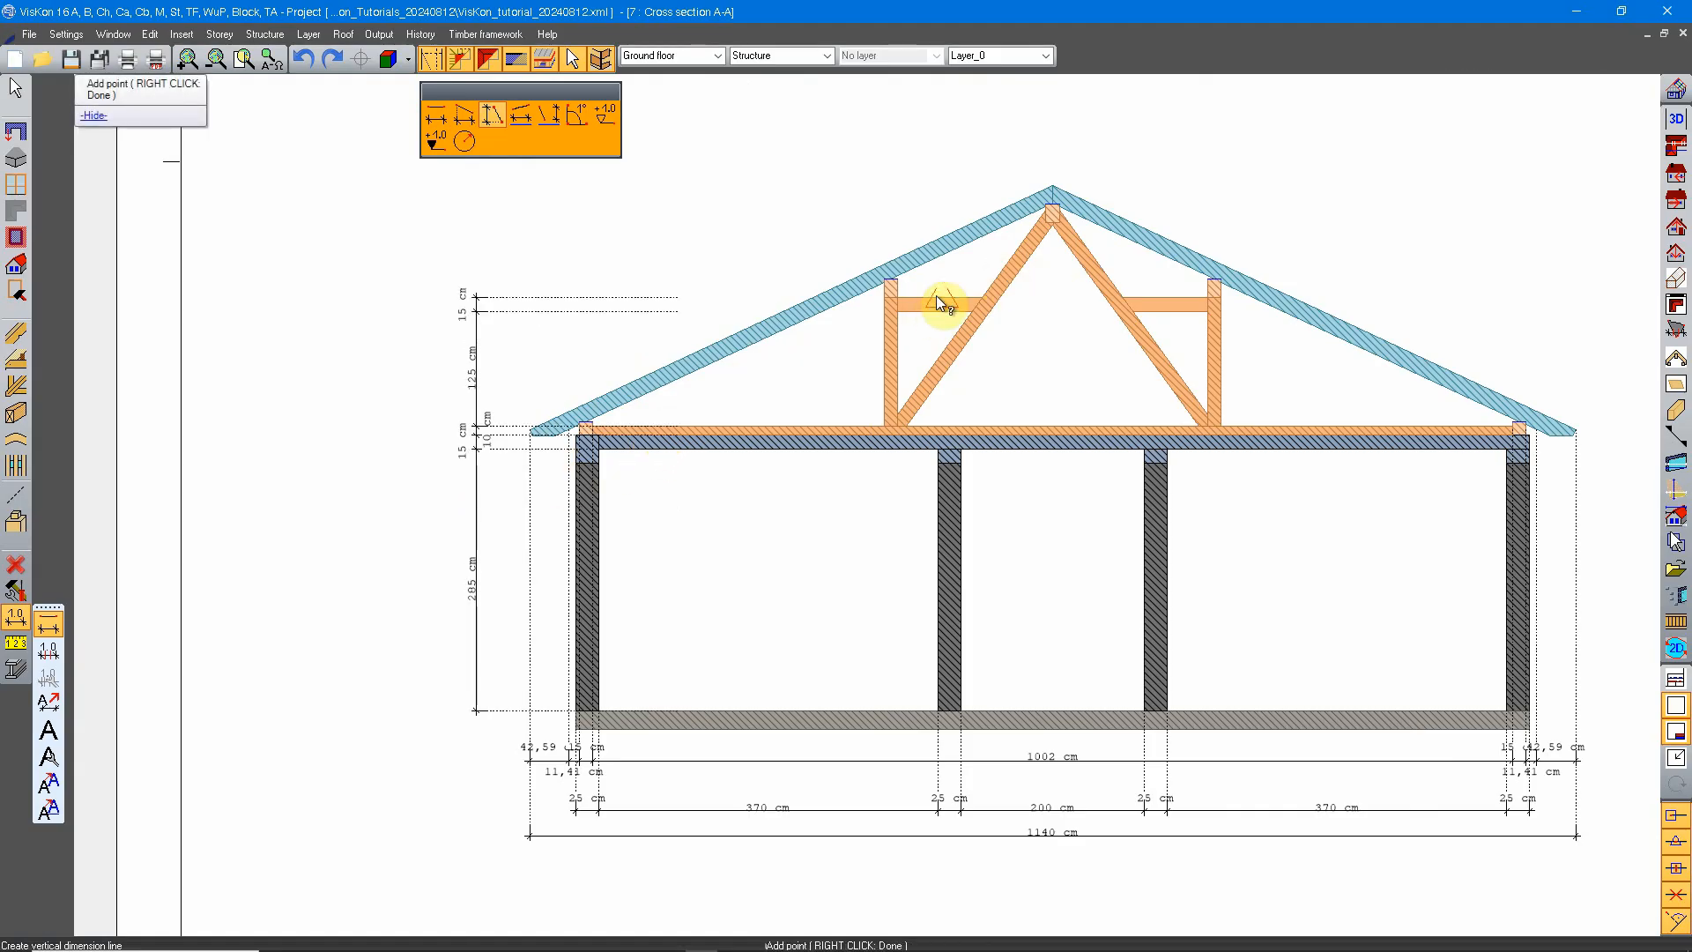
{"action": "left_click", "coordinate": [1054, 158]}
{"action": "left_click", "coordinate": [1052, 185]}
{"action": "right_click", "coordinate": [1051, 179]}
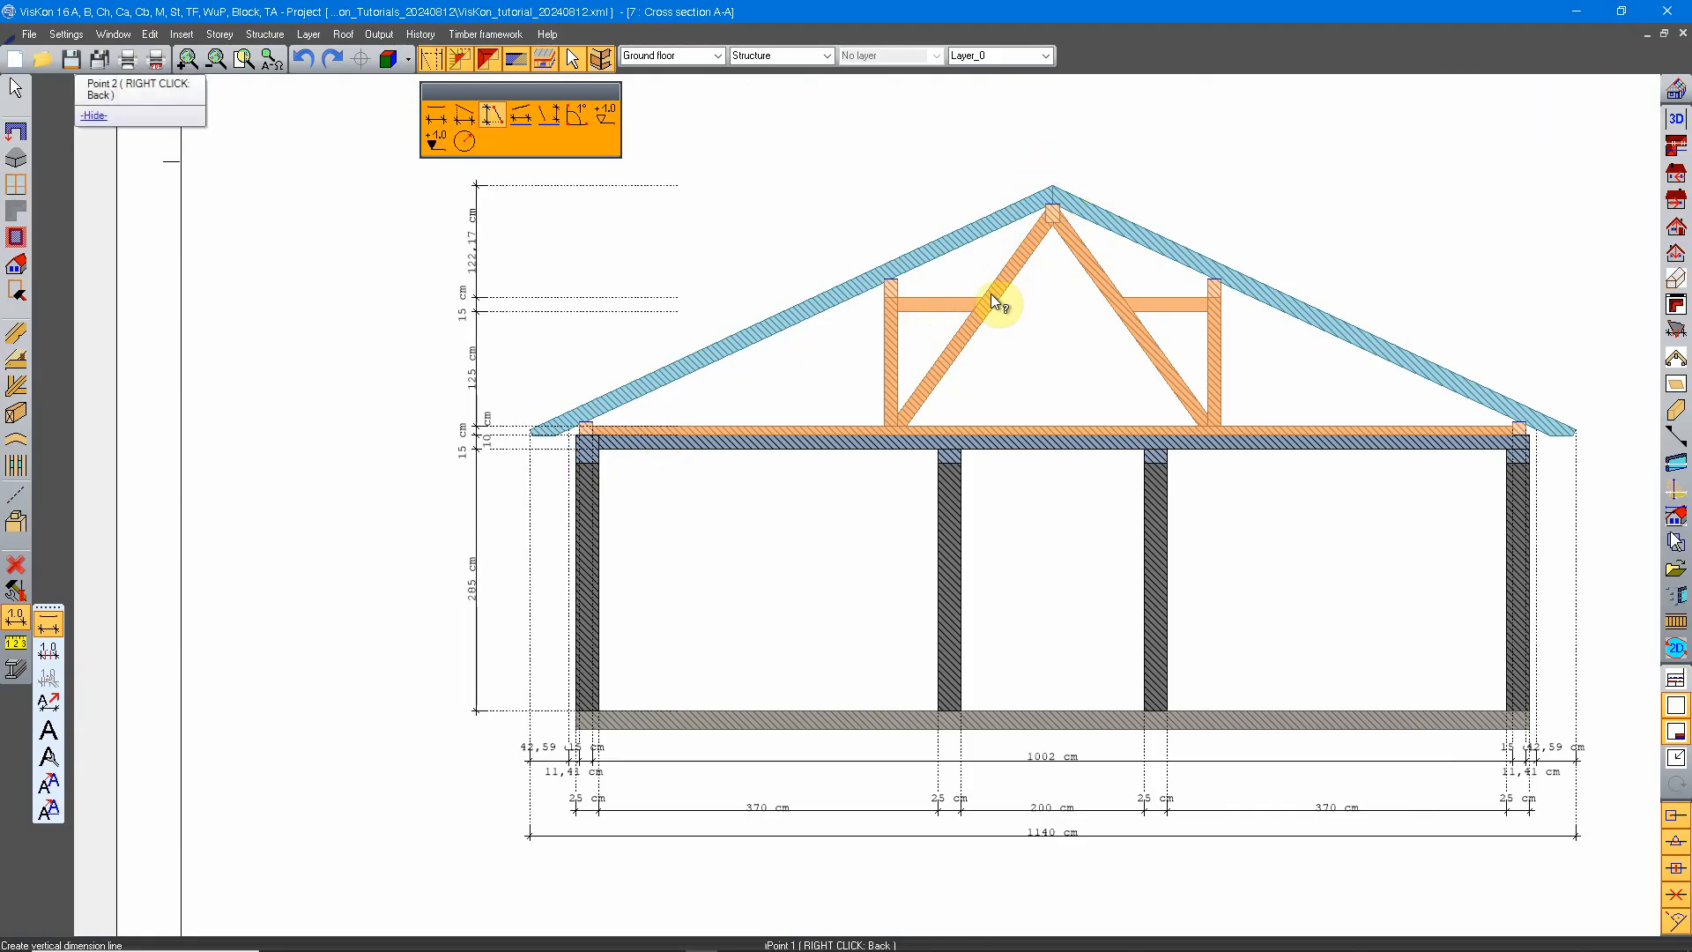
Add an overall vertical dimension from the floor slab top to the roof ridge, placed outside the first vertical chain.
{"action": "left_click", "coordinate": [805, 702]}
{"action": "left_click", "coordinate": [440, 479]}
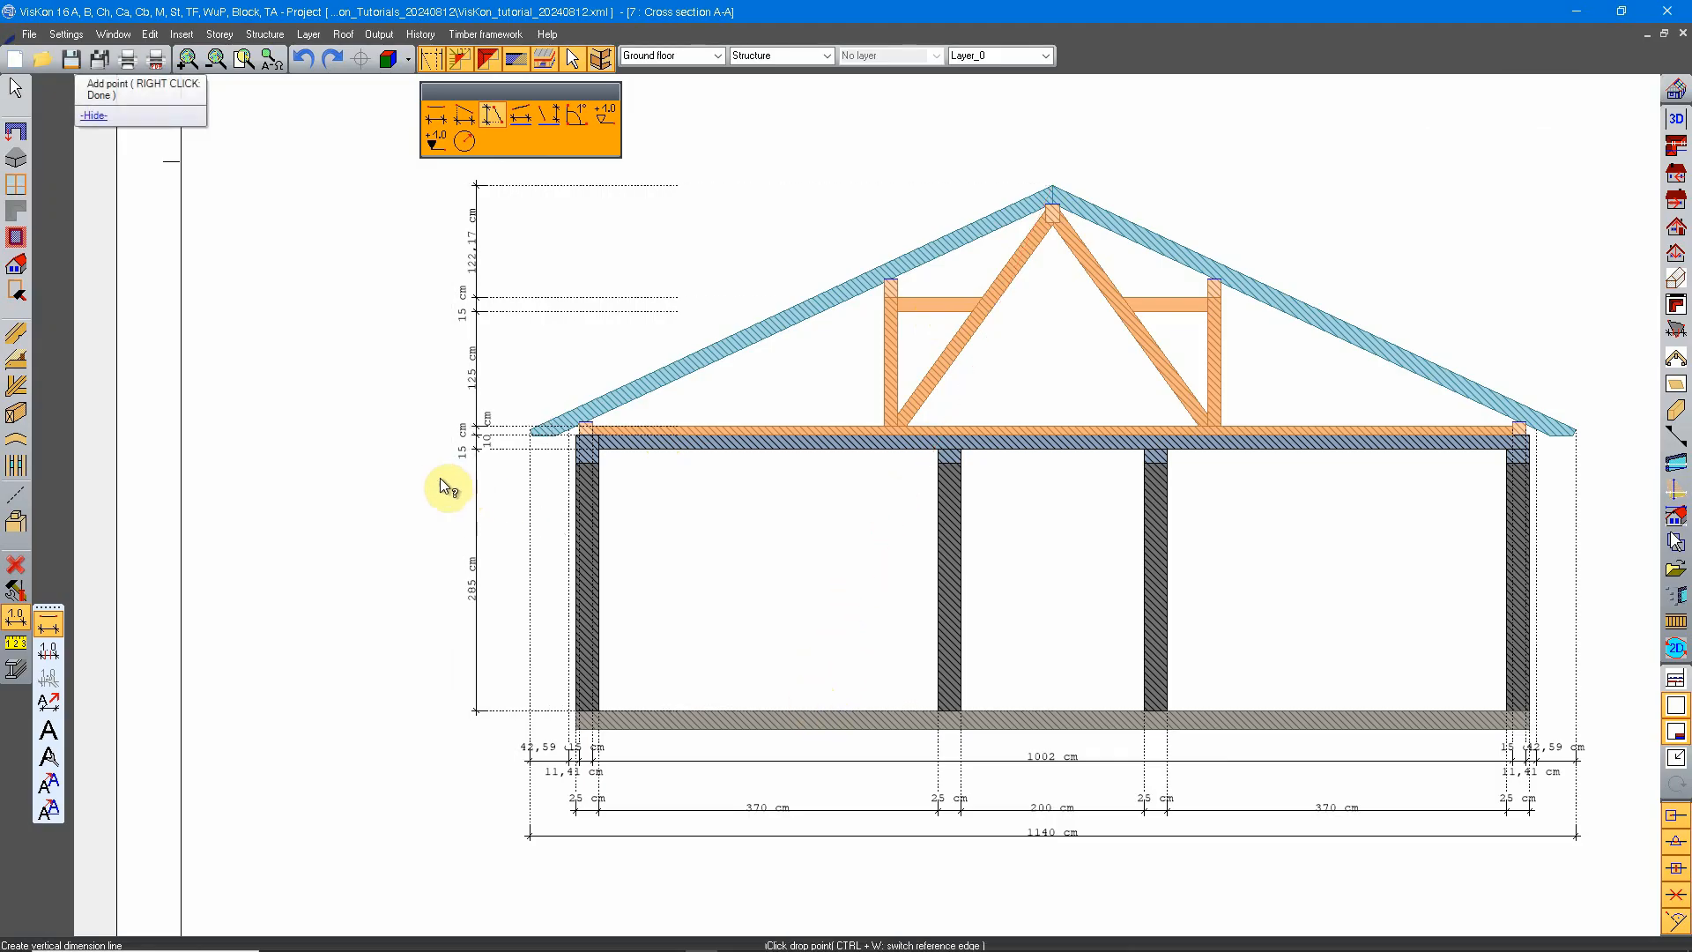
{"action": "right_click", "coordinate": [441, 478]}
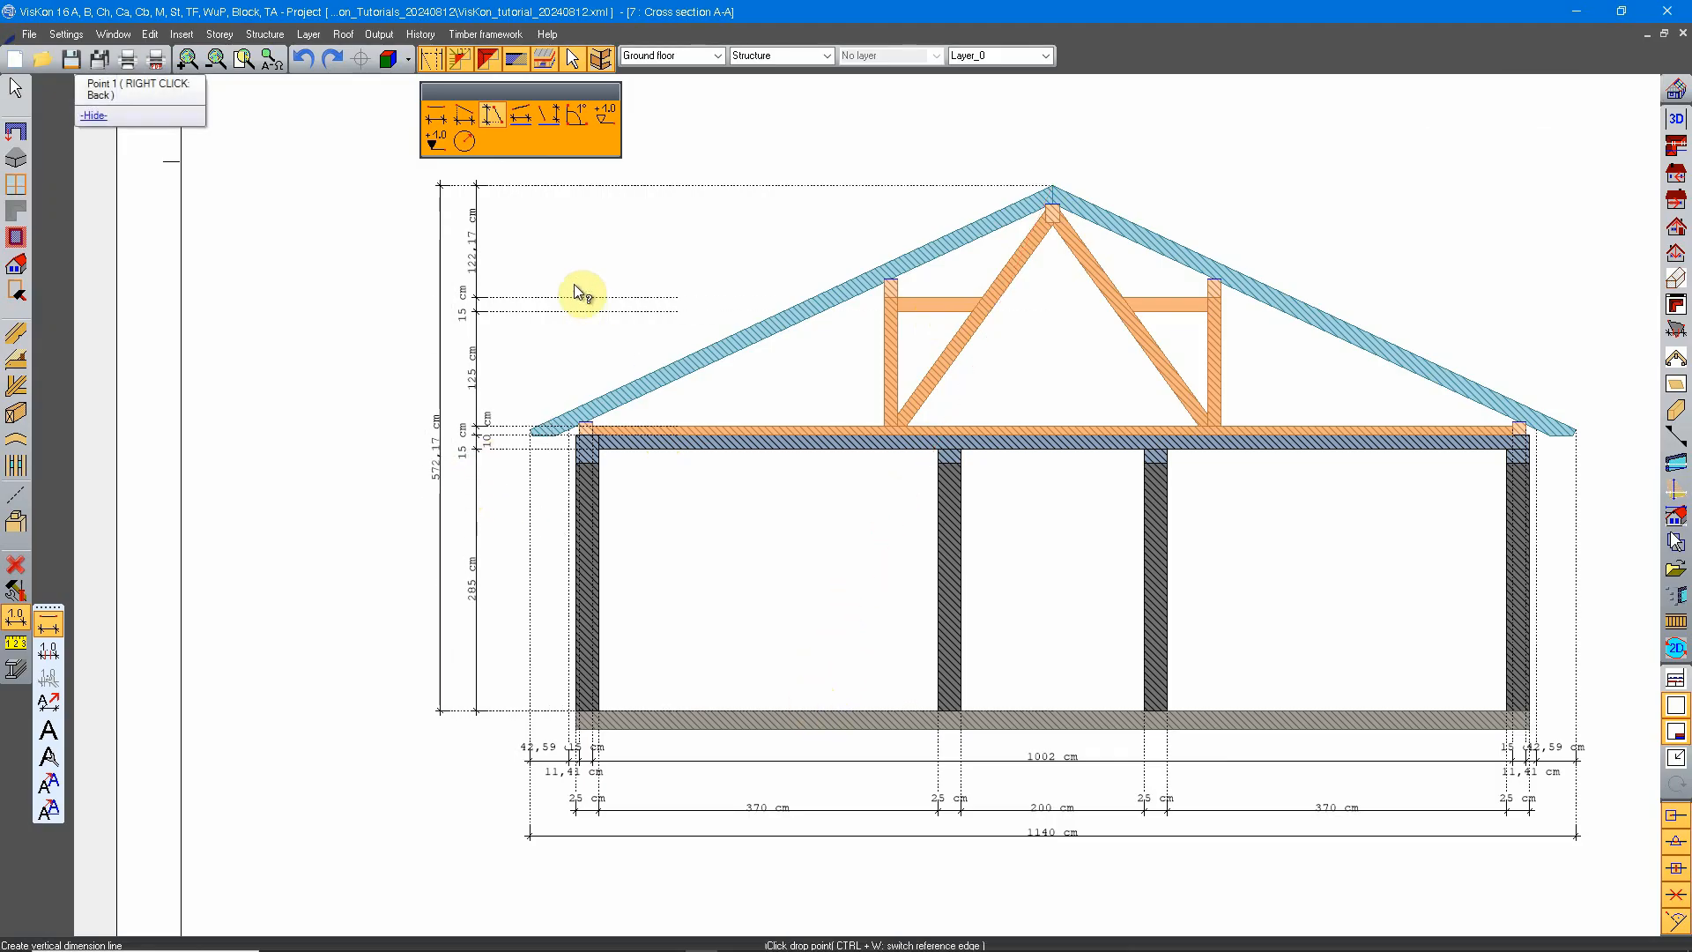
Place level dimensions on the floor slab's top, the ceiling slab's underside and the tie beam's top.
{"action": "left_click", "coordinate": [434, 144]}
{"action": "left_click", "coordinate": [786, 705]}
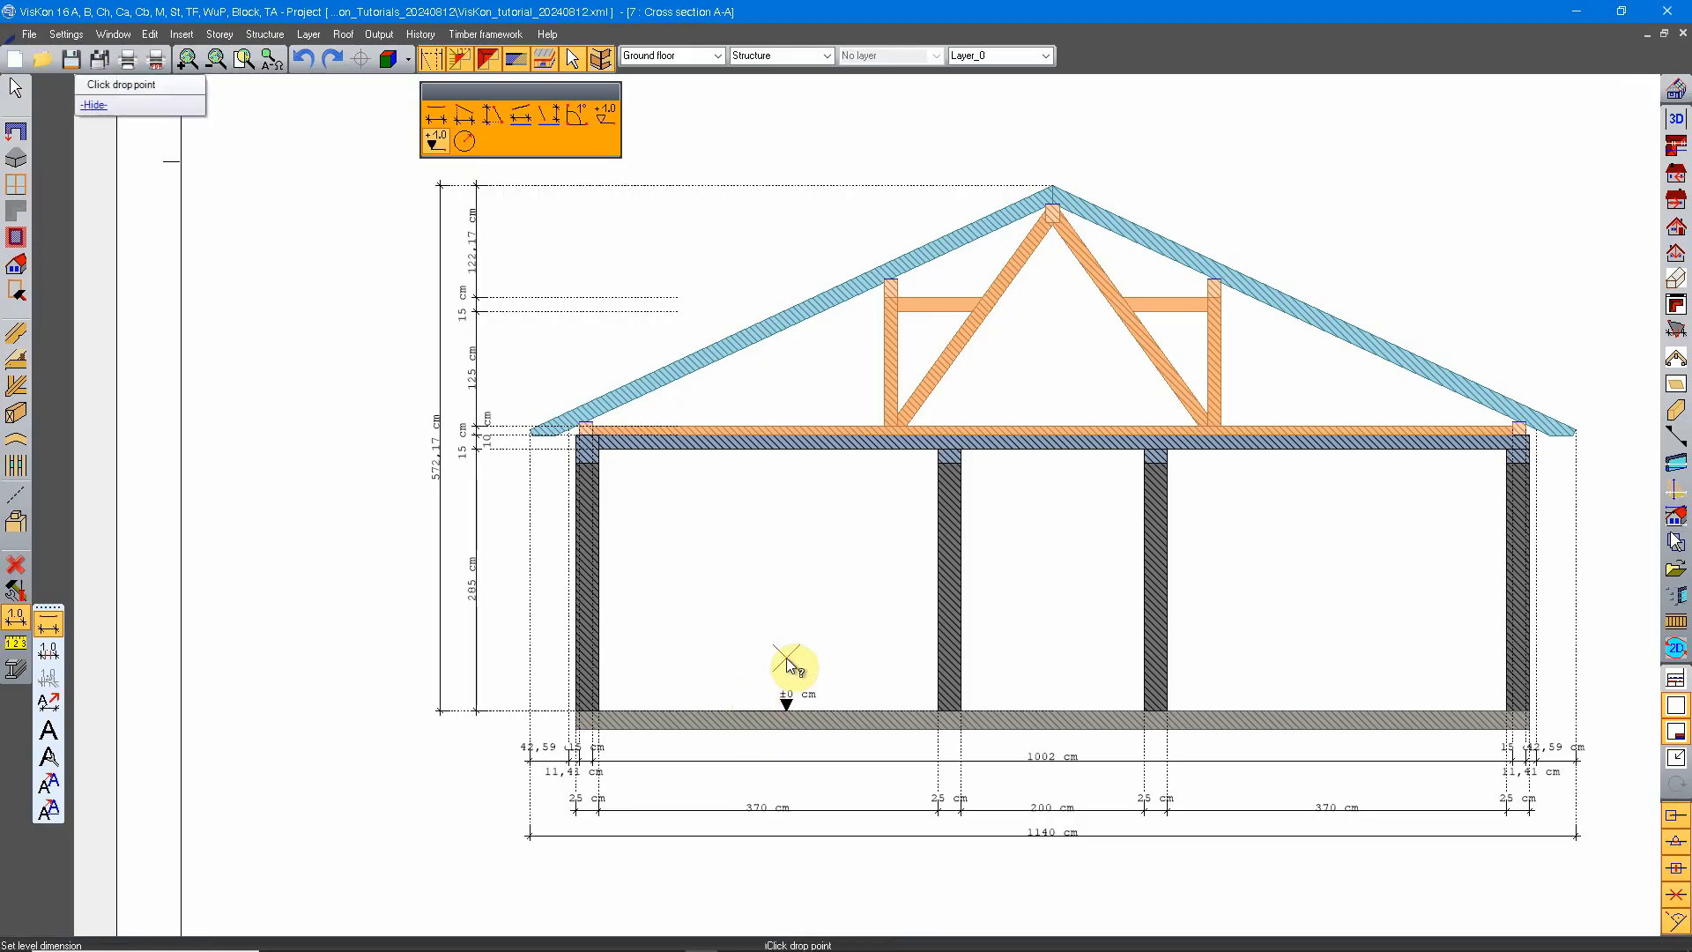
{"action": "left_click", "coordinate": [862, 450]}
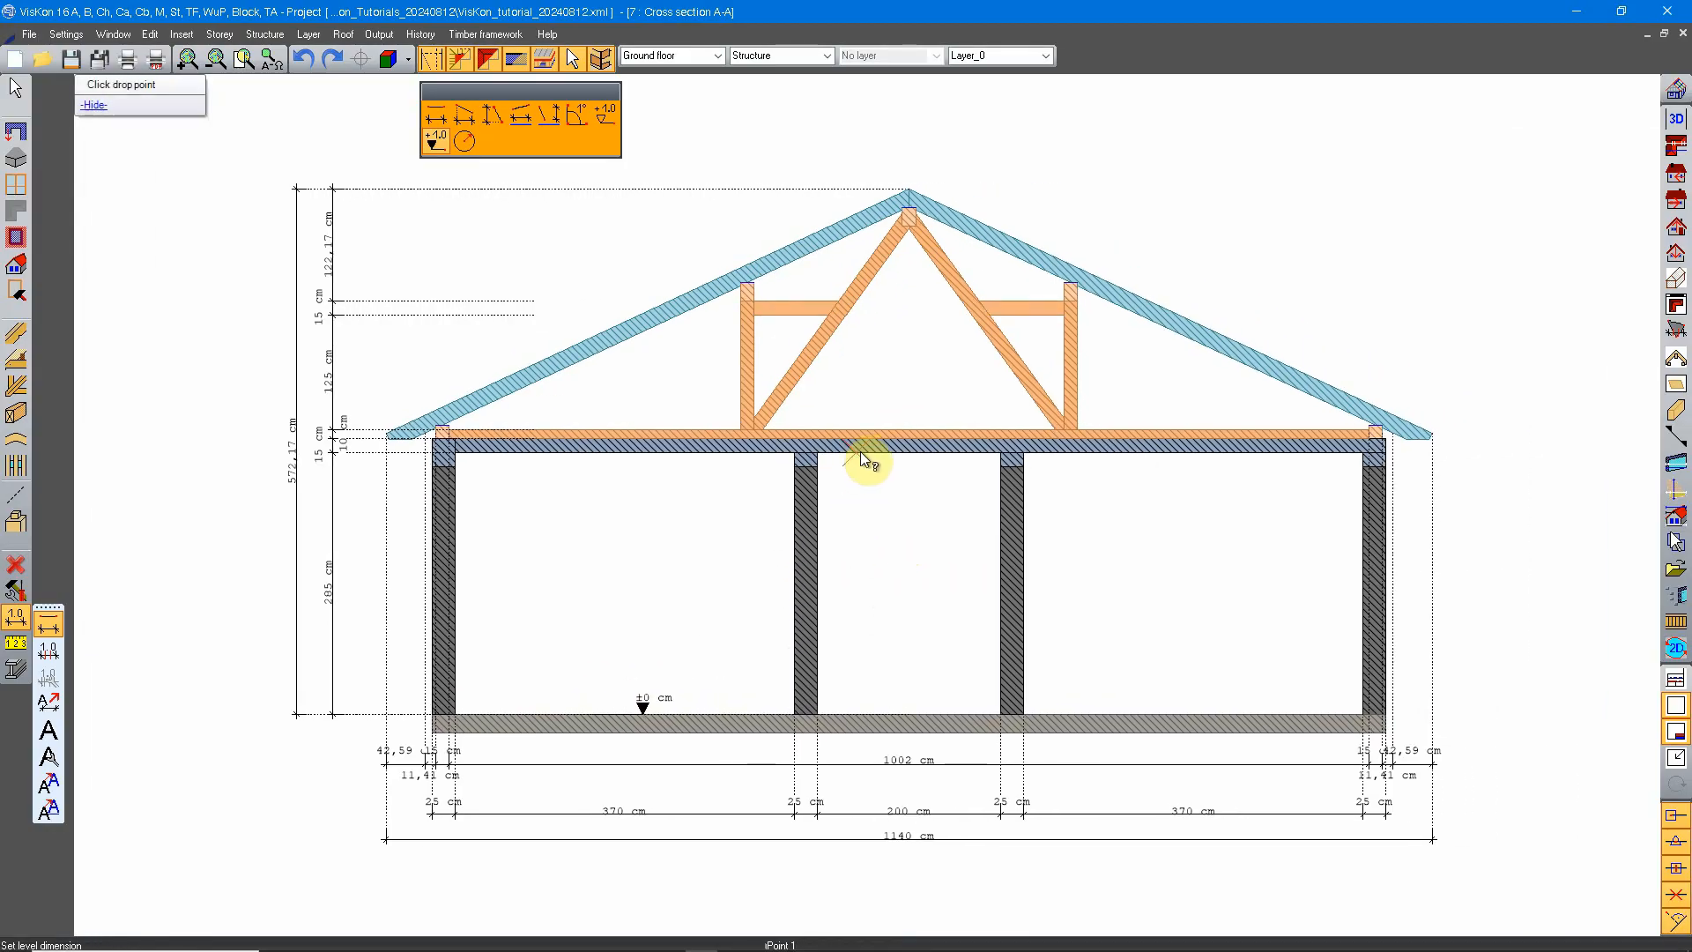
{"action": "left_click", "coordinate": [922, 486]}
{"action": "scroll", "coordinate": [916, 370], "scroll_direction": "up", "scroll_amount": 1}
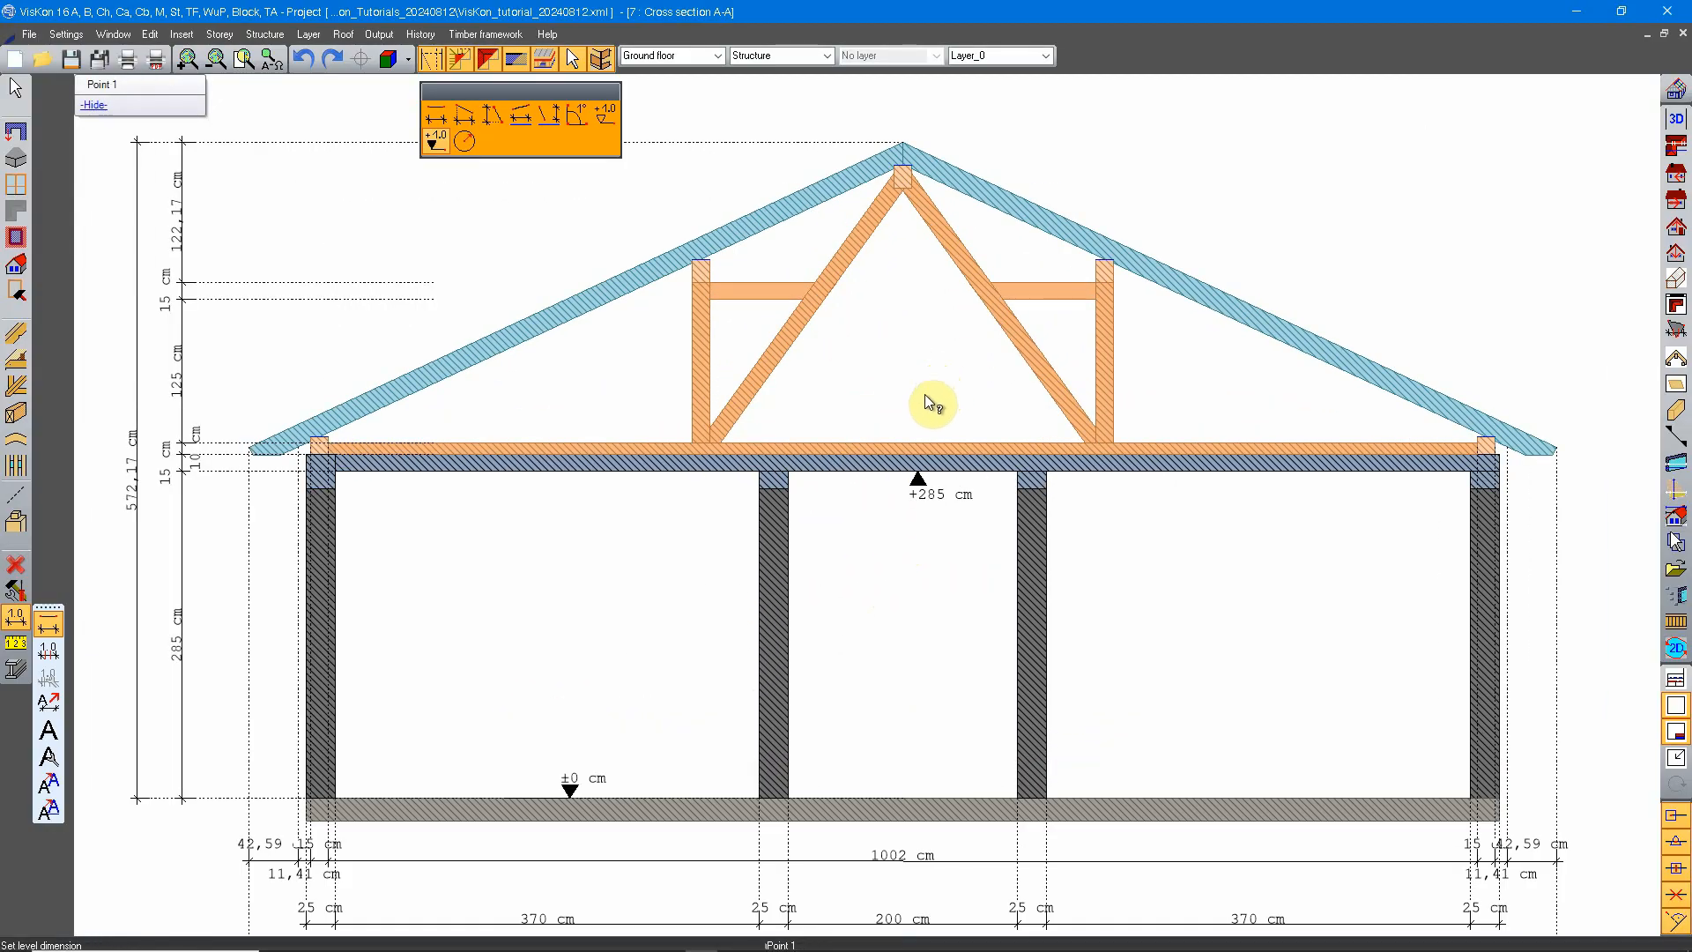
{"action": "left_click", "coordinate": [860, 442]}
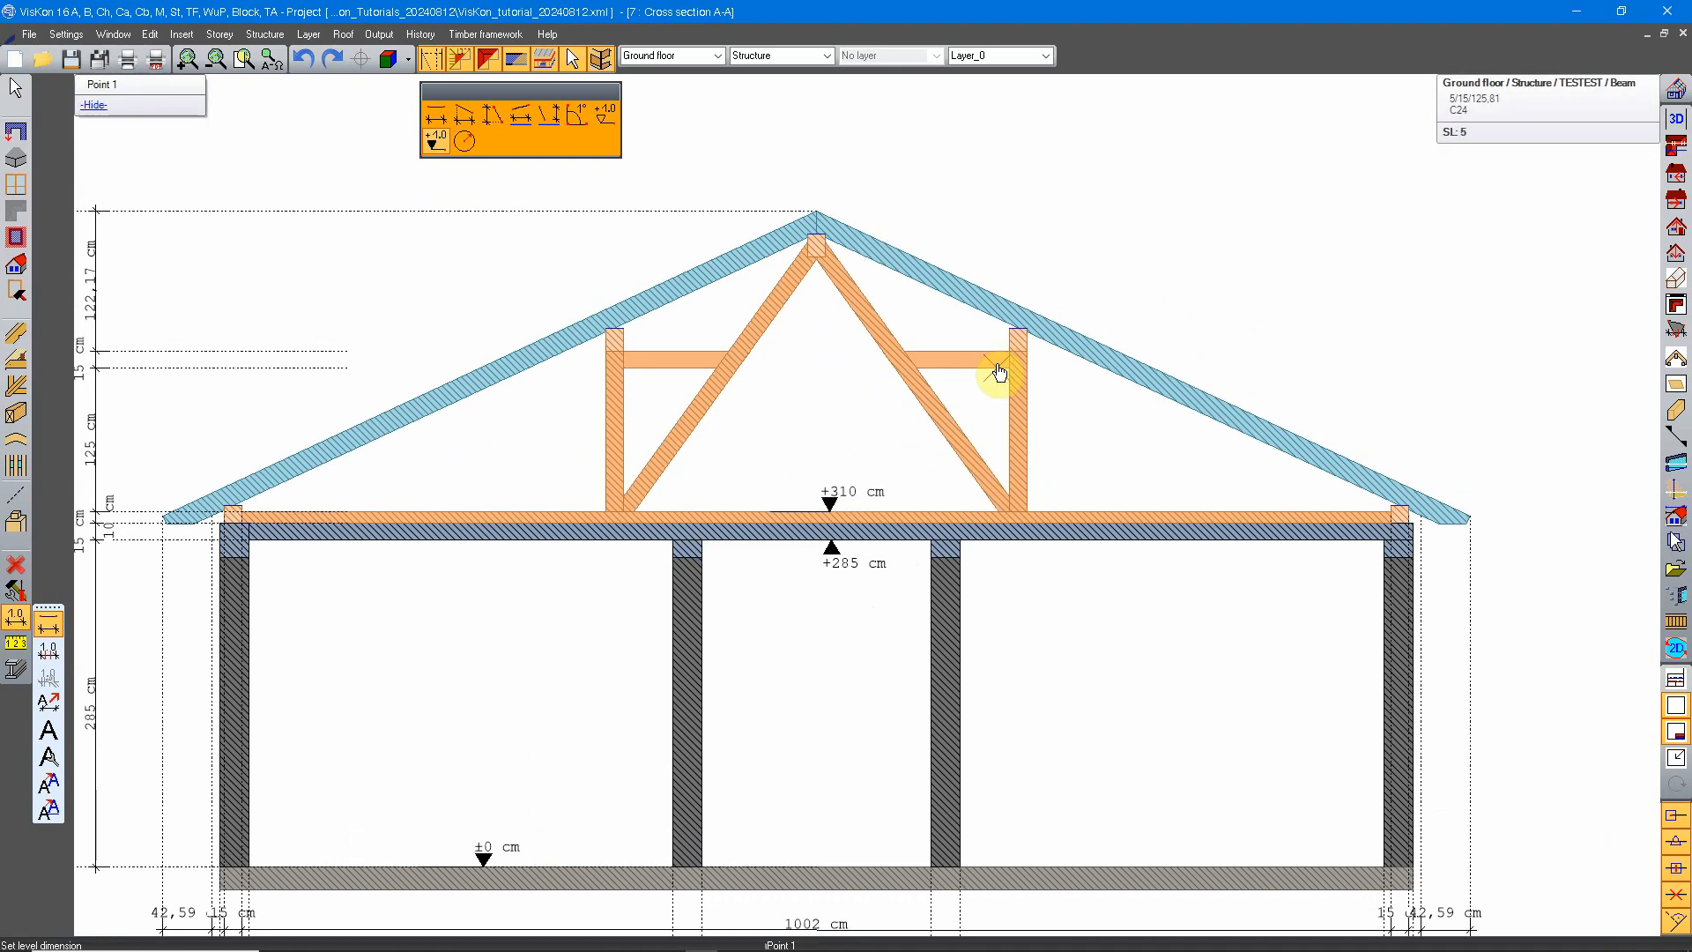
Add level dimensions for the right collar beam's top, the roof ridge and the right rafter tail end.
{"action": "left_click", "coordinate": [918, 342]}
{"action": "left_click", "coordinate": [946, 333]}
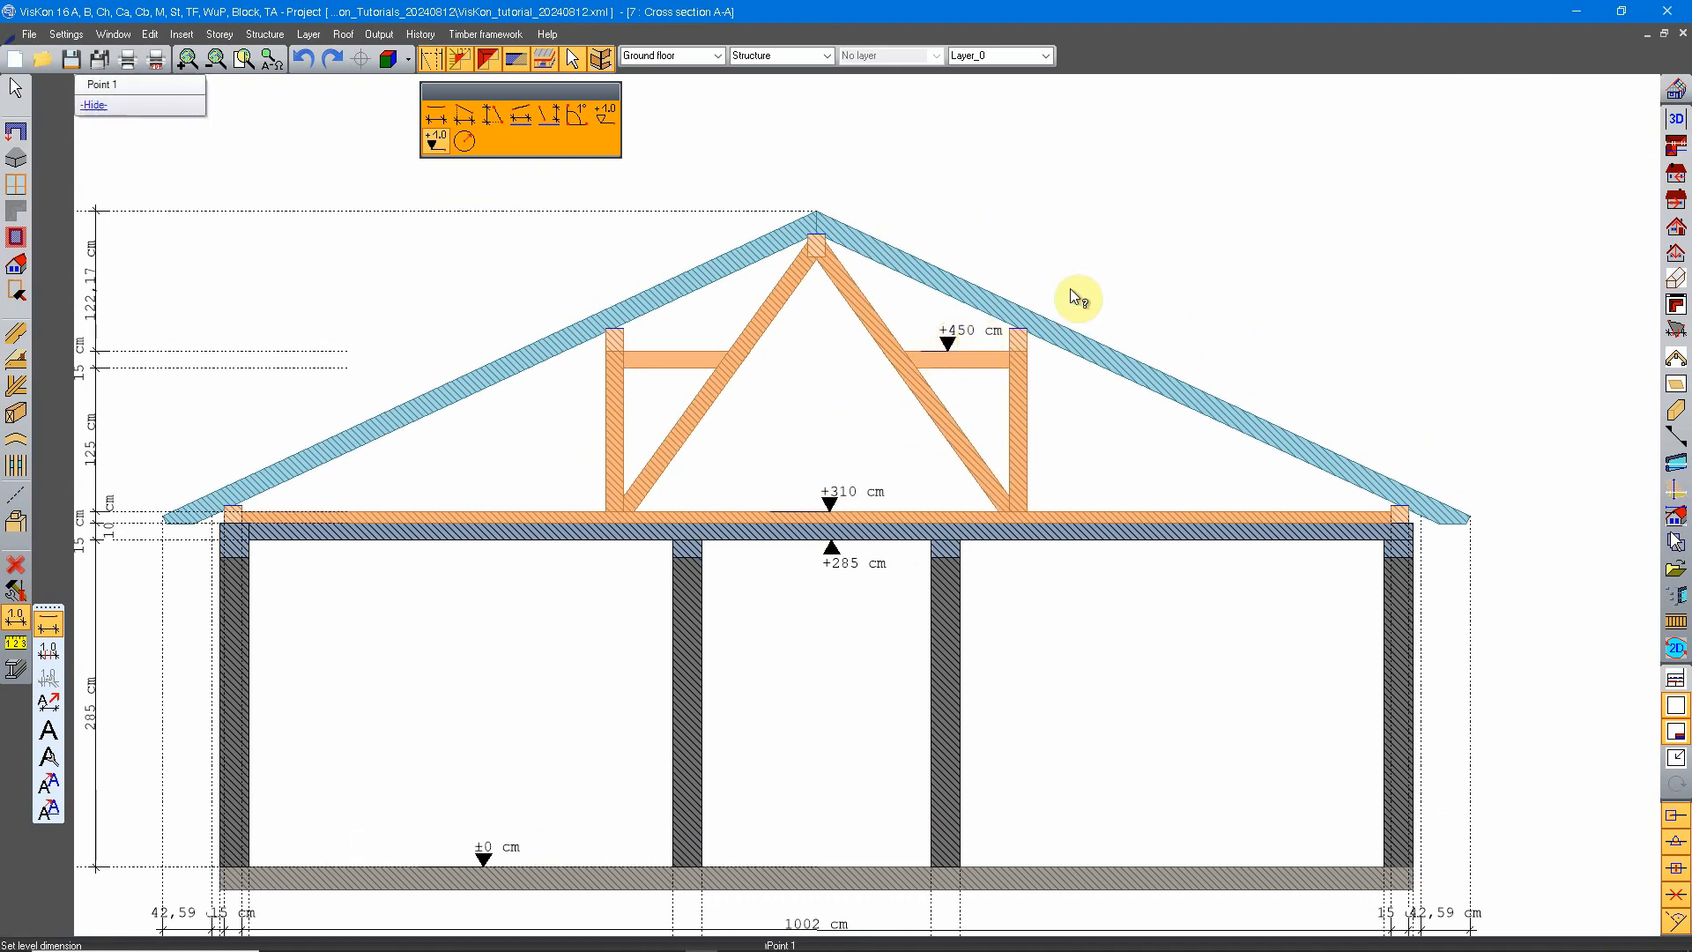
{"action": "left_click", "coordinate": [818, 214]}
{"action": "left_click", "coordinate": [893, 201]}
{"action": "mouse_move", "coordinate": [1137, 277]}
{"action": "middle_mouse_down"}
{"action": "mouse_move", "coordinate": [799, 283]}
{"action": "mouse_move", "coordinate": [730, 305]}
{"action": "middle_mouse_up"}
{"action": "left_click", "coordinate": [1055, 539]}
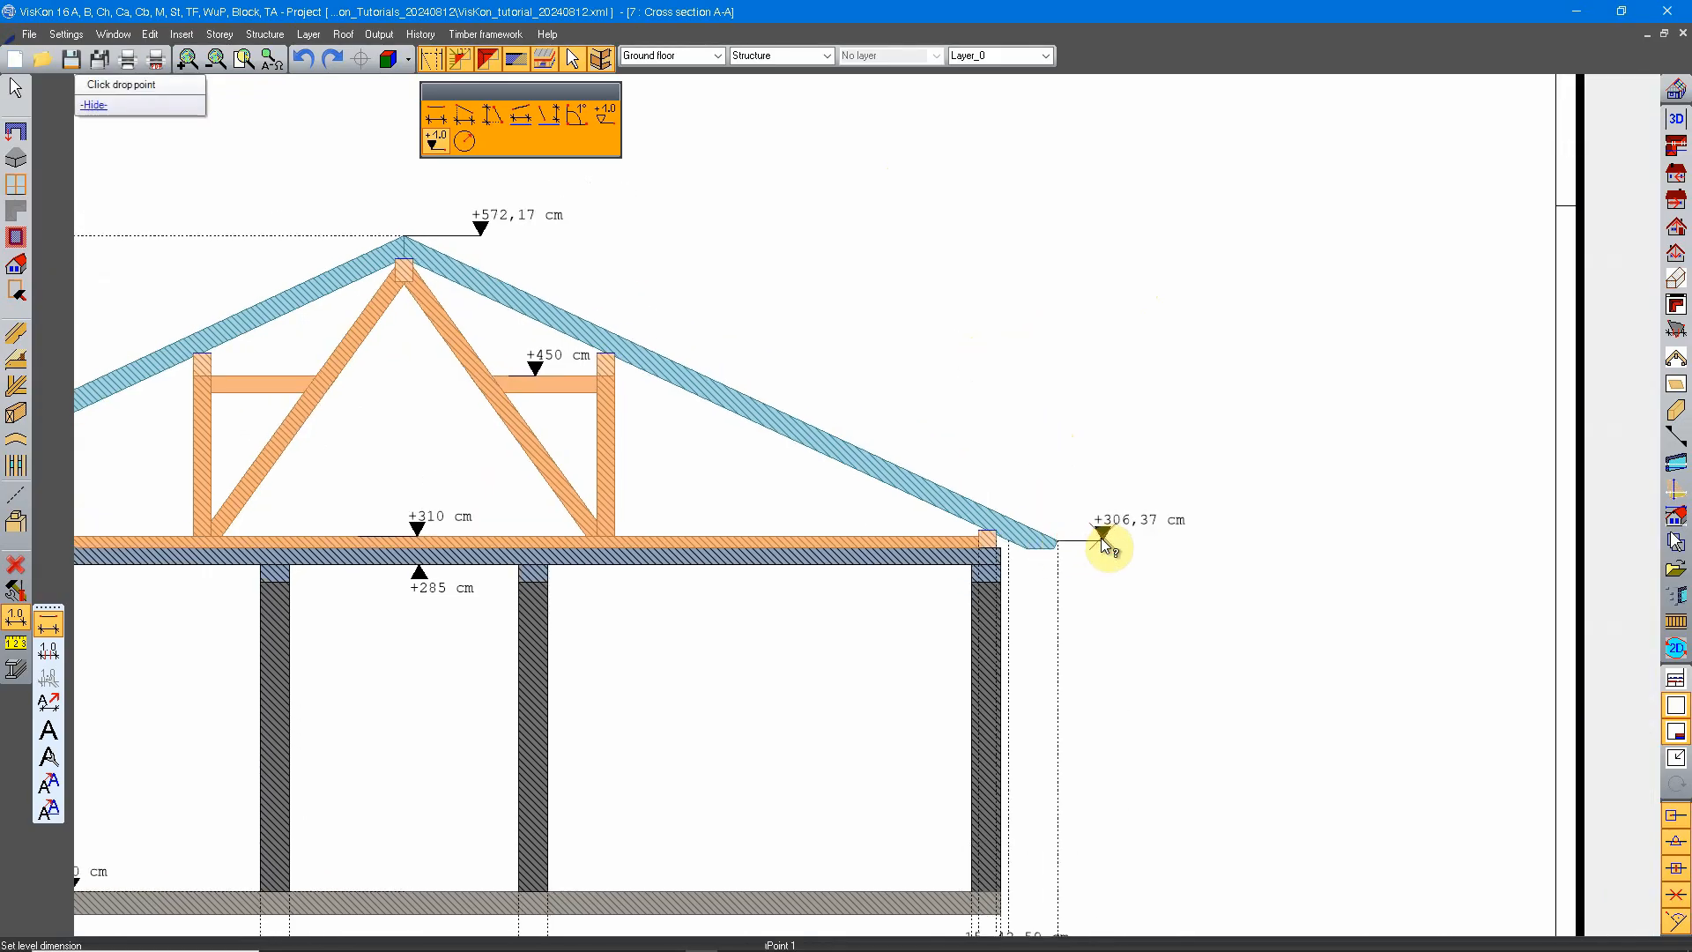
{"action": "left_click", "coordinate": [1082, 521]}
{"action": "scroll", "coordinate": [1091, 569], "scroll_direction": "down", "scroll_amount": 2}
{"action": "middle_click_drag", "start_coordinate": [1091, 573], "coordinate": [1181, 458]}
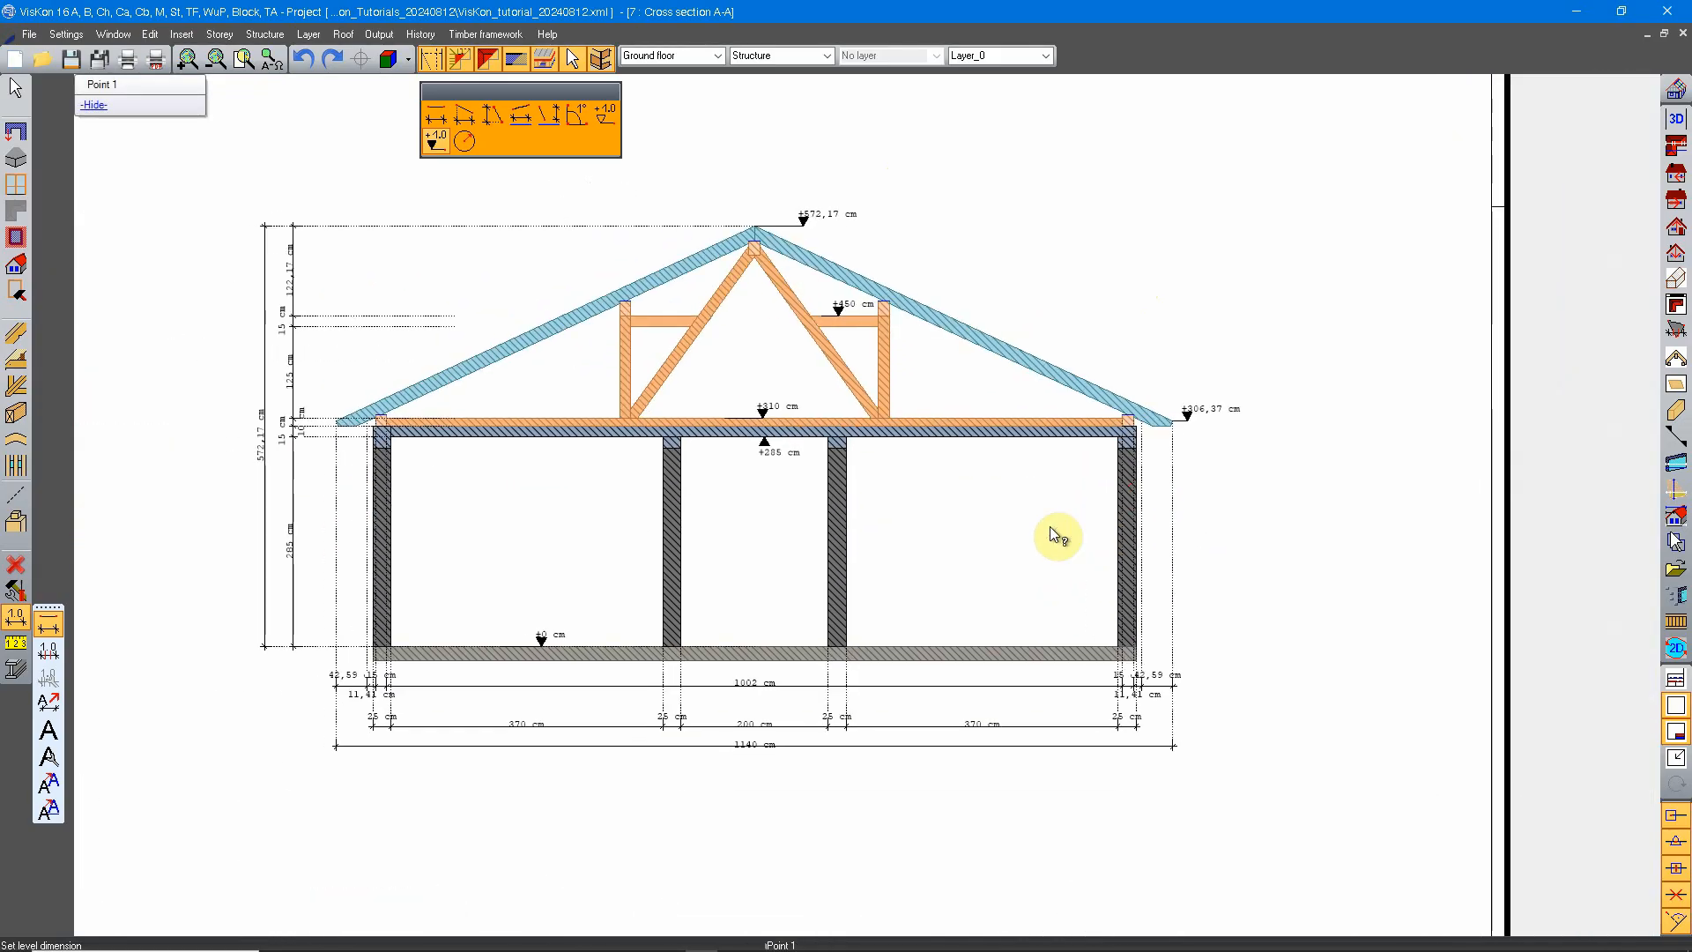
{"action": "mouse_move", "coordinate": [935, 539]}
{"action": "middle_mouse_down"}
{"action": "mouse_move", "coordinate": [1063, 561]}
{"action": "mouse_move", "coordinate": [993, 613]}
{"action": "middle_mouse_up"}
{"action": "key", "text": "Escape"}
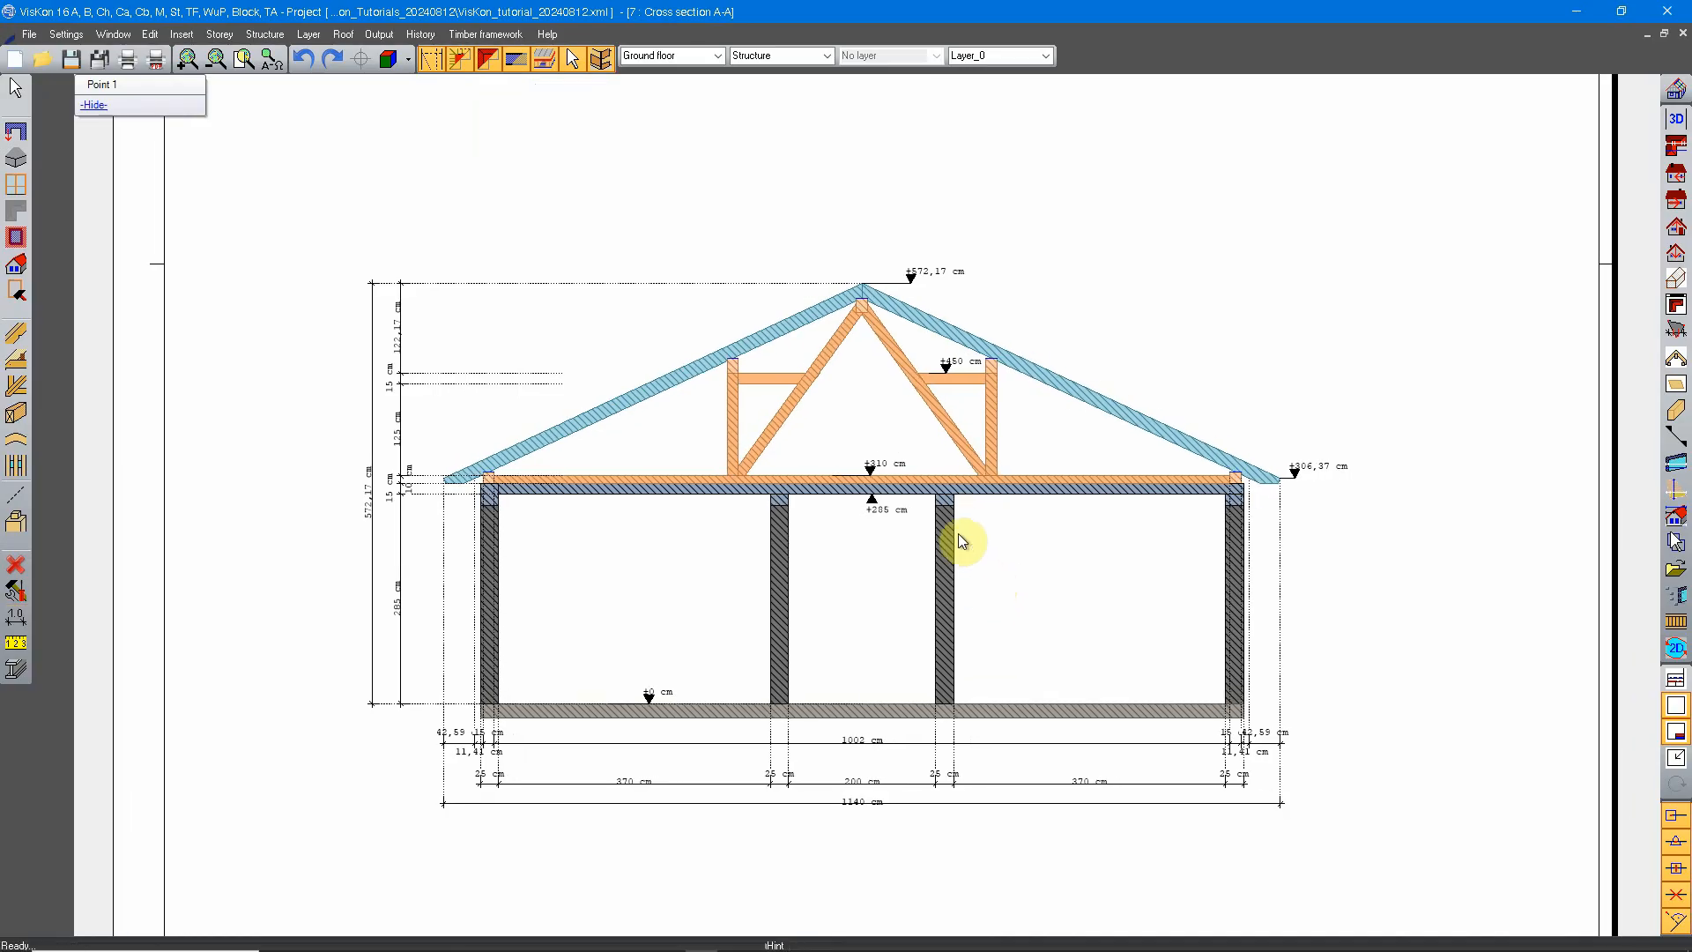
Switch from the cross section to the existing 3D View of the house.
{"action": "scroll", "coordinate": [959, 534], "scroll_direction": "down", "scroll_amount": 2}
{"action": "middle_click_drag", "start_coordinate": [970, 551], "coordinate": [956, 522]}
{"action": "scroll", "coordinate": [960, 534], "scroll_direction": "up", "scroll_amount": 2}
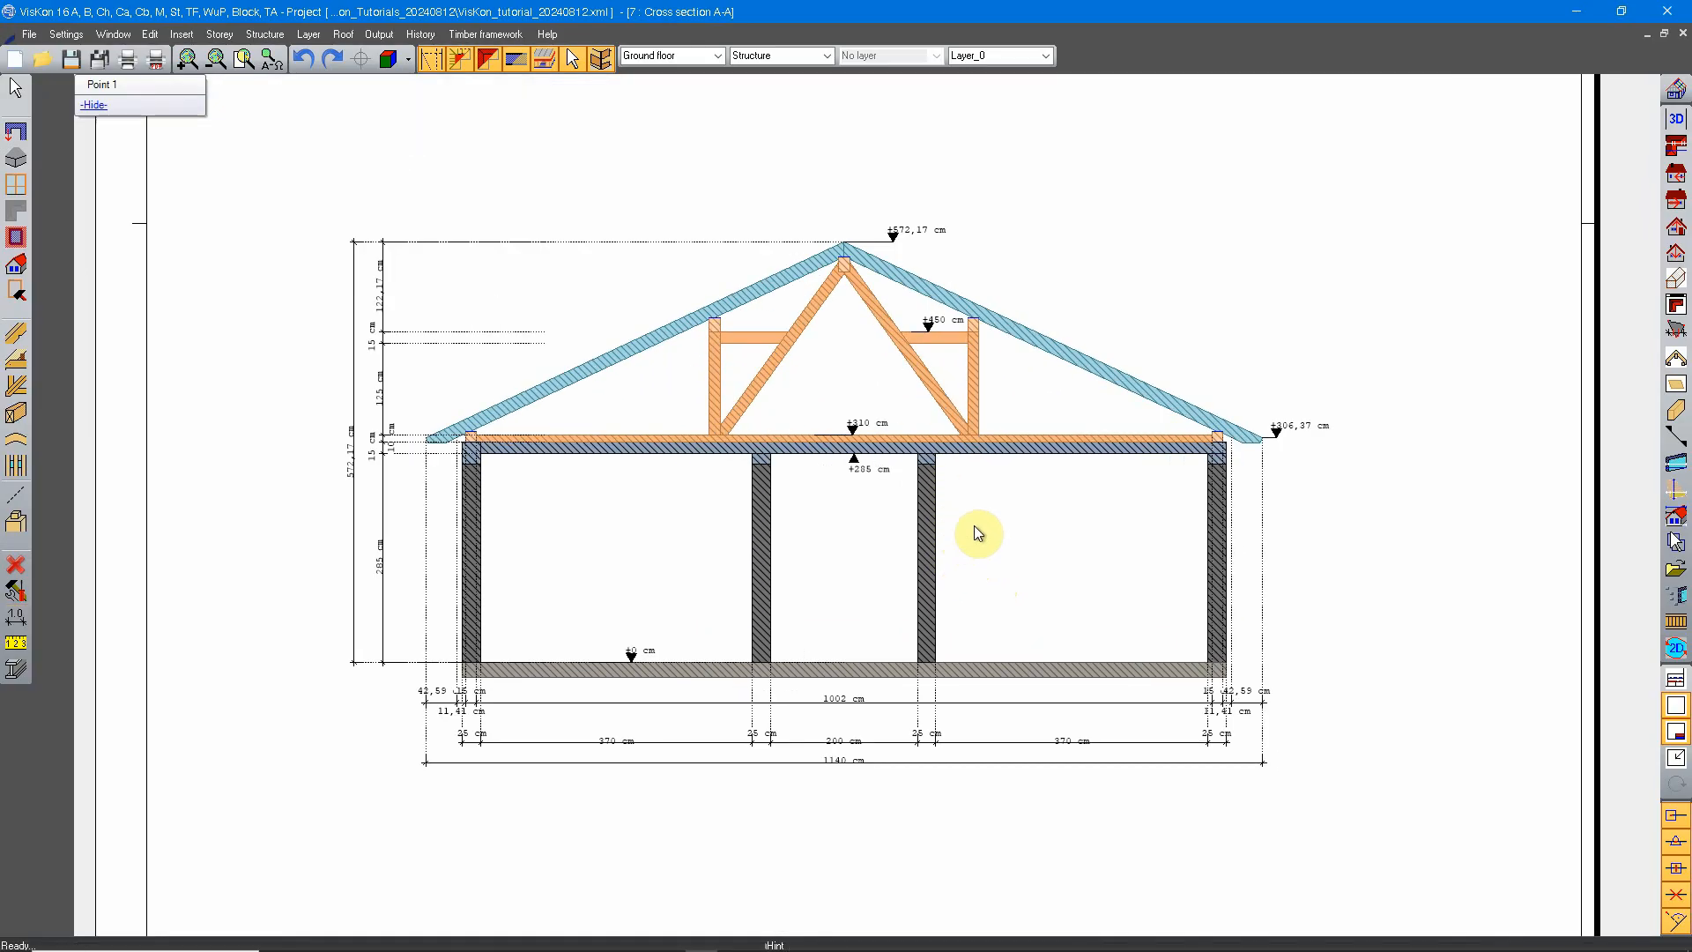
{"action": "left_click", "coordinate": [1676, 118]}
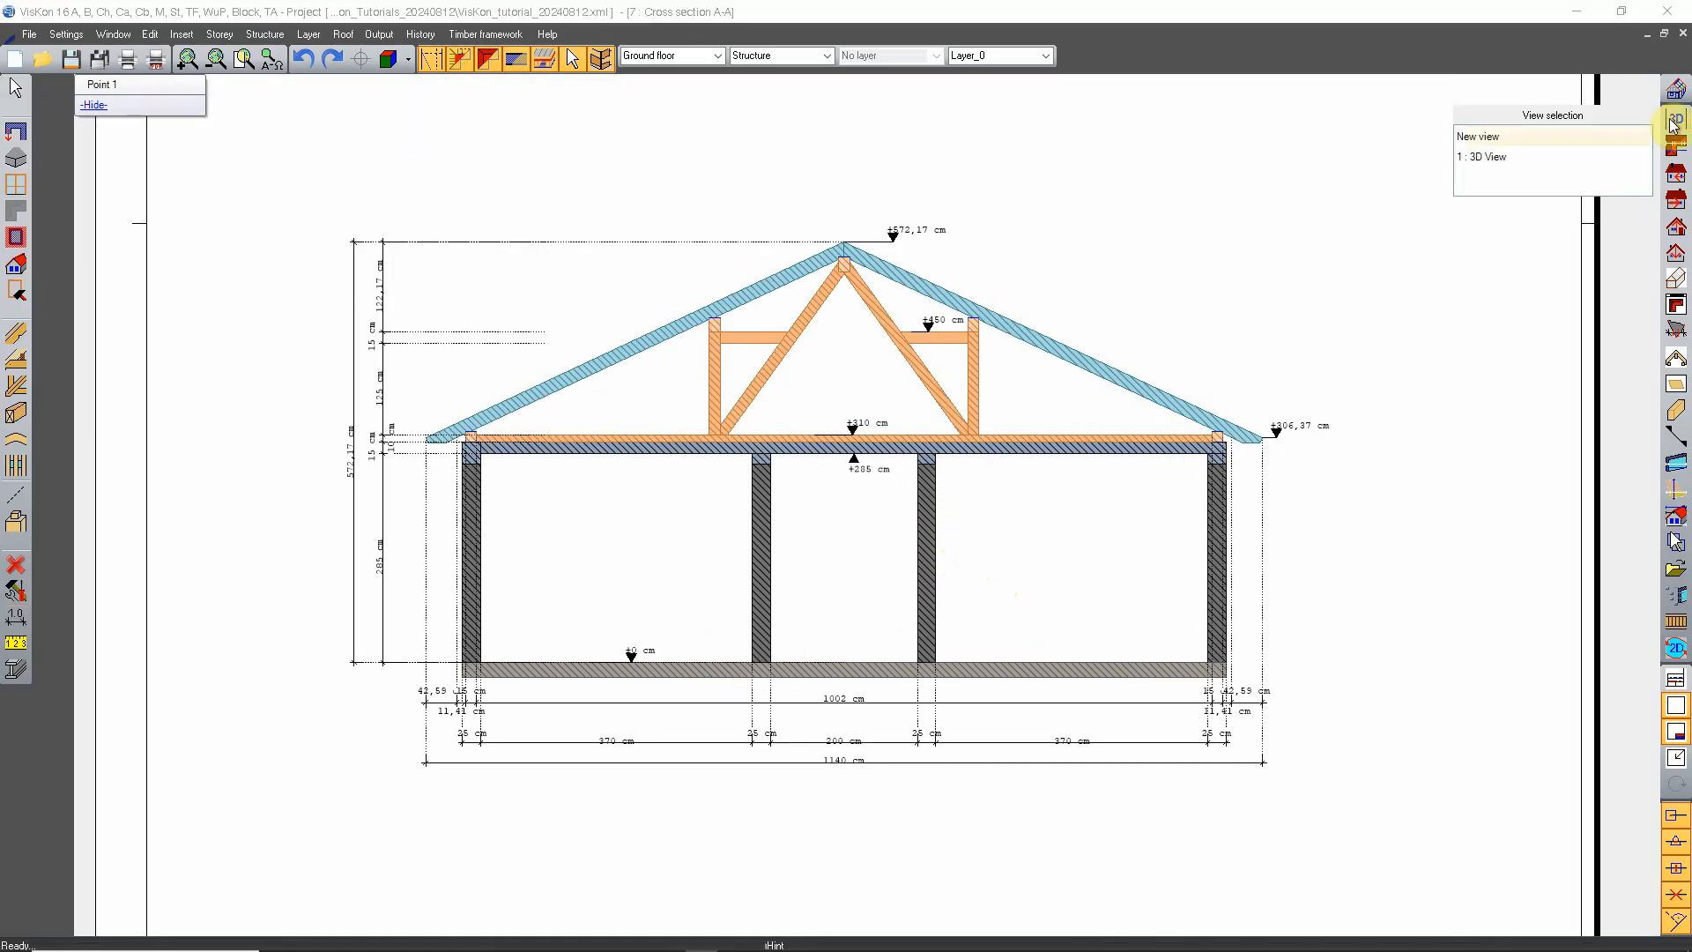
{"action": "double_click", "coordinate": [1489, 156]}
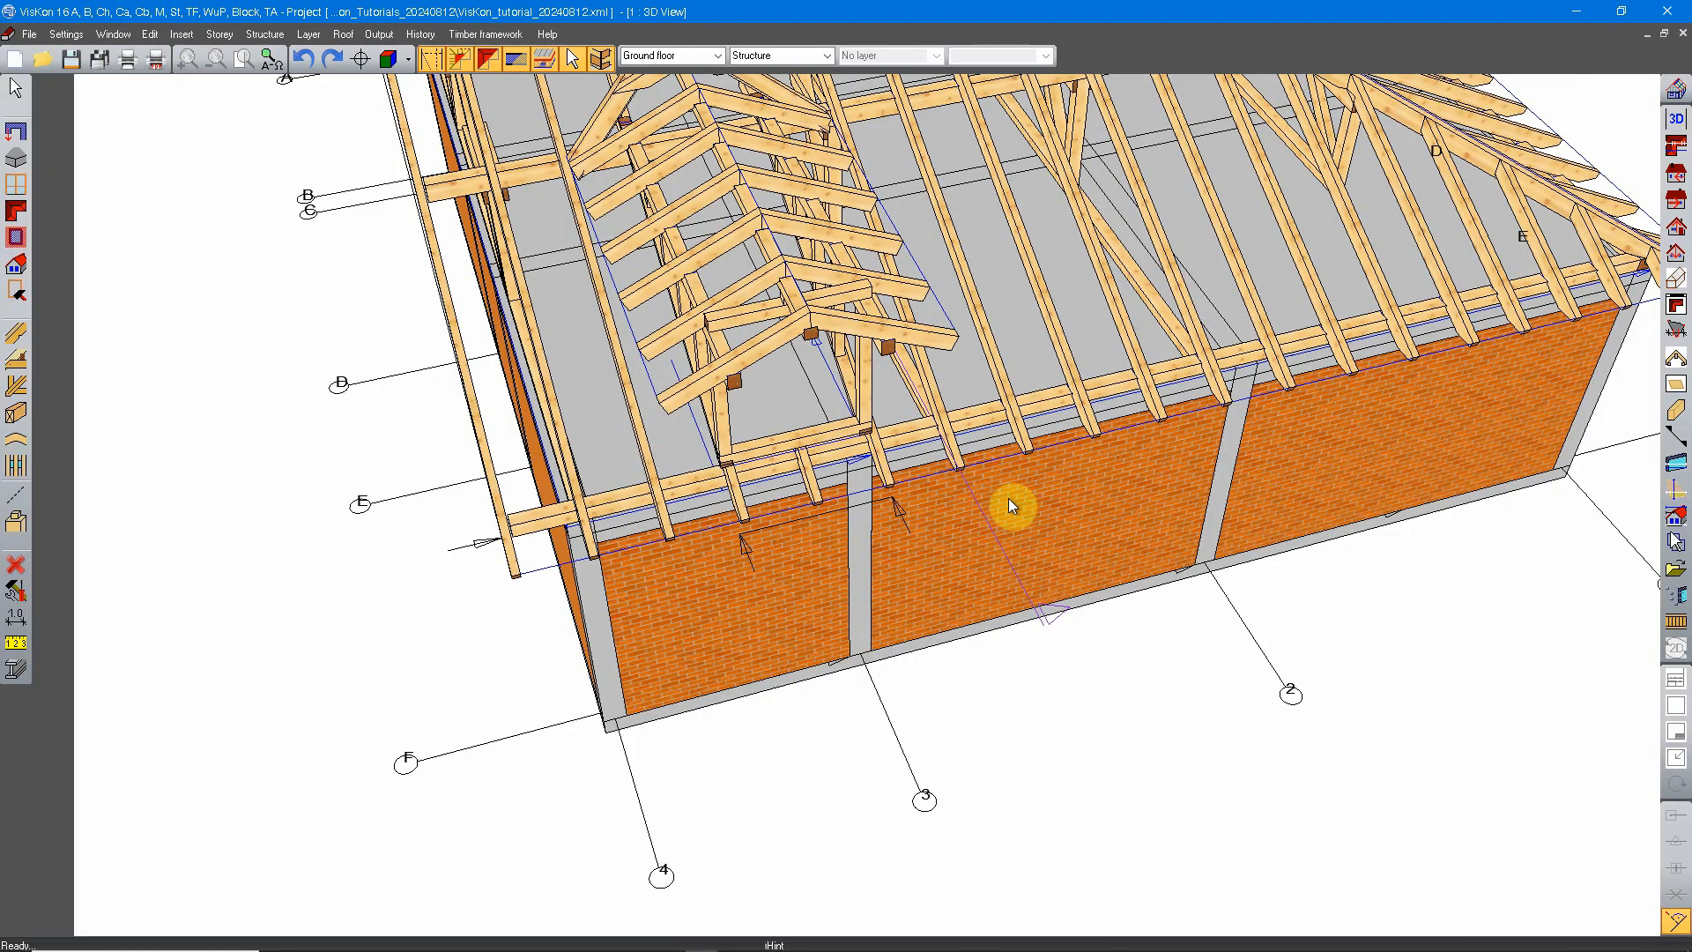
Start a horizontal cross section and set its cutting height at about mid-height on the corner column of the brick walls.
{"action": "left_click", "coordinate": [1665, 436]}
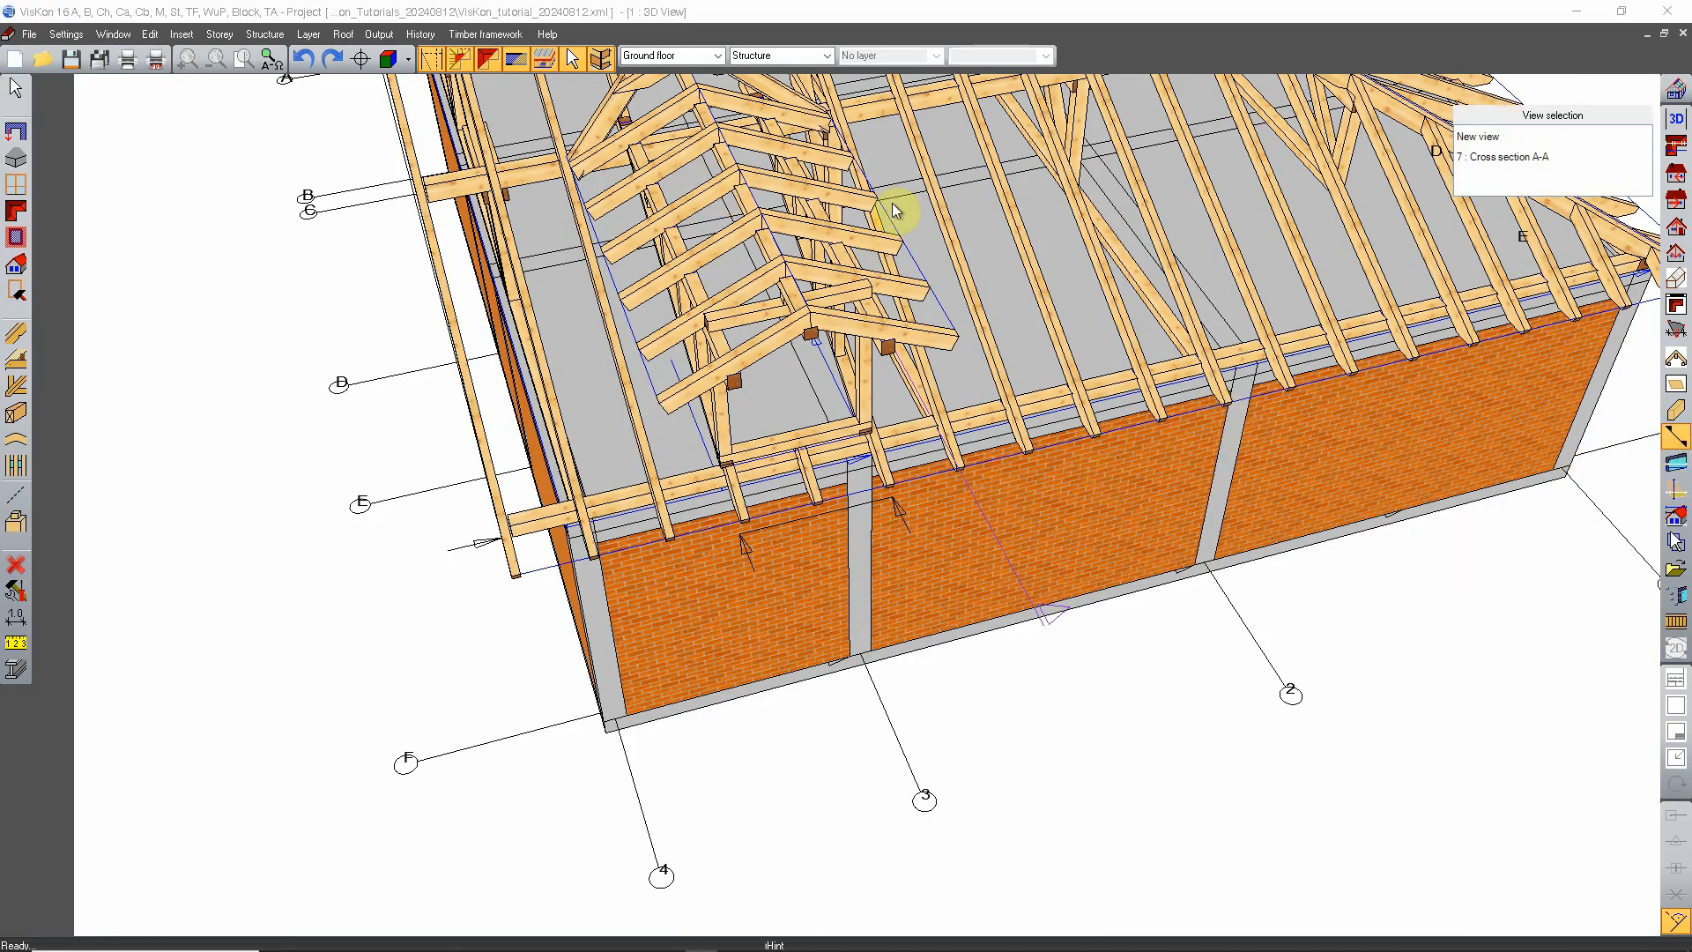
{"action": "double_click", "coordinate": [1495, 150]}
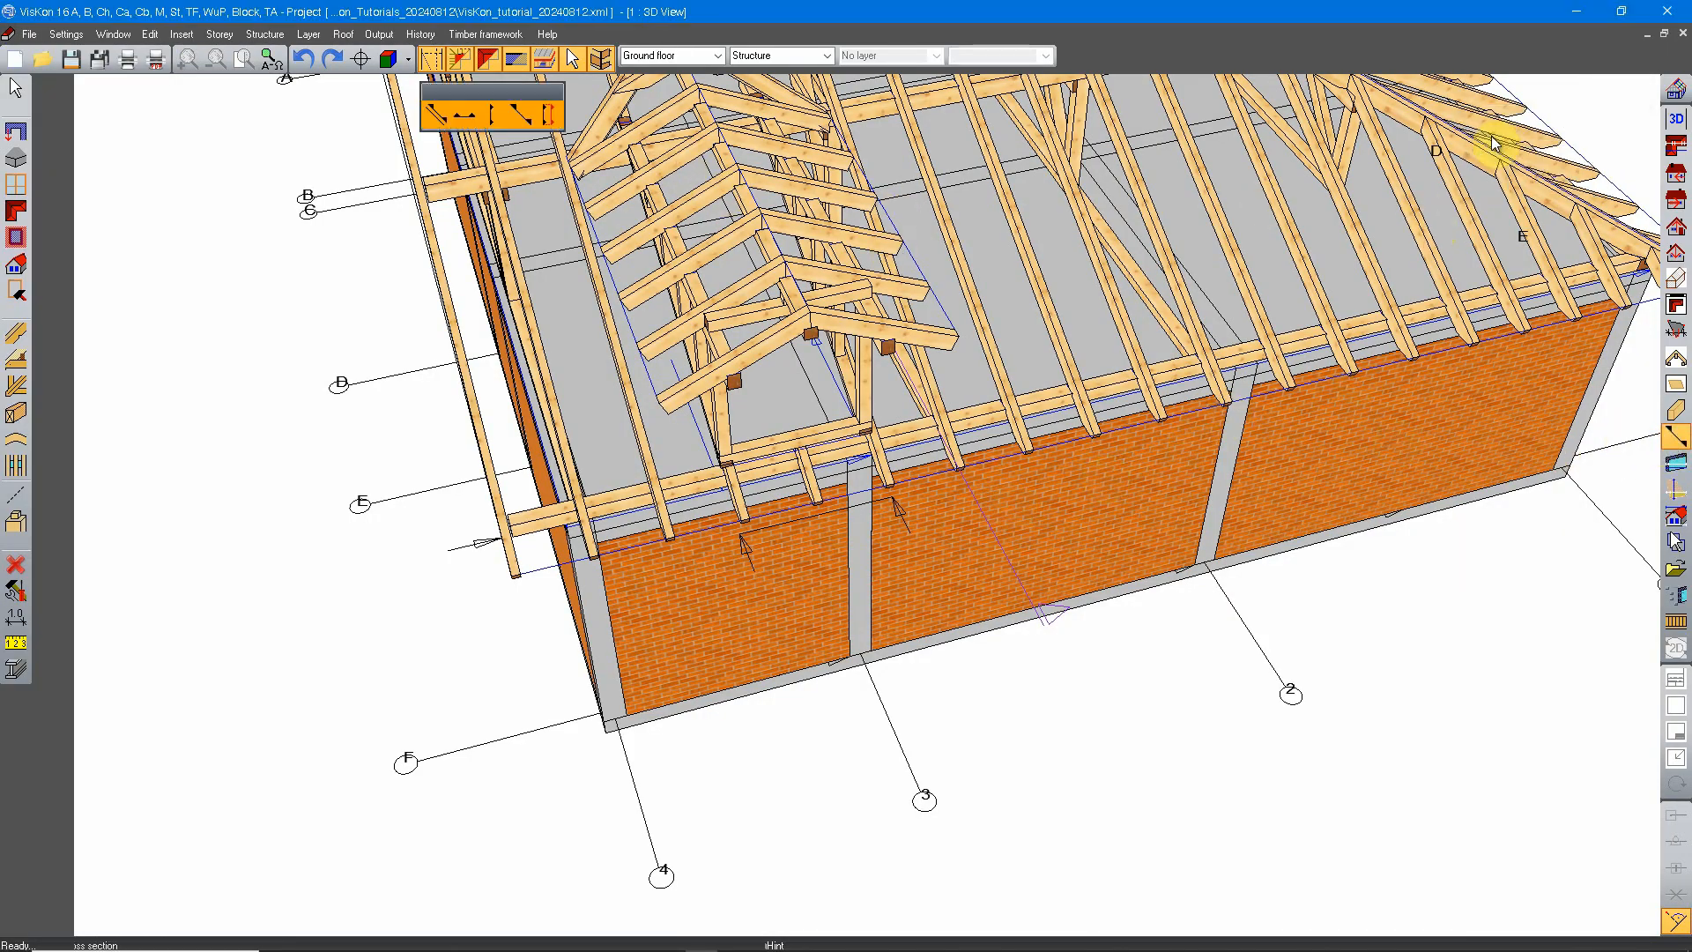
{"action": "left_click", "coordinate": [467, 113]}
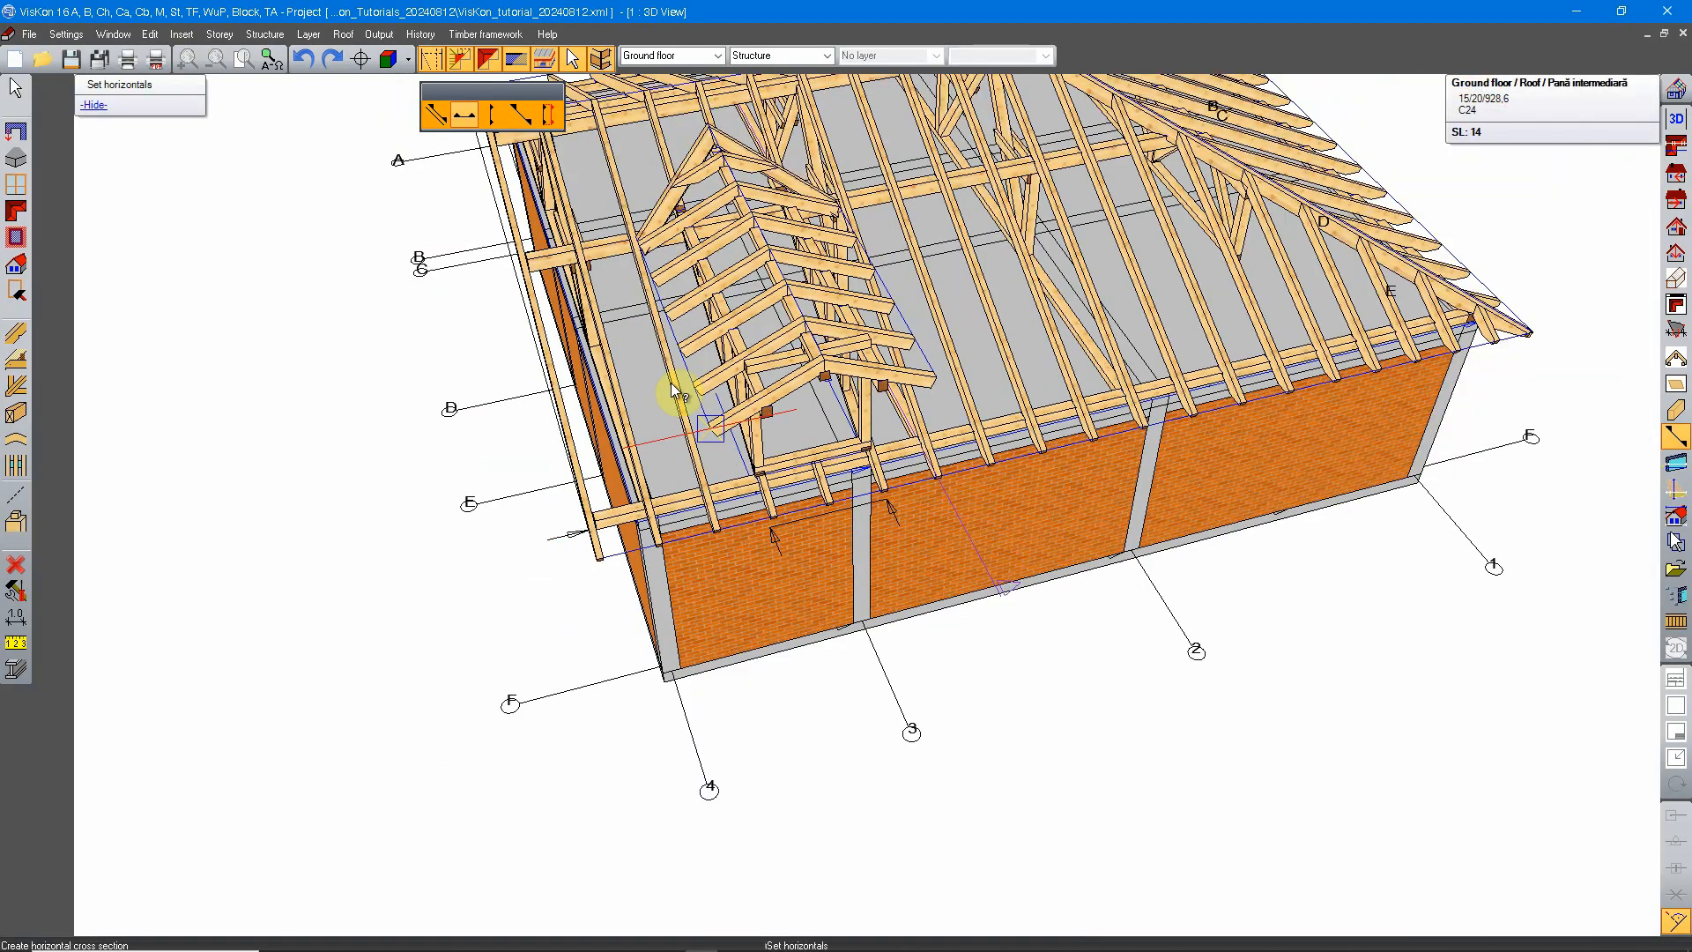
{"action": "scroll", "coordinate": [672, 384], "scroll_direction": "down", "scroll_amount": 2}
{"action": "middle_click_drag", "start_coordinate": [745, 373], "coordinate": [1212, 373]}
{"action": "middle_click_drag", "start_coordinate": [745, 541], "coordinate": [814, 503]}
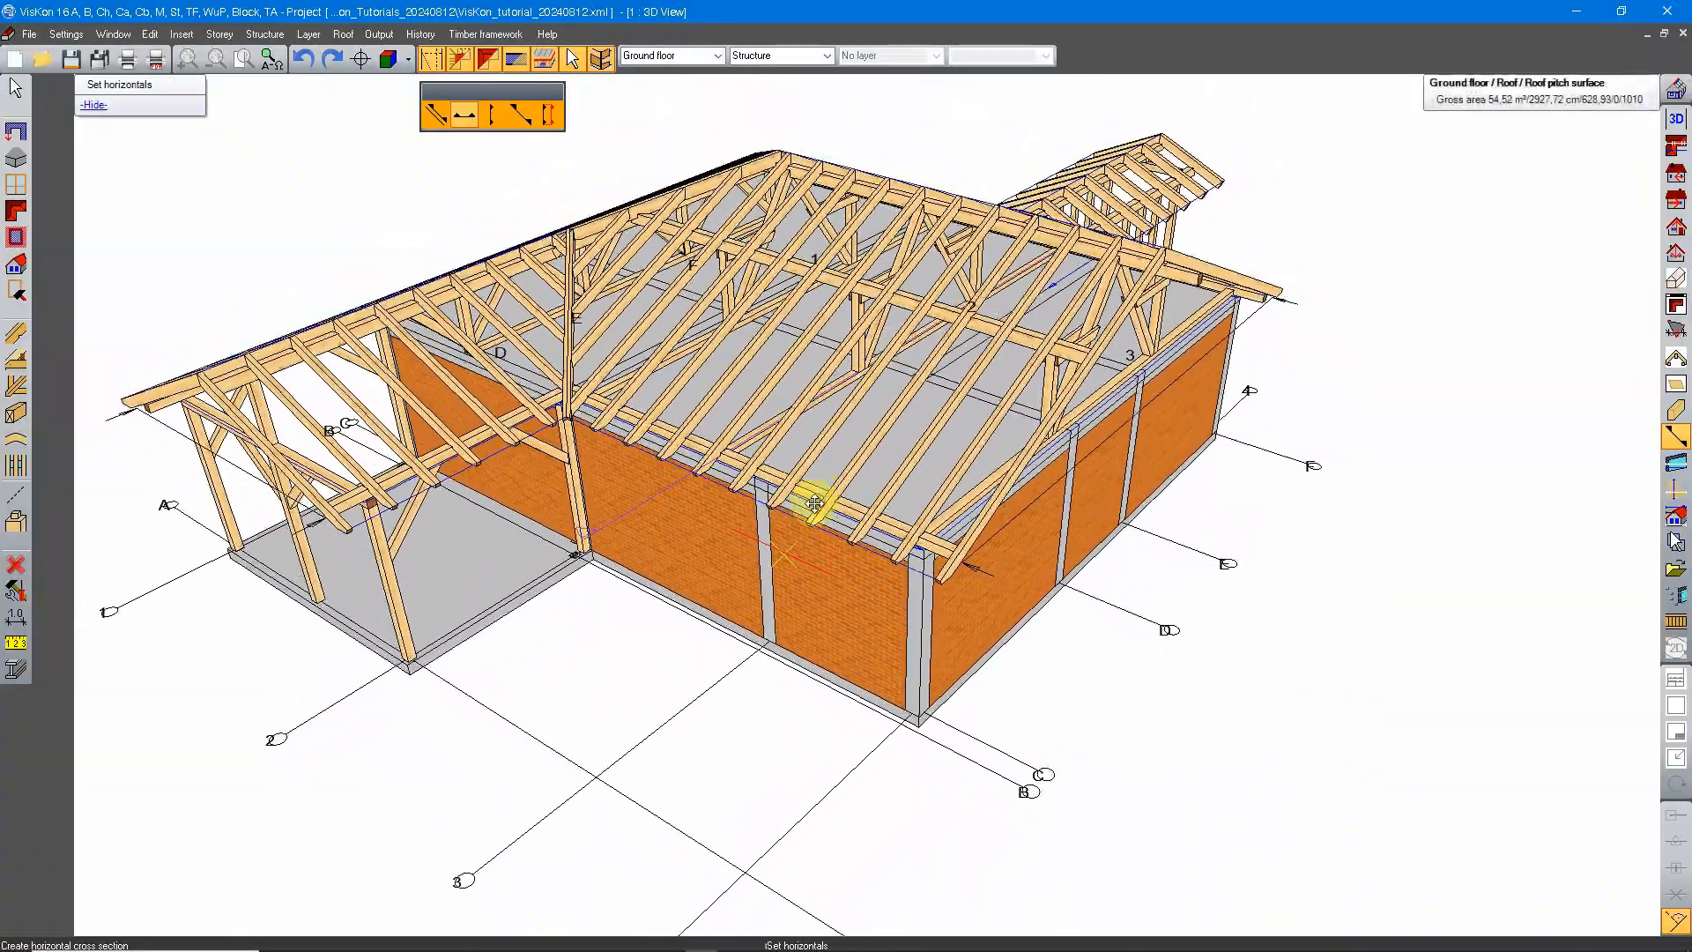
{"action": "middle_click_drag", "start_coordinate": [1197, 377], "coordinate": [872, 203]}
{"action": "scroll", "coordinate": [1026, 352], "scroll_direction": "up", "scroll_amount": 2}
{"action": "middle_click_drag", "start_coordinate": [1027, 352], "coordinate": [849, 508]}
{"action": "scroll", "coordinate": [881, 480], "scroll_direction": "up", "scroll_amount": 2}
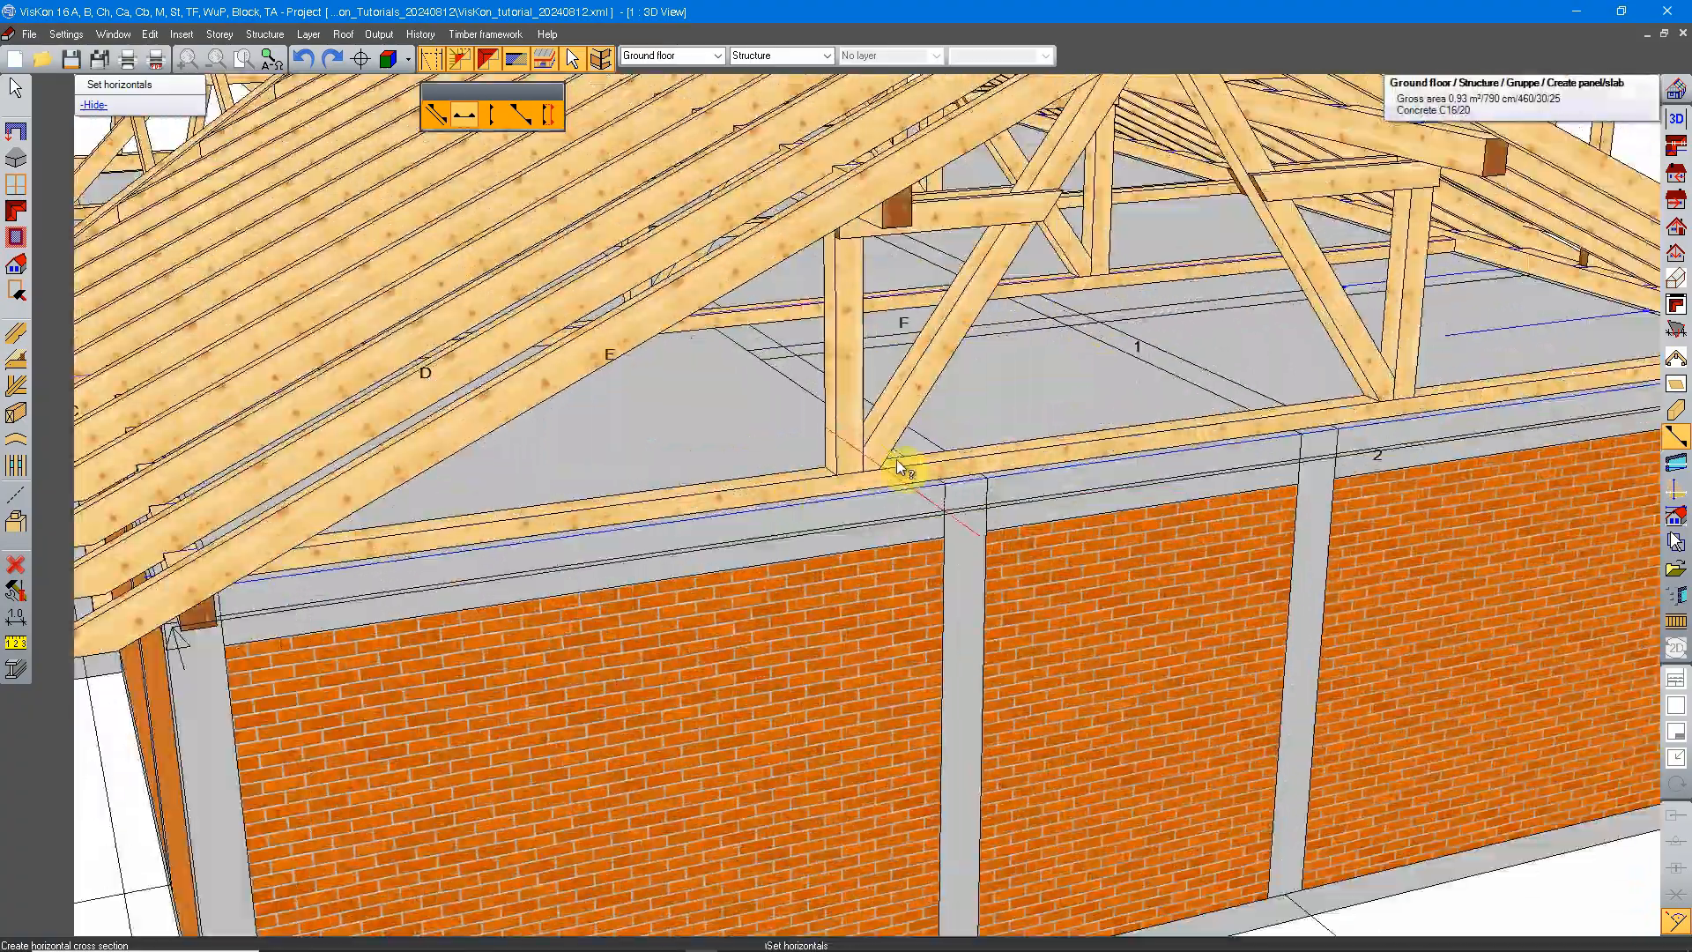
{"action": "scroll", "coordinate": [896, 458], "scroll_direction": "down", "scroll_amount": 2}
{"action": "scroll", "coordinate": [855, 458], "scroll_direction": "down", "scroll_amount": 3}
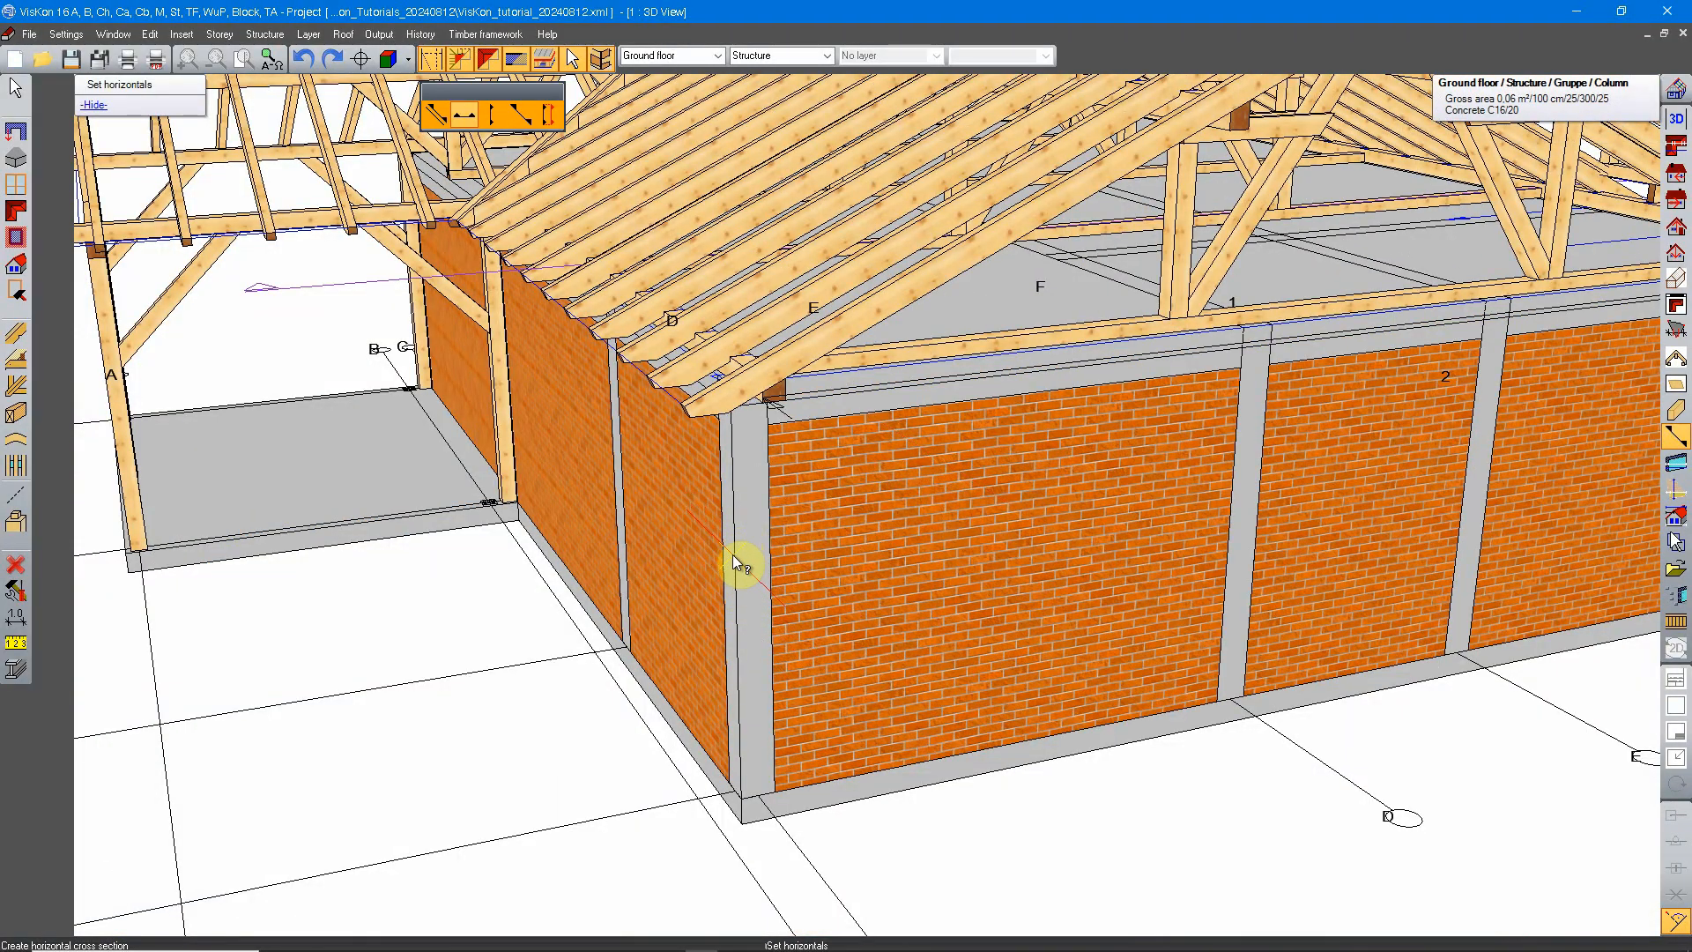
{"action": "middle_click_drag", "start_coordinate": [729, 582], "coordinate": [849, 517]}
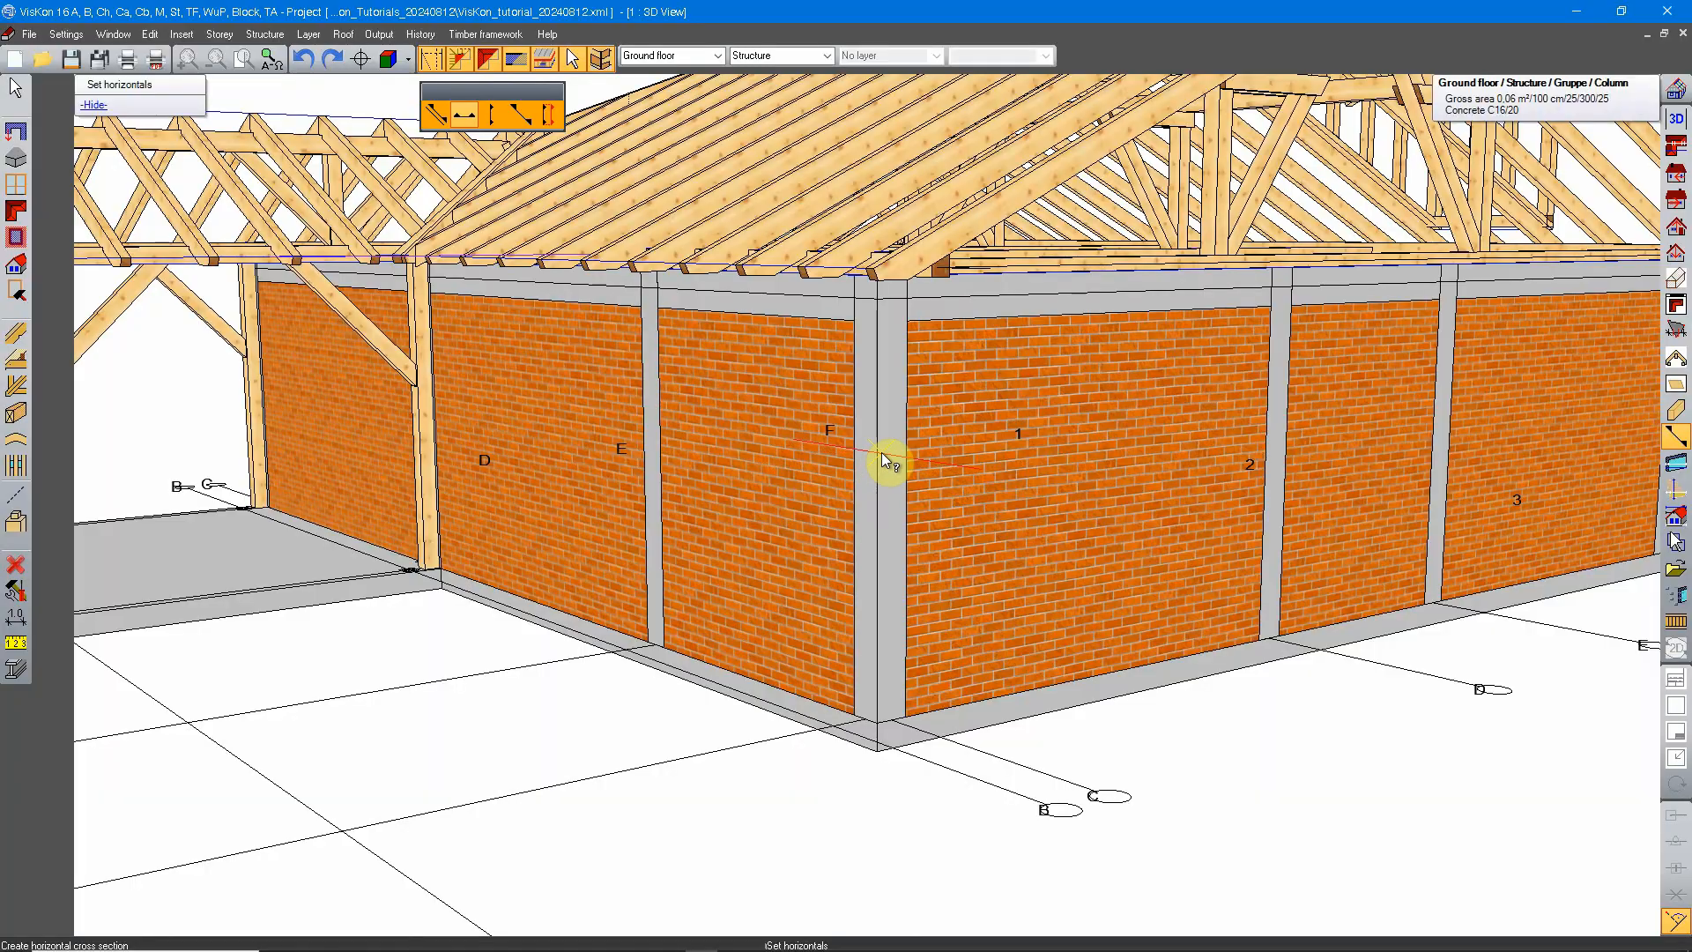
{"action": "left_click", "coordinate": [877, 518]}
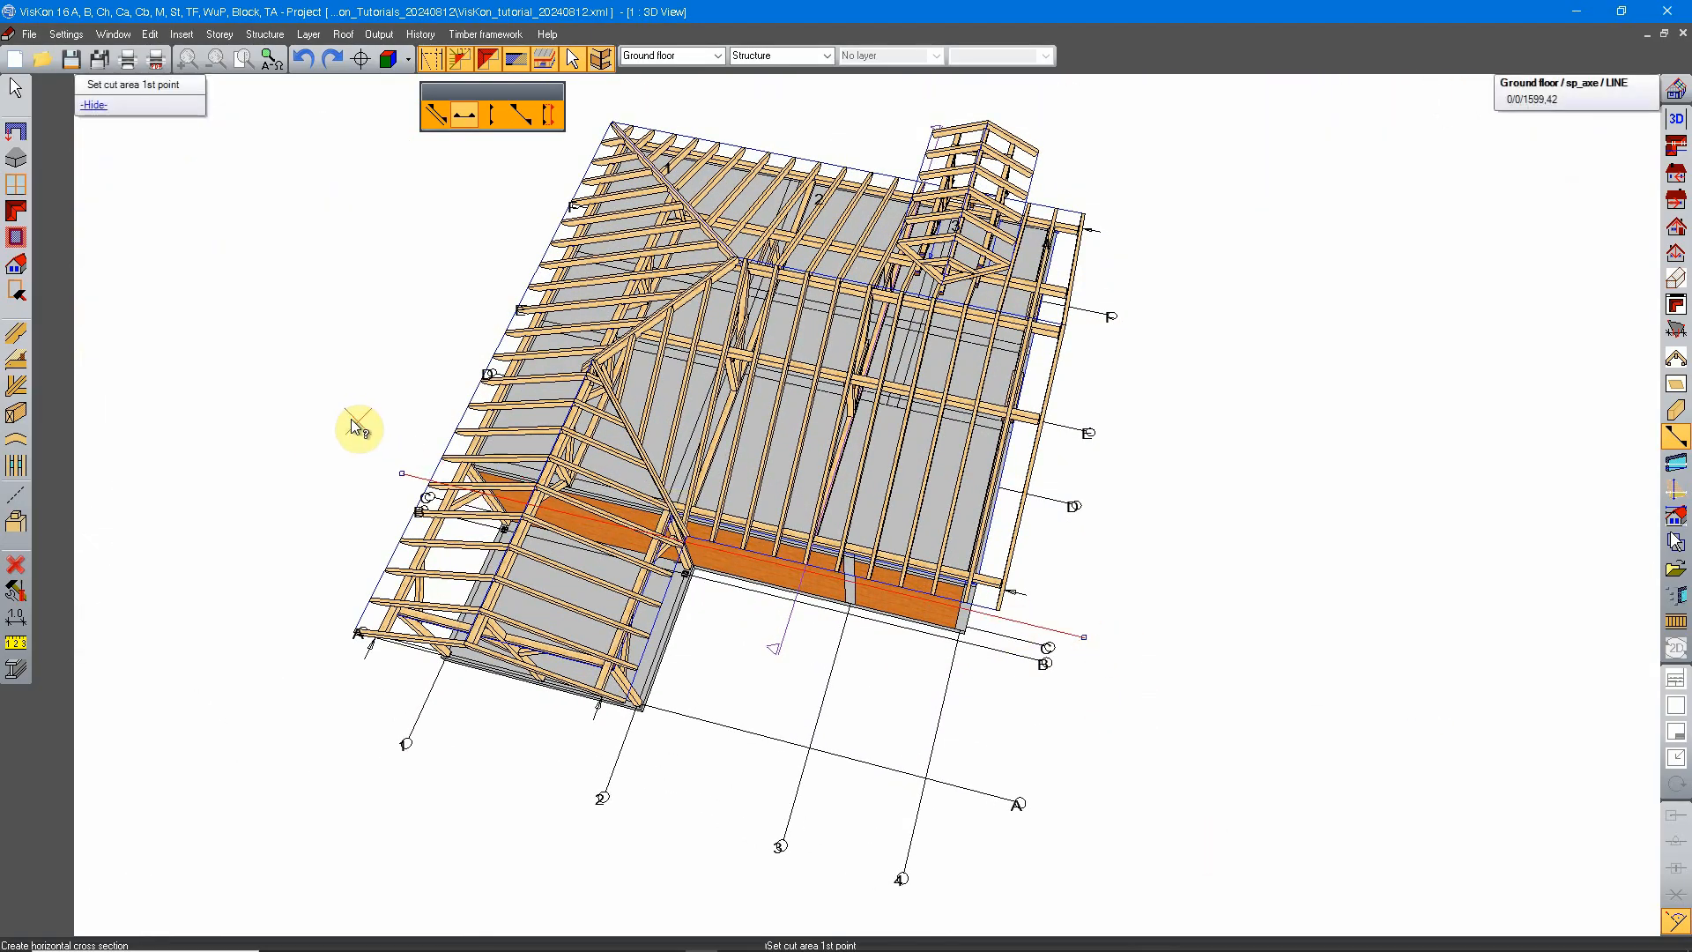
Span the cut area across the whole house and set the section depth downward to about 263 cm.
{"action": "left_click", "coordinate": [335, 425]}
{"action": "left_click", "coordinate": [1083, 634]}
{"action": "middle_click_drag", "start_coordinate": [1160, 691], "coordinate": [950, 366]}
{"action": "left_click", "coordinate": [1022, 608]}
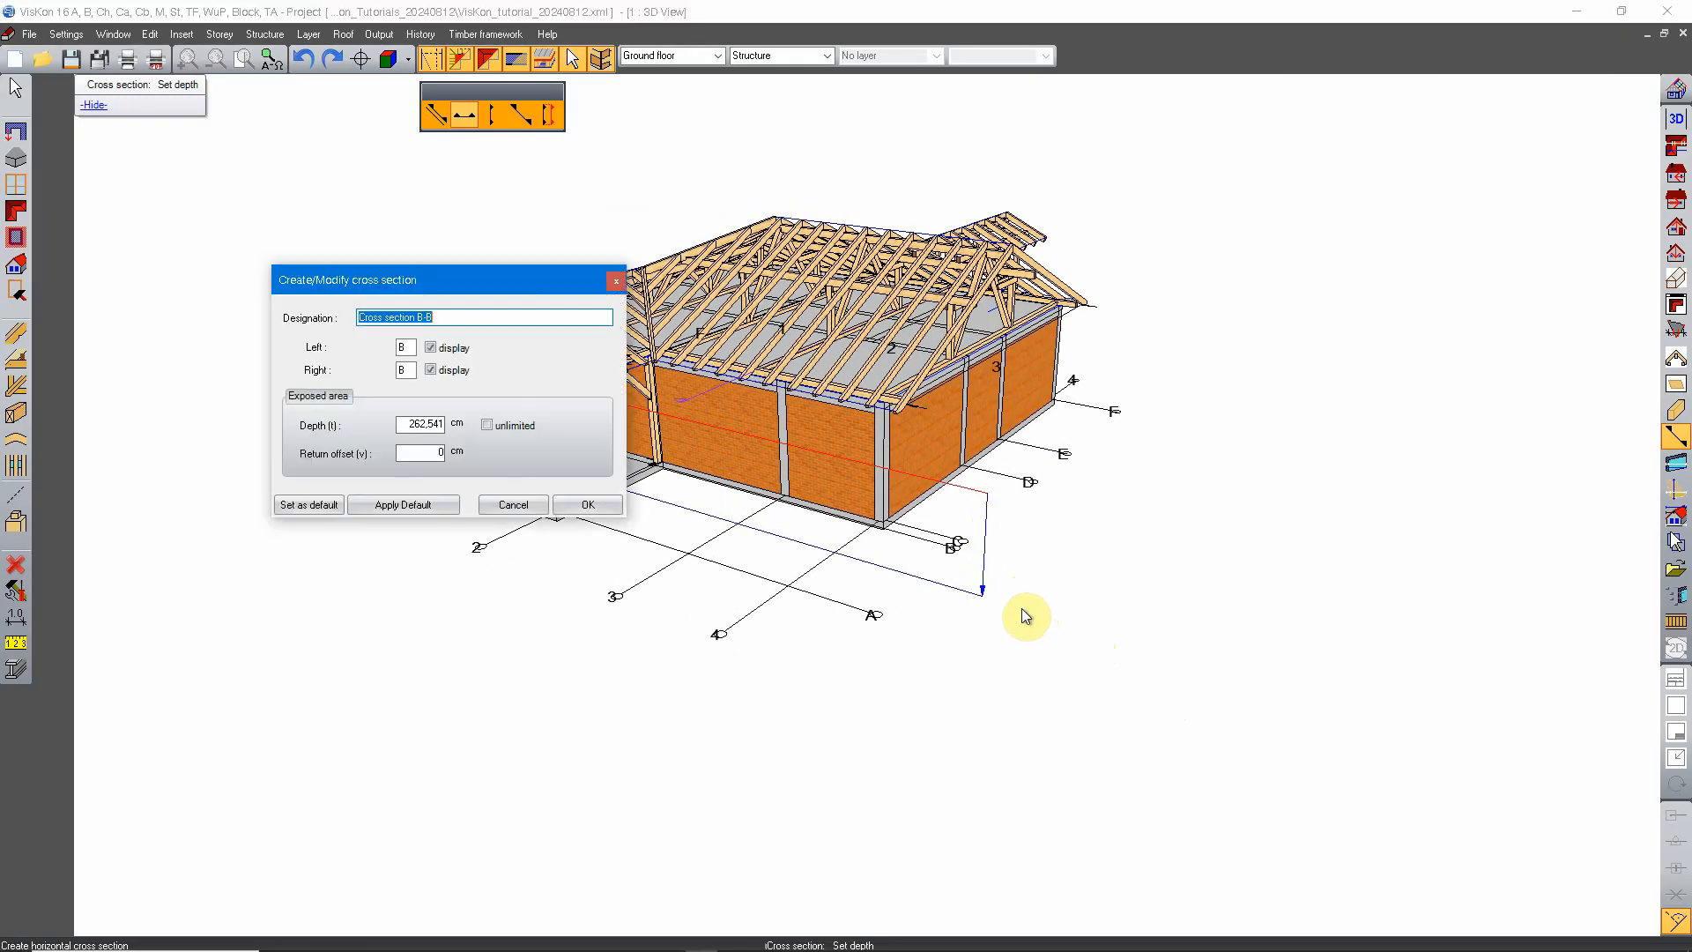
Accept the section settings and create Cross section B-B as plan 8, landscape, at scale 1:55.
{"action": "left_click", "coordinate": [596, 513]}
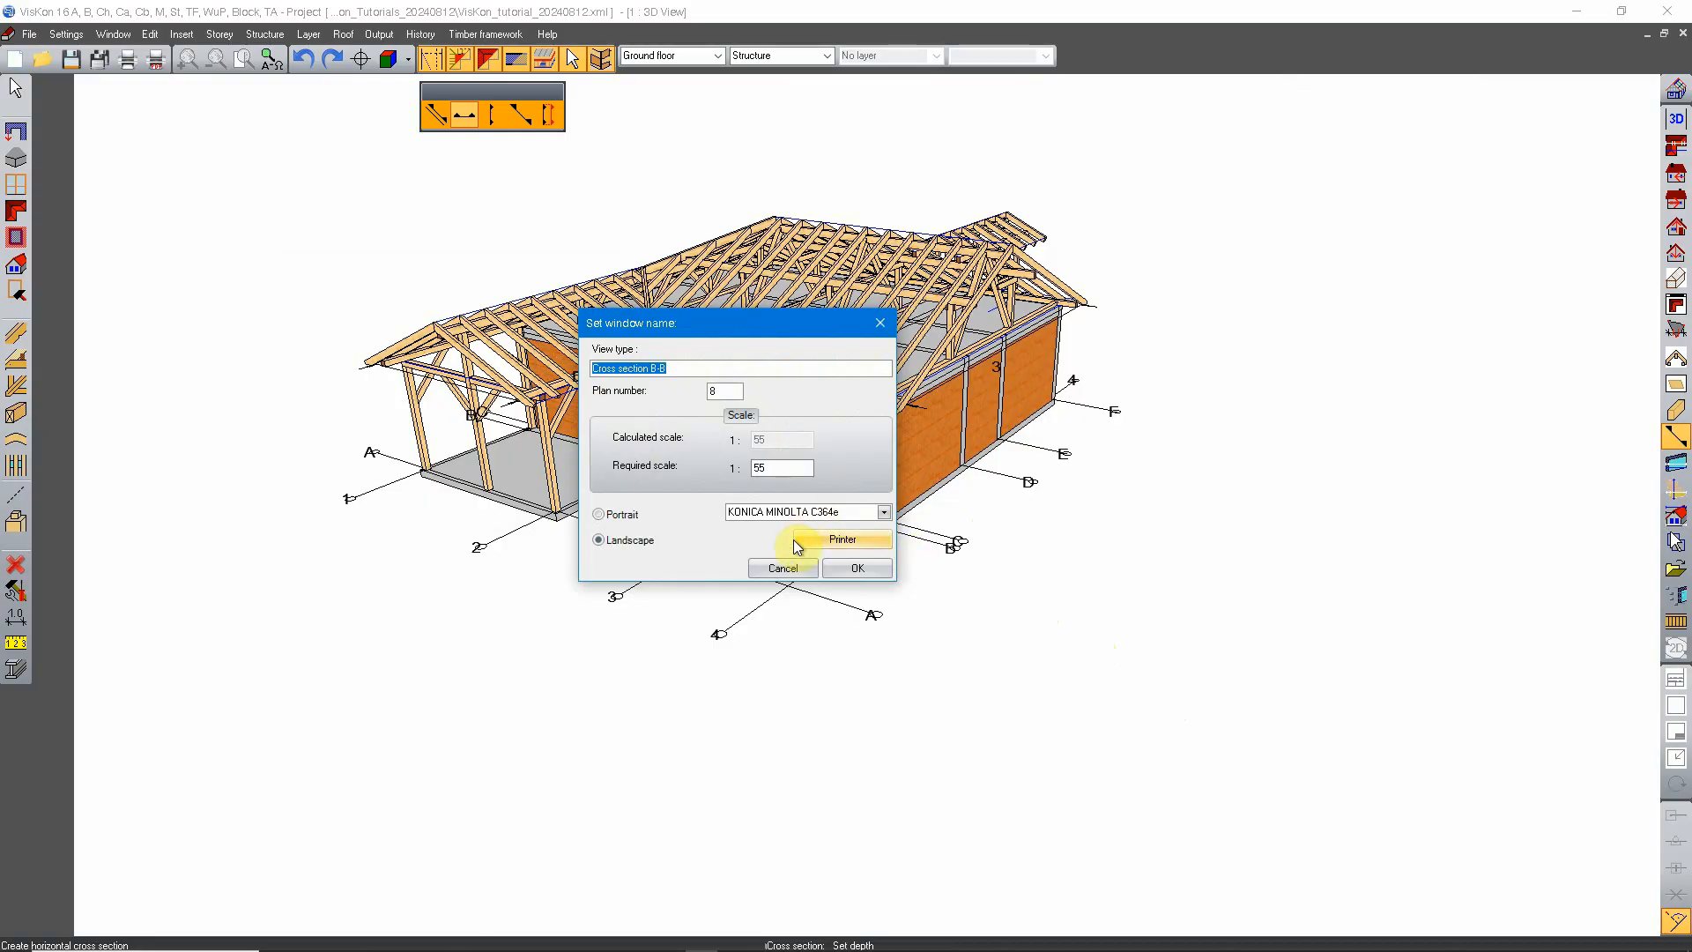
{"action": "left_click", "coordinate": [861, 567]}
{"action": "scroll", "coordinate": [897, 525], "scroll_direction": "down", "scroll_amount": 2}
{"action": "scroll", "coordinate": [790, 493], "scroll_direction": "up", "scroll_amount": 4}
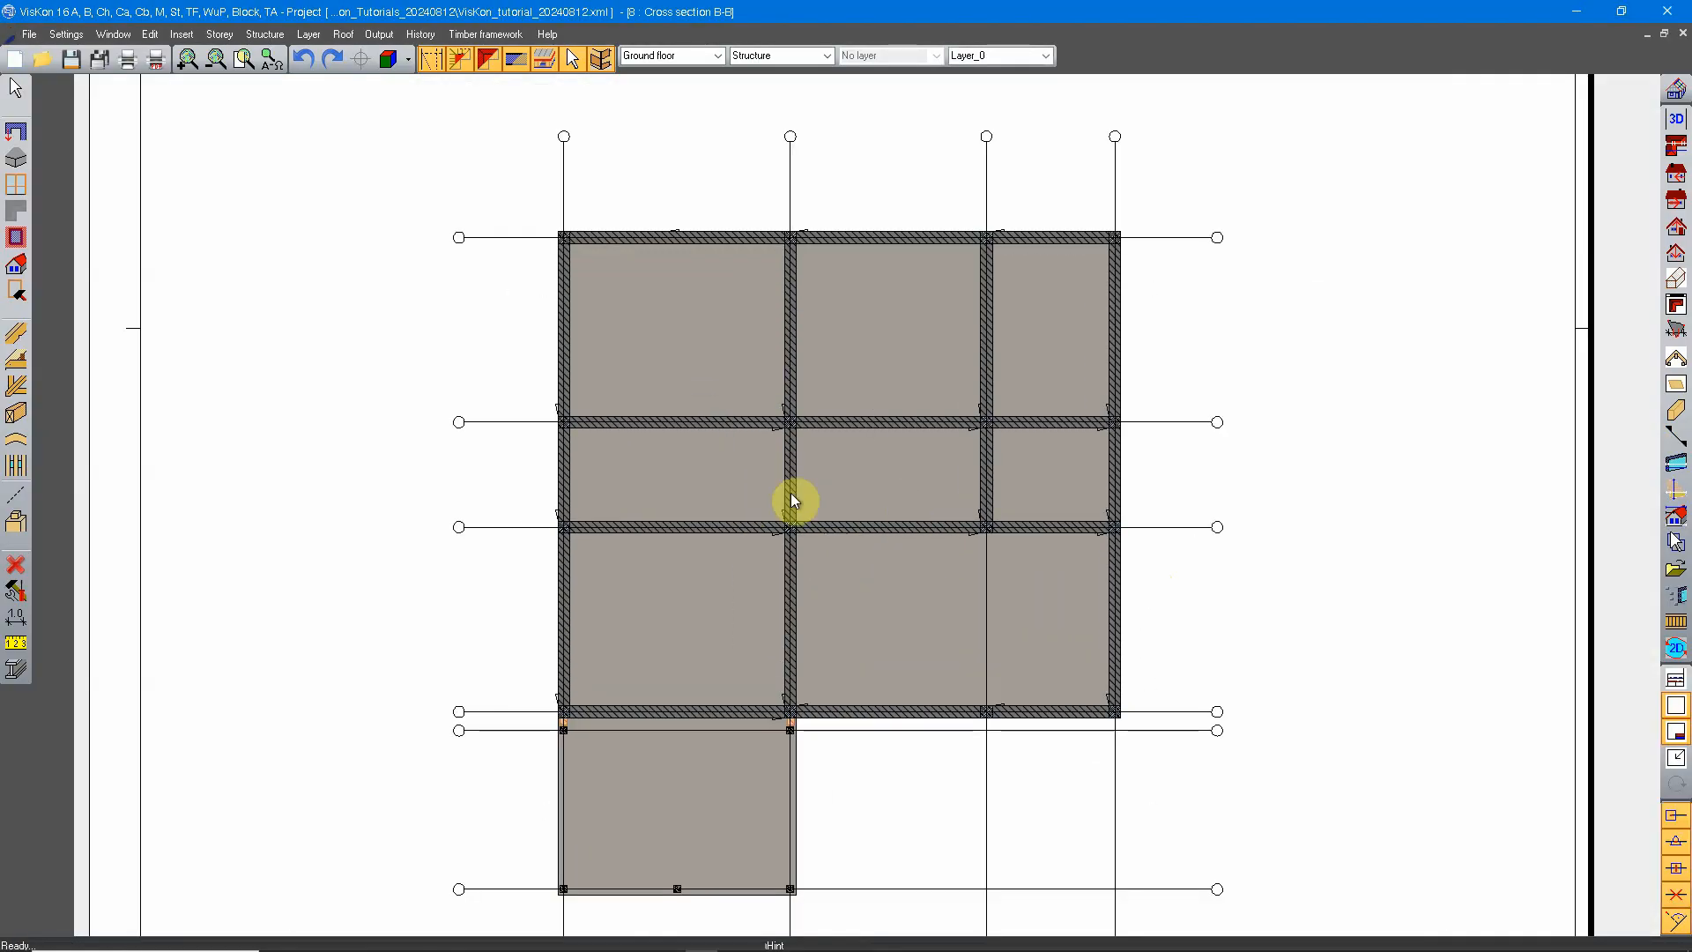
Examine the cut walls, columns, terrace posts and grid axes in the Cross section B-B plan.
{"action": "mouse_move", "coordinate": [813, 415]}
{"action": "middle_mouse_down"}
{"action": "mouse_move", "coordinate": [720, 522]}
{"action": "mouse_move", "coordinate": [1031, 485]}
{"action": "mouse_move", "coordinate": [865, 524]}
{"action": "mouse_move", "coordinate": [975, 405]}
{"action": "mouse_move", "coordinate": [922, 633]}
{"action": "middle_mouse_up"}
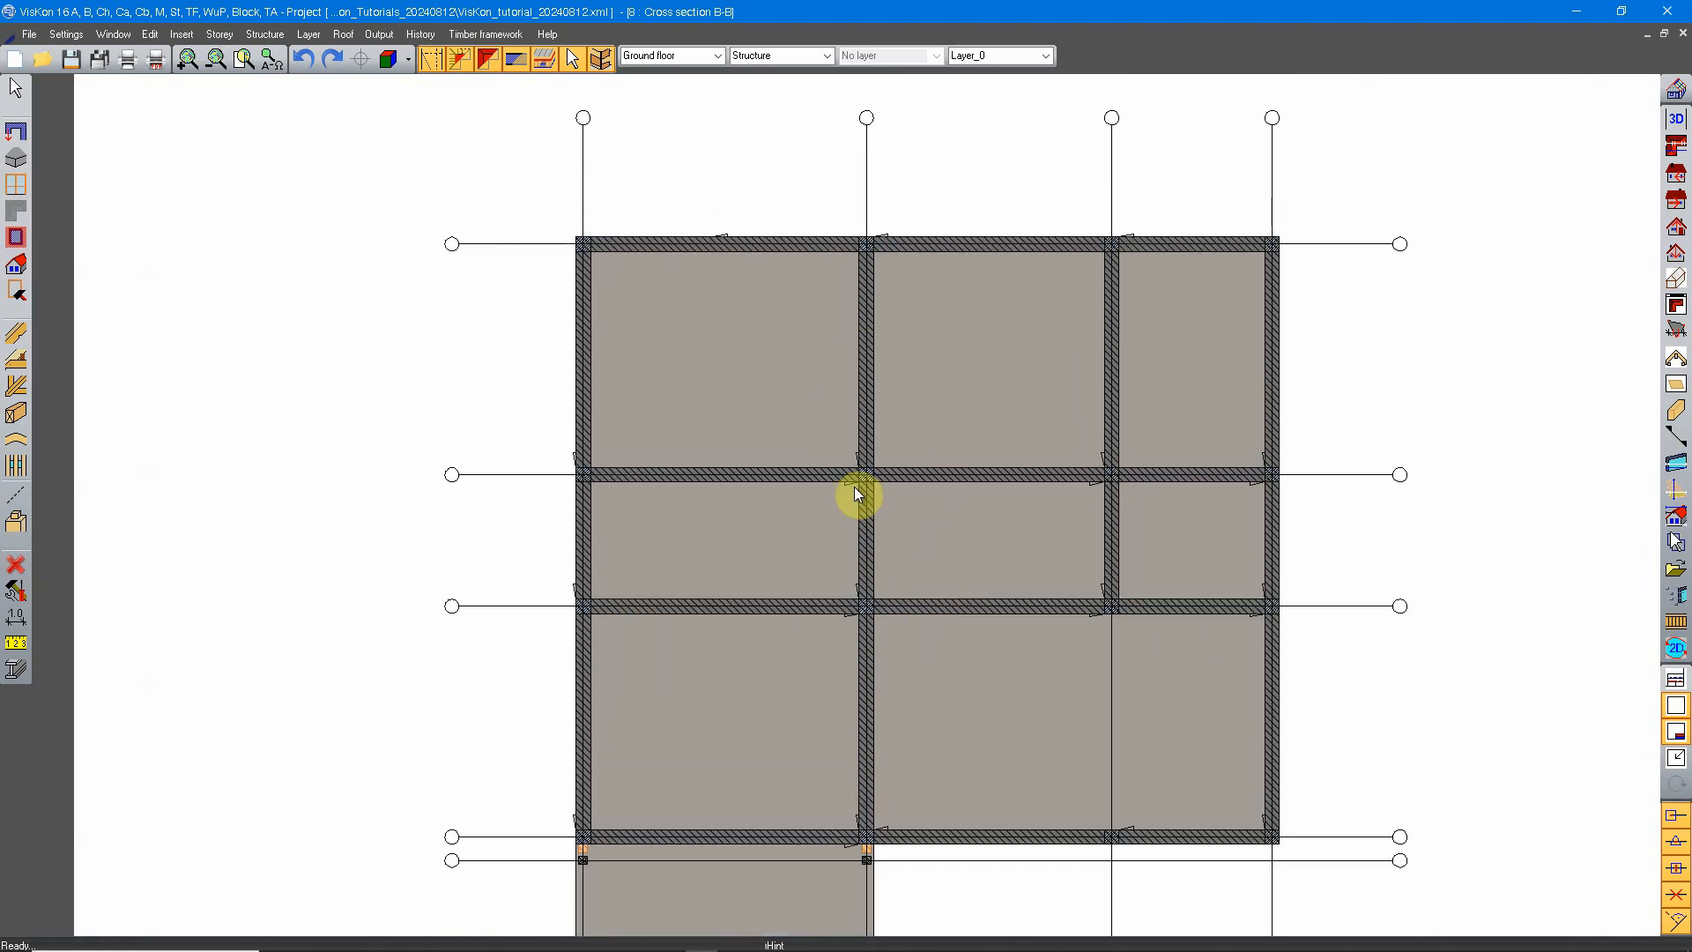
{"action": "mouse_move", "coordinate": [856, 494]}
{"action": "middle_mouse_down"}
{"action": "mouse_move", "coordinate": [1269, 427]}
{"action": "mouse_move", "coordinate": [1122, 532]}
{"action": "mouse_move", "coordinate": [861, 422]}
{"action": "mouse_move", "coordinate": [898, 602]}
{"action": "mouse_move", "coordinate": [919, 581]}
{"action": "middle_mouse_up"}
{"action": "scroll", "coordinate": [599, 521], "scroll_direction": "up", "scroll_amount": 3}
{"action": "scroll", "coordinate": [651, 473], "scroll_direction": "up", "scroll_amount": 3}
{"action": "scroll", "coordinate": [655, 474], "scroll_direction": "down", "scroll_amount": 3}
{"action": "middle_click_drag", "start_coordinate": [854, 848], "coordinate": [677, 711]}
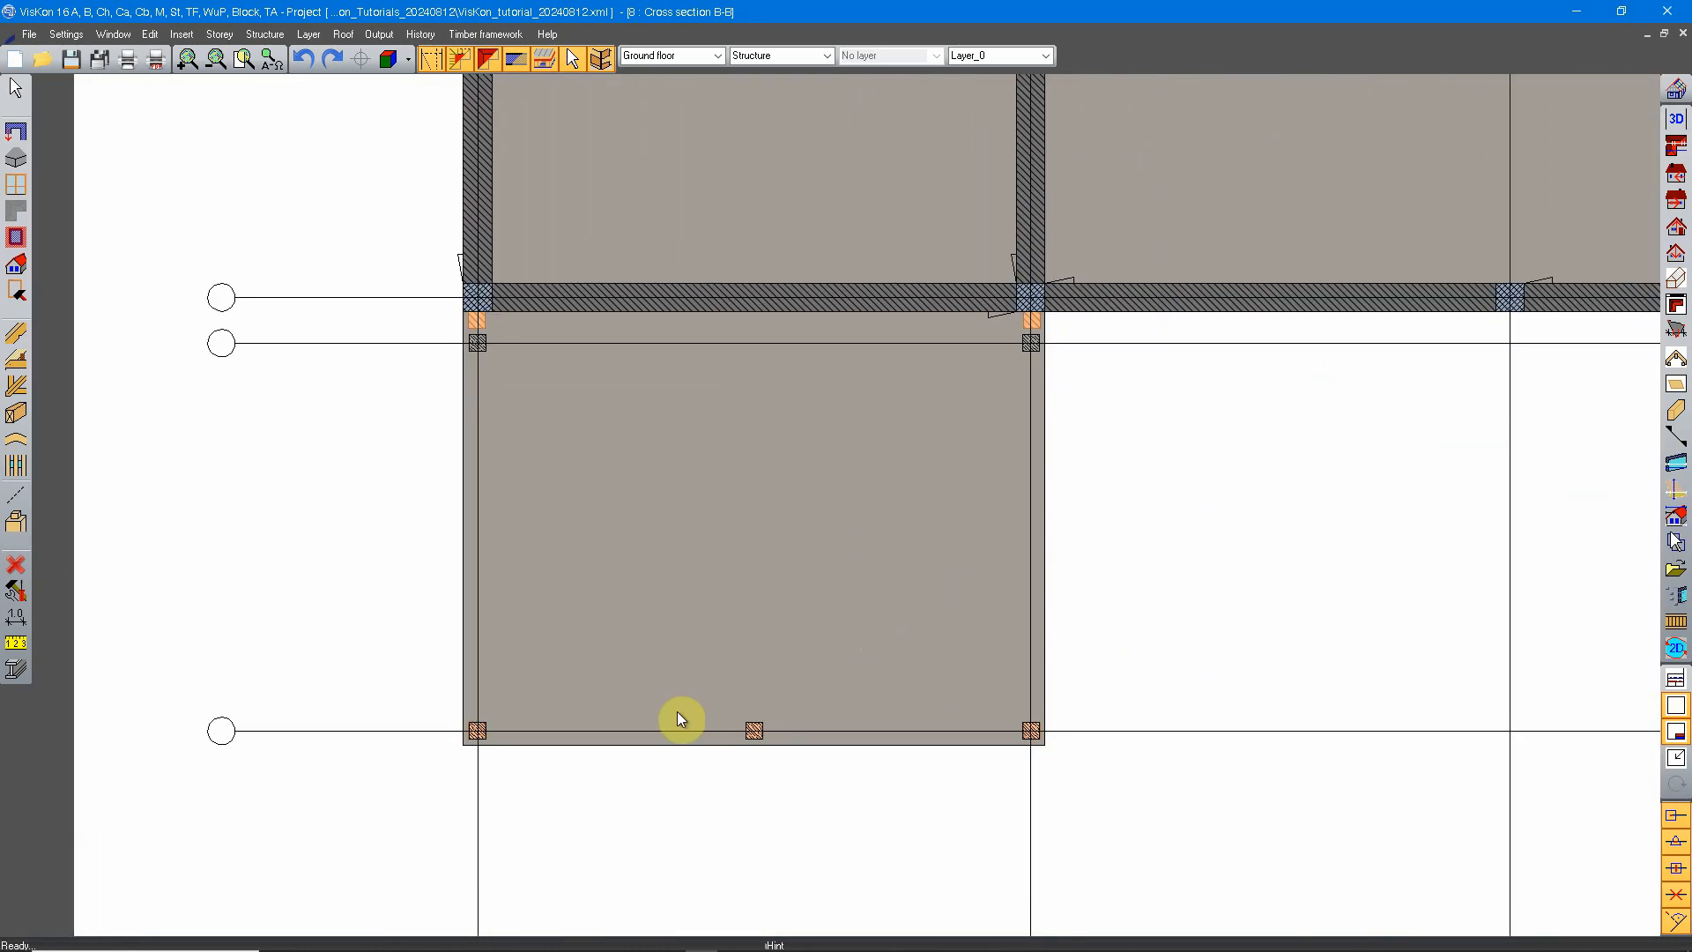
{"action": "middle_click_drag", "start_coordinate": [1033, 407], "coordinate": [1023, 573]}
{"action": "scroll", "coordinate": [687, 599], "scroll_direction": "down", "scroll_amount": 3}
{"action": "middle_click_drag", "start_coordinate": [1097, 476], "coordinate": [1060, 560]}
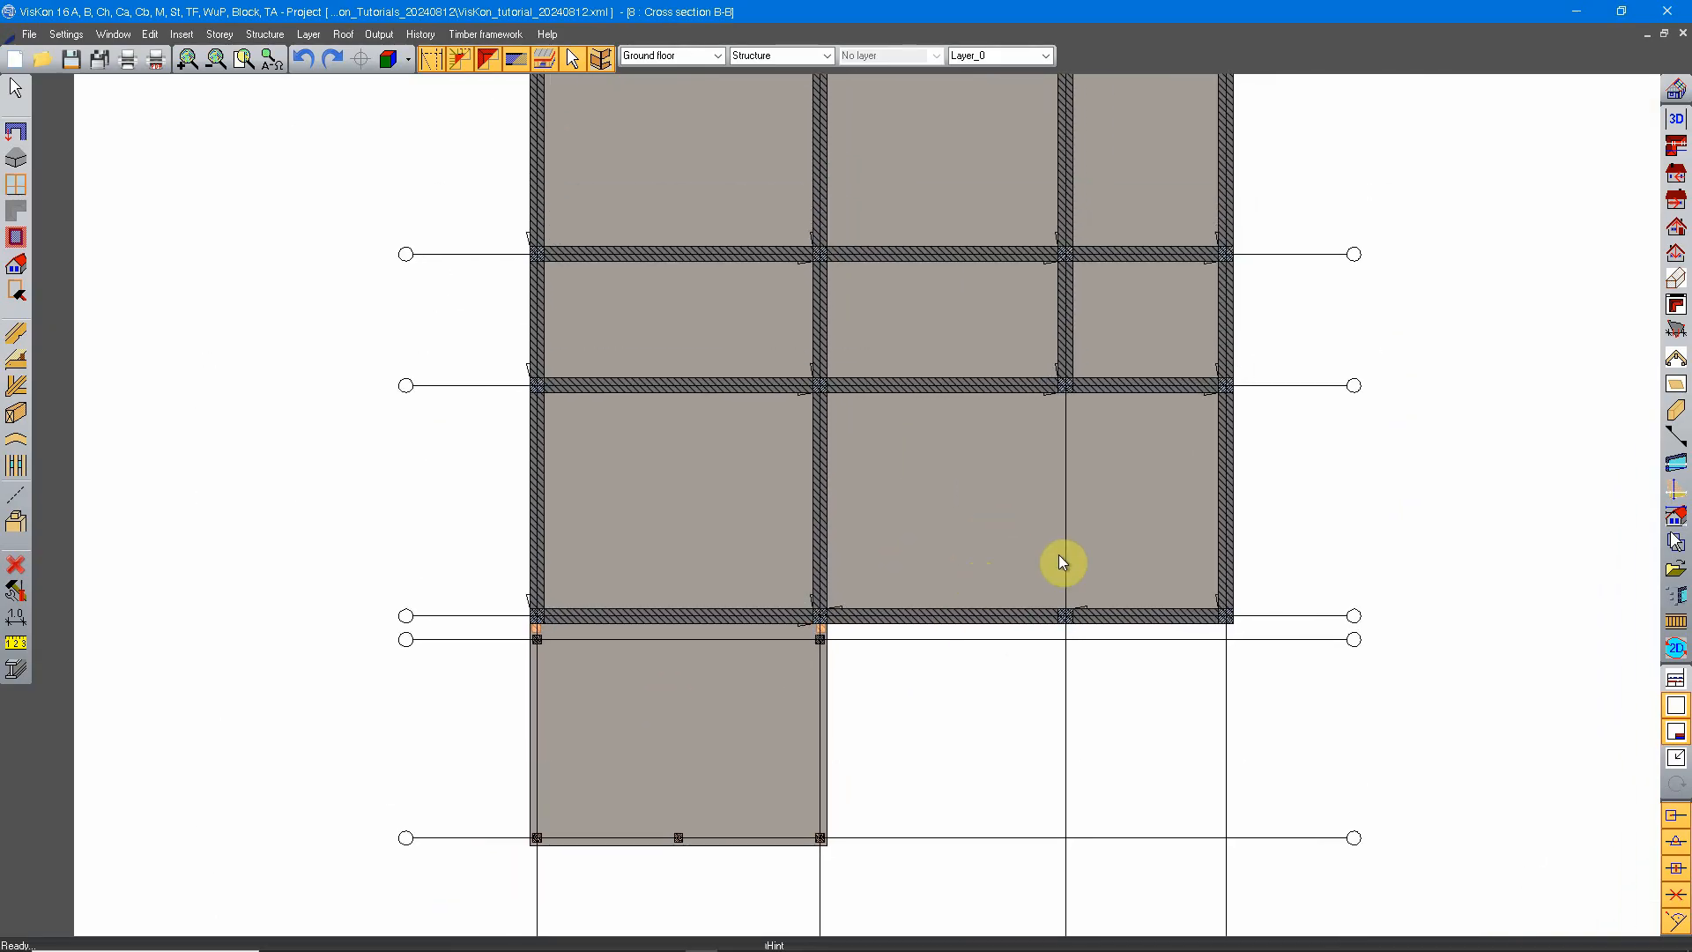
{"action": "middle_click_drag", "start_coordinate": [1213, 357], "coordinate": [1171, 469]}
{"action": "scroll", "coordinate": [952, 625], "scroll_direction": "down", "scroll_amount": 1}
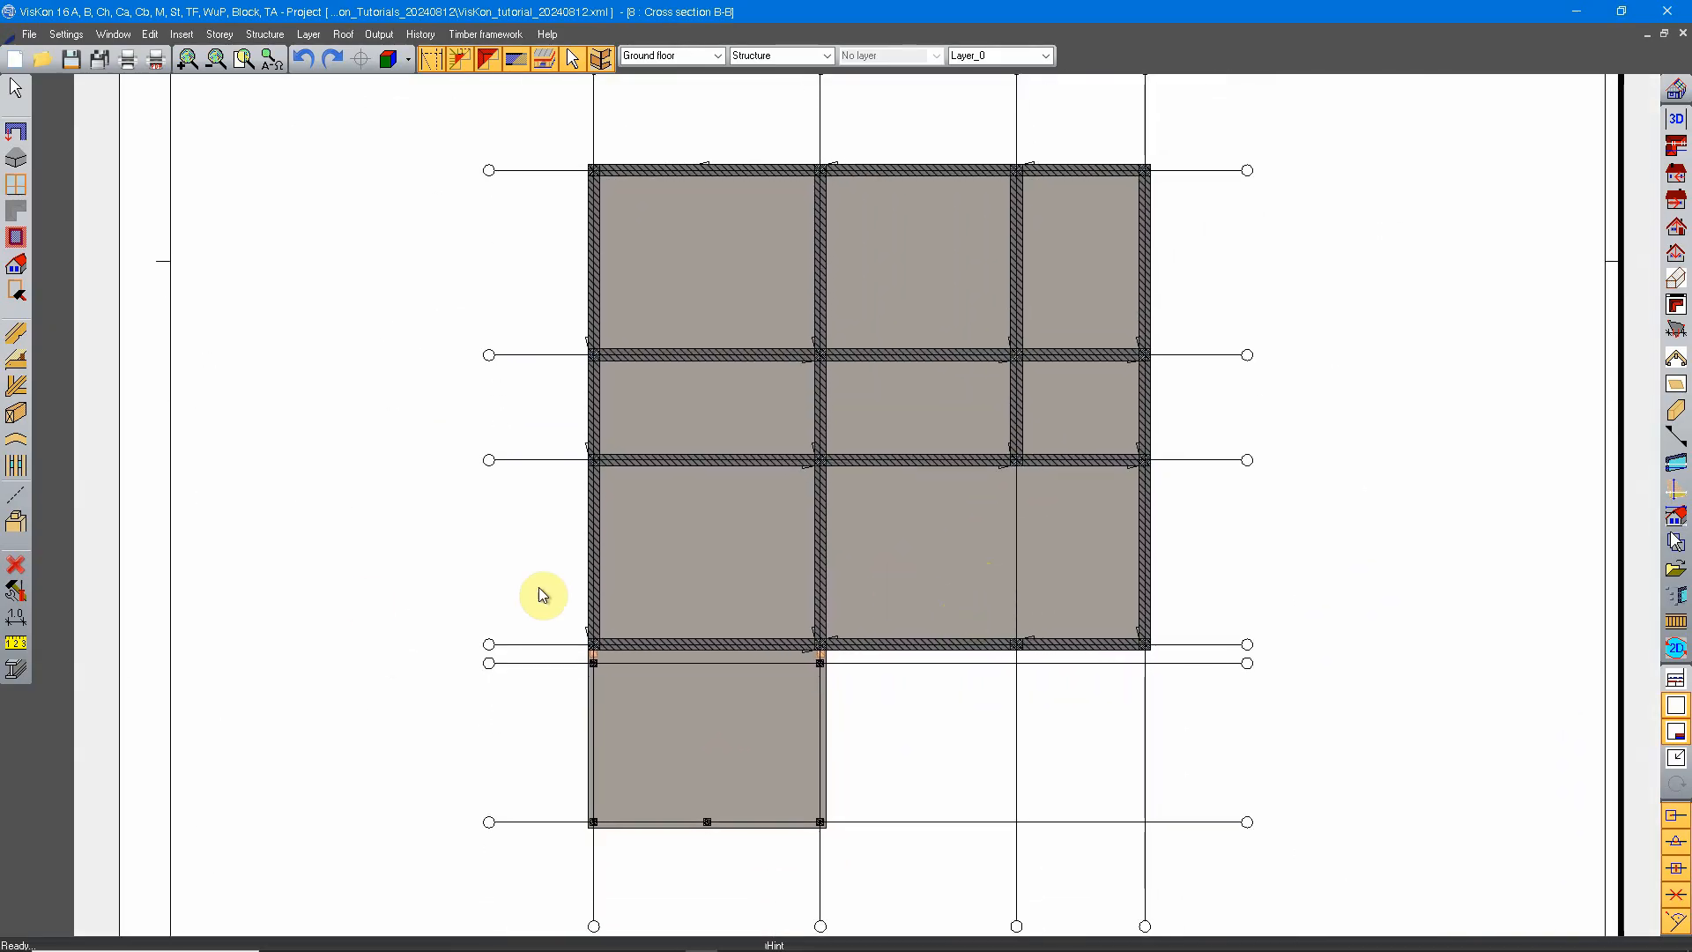
Hide the guide lines in the Cross section B-B plan.
{"action": "left_click", "coordinate": [431, 59]}
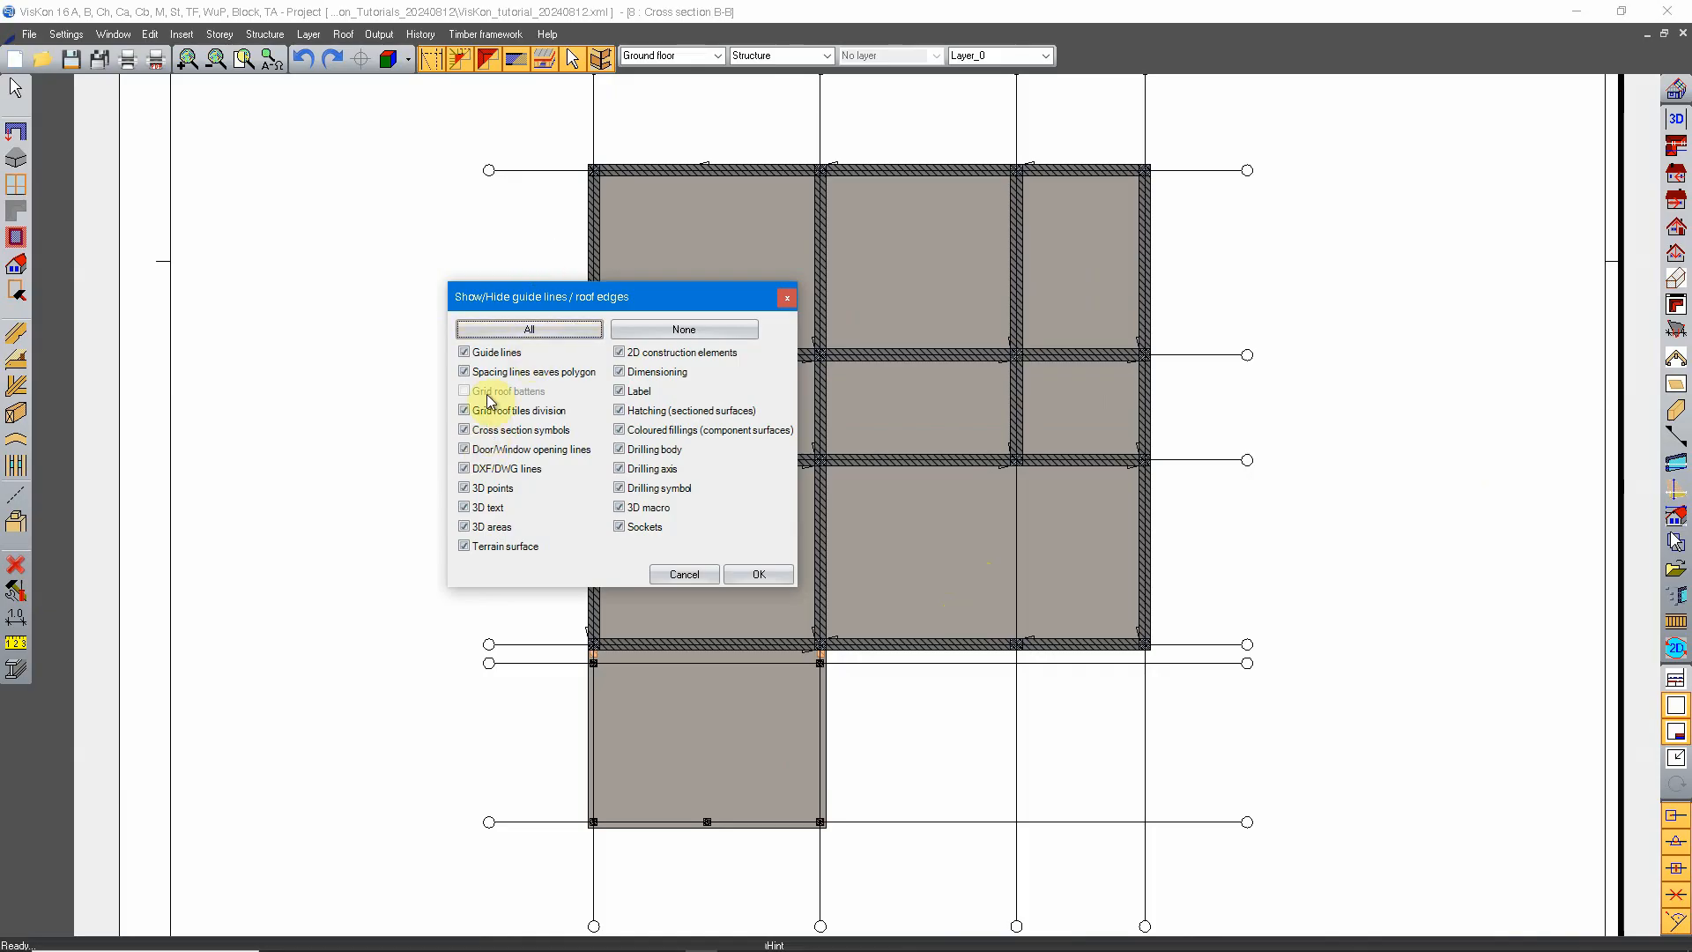
{"action": "left_click", "coordinate": [747, 574]}
{"action": "scroll", "coordinate": [864, 582], "scroll_direction": "down", "scroll_amount": 1}
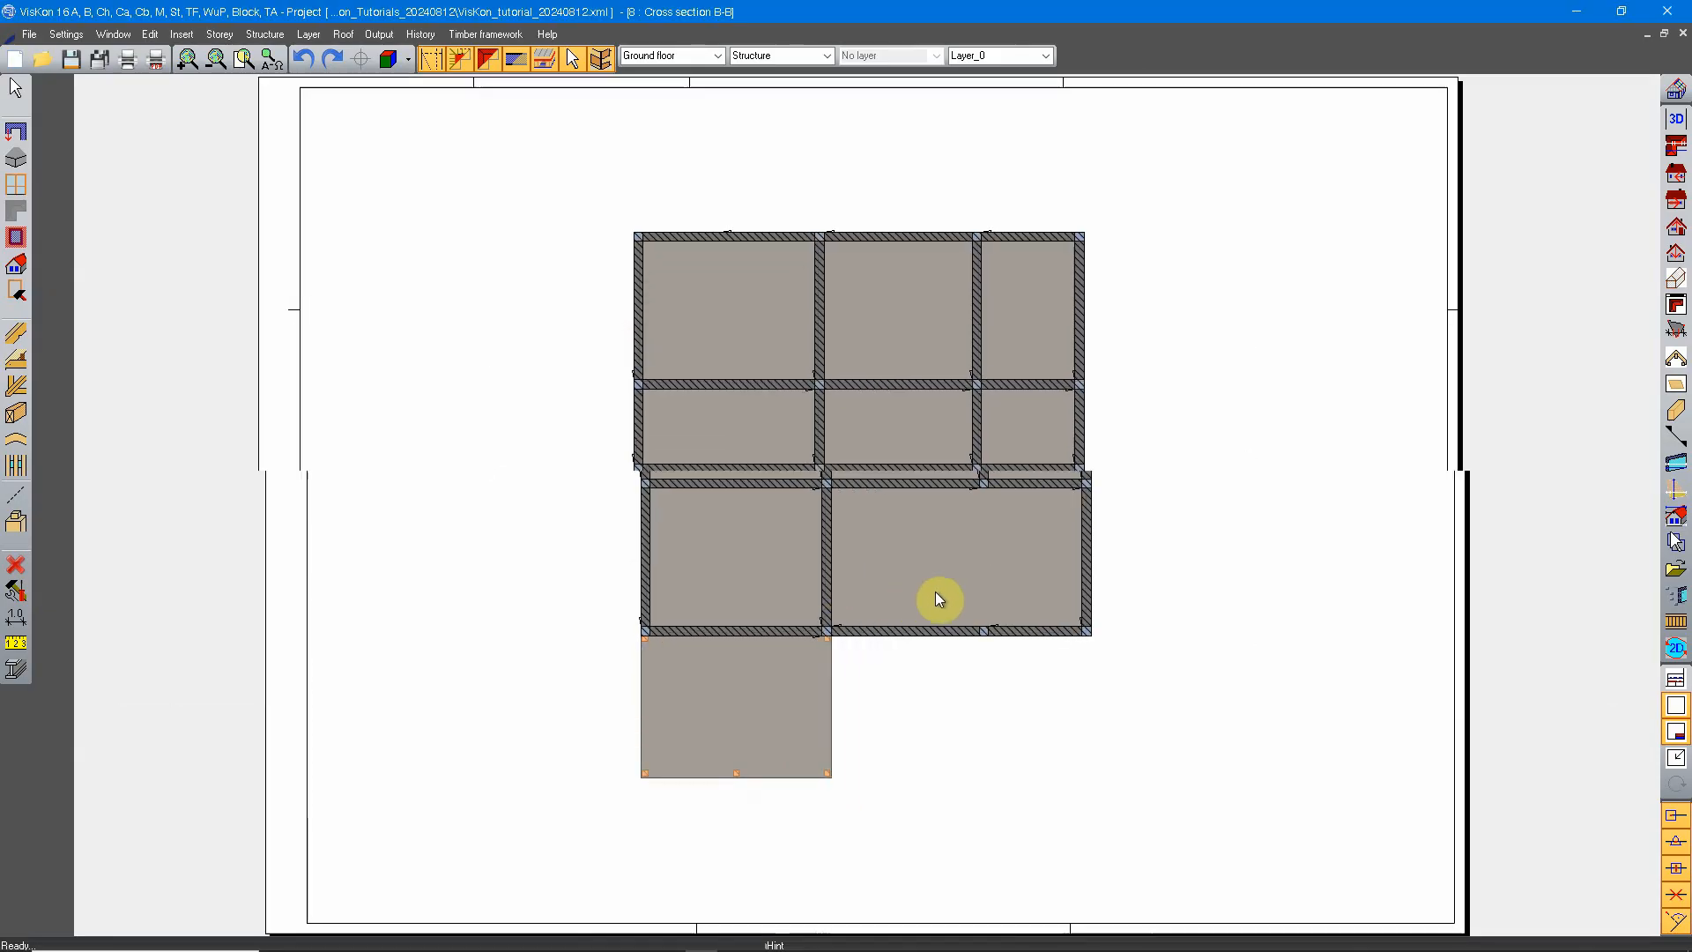
{"action": "scroll", "coordinate": [912, 553], "scroll_direction": "up", "scroll_amount": 1}
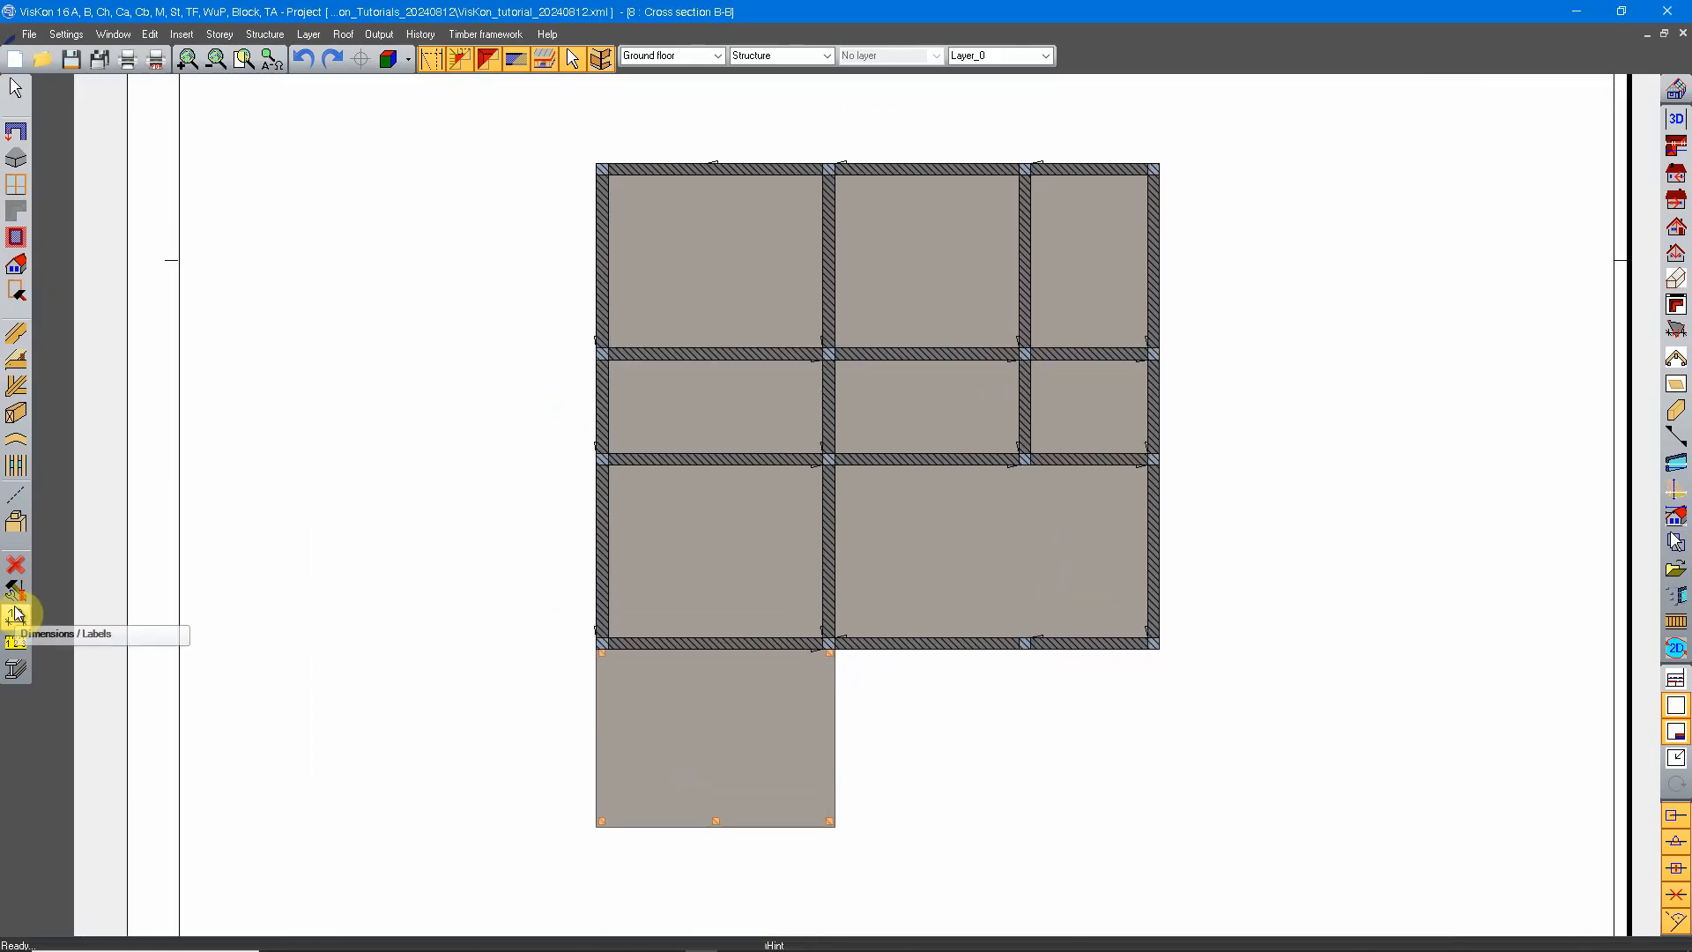
{"action": "left_click", "coordinate": [16, 617]}
{"action": "left_click", "coordinate": [49, 650]}
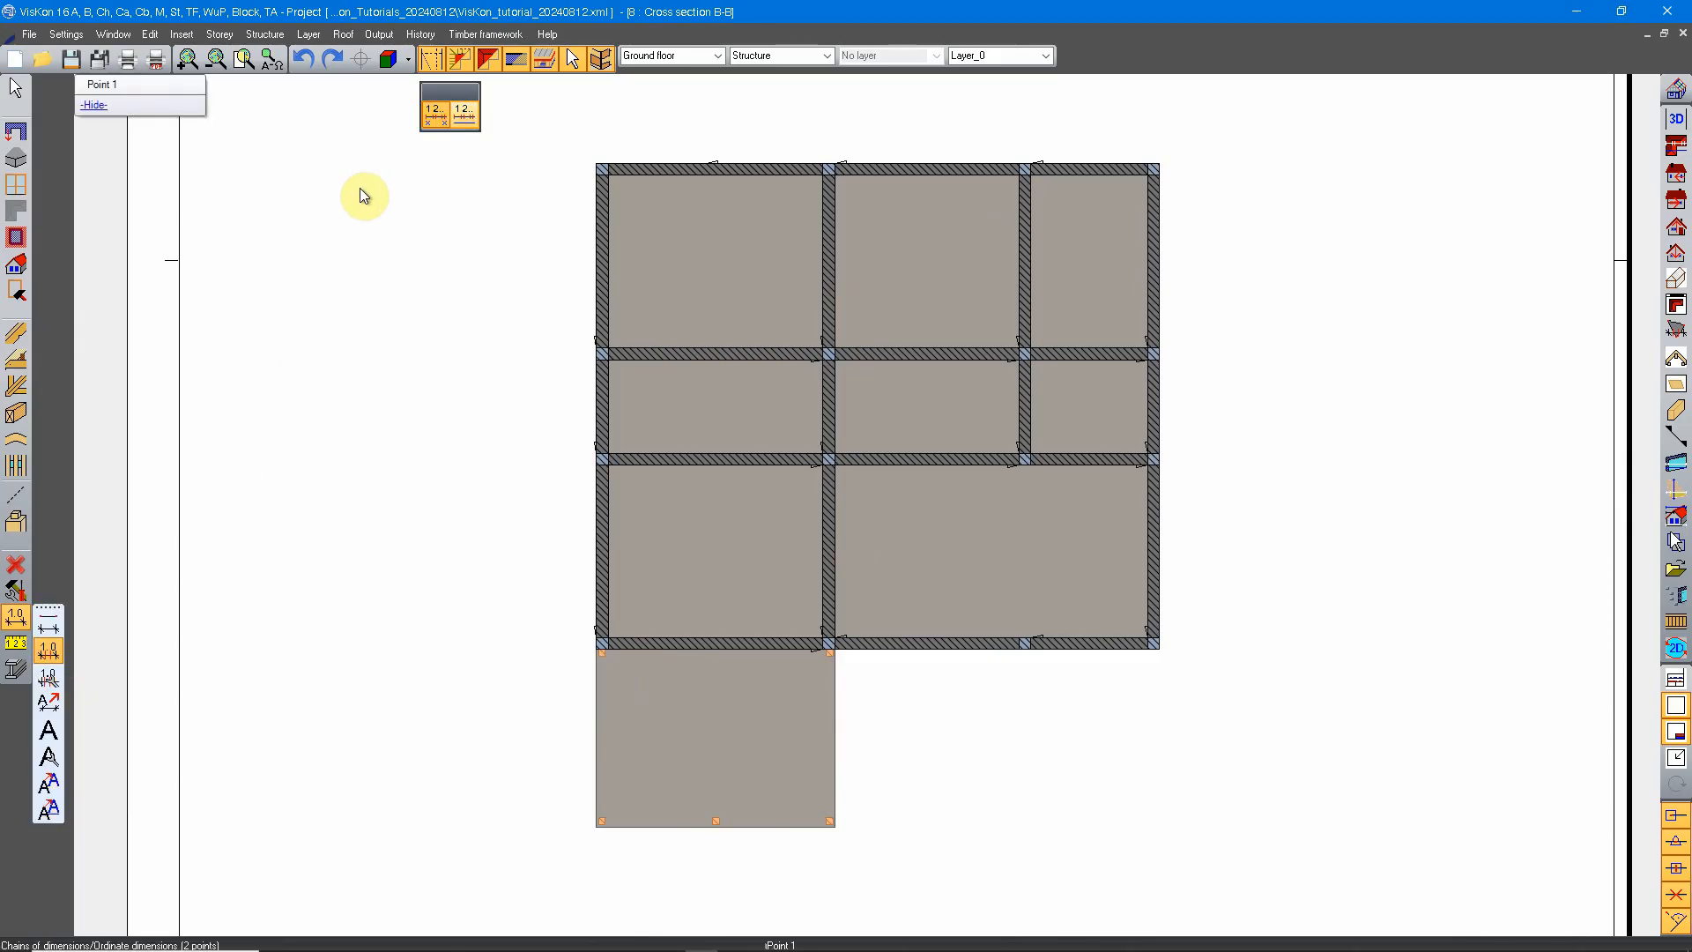
{"action": "scroll", "coordinate": [617, 548], "scroll_direction": "up", "scroll_amount": 2}
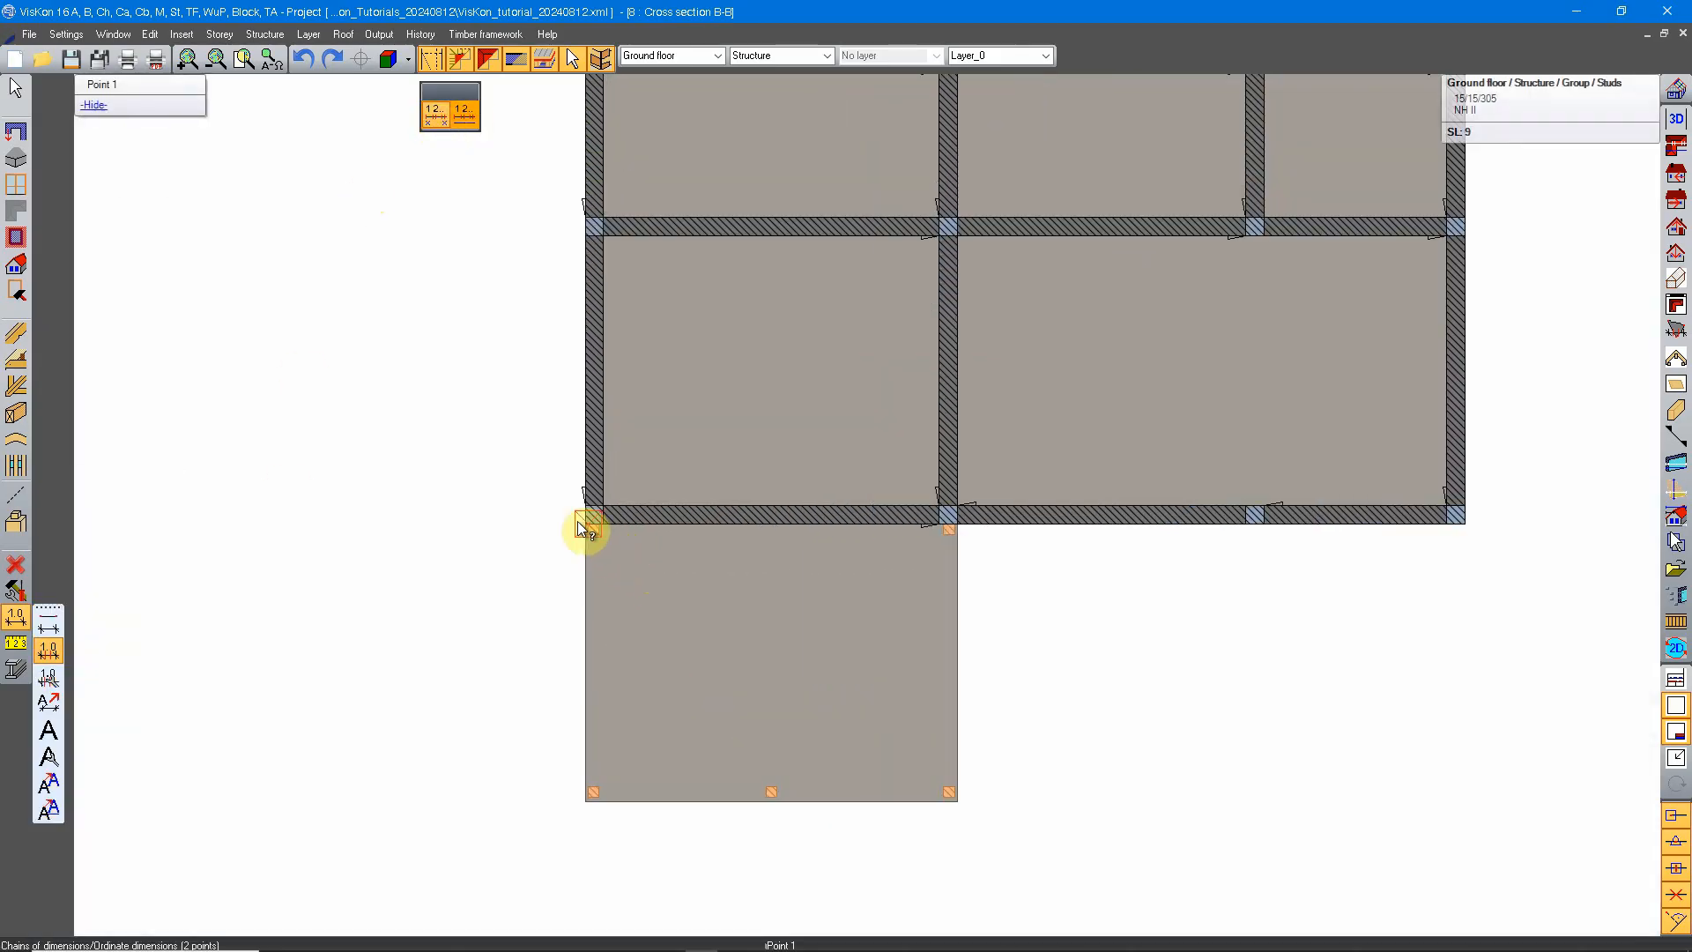
{"action": "left_click", "coordinate": [587, 530]}
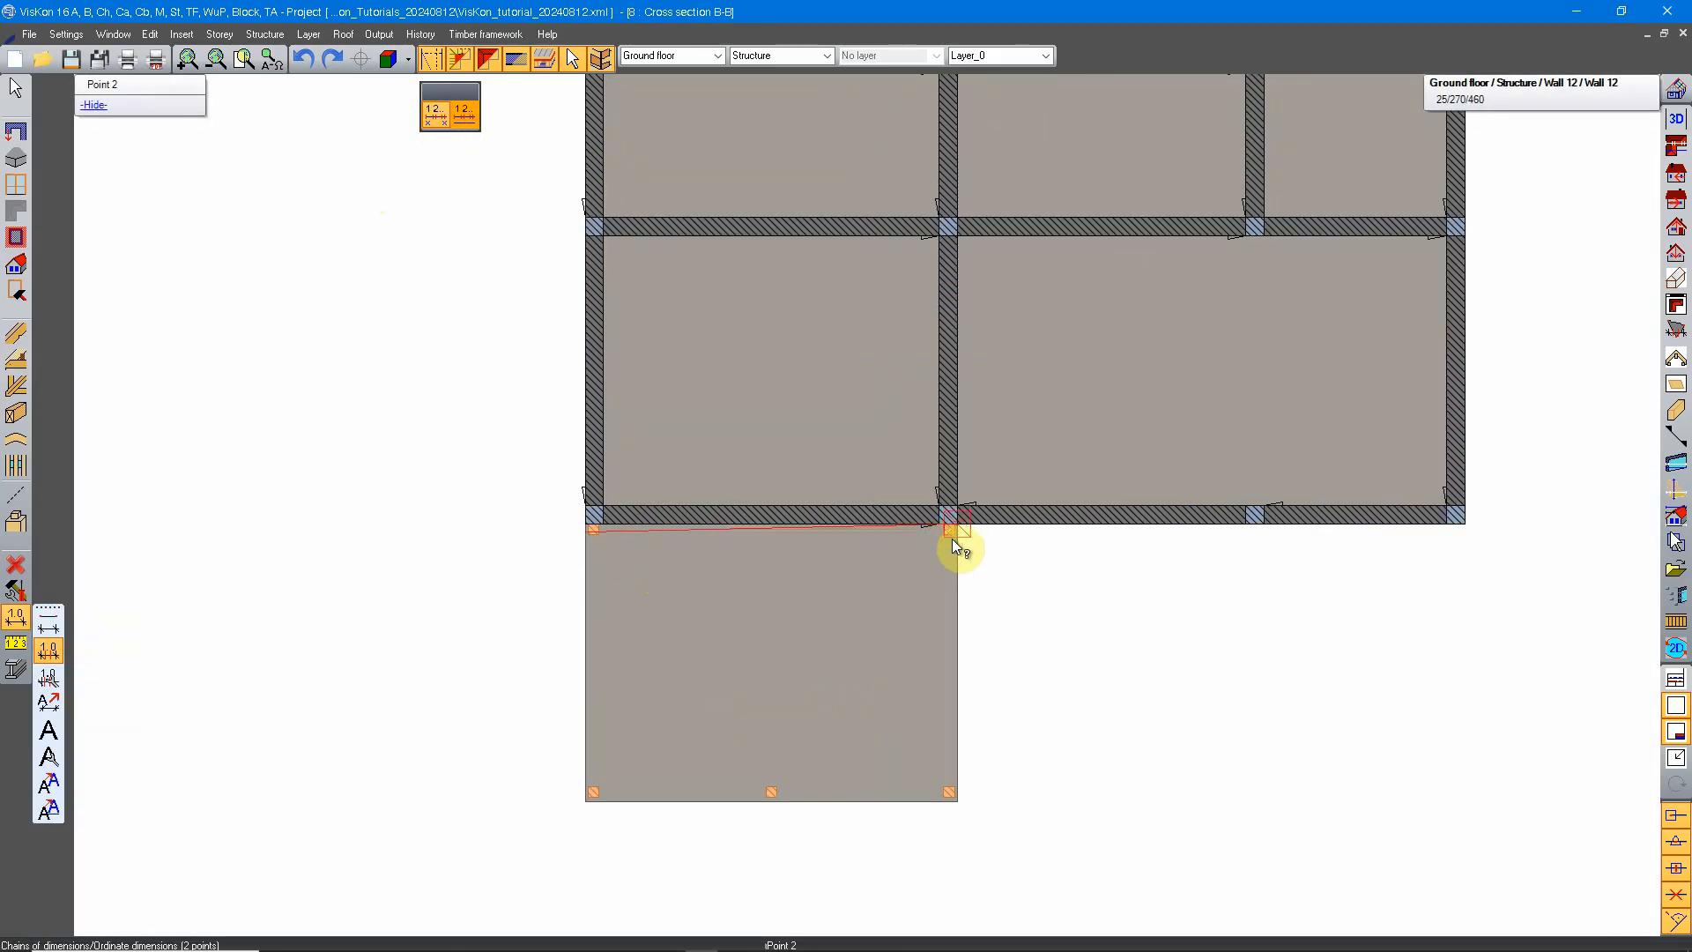
{"action": "scroll", "coordinate": [959, 534], "scroll_direction": "up", "scroll_amount": 2}
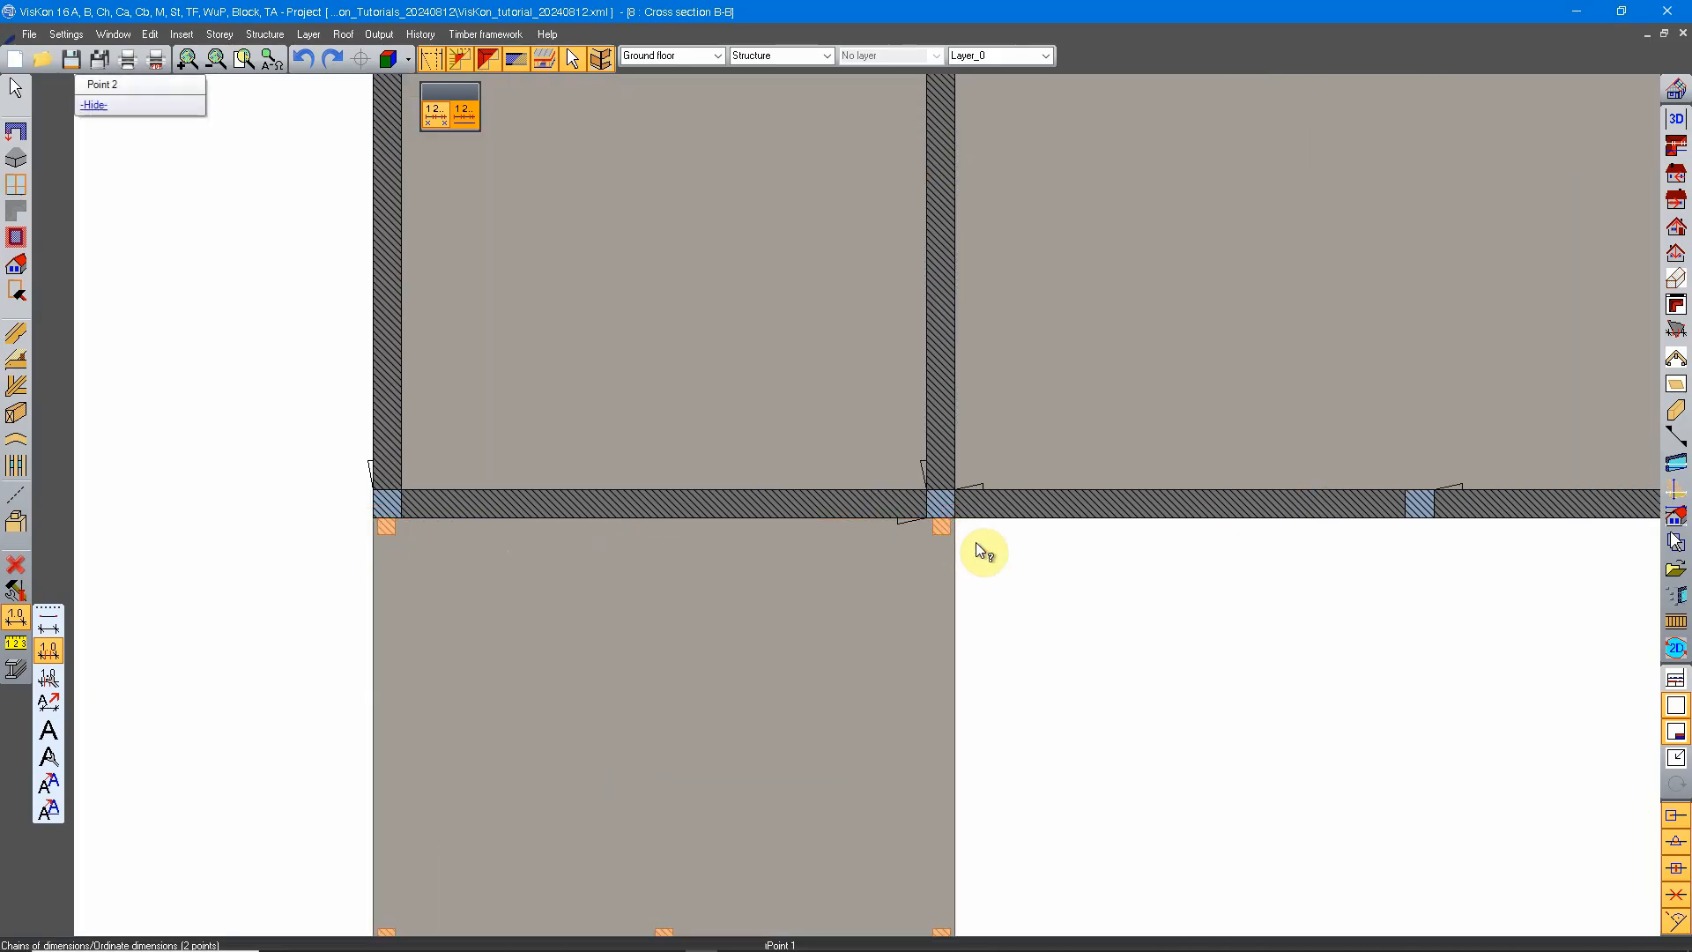
{"action": "left_click", "coordinate": [959, 516]}
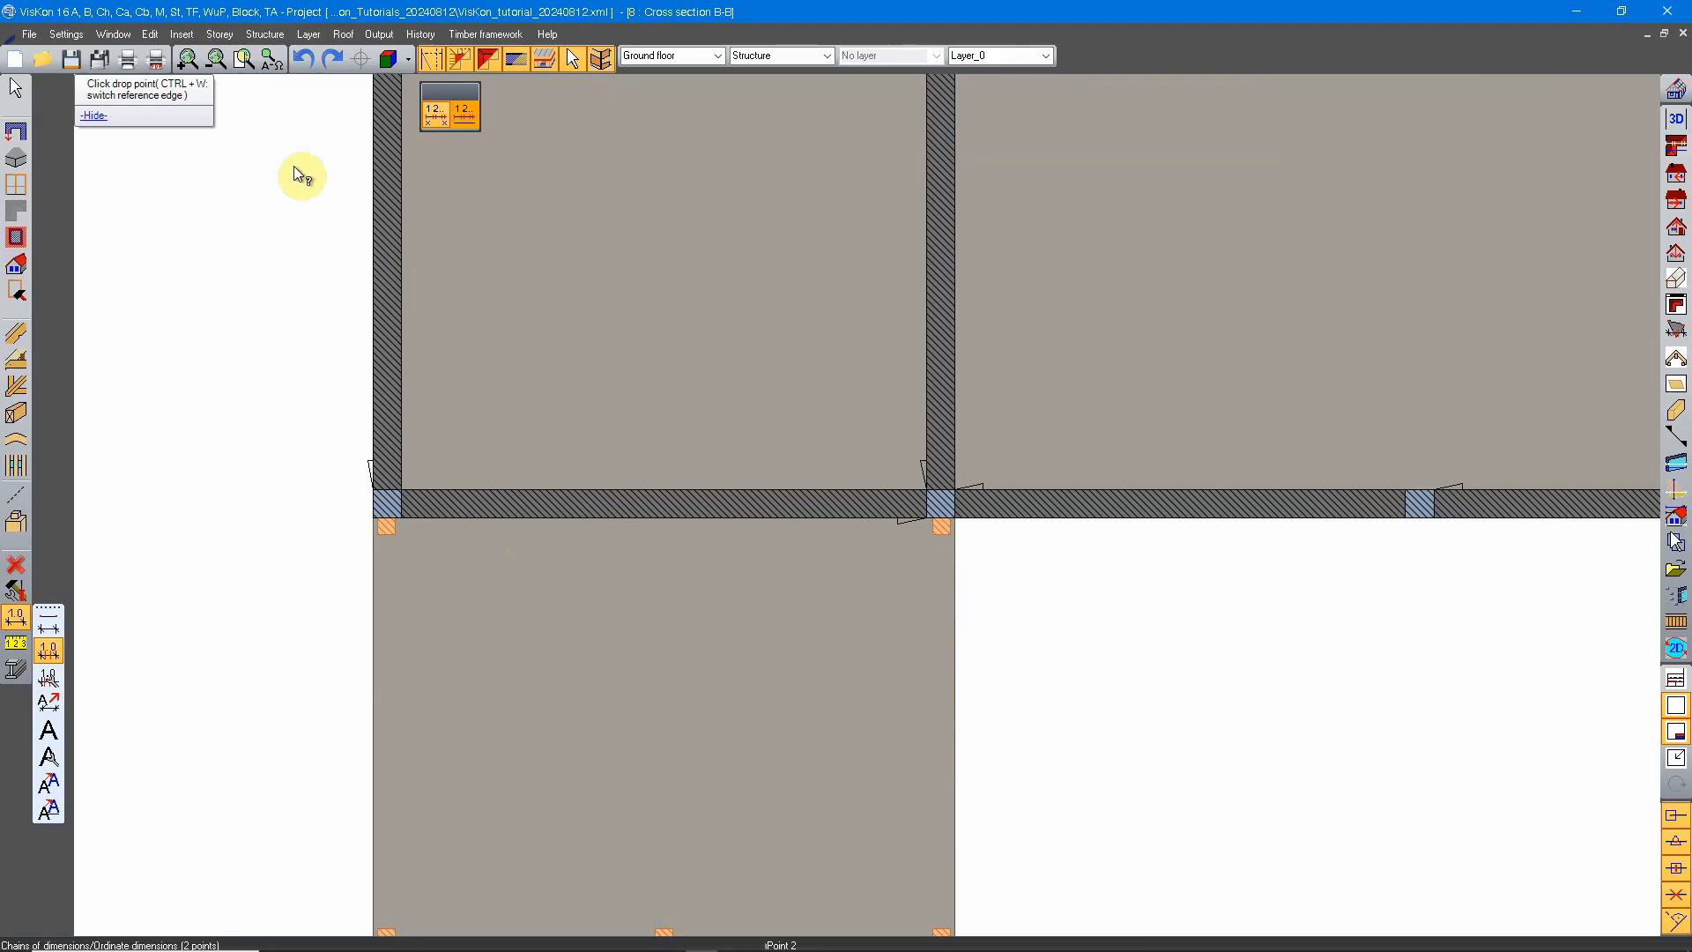
Start a horizontal dimension line at the terrace's front corner, spanning the slab edge to the first post, and place it below the slab.
{"action": "left_click", "coordinate": [49, 625]}
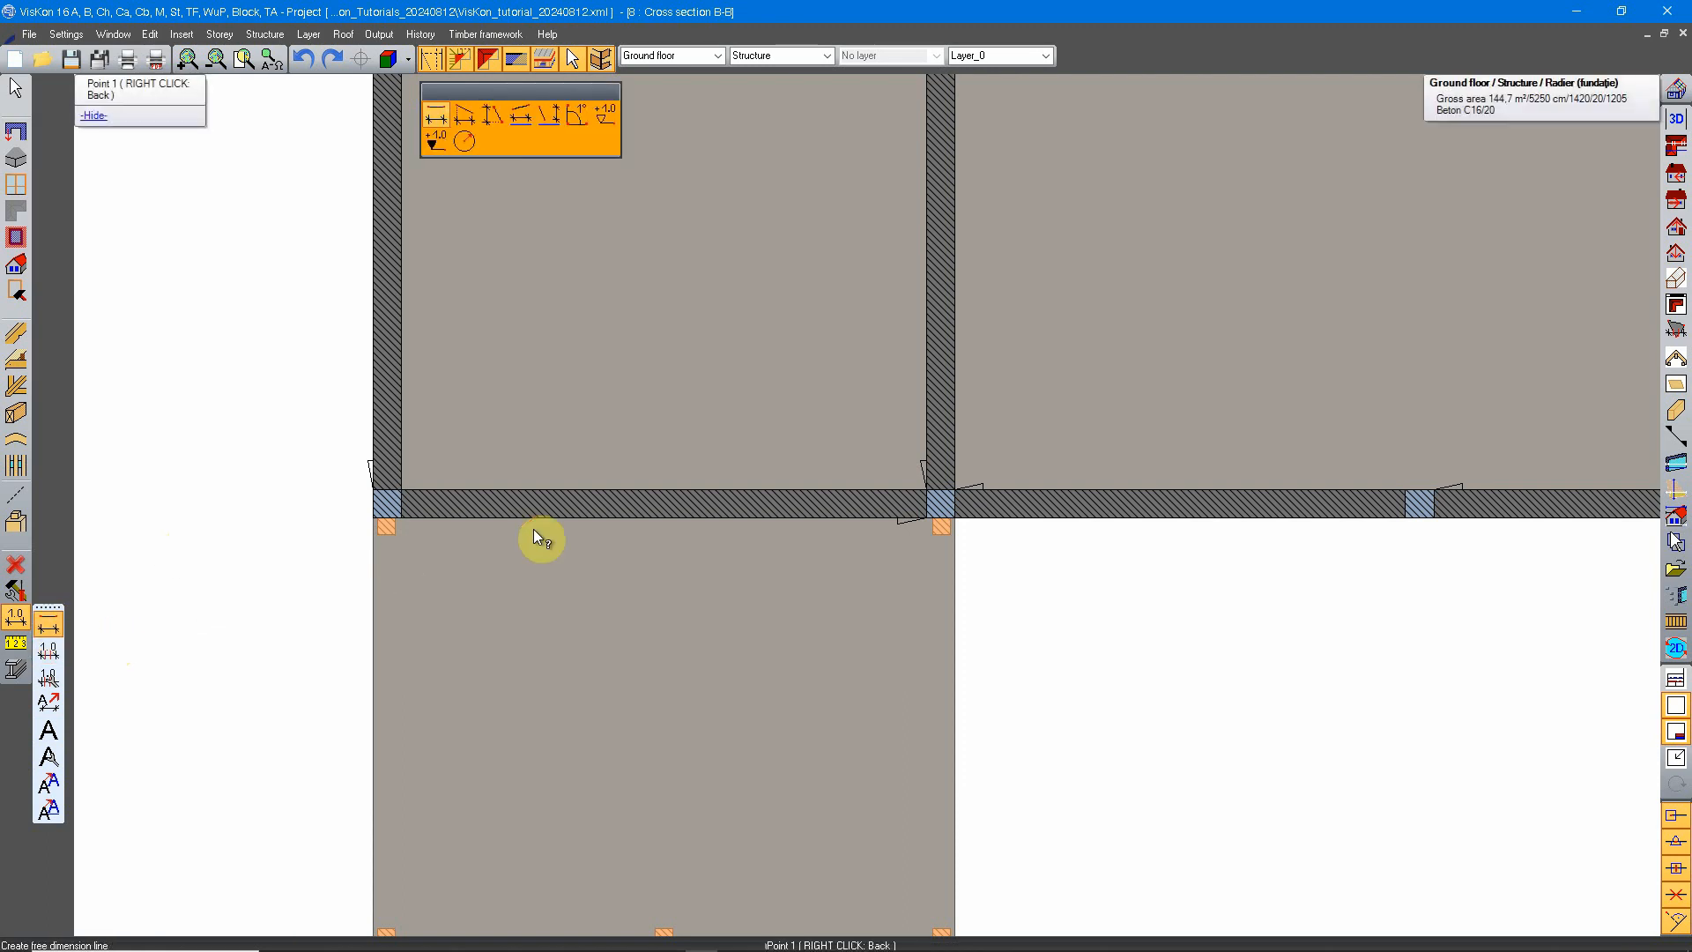
{"action": "left_click", "coordinate": [463, 116]}
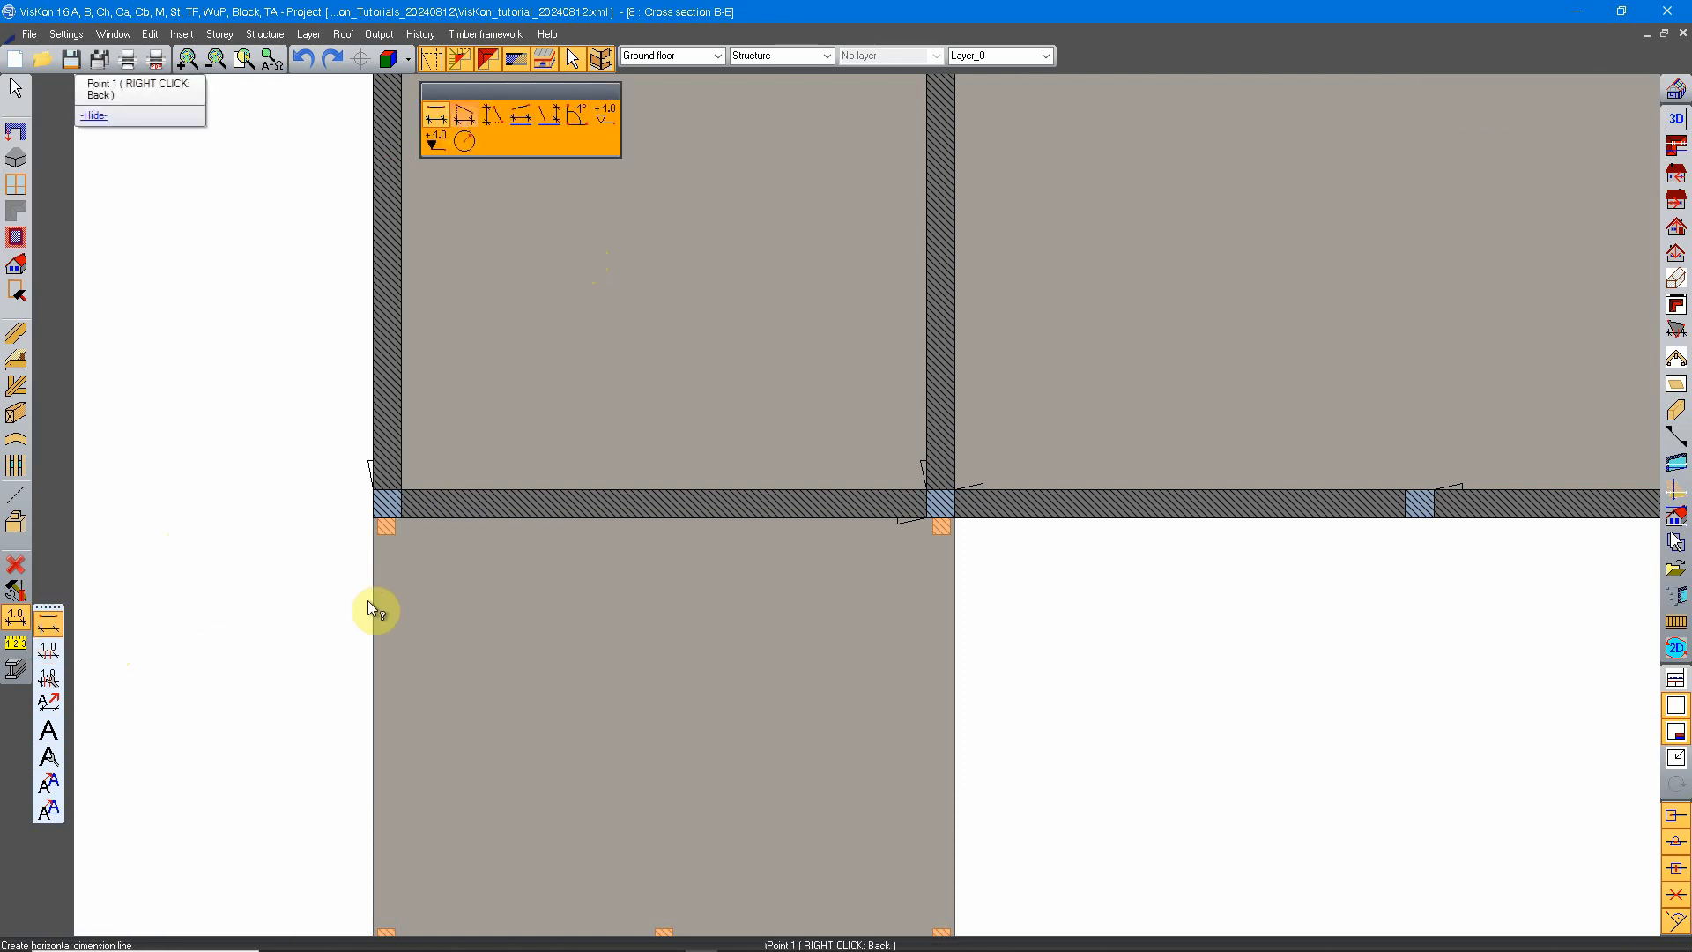
{"action": "left_click", "coordinate": [386, 522]}
{"action": "right_click", "coordinate": [552, 532]}
{"action": "middle_click_drag", "start_coordinate": [373, 655], "coordinate": [409, 370]}
{"action": "left_click", "coordinate": [406, 666]}
{"action": "left_click", "coordinate": [415, 658]}
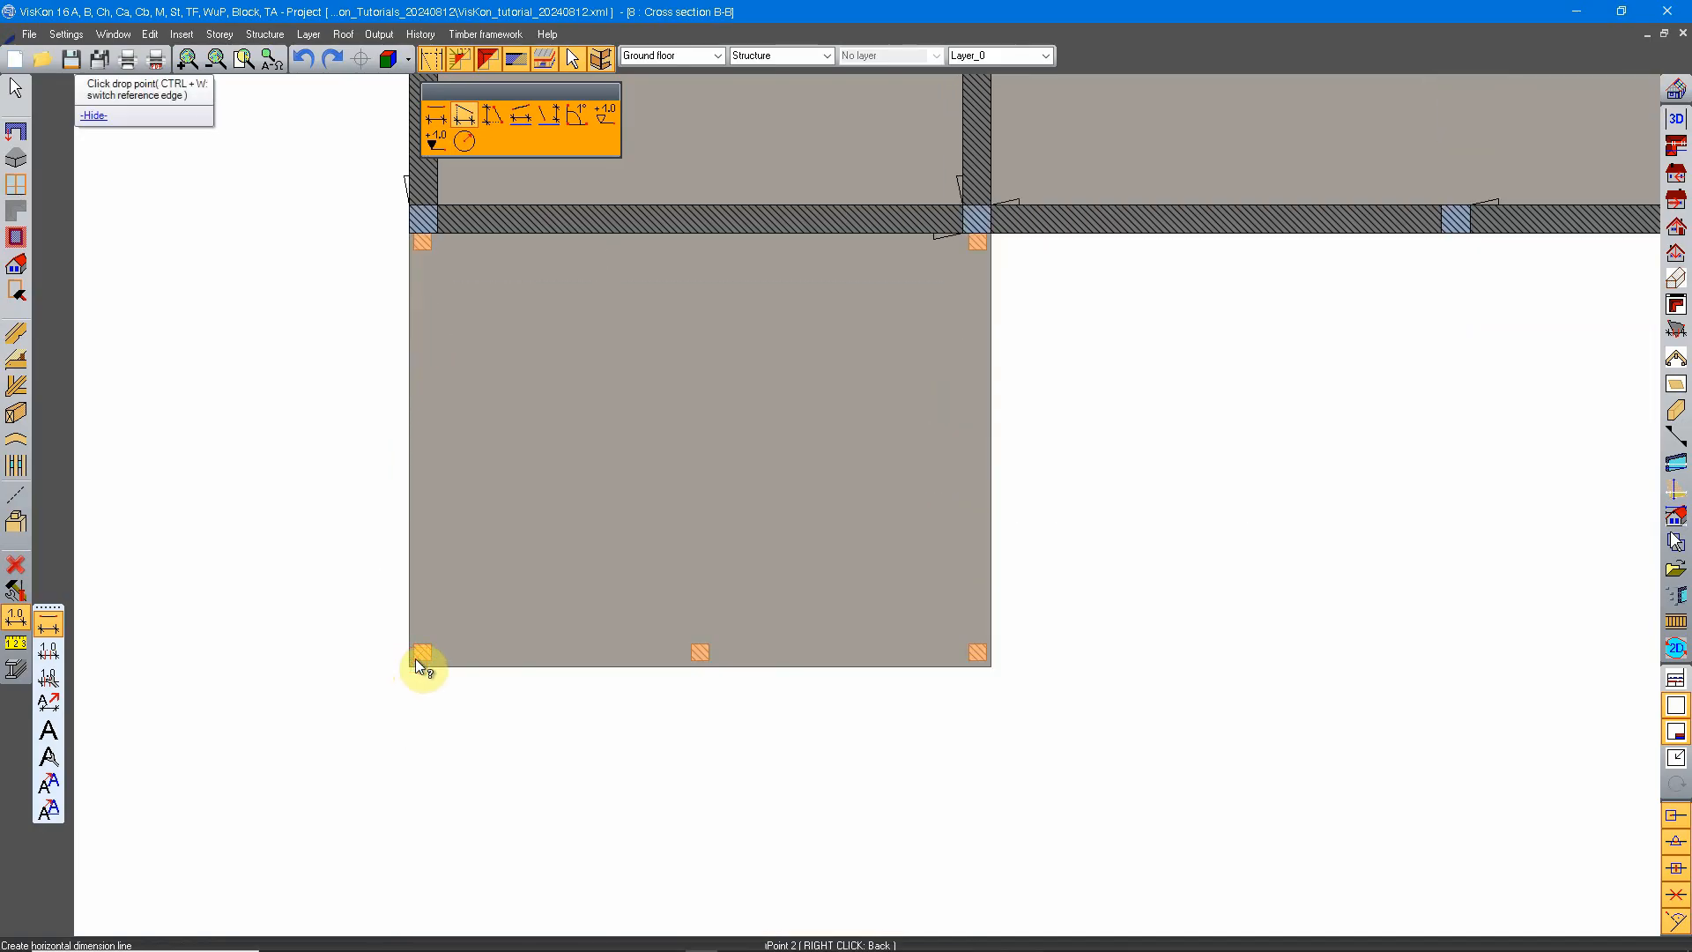
{"action": "left_click", "coordinate": [418, 717]}
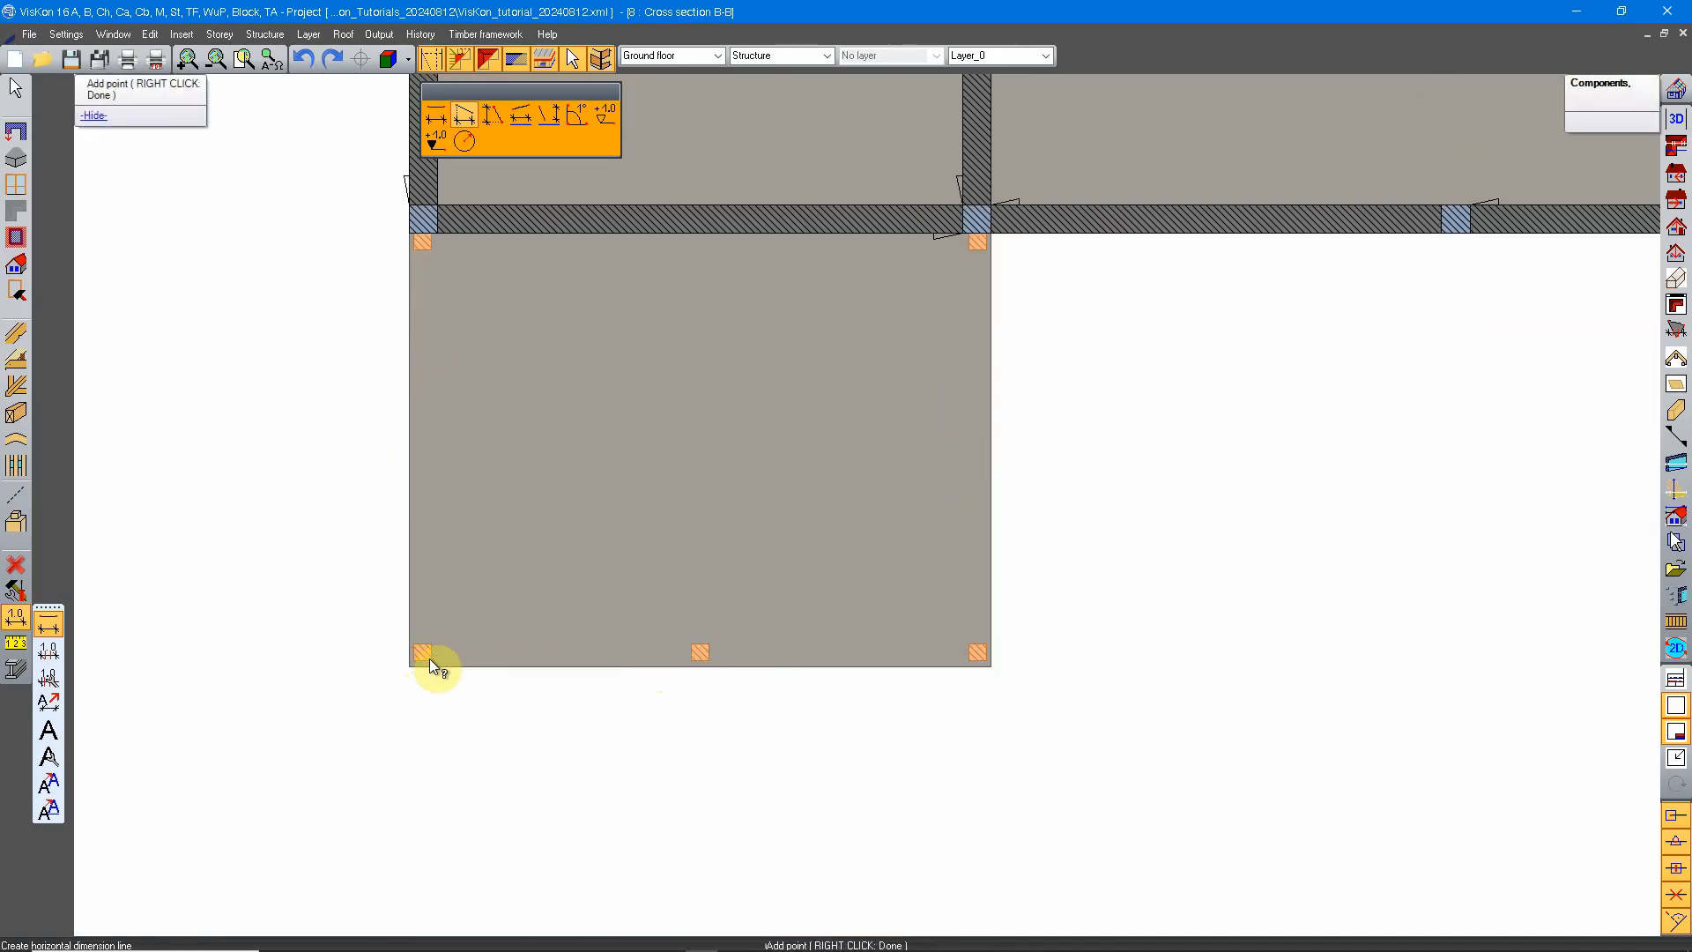
Extend the terrace's horizontal dimension chain across both edges of each front post to the opposite slab corner and finish dimensioning.
{"action": "left_click", "coordinate": [431, 659]}
{"action": "left_click", "coordinate": [687, 654]}
{"action": "left_click", "coordinate": [706, 656]}
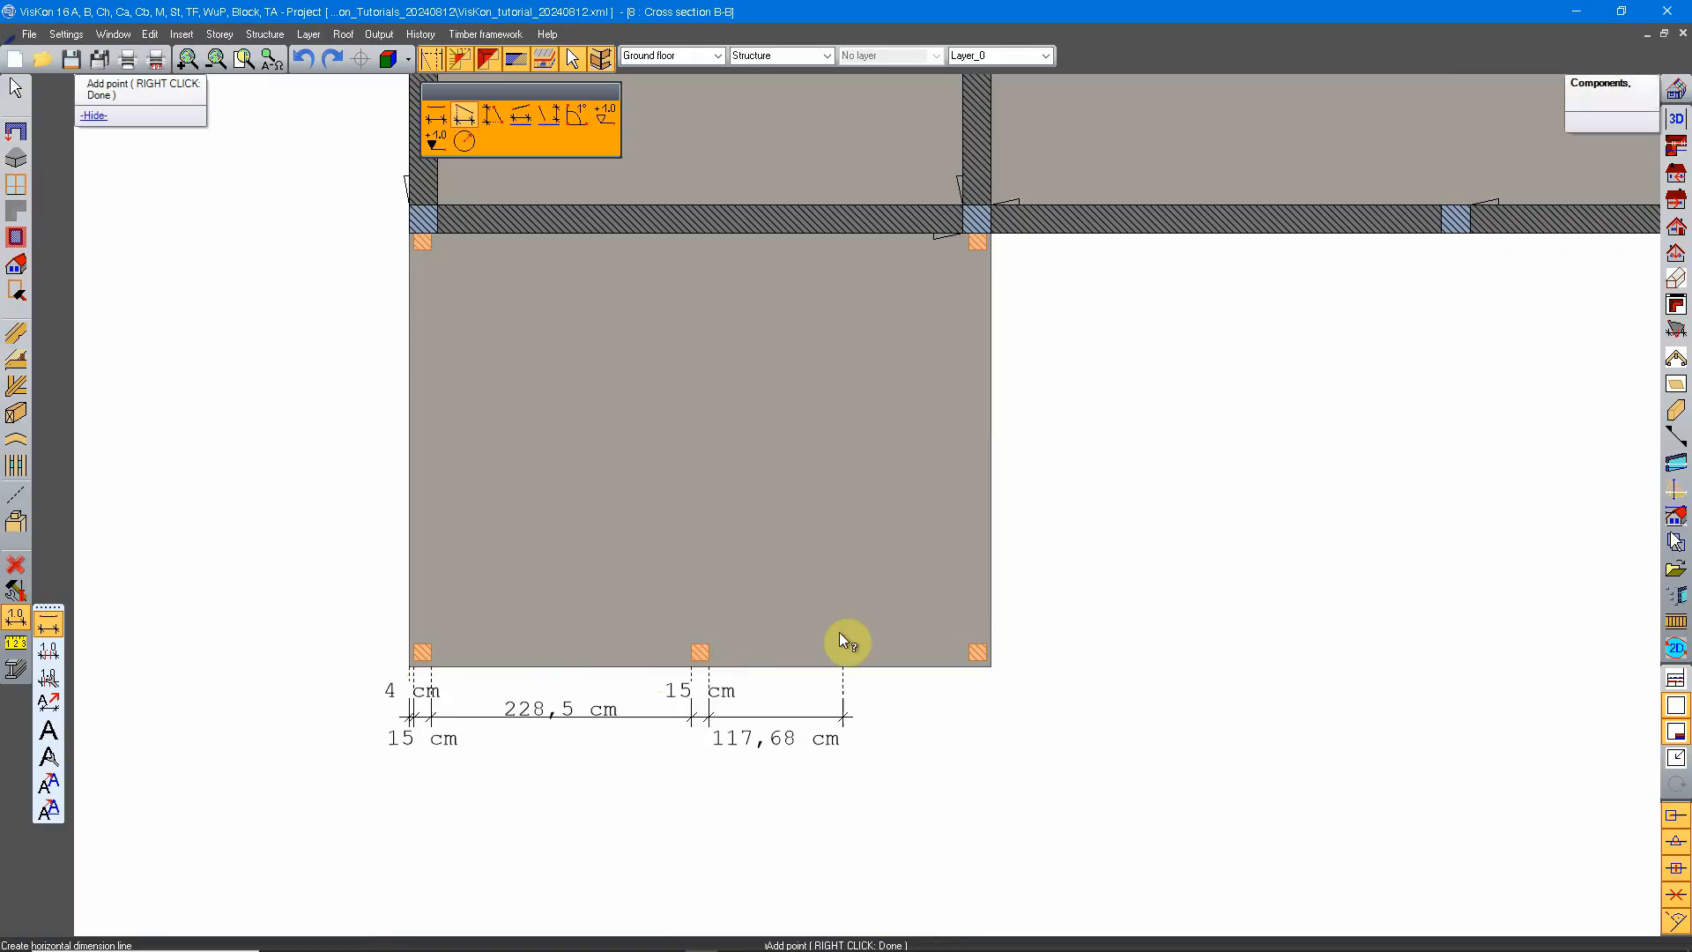
{"action": "left_click", "coordinate": [971, 659]}
{"action": "left_click", "coordinate": [984, 659]}
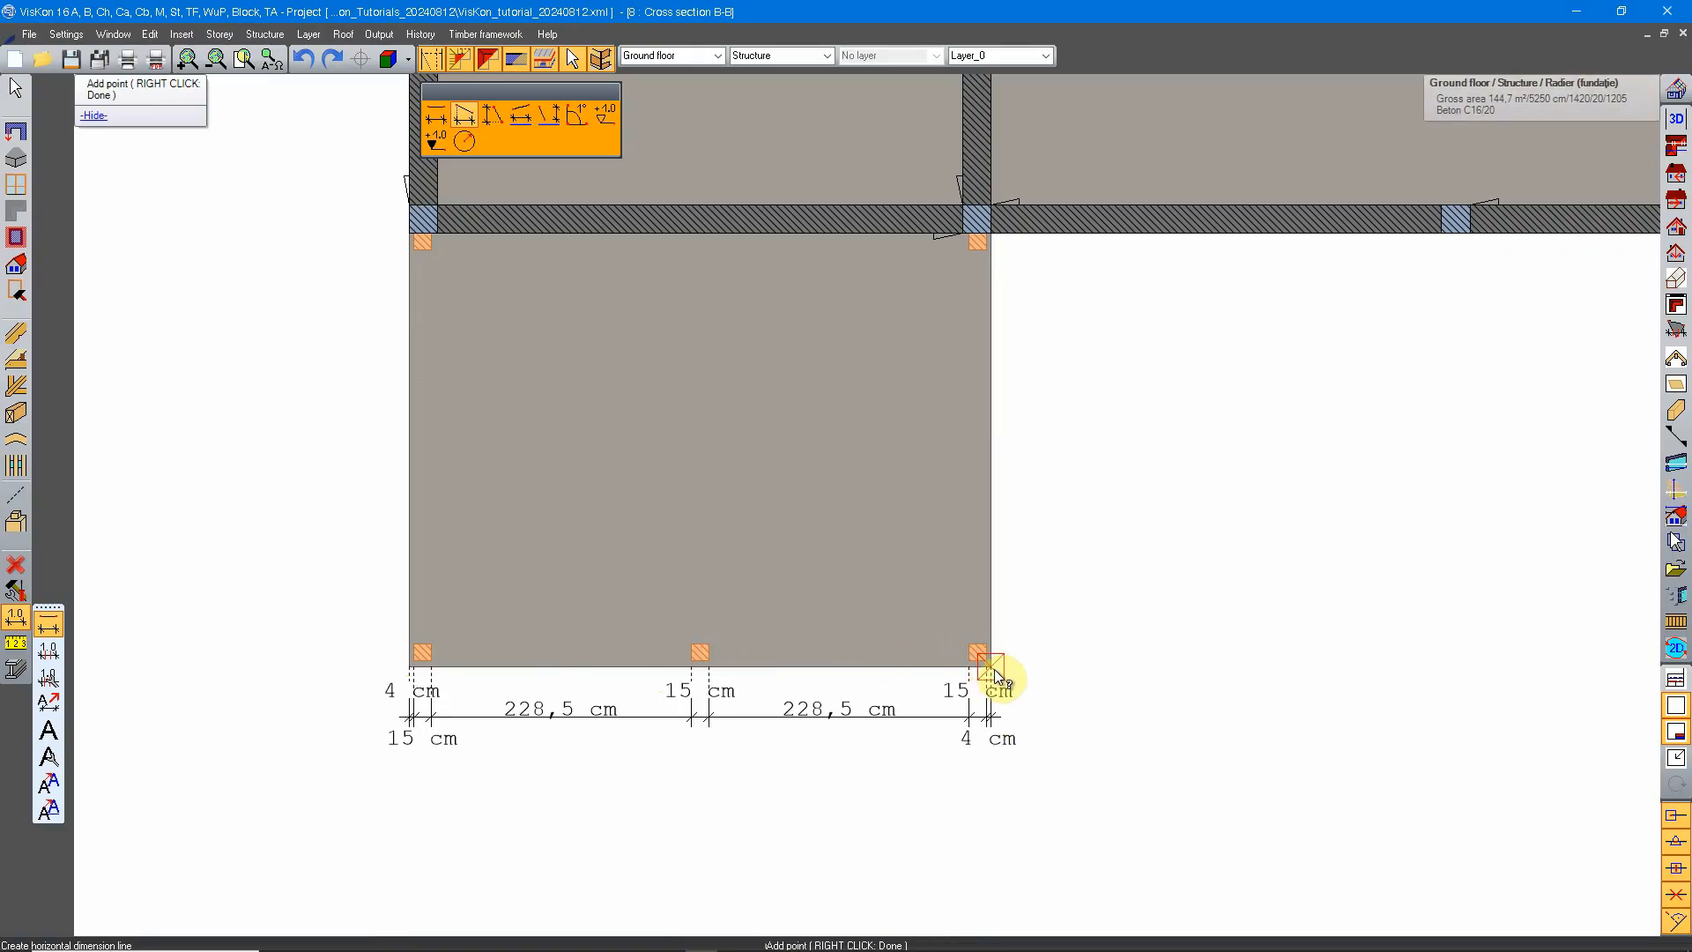
{"action": "left_click", "coordinate": [994, 669]}
{"action": "right_click", "coordinate": [1003, 663]}
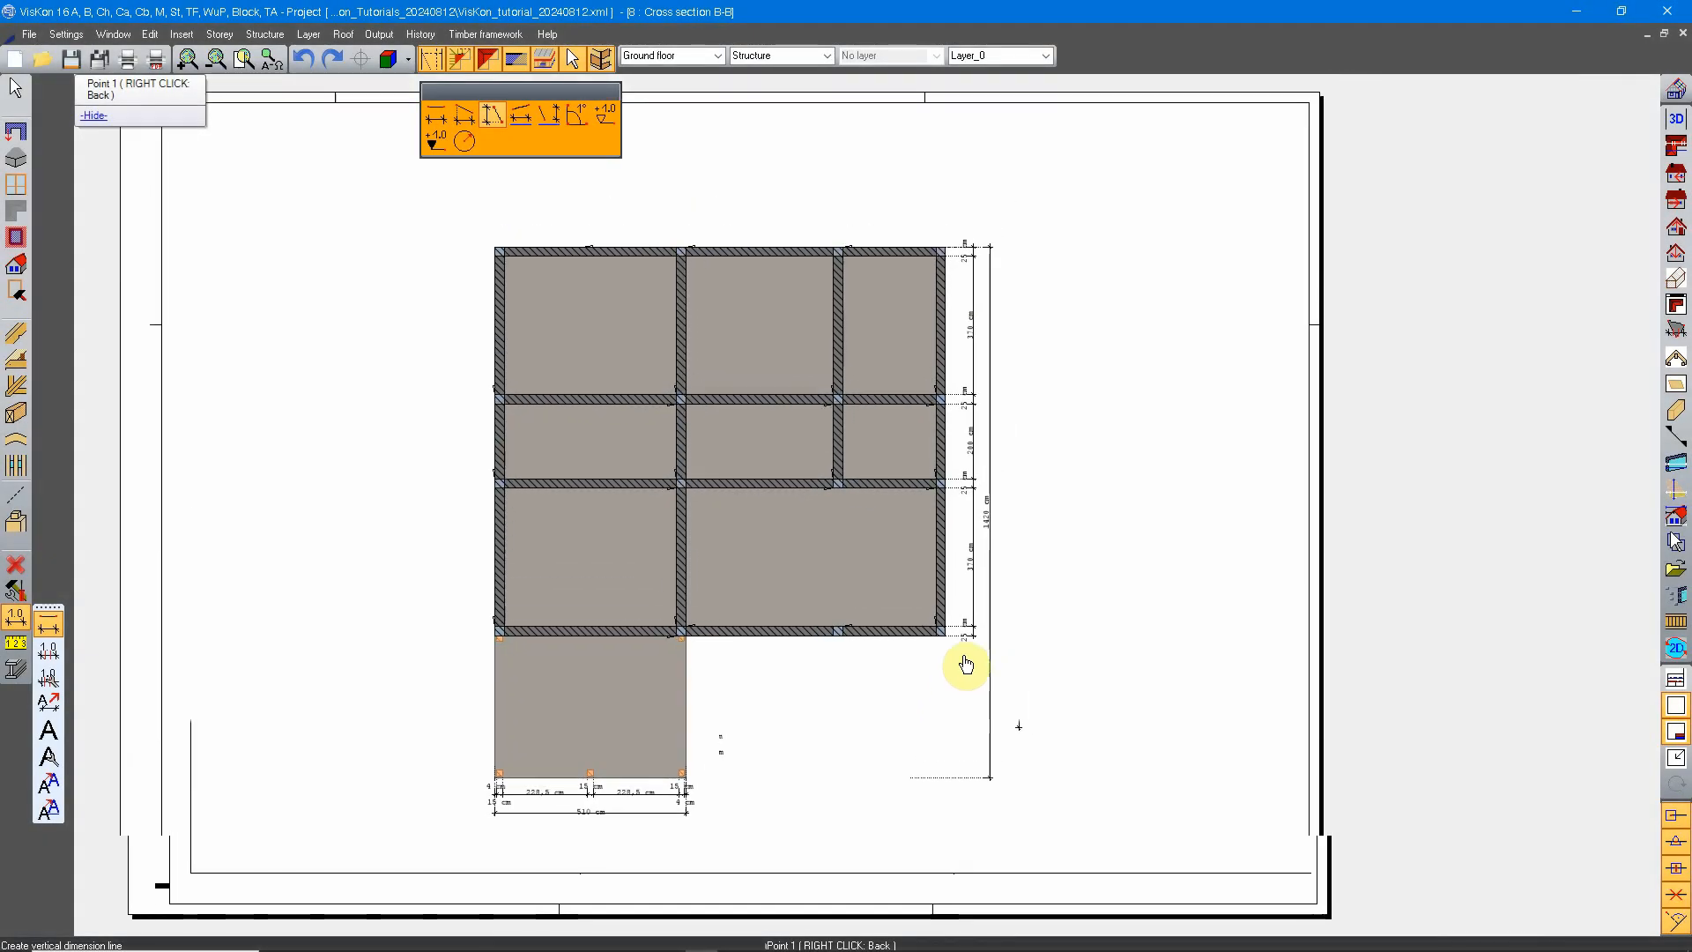
{"action": "right_click", "coordinate": [804, 458]}
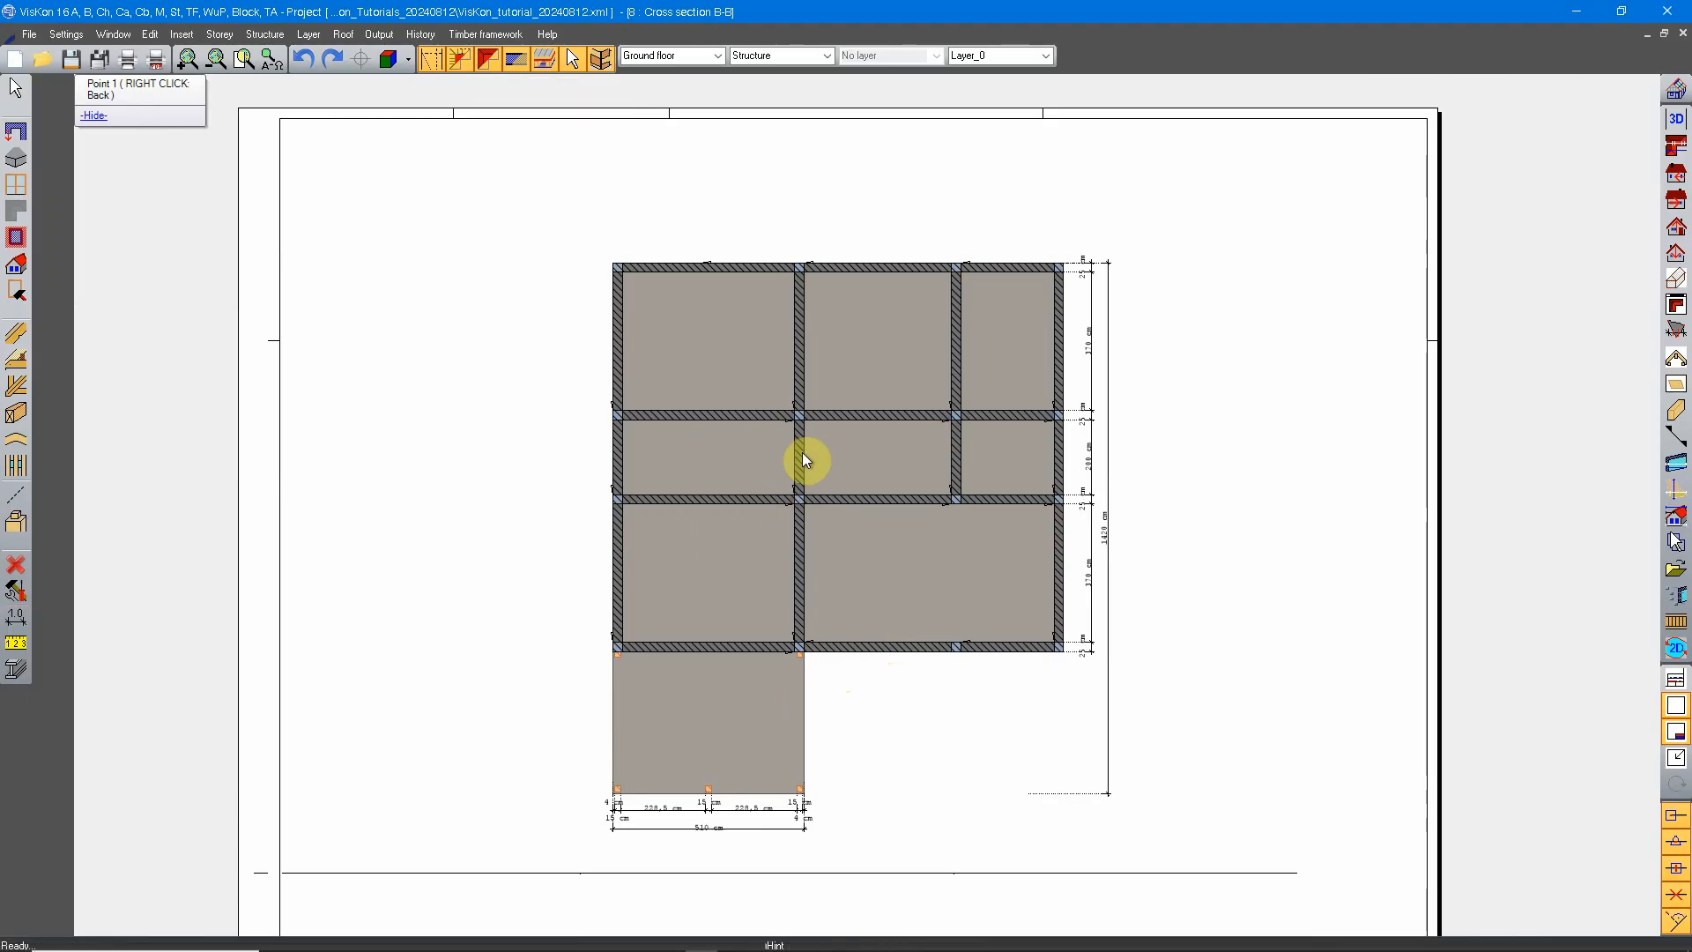
Add the text label "Floor plan" above the Cross section B-B drawing in a larger underlined Arial font.
{"action": "left_click", "coordinate": [15, 617]}
{"action": "left_click", "coordinate": [49, 734]}
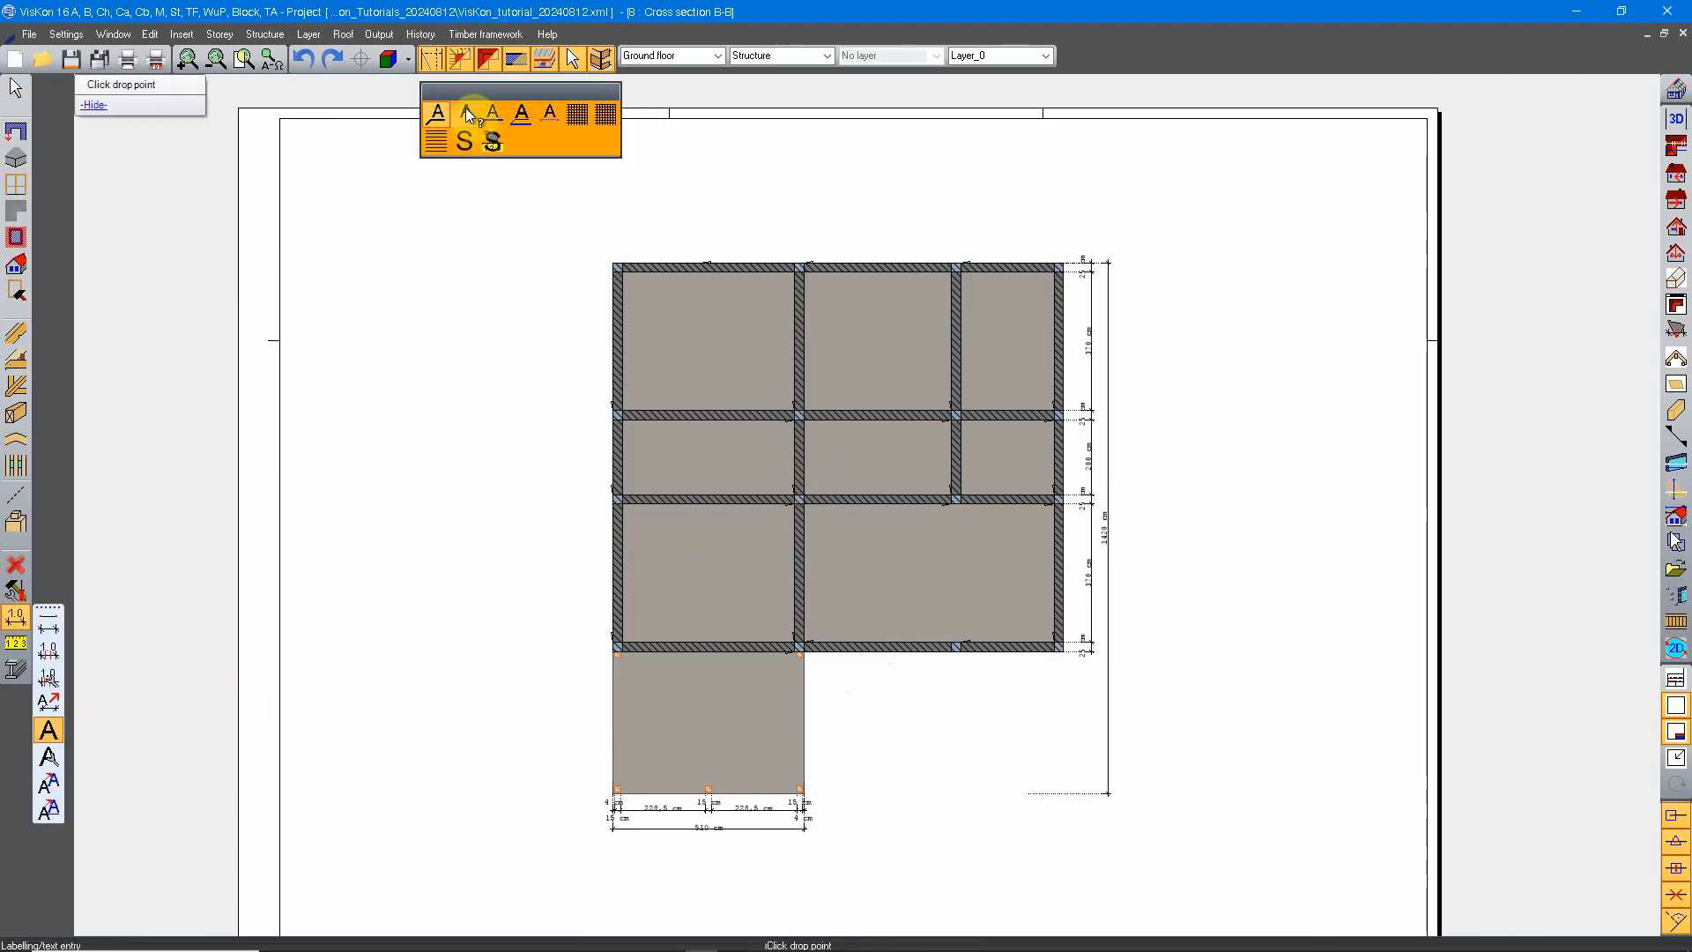
{"action": "left_click", "coordinate": [841, 214]}
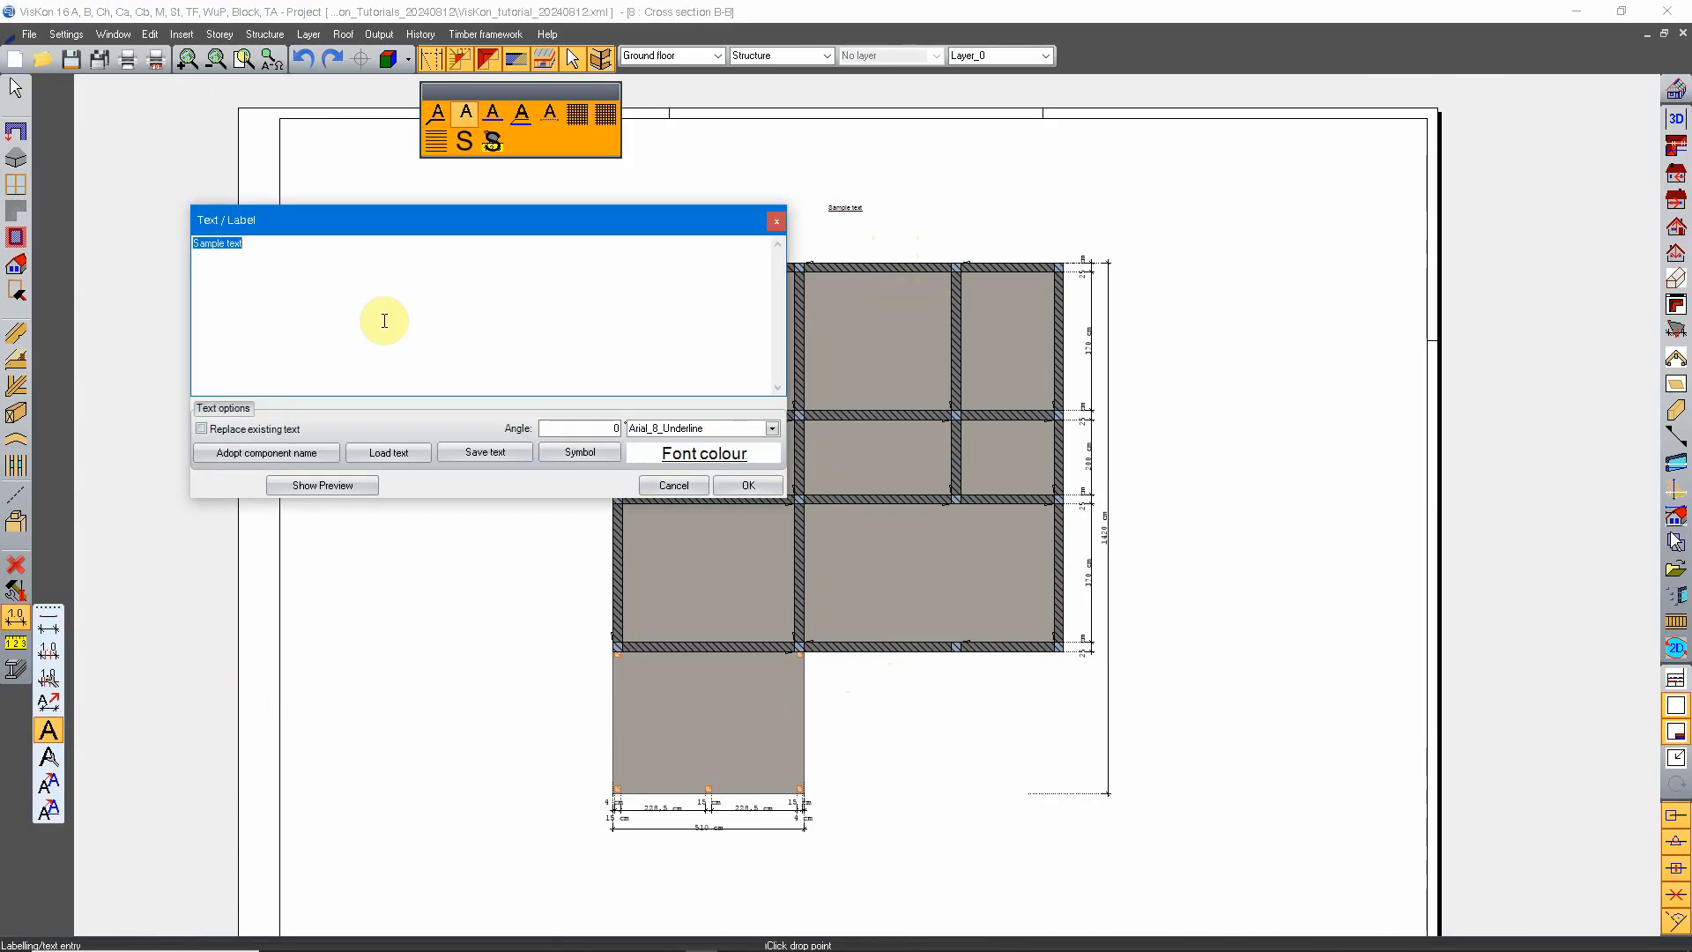
{"action": "type", "text": "Floor plan"}
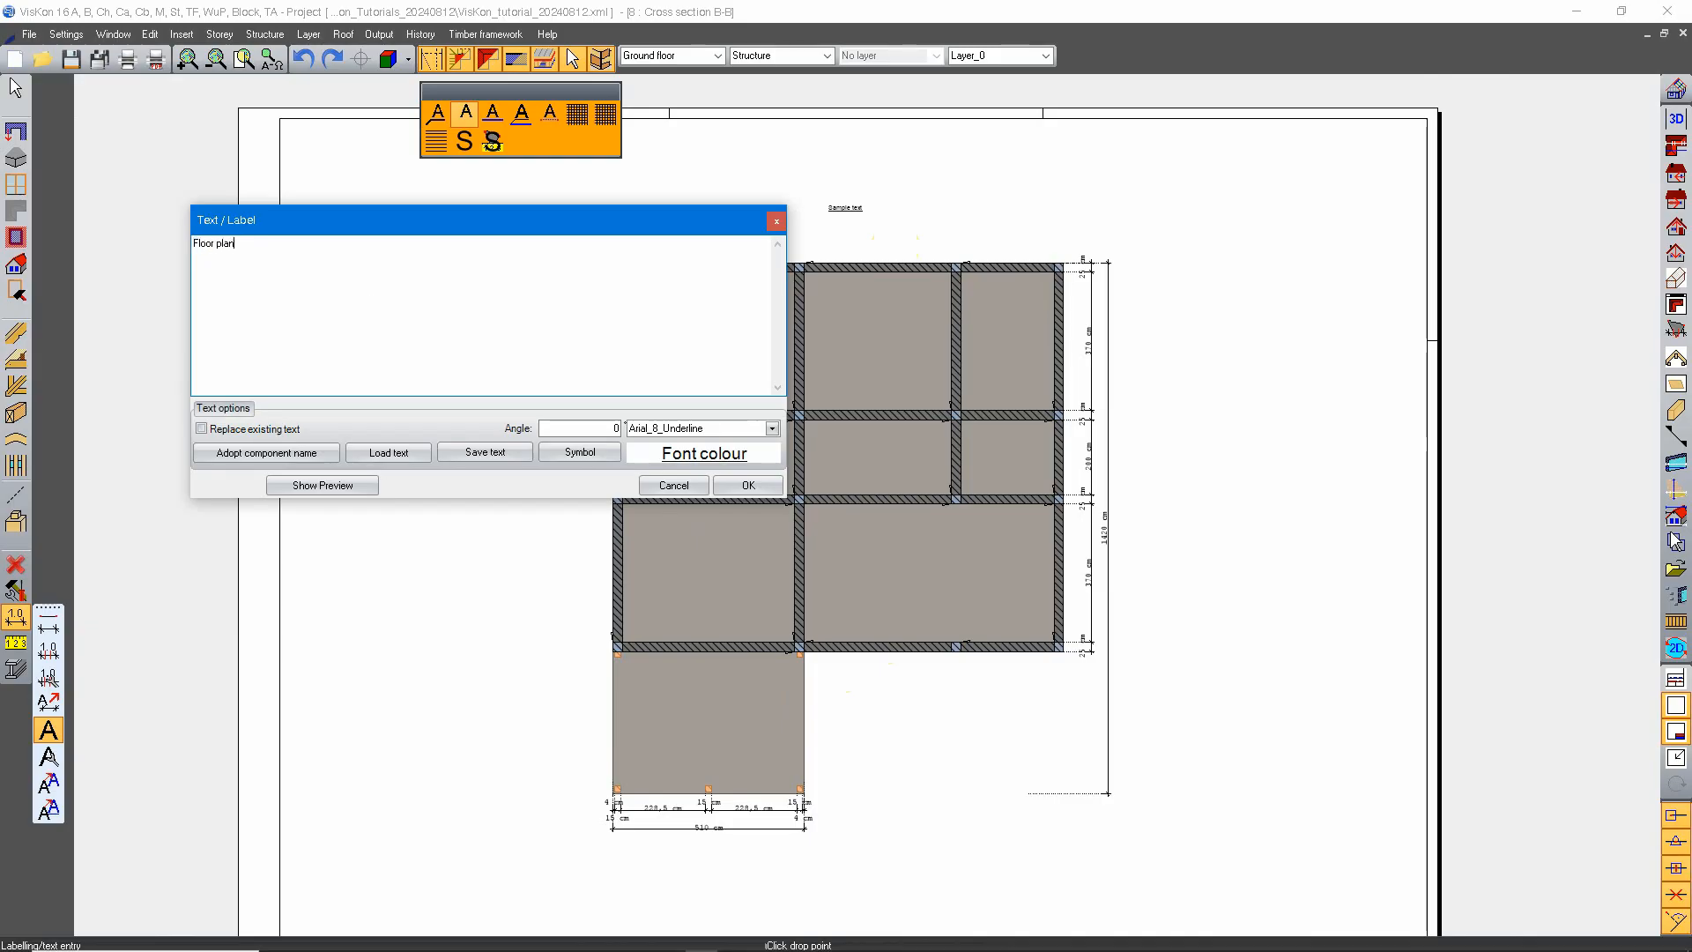
{"action": "left_click", "coordinate": [772, 429]}
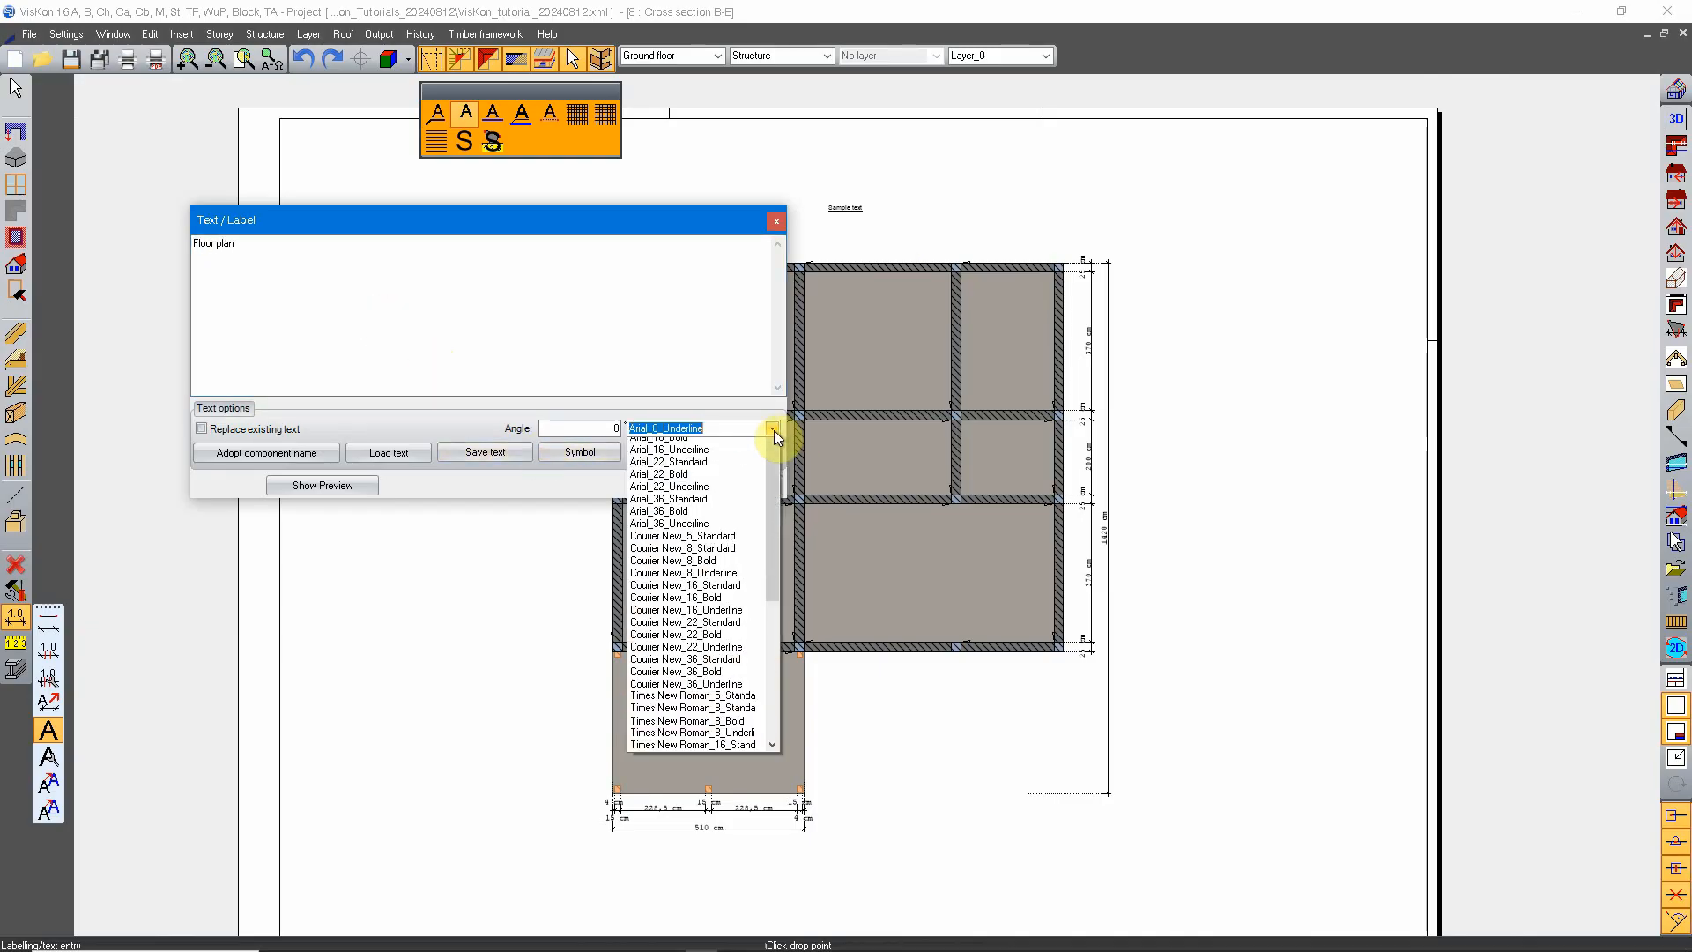
{"action": "left_click", "coordinate": [742, 507]}
{"action": "left_click", "coordinate": [760, 487]}
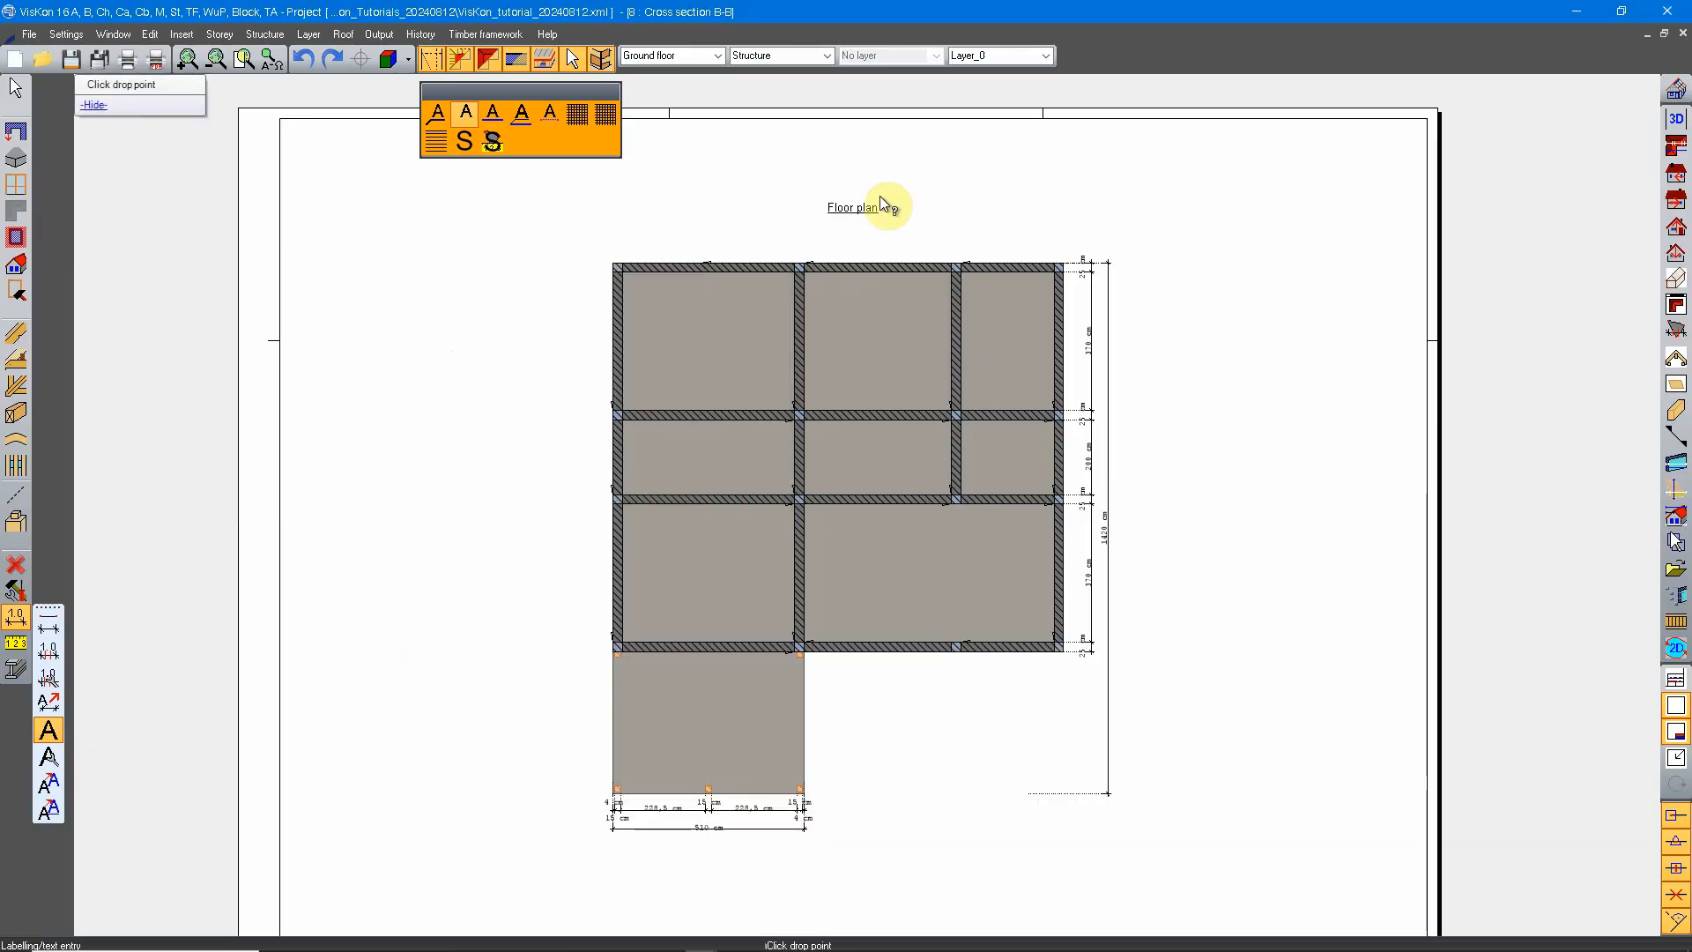
{"action": "scroll", "coordinate": [879, 196], "scroll_direction": "up", "scroll_amount": 2}
{"action": "scroll", "coordinate": [885, 265], "scroll_direction": "down", "scroll_amount": 4}
{"action": "key", "text": "Escape"}
{"action": "scroll", "coordinate": [940, 406], "scroll_direction": "up", "scroll_amount": 1}
{"action": "middle_click_drag", "start_coordinate": [932, 449], "coordinate": [914, 486]}
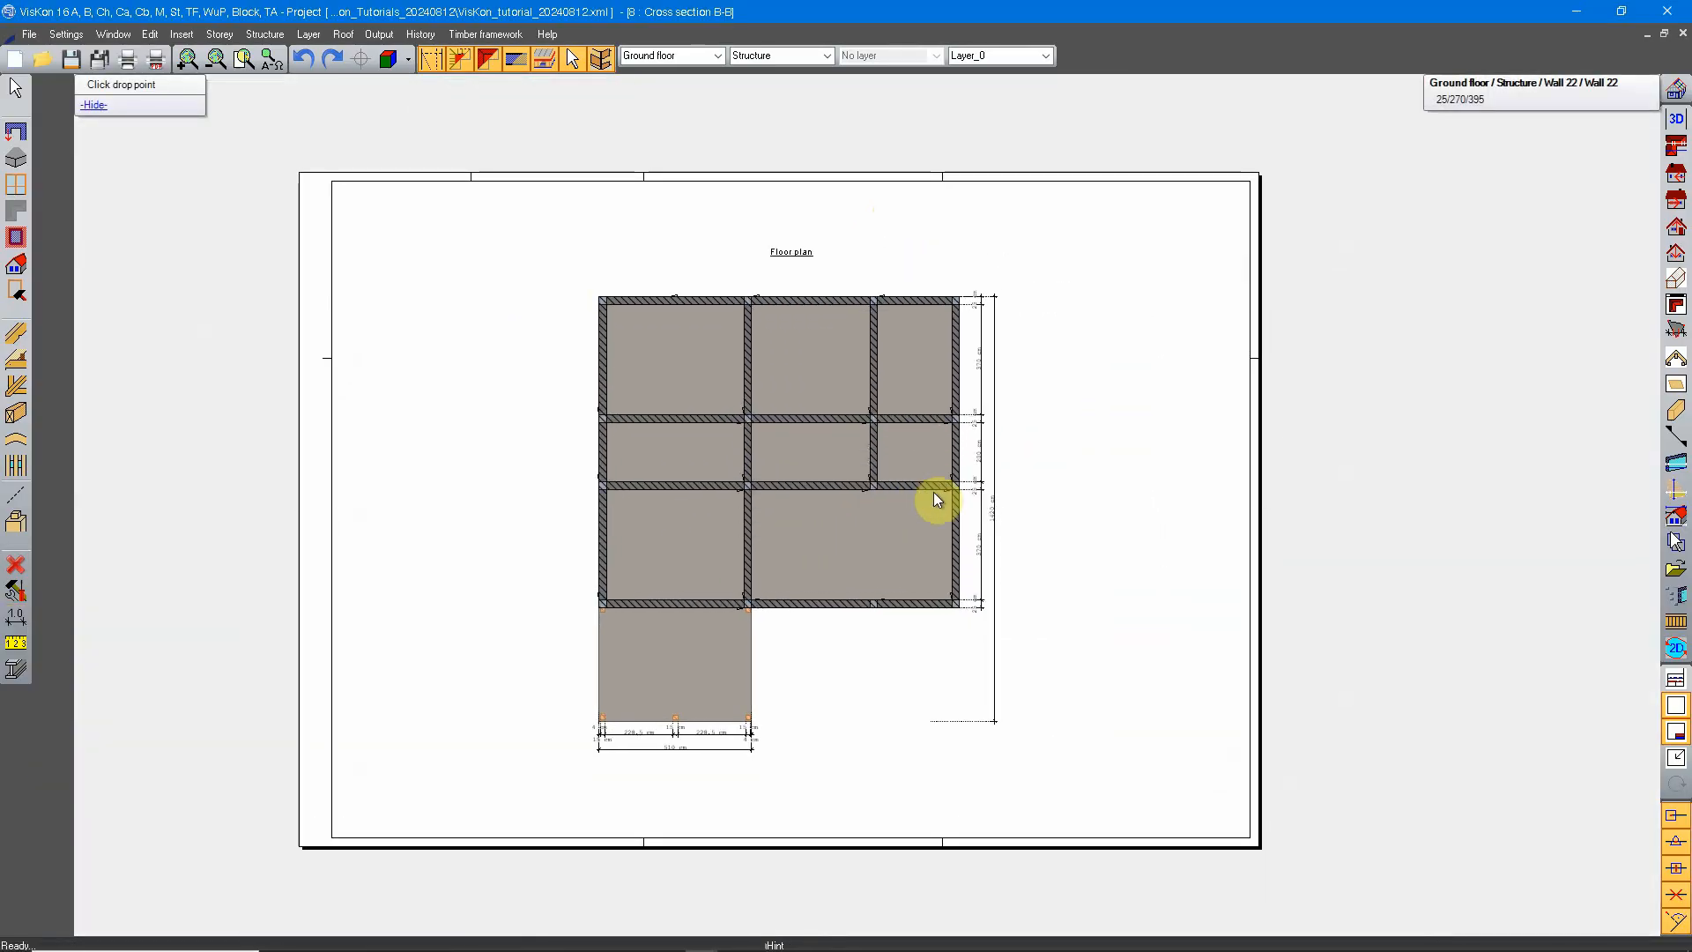
Switch to the 3D view and set a vertical cross section at the ridge end of the terrace roof.
{"action": "left_click", "coordinate": [1676, 119]}
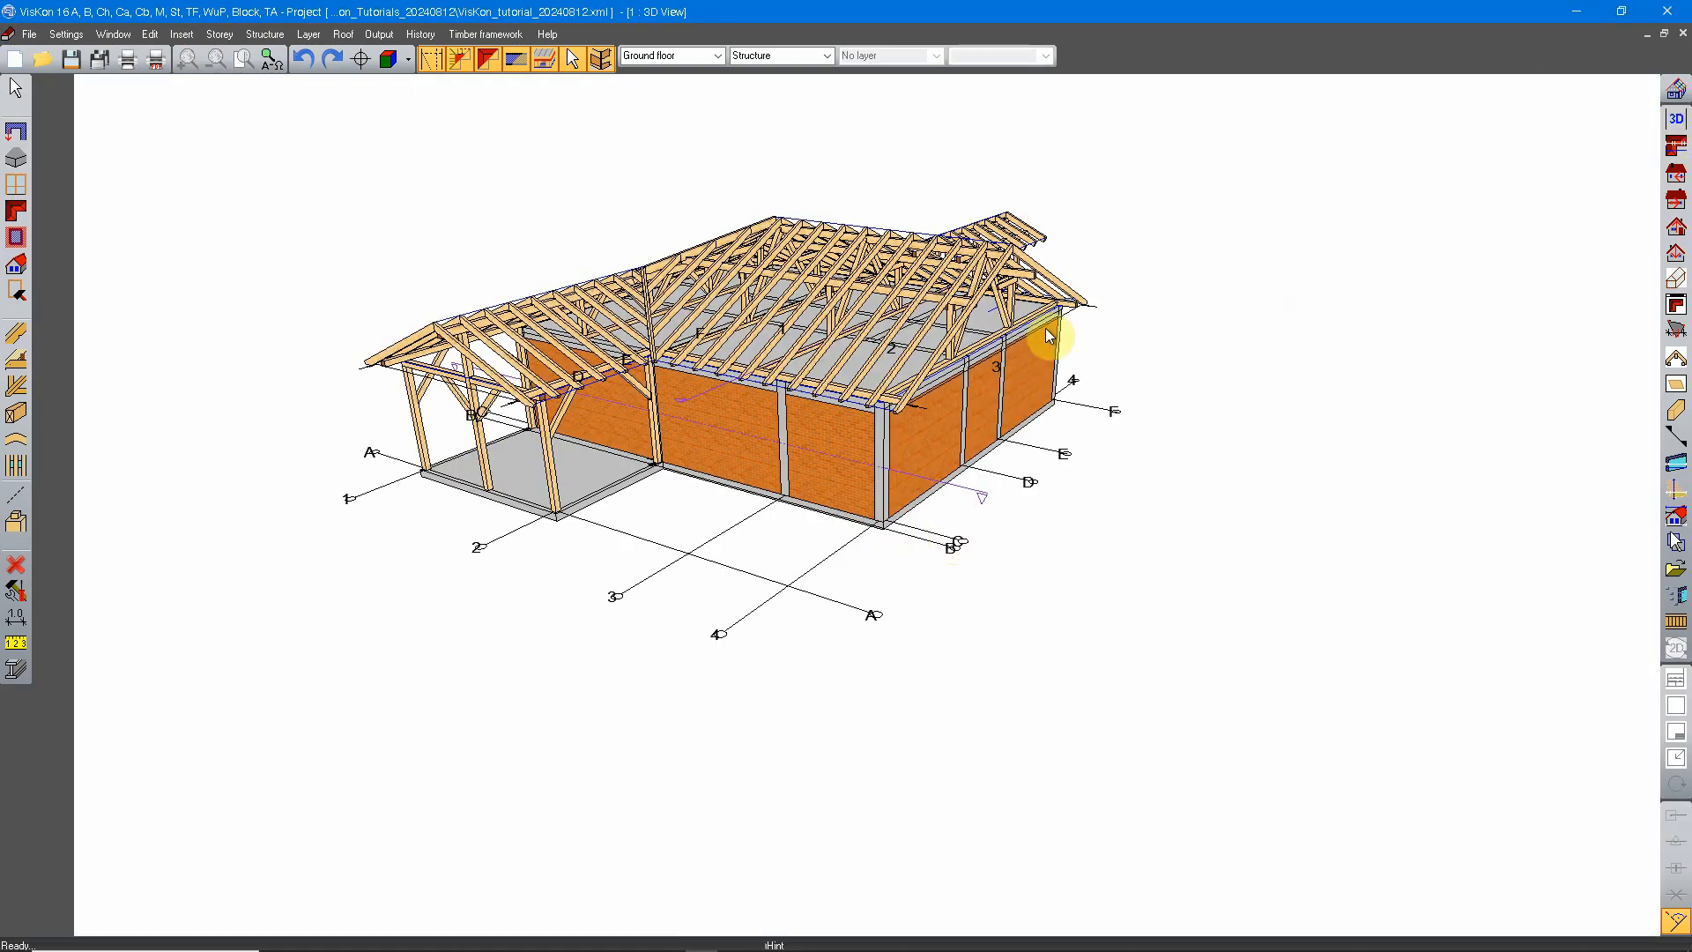
{"action": "middle_click_drag", "start_coordinate": [762, 434], "coordinate": [947, 487]}
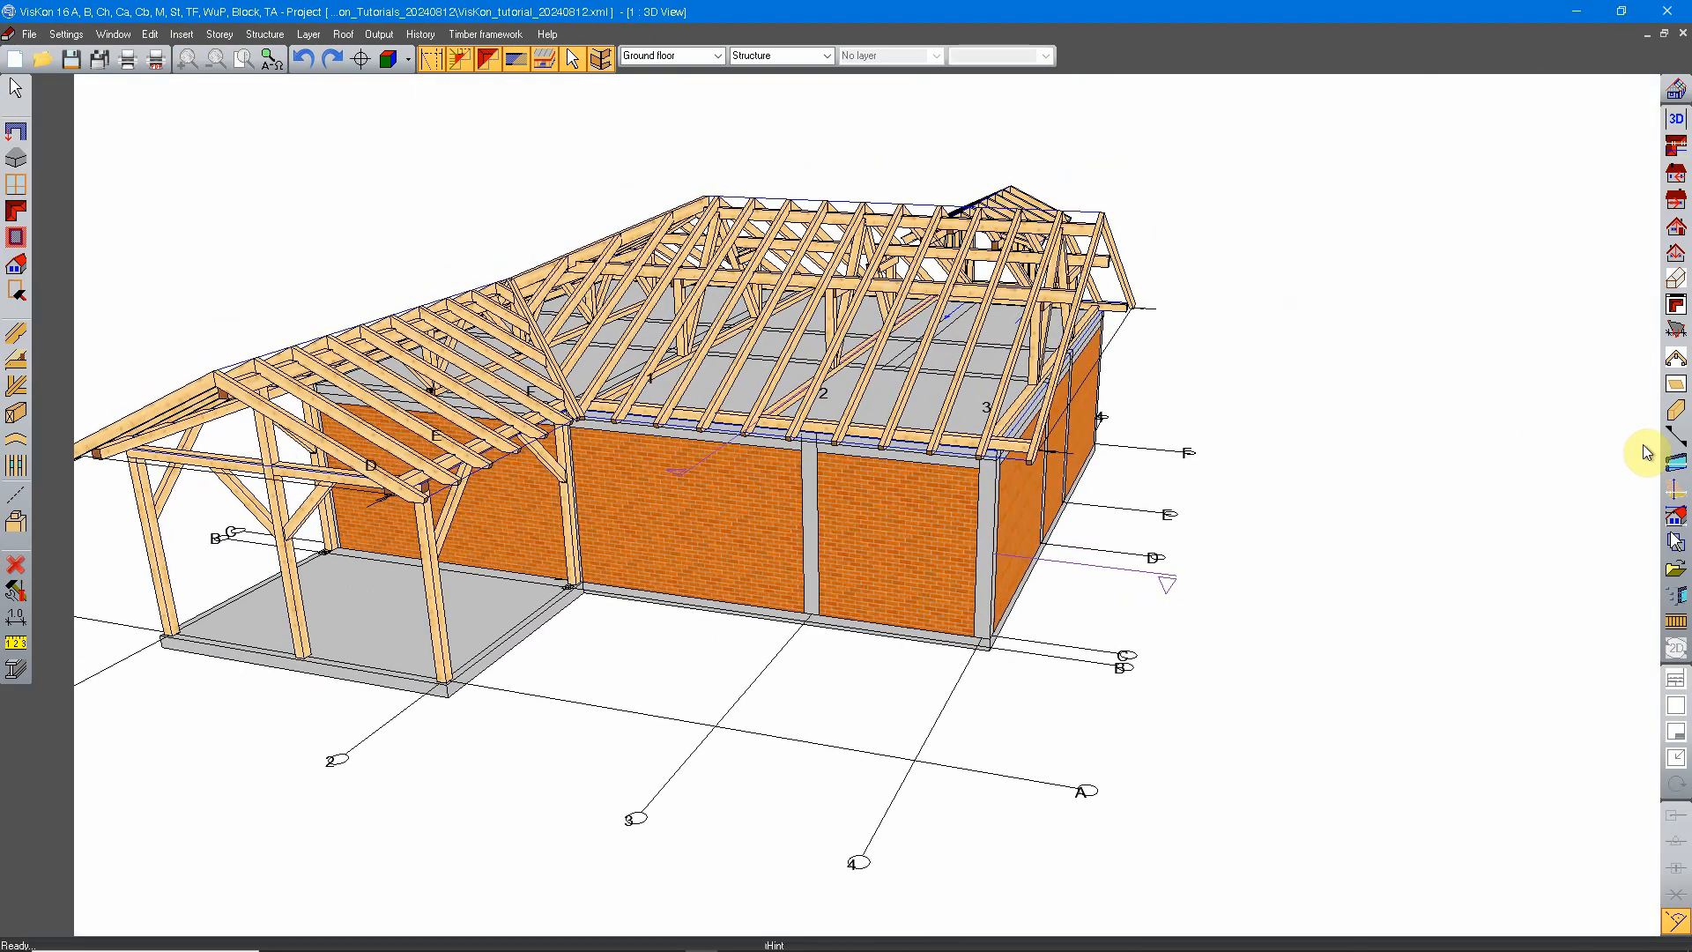
{"action": "left_click", "coordinate": [1676, 438]}
{"action": "left_click", "coordinate": [1477, 136]}
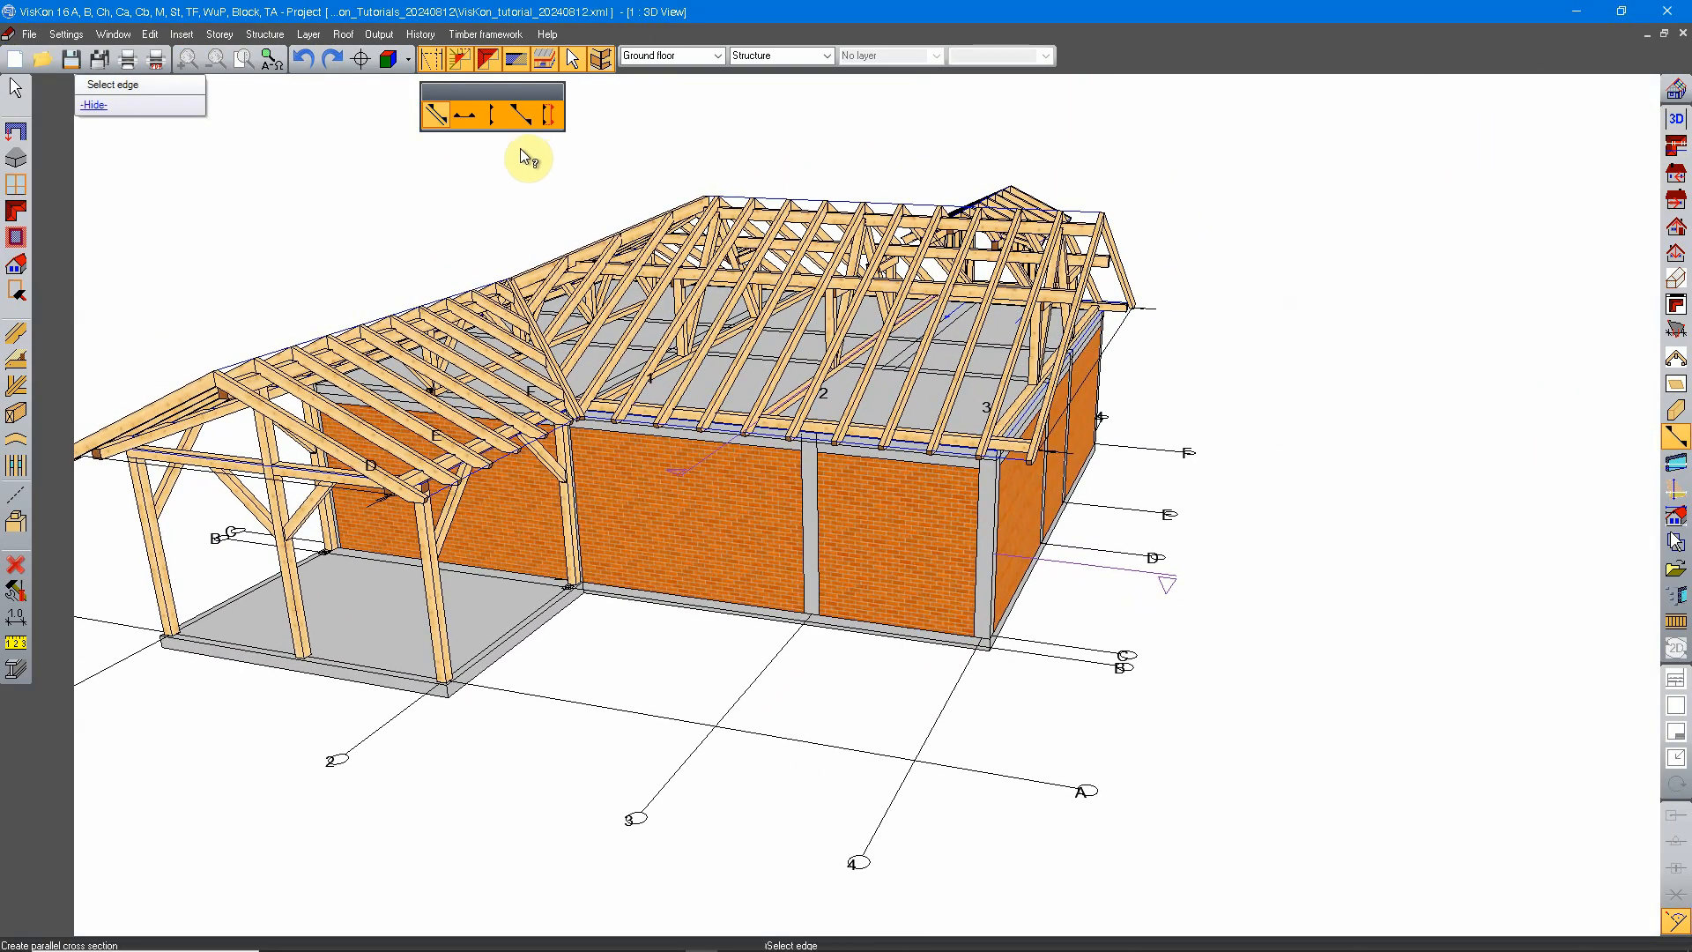
{"action": "left_click", "coordinate": [496, 119]}
{"action": "scroll", "coordinate": [680, 460], "scroll_direction": "down", "scroll_amount": 3}
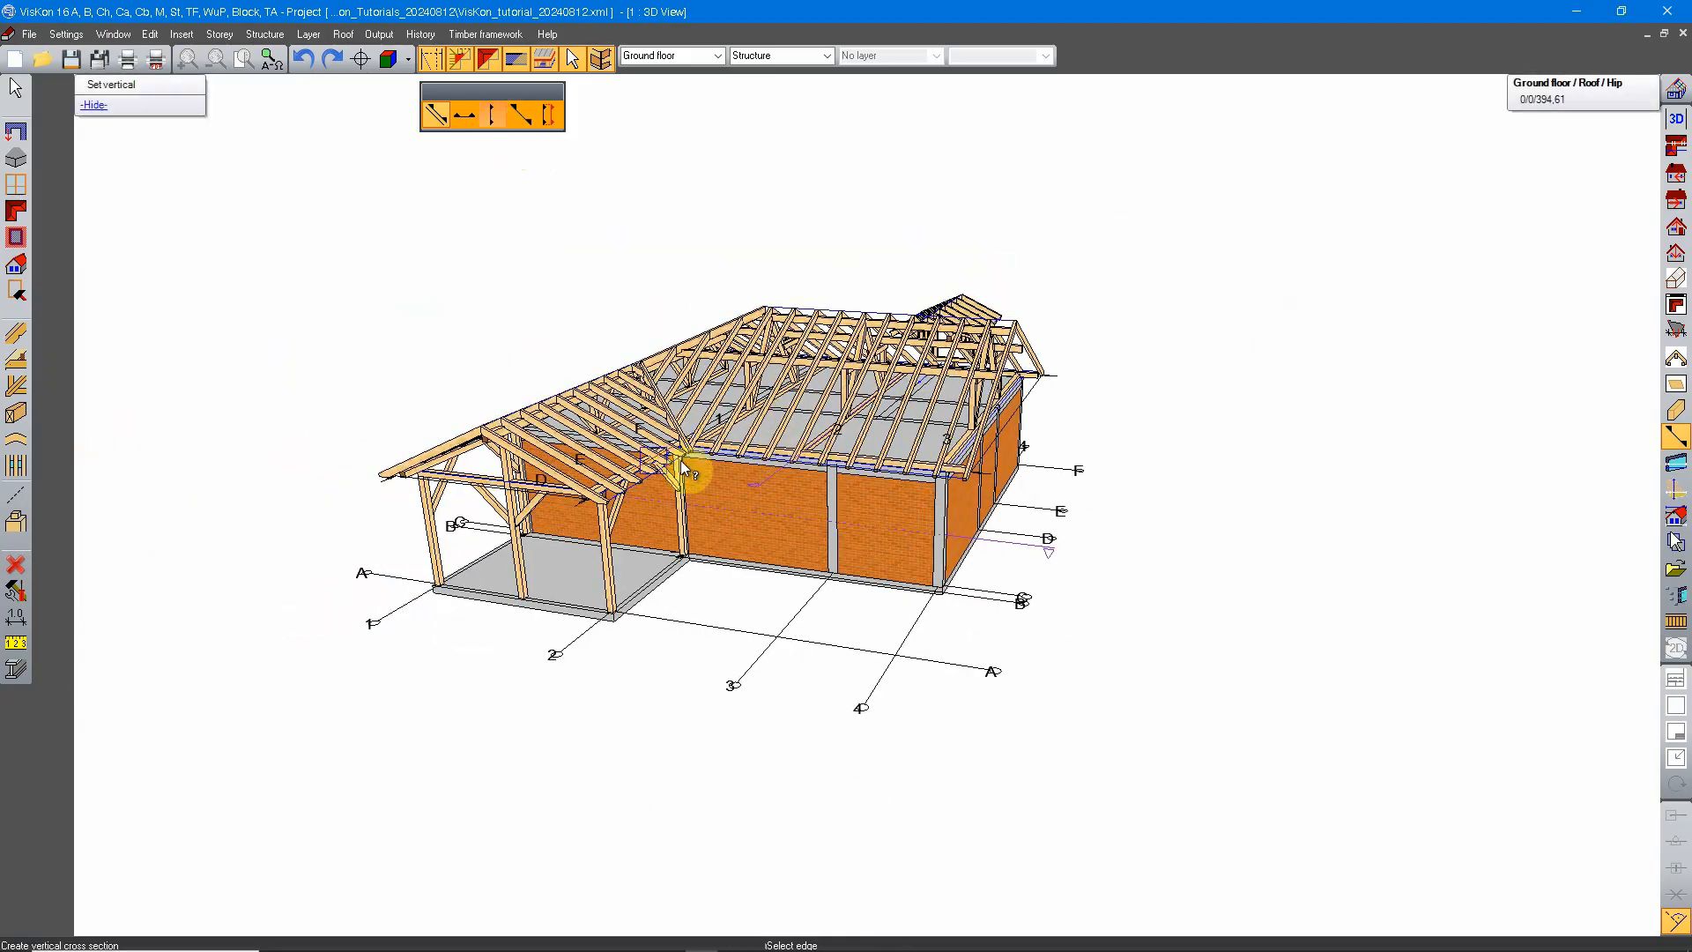
{"action": "middle_click_drag", "start_coordinate": [680, 460], "coordinate": [890, 763]}
{"action": "middle_click_drag", "start_coordinate": [766, 645], "coordinate": [476, 224]}
{"action": "scroll", "coordinate": [914, 589], "scroll_direction": "up", "scroll_amount": 3}
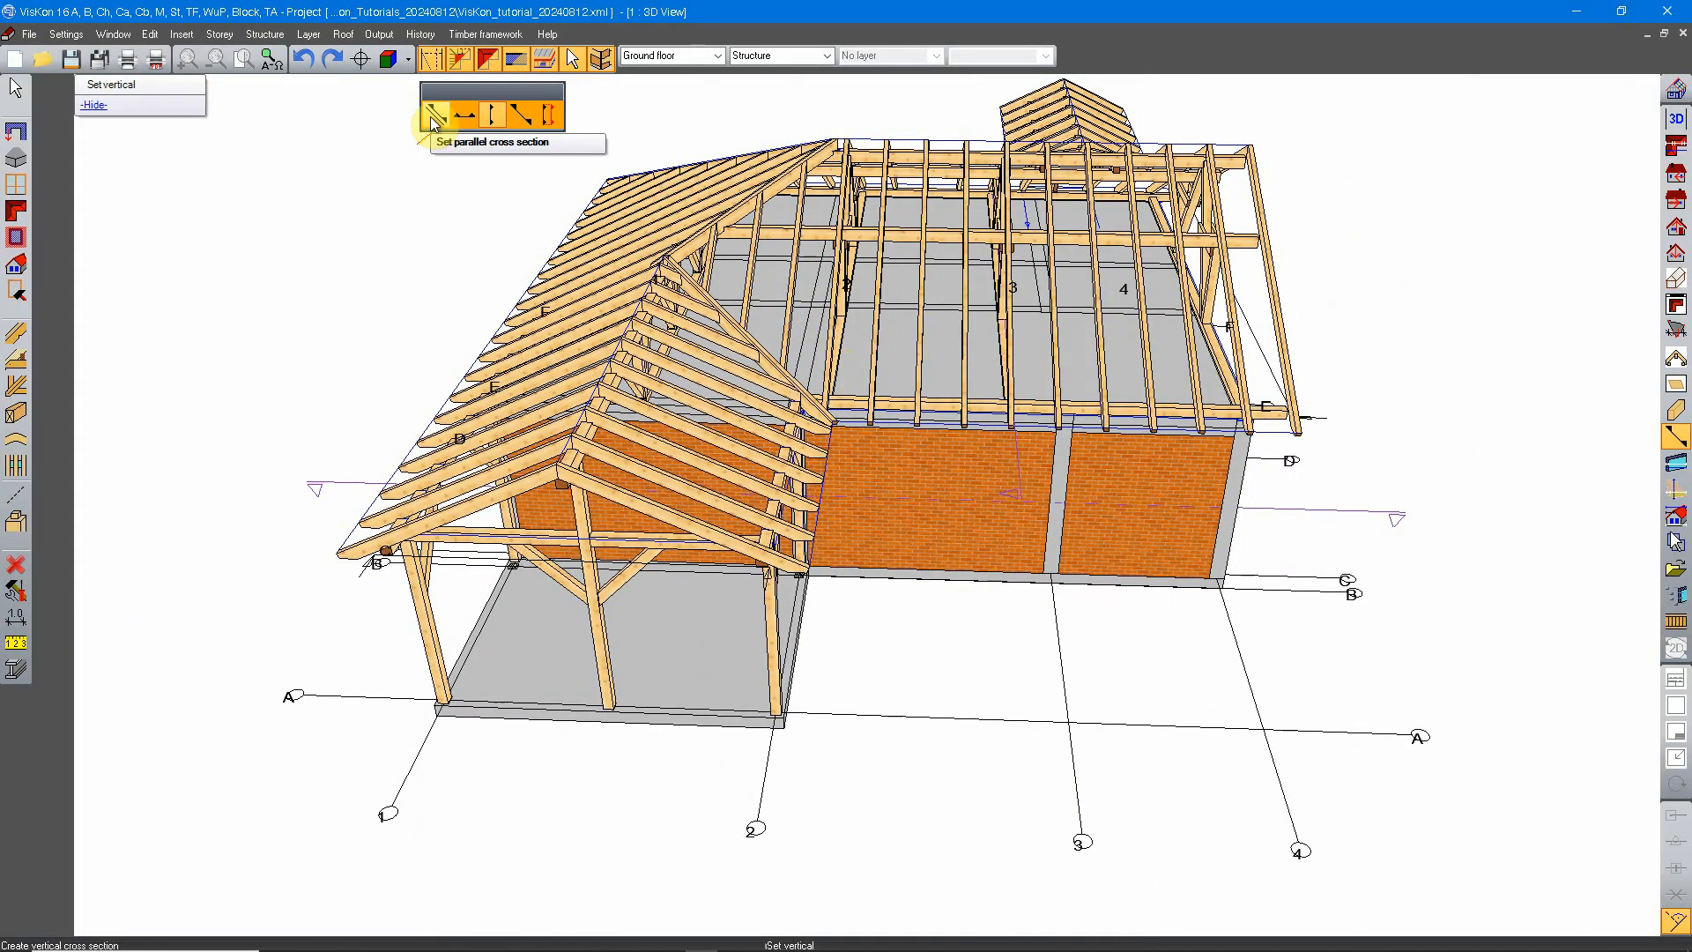
{"action": "middle_click_drag", "start_coordinate": [822, 473], "coordinate": [876, 491]}
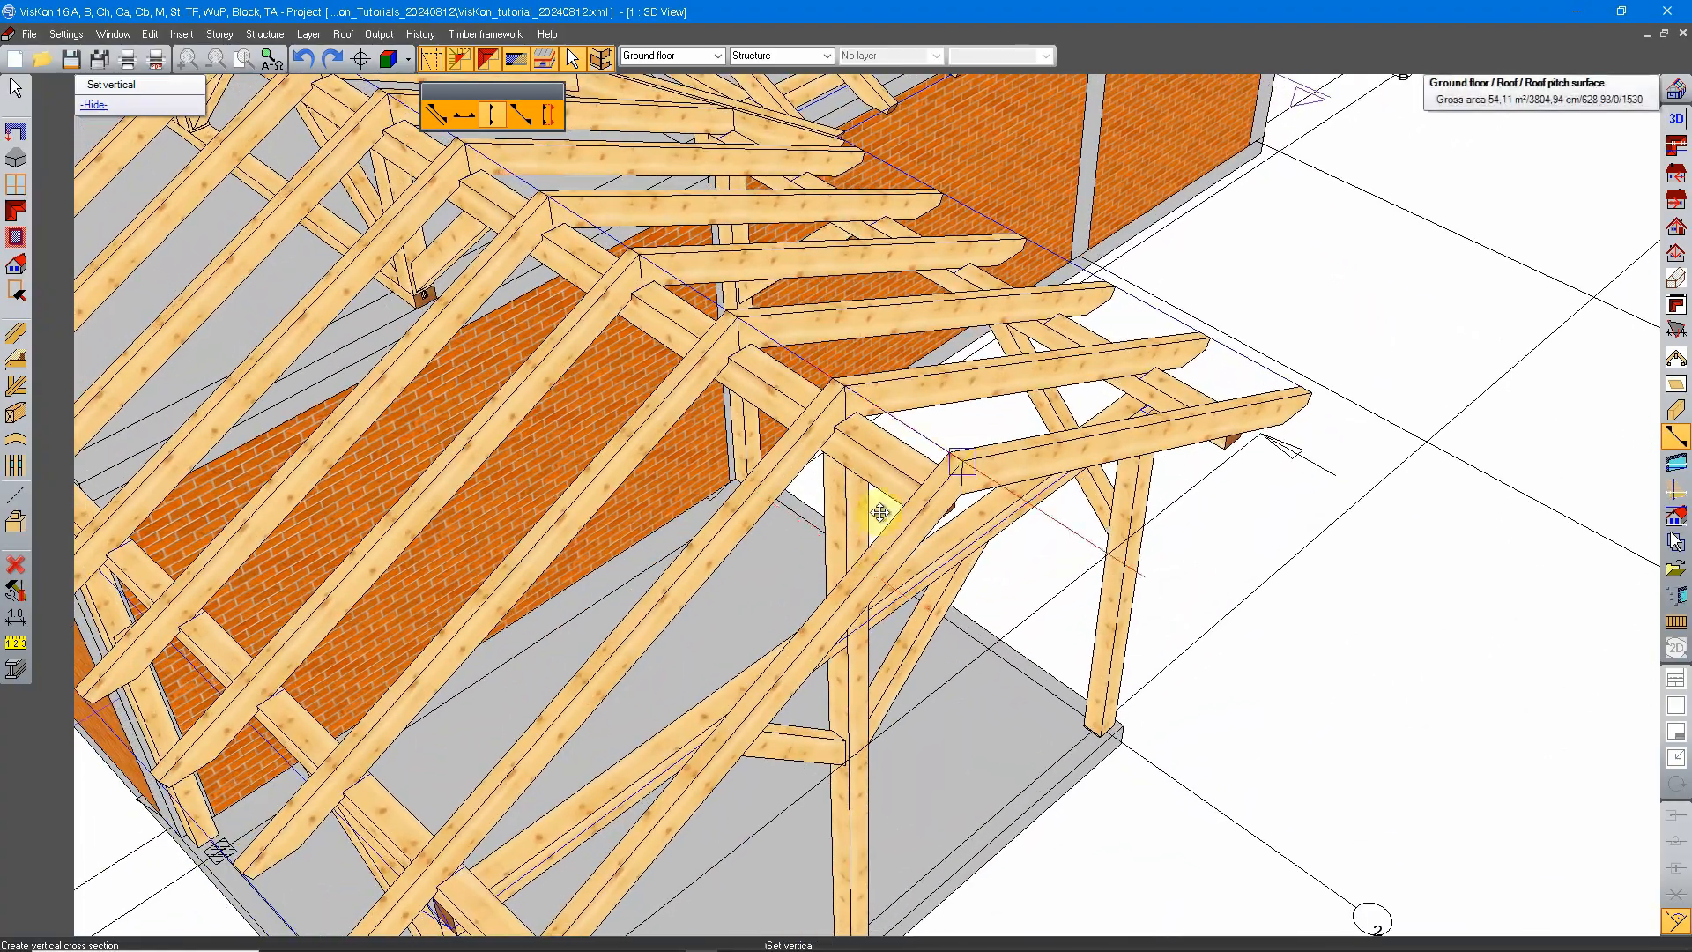
{"action": "left_click", "coordinate": [960, 460]}
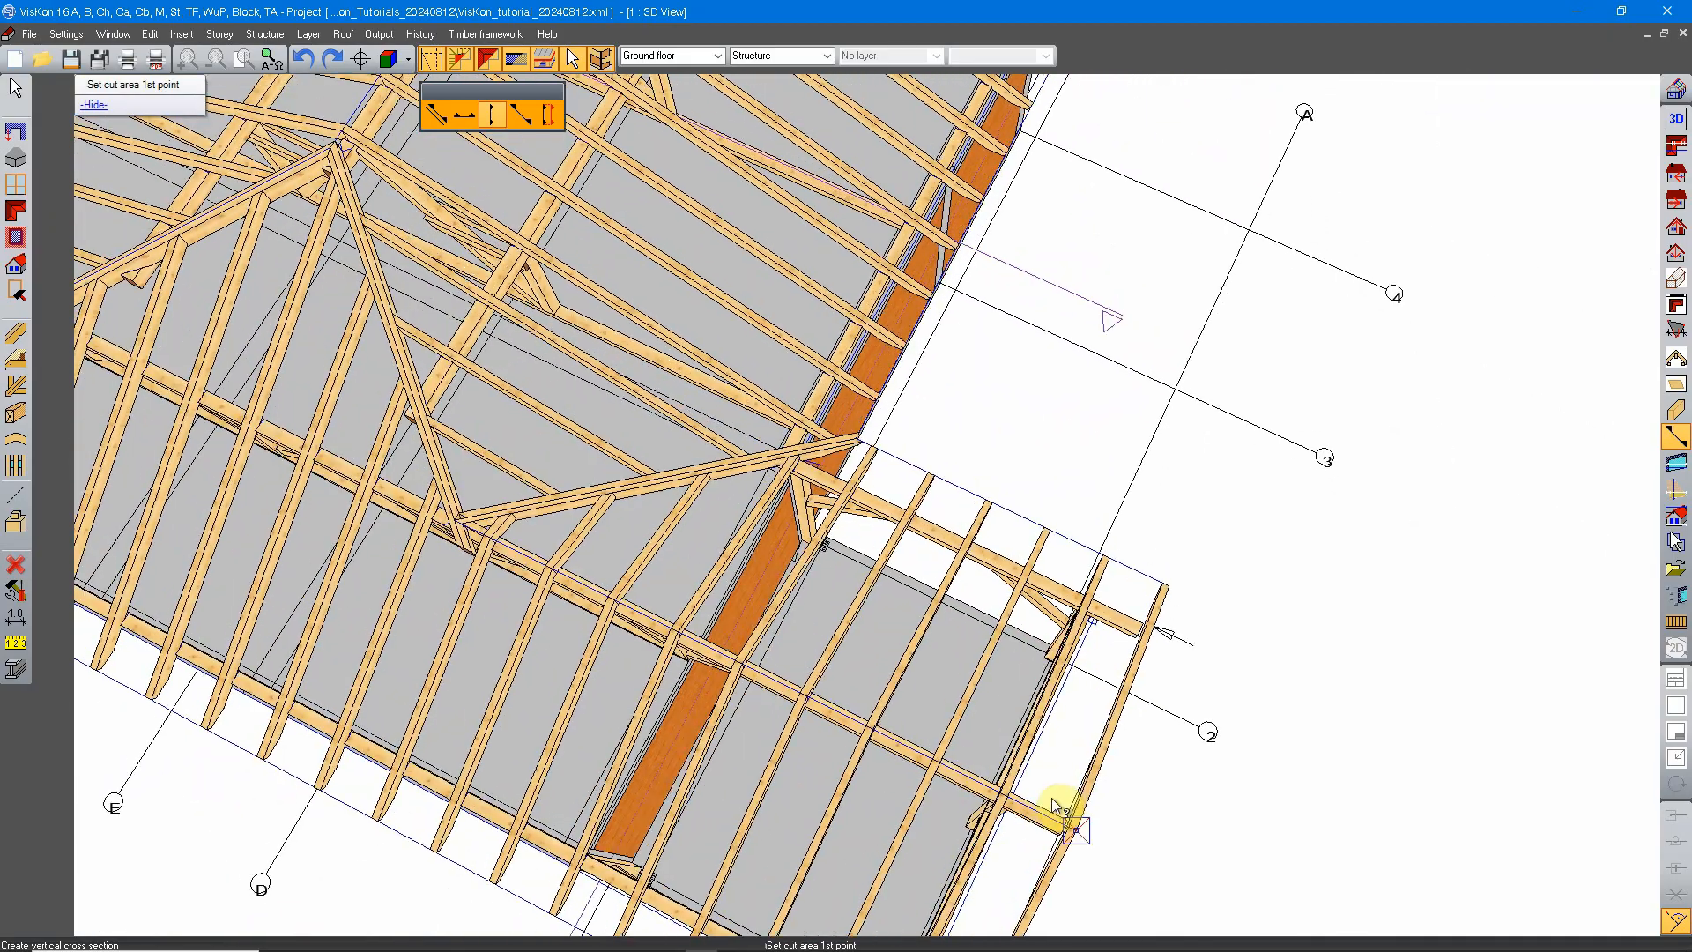
Span the cut area along the terrace roof ridge across the whole house and set the section depth to about 57 cm.
{"action": "scroll", "coordinate": [1051, 798], "scroll_direction": "down", "scroll_amount": 1}
{"action": "middle_click_drag", "start_coordinate": [1051, 798], "coordinate": [888, 639]}
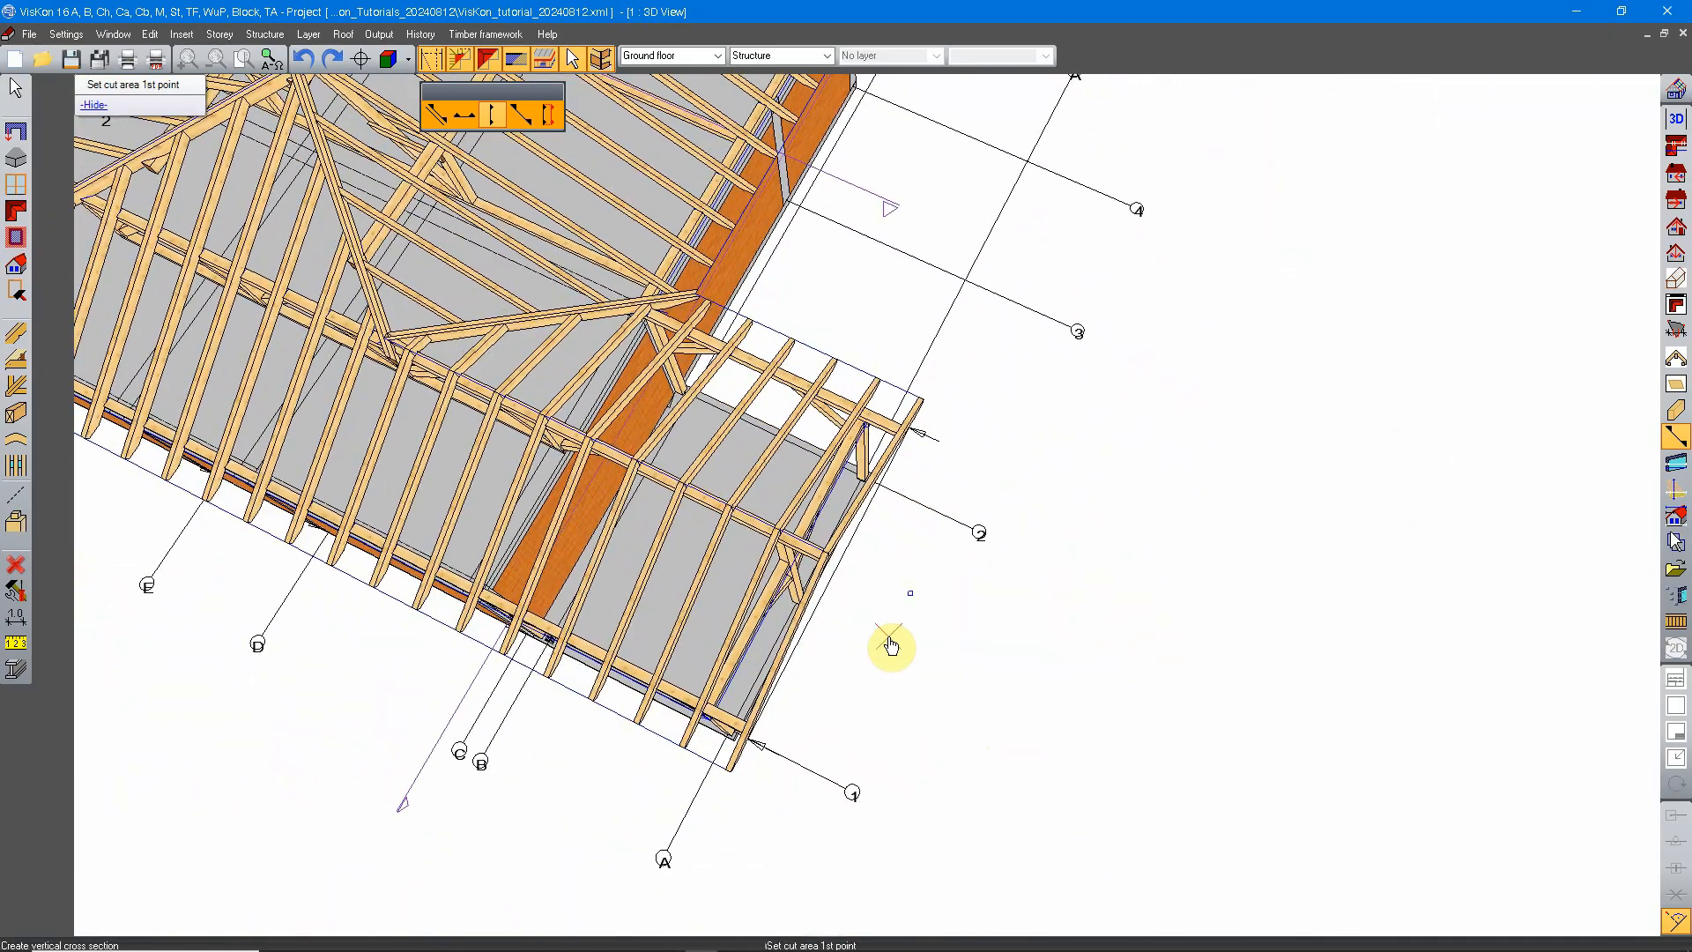
{"action": "scroll", "coordinate": [960, 629], "scroll_direction": "down", "scroll_amount": 1}
{"action": "middle_click_drag", "start_coordinate": [768, 588], "coordinate": [1076, 729]}
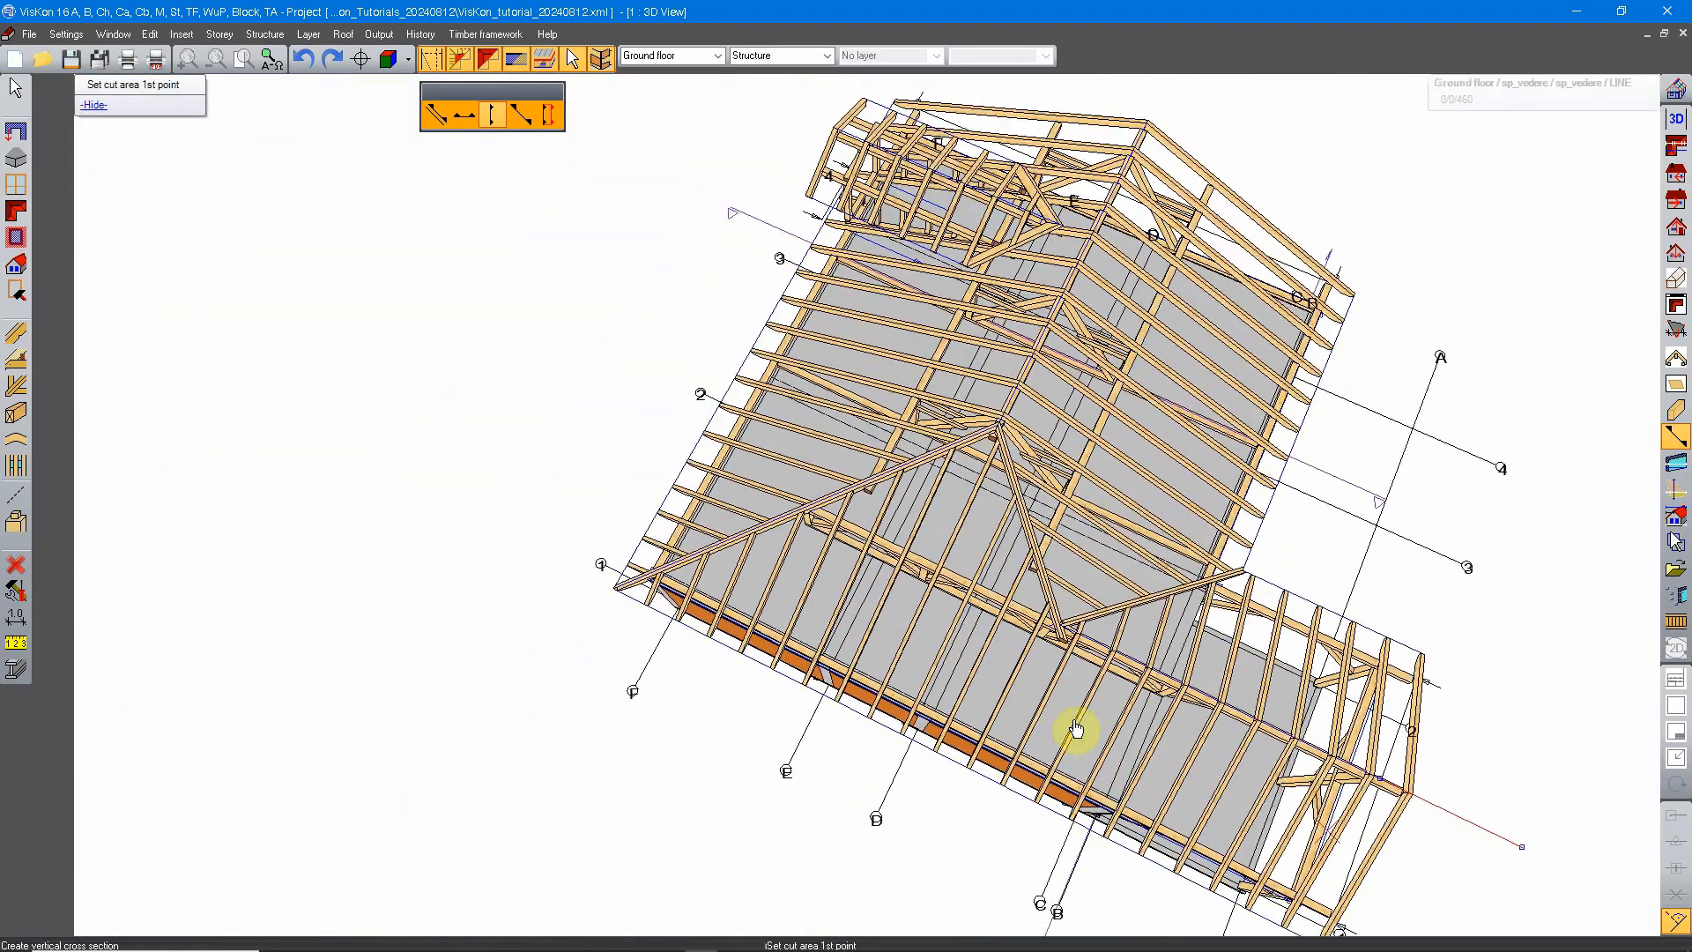
{"action": "left_click", "coordinate": [596, 441]}
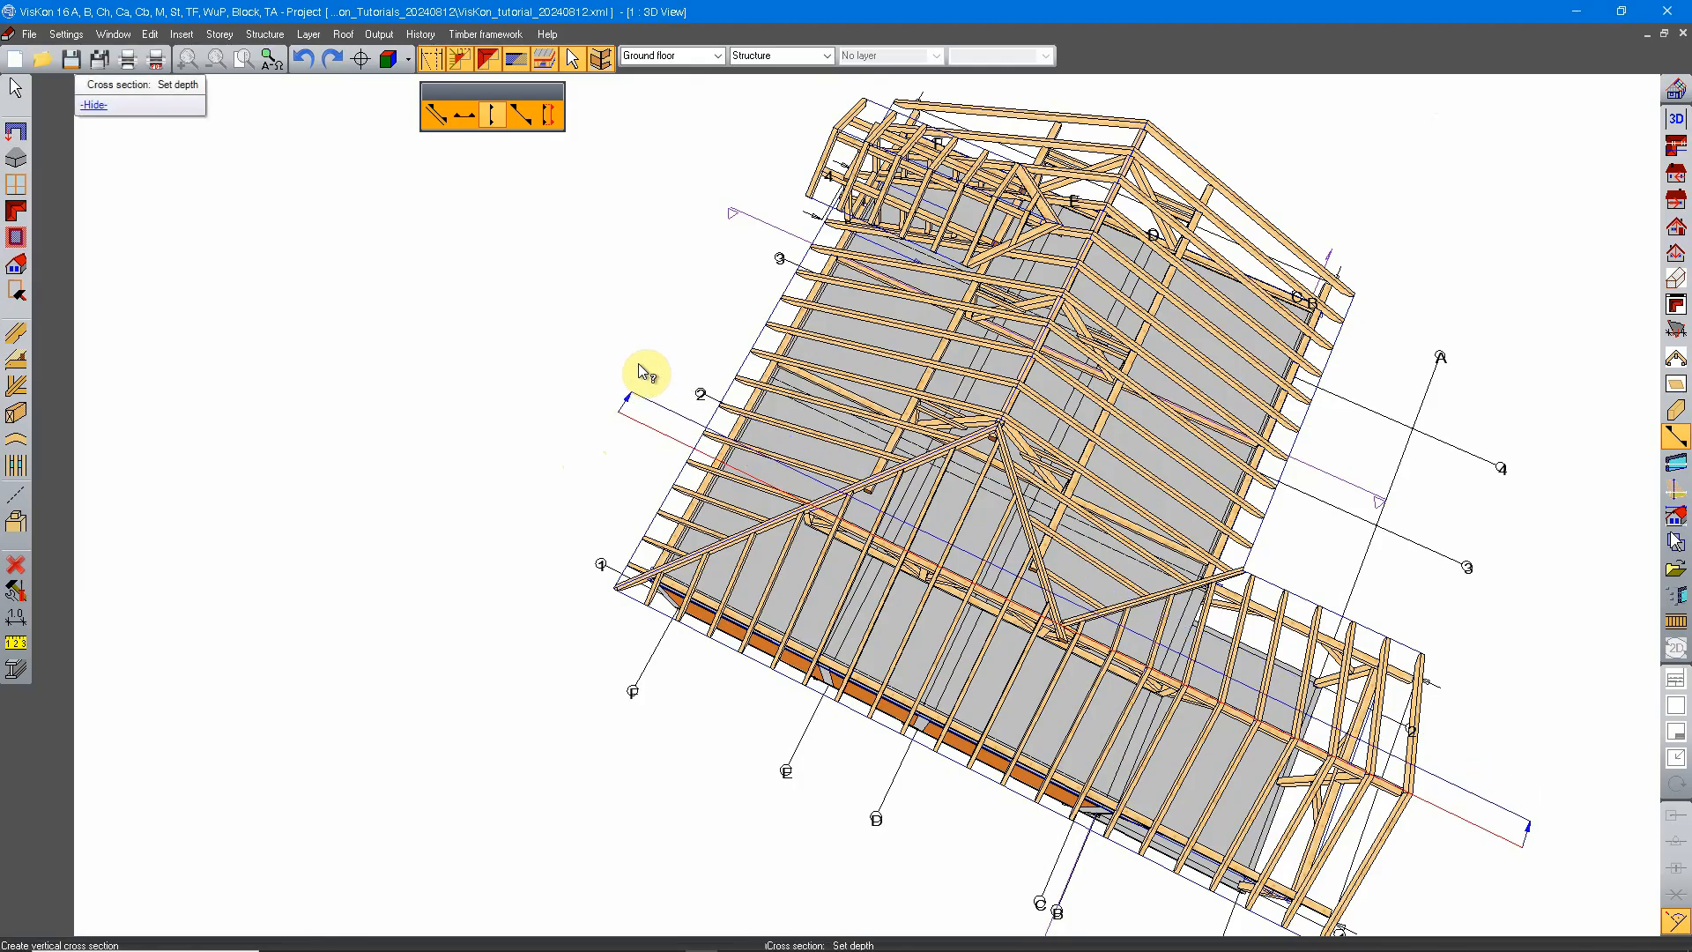
{"action": "left_click", "coordinate": [634, 397]}
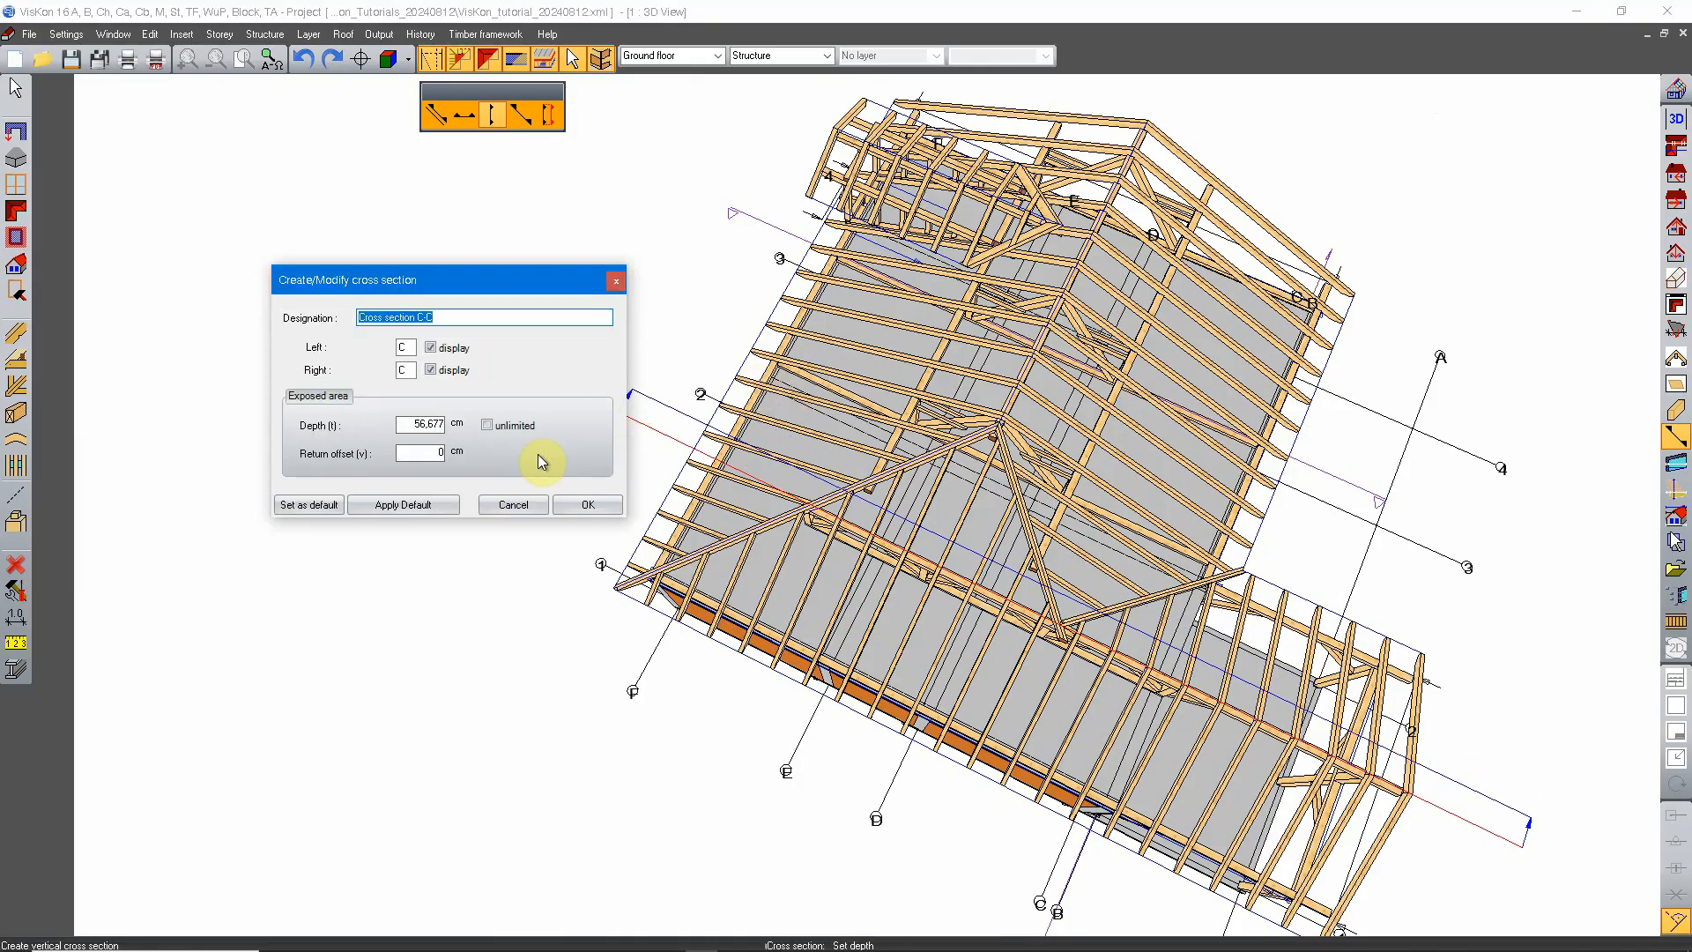
Accept the section settings and create Cross section C-C as plan 9, landscape, at scale 1:35.
{"action": "left_click", "coordinate": [599, 509]}
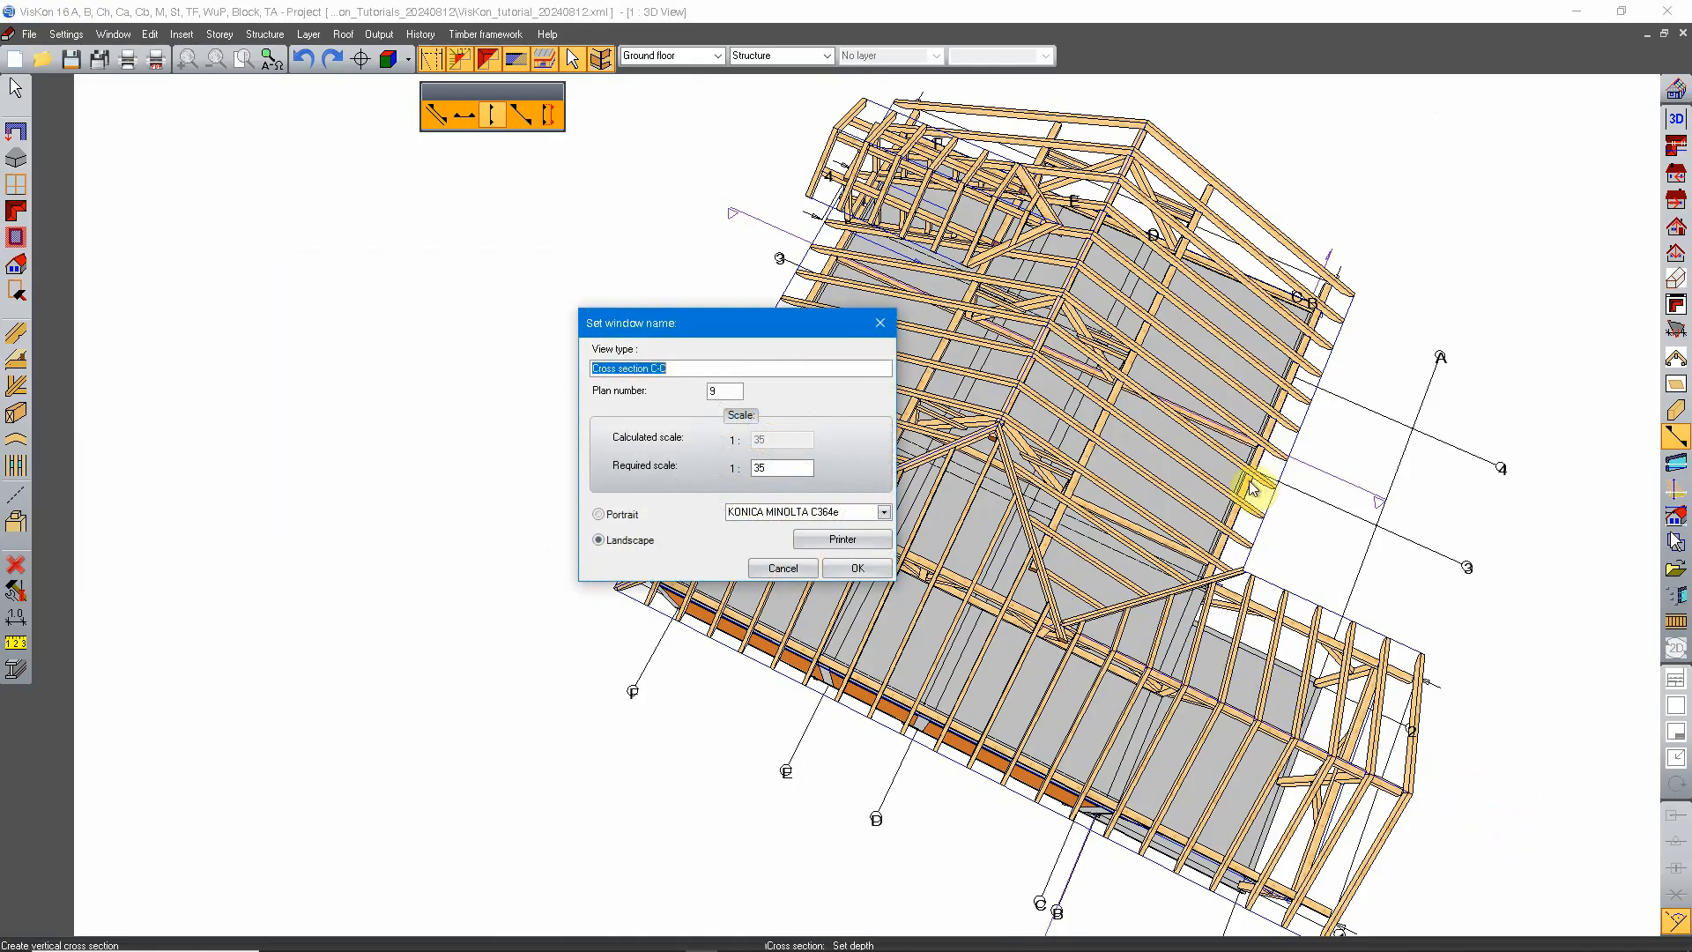
{"action": "left_click", "coordinate": [867, 565]}
Examine the roof truss, rafters, cut walls, floor slab and terrace post in the Cross section C-C plan.
{"action": "middle_click_drag", "start_coordinate": [1030, 527], "coordinate": [986, 529]}
{"action": "scroll", "coordinate": [971, 499], "scroll_direction": "up", "scroll_amount": 3}
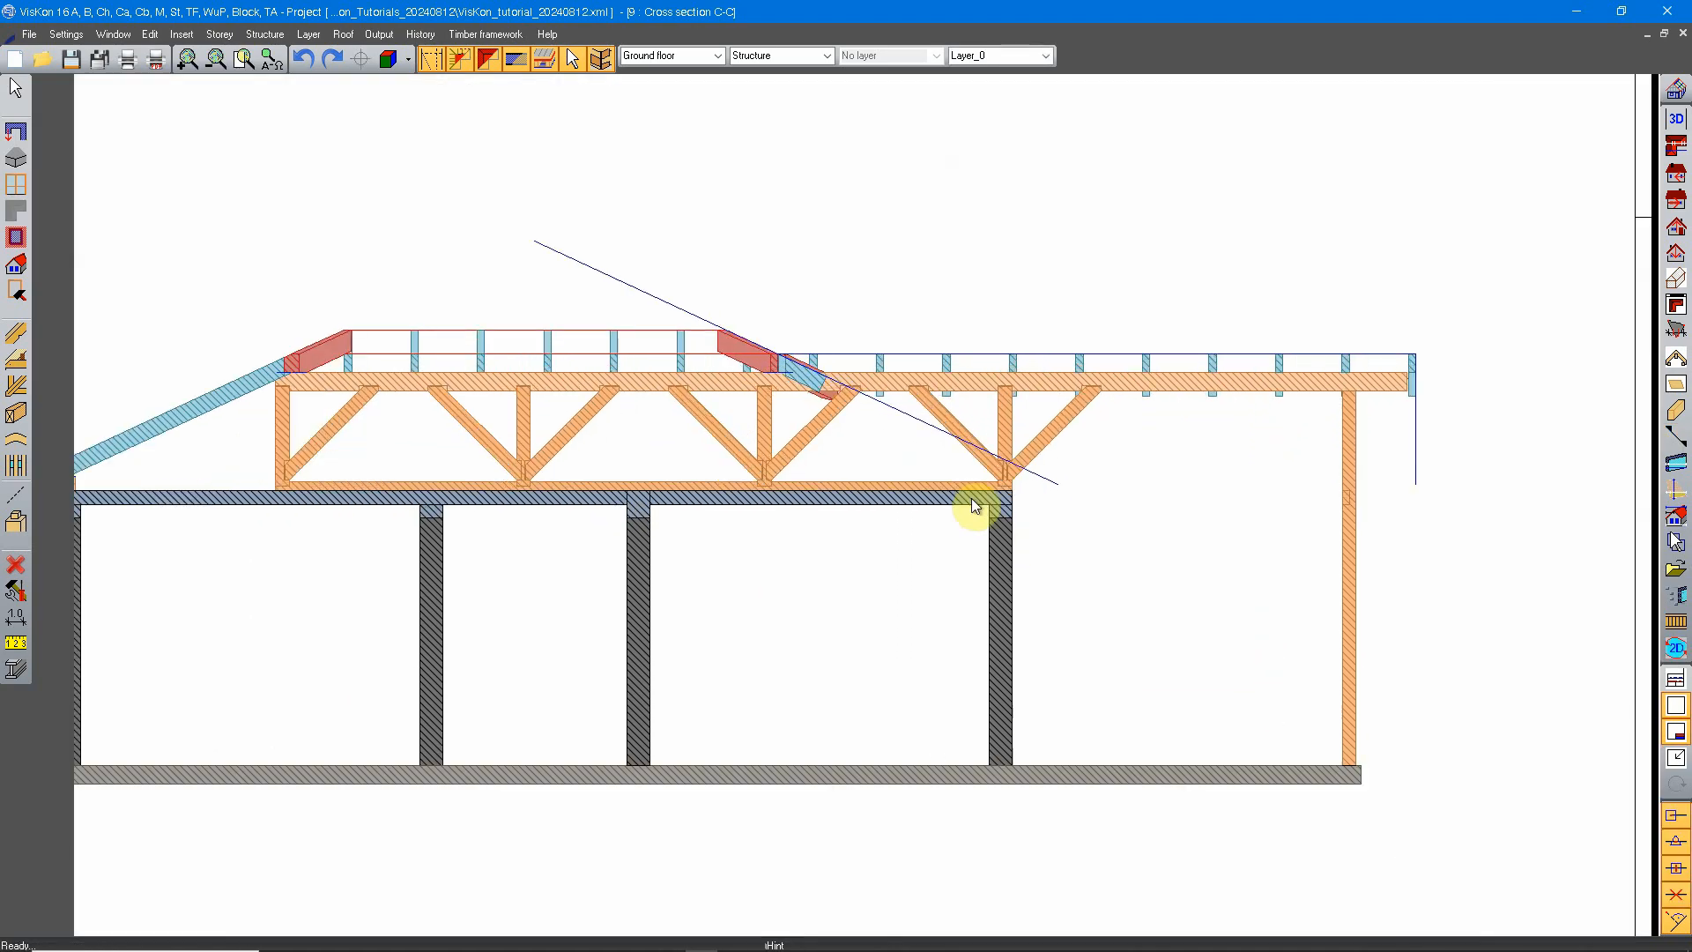
{"action": "scroll", "coordinate": [1013, 485], "scroll_direction": "down", "scroll_amount": 3}
{"action": "middle_click_drag", "start_coordinate": [1131, 566], "coordinate": [1071, 542]}
{"action": "middle_click_drag", "start_coordinate": [666, 627], "coordinate": [766, 585]}
{"action": "middle_click_drag", "start_coordinate": [826, 492], "coordinate": [877, 578]}
{"action": "scroll", "coordinate": [763, 480], "scroll_direction": "up", "scroll_amount": 3}
{"action": "middle_click_drag", "start_coordinate": [1161, 560], "coordinate": [601, 528]}
{"action": "scroll", "coordinate": [717, 529], "scroll_direction": "down", "scroll_amount": 2}
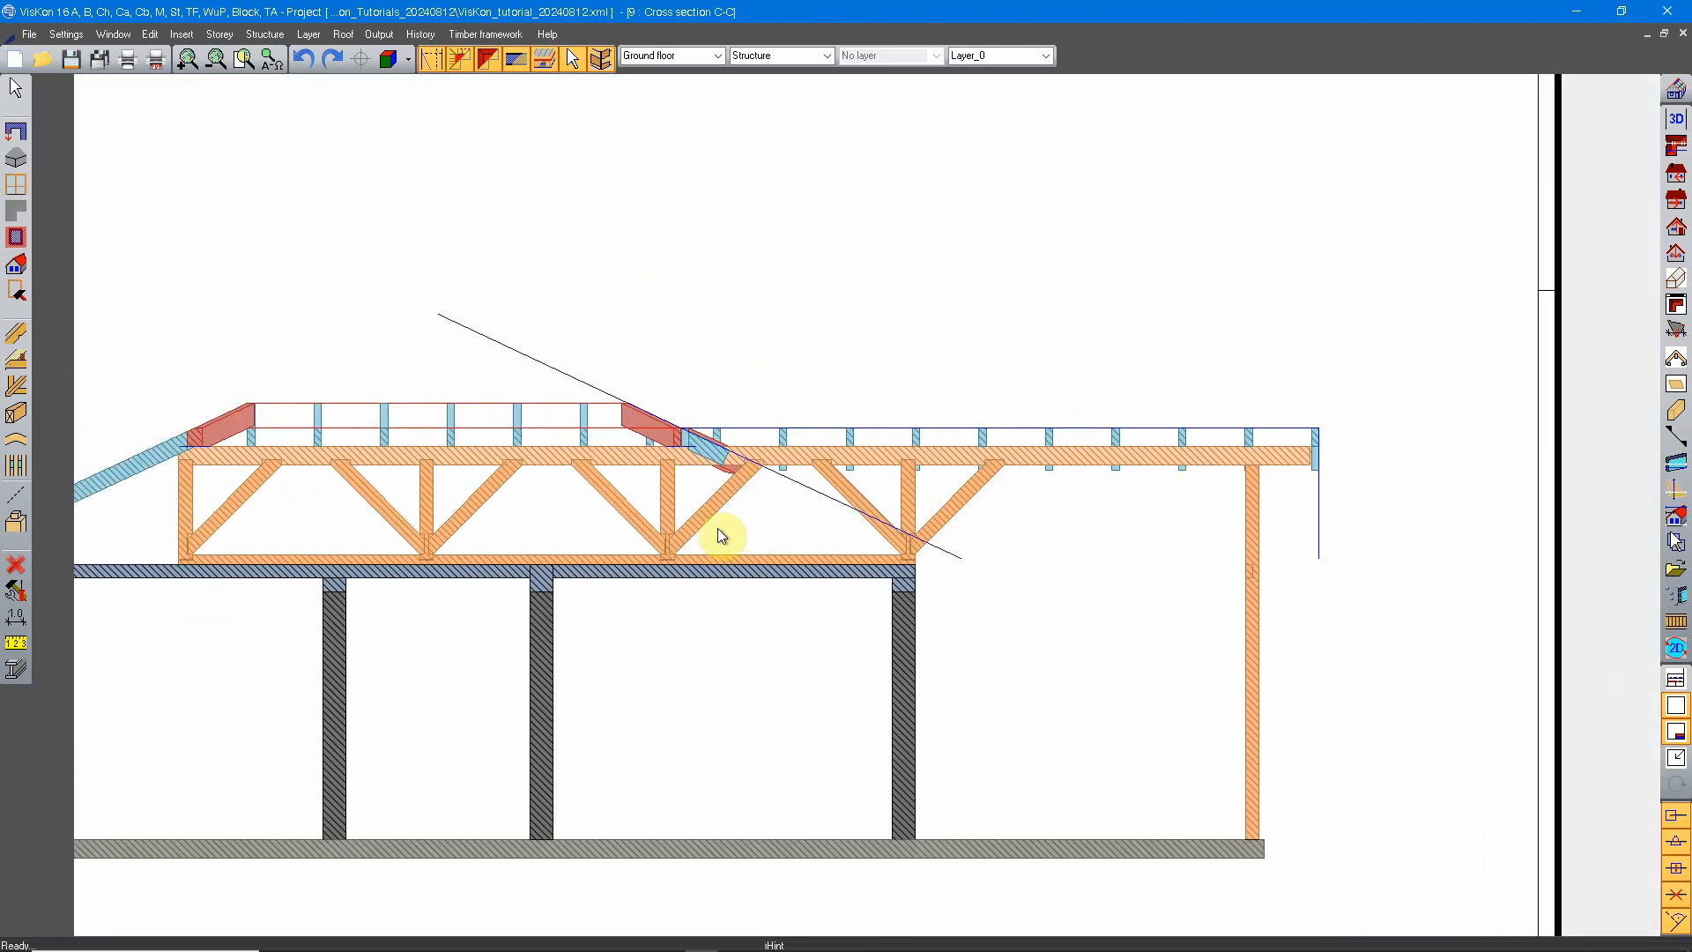
{"action": "middle_click_drag", "start_coordinate": [744, 646], "coordinate": [983, 548]}
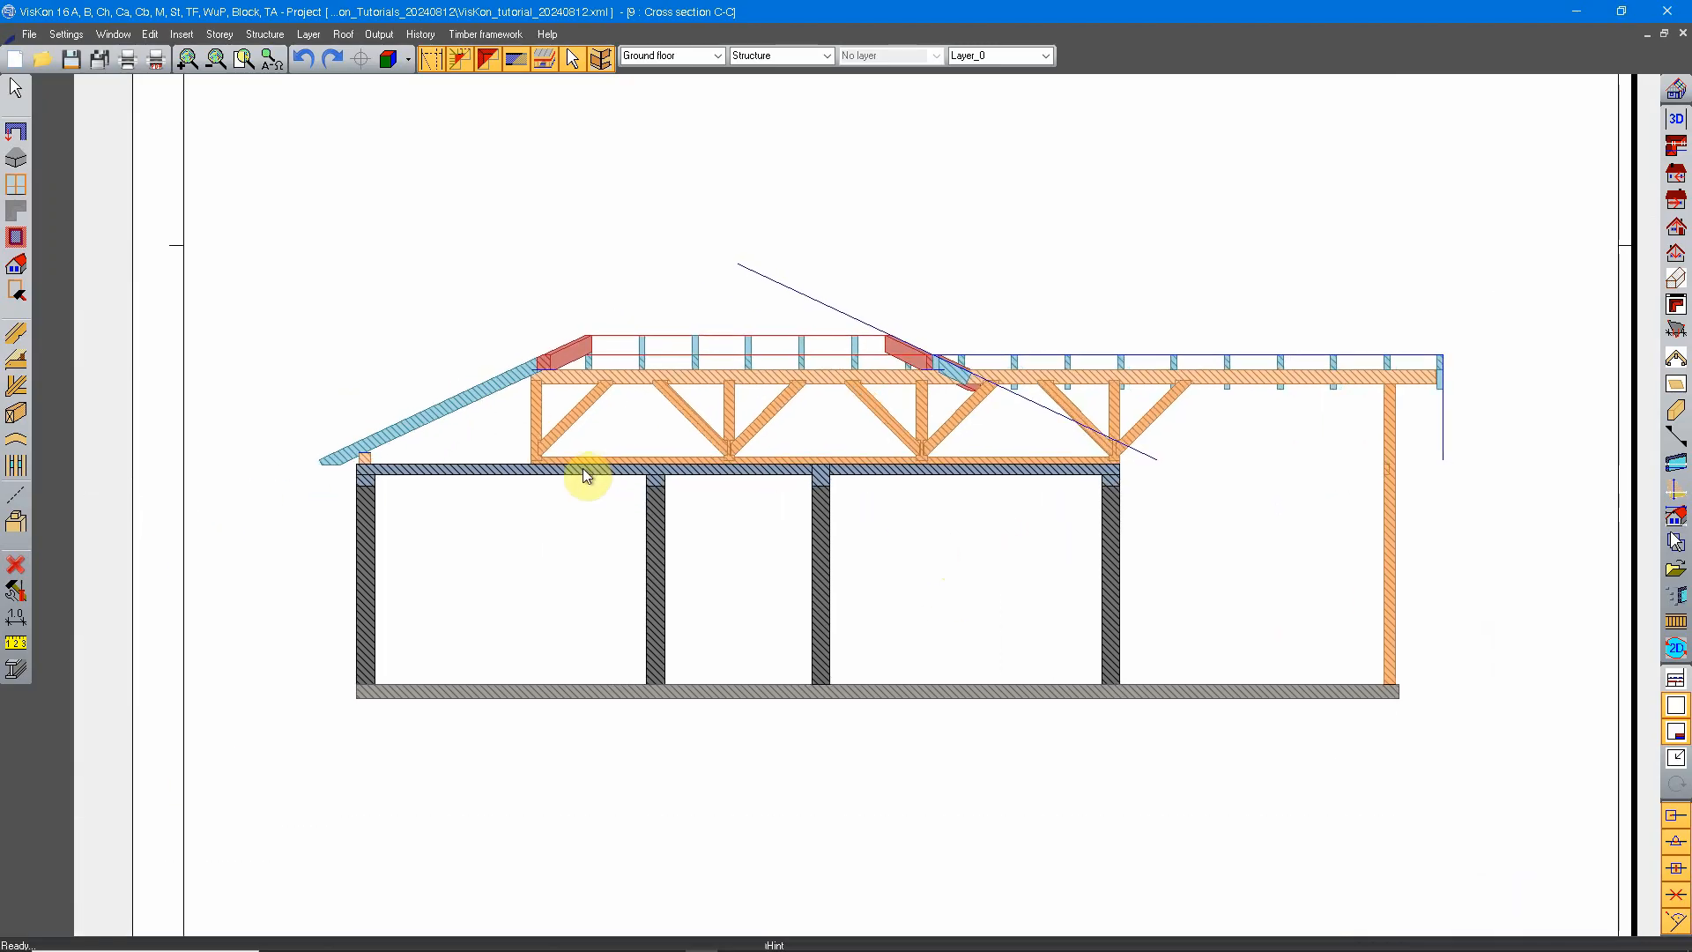
Add level dimensions on top of the floor slab in two rooms and at the underside of the ceiling slab.
{"action": "left_click", "coordinate": [16, 617]}
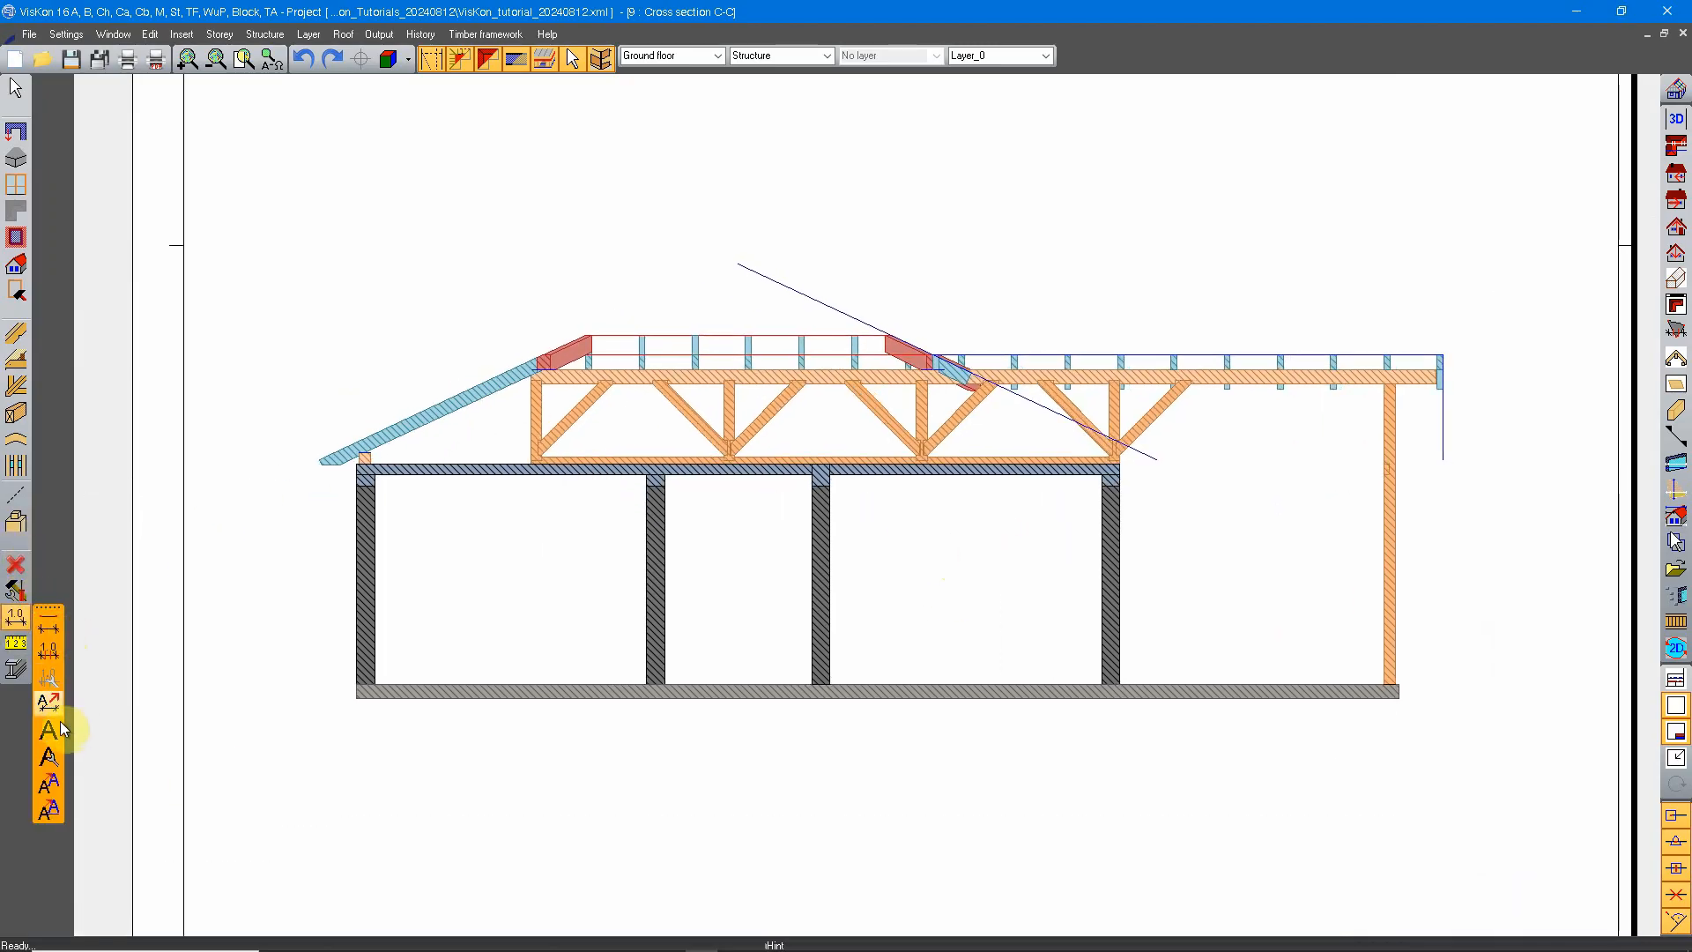
{"action": "left_click", "coordinate": [50, 624]}
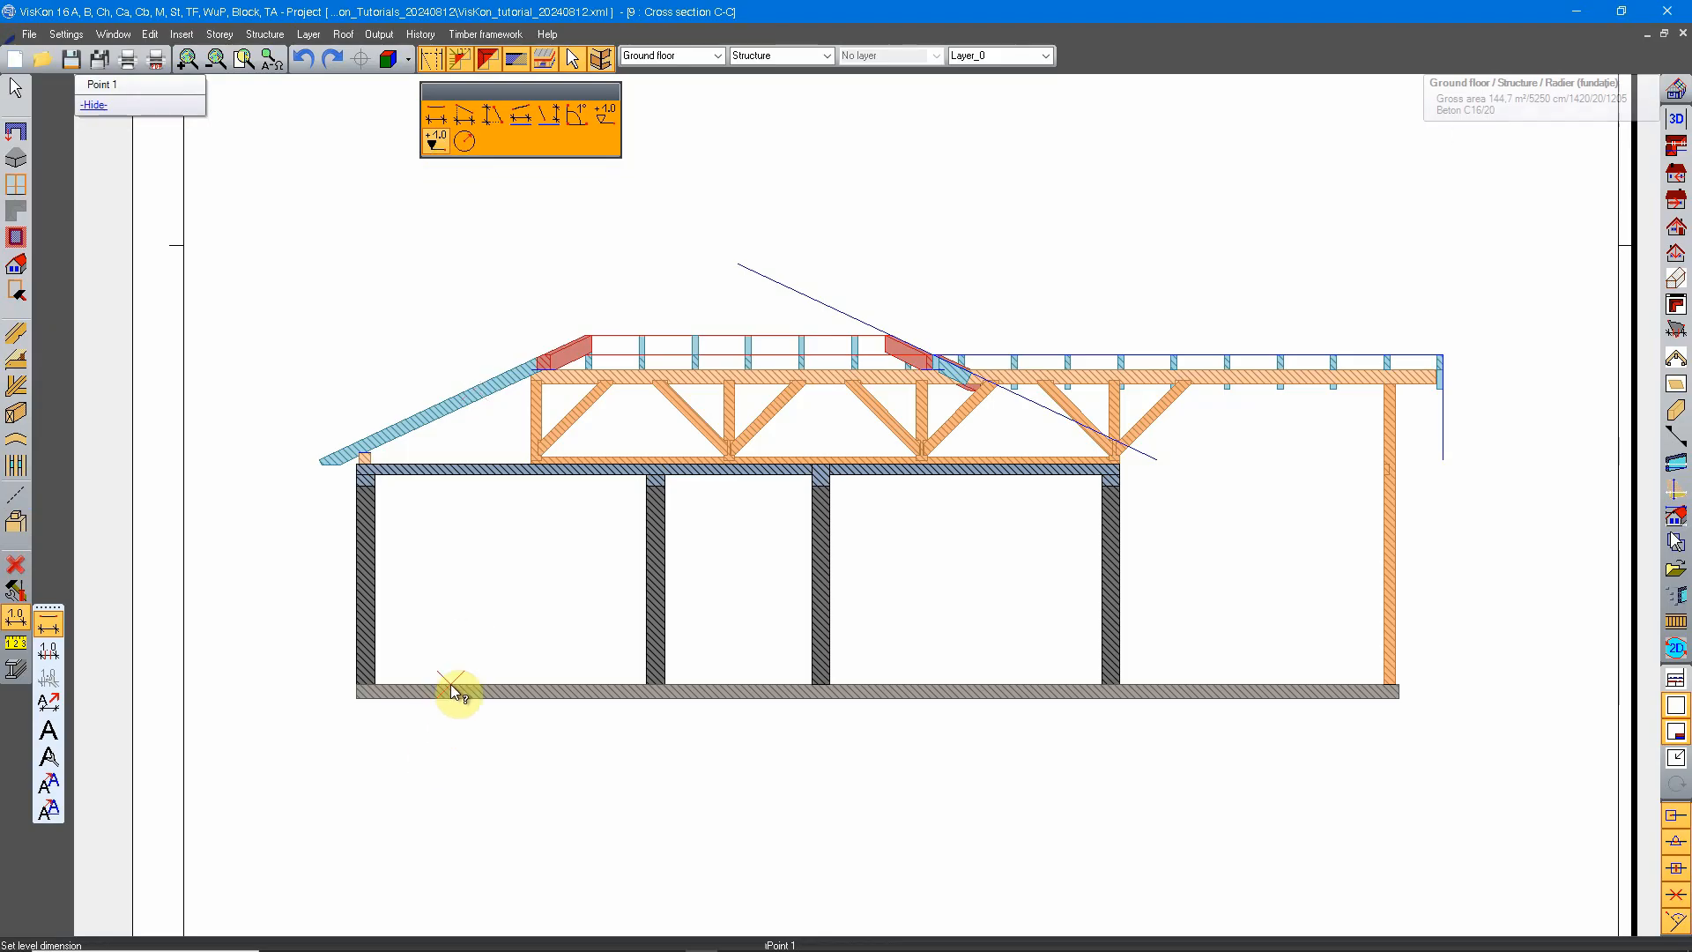
{"action": "left_click", "coordinate": [482, 680]}
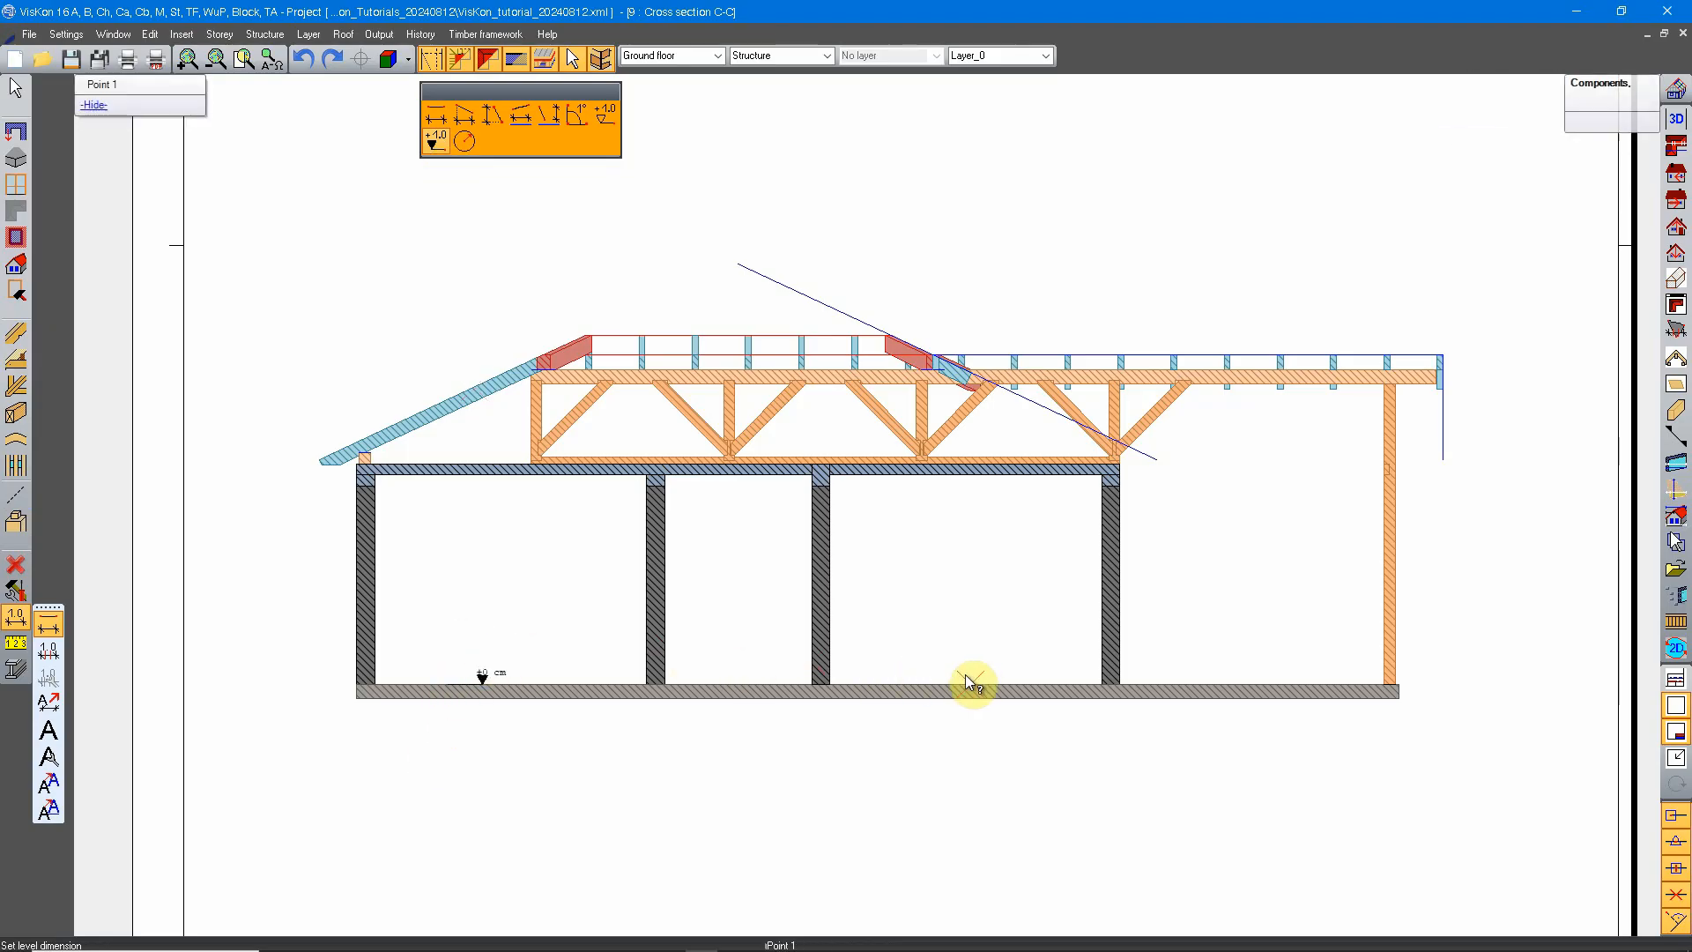
{"action": "left_click", "coordinate": [994, 680]}
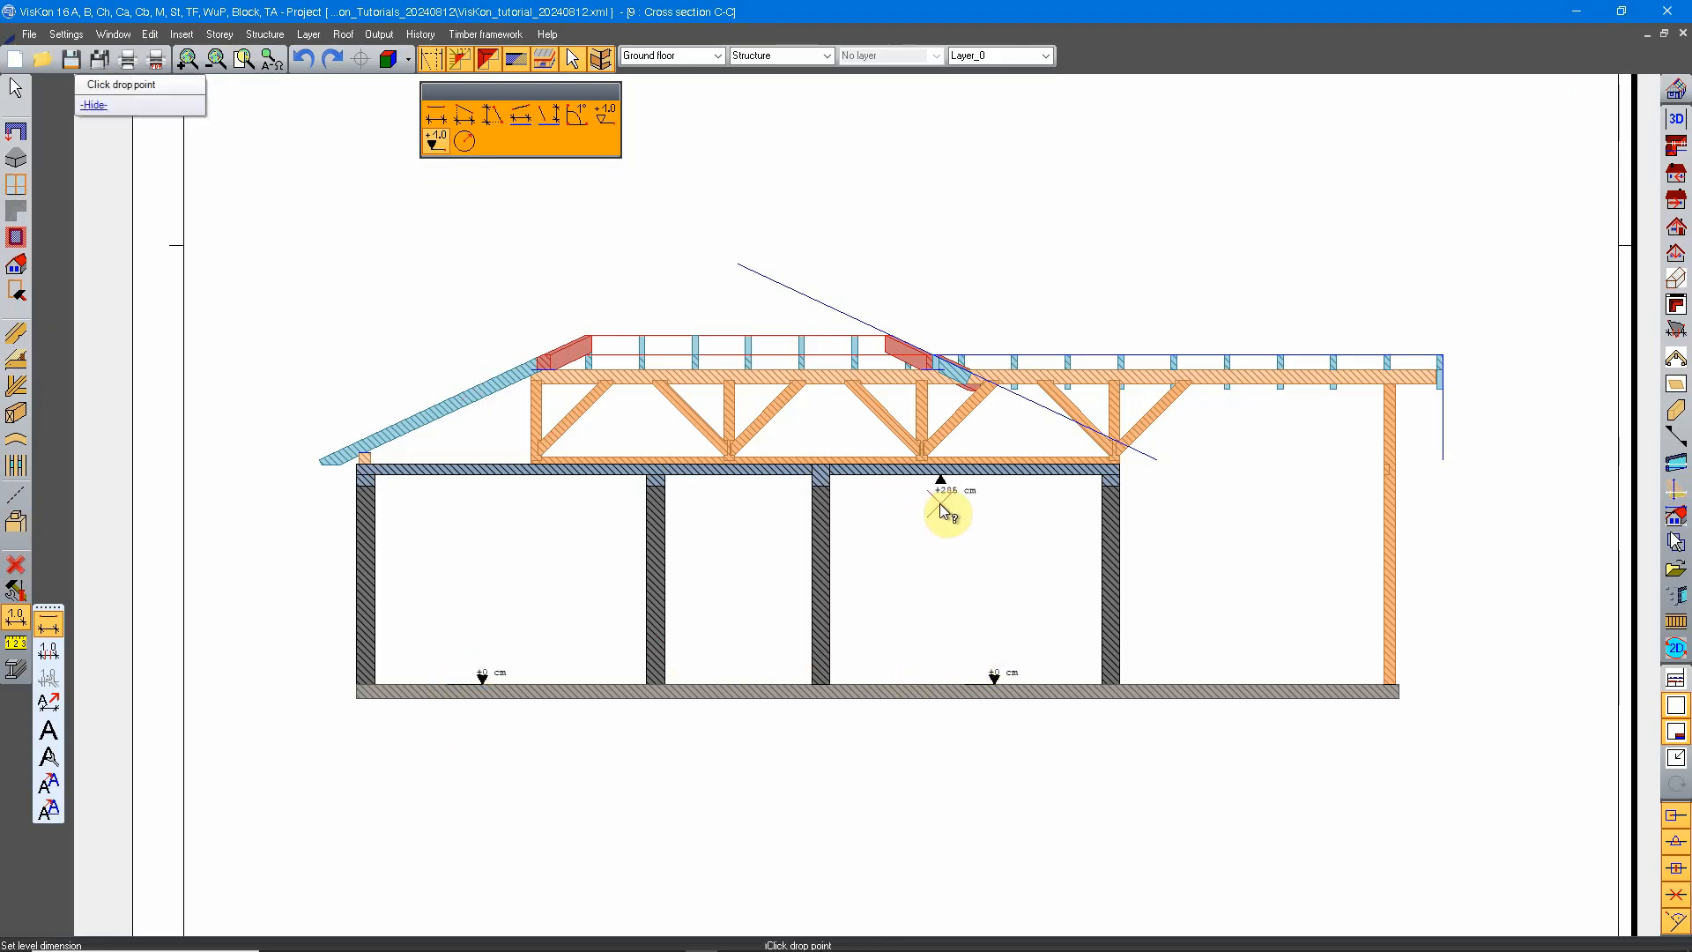
{"action": "left_click", "coordinate": [946, 476]}
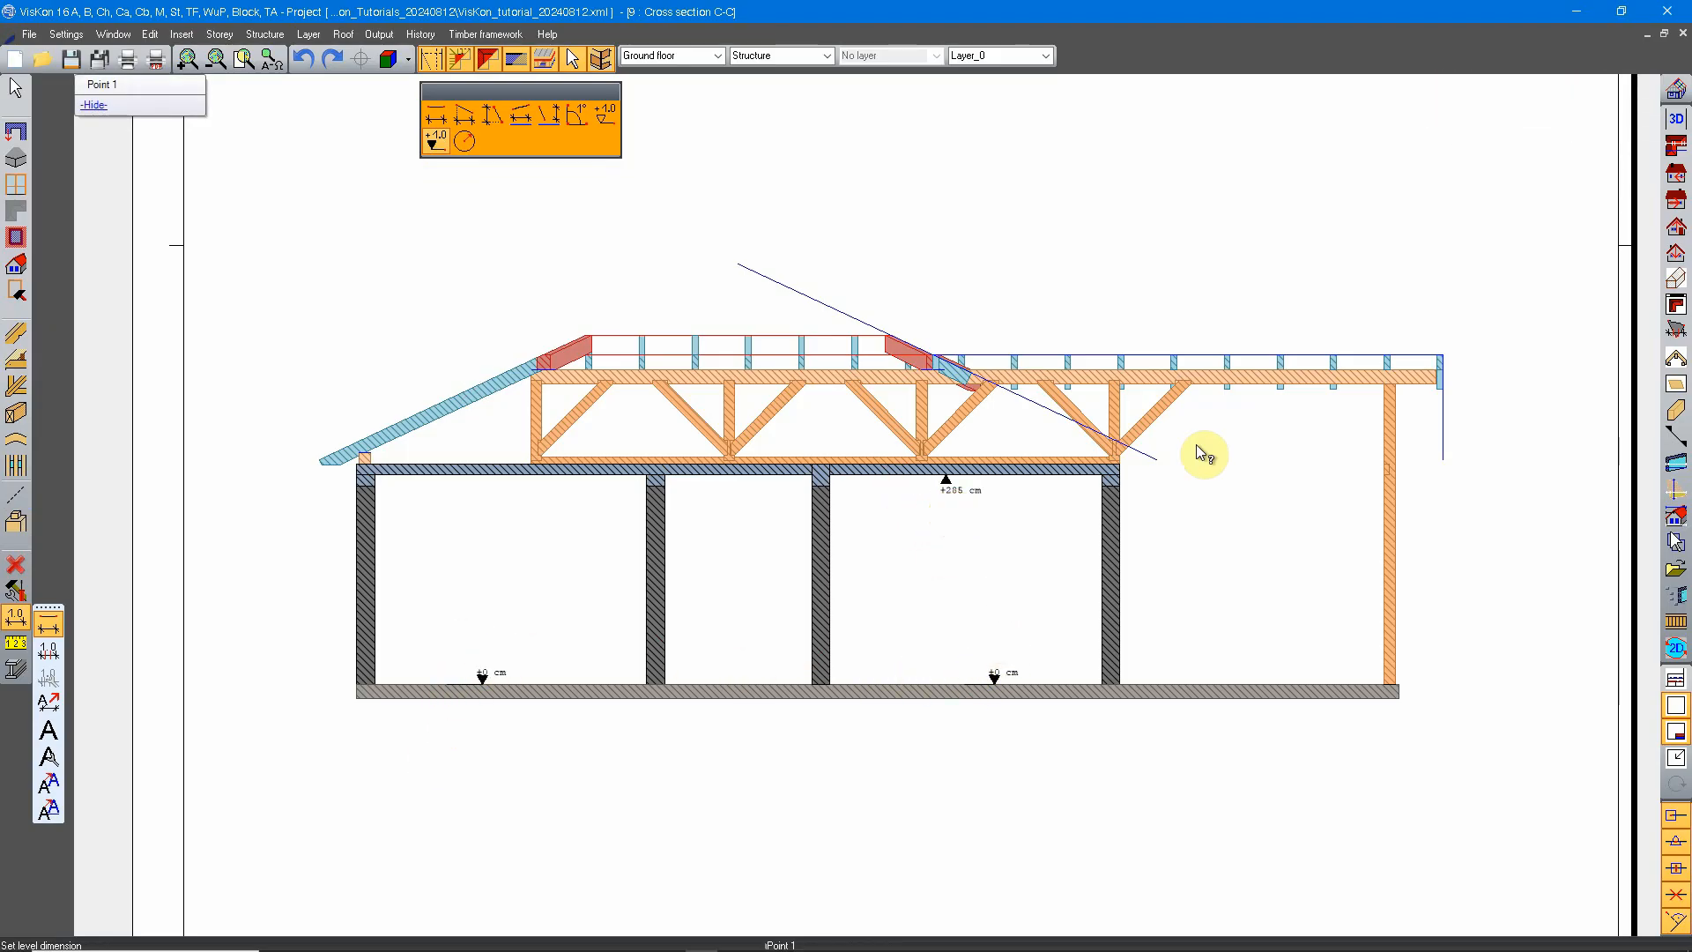
Add level dimensions for the roof truss's bottom chord, the underside of its top beam and the top of the main roof.
{"action": "left_click", "coordinate": [1024, 454]}
{"action": "left_click", "coordinate": [578, 384]}
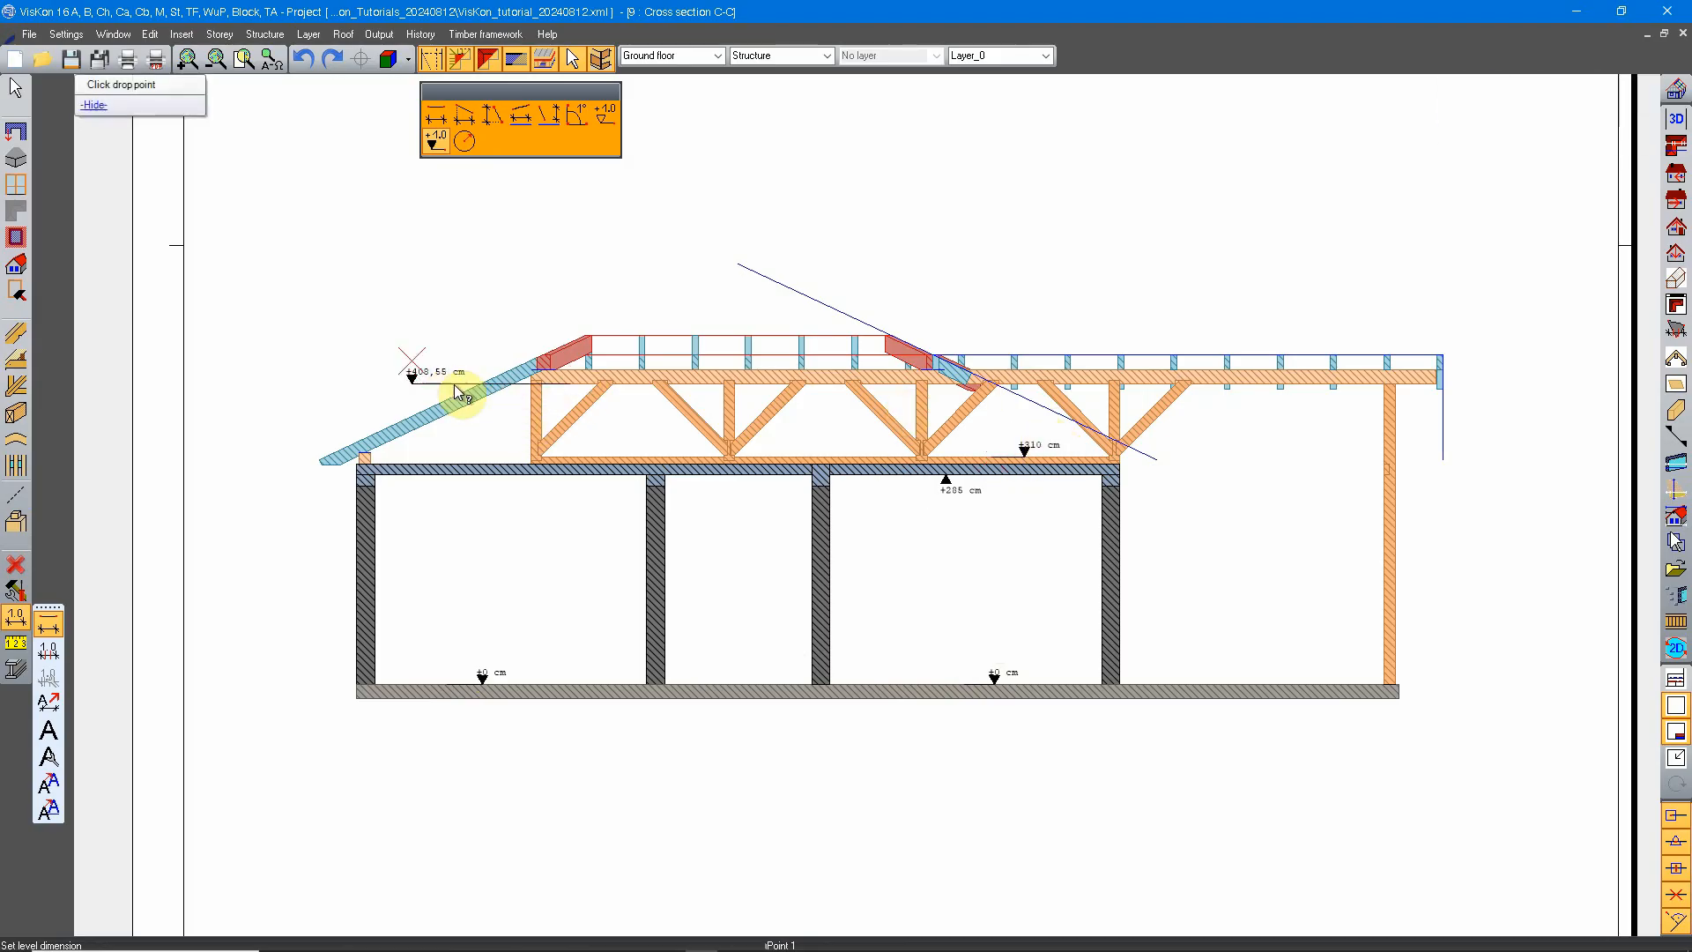
{"action": "left_click", "coordinate": [401, 350]}
{"action": "left_click", "coordinate": [620, 329]}
{"action": "left_click", "coordinate": [542, 304]}
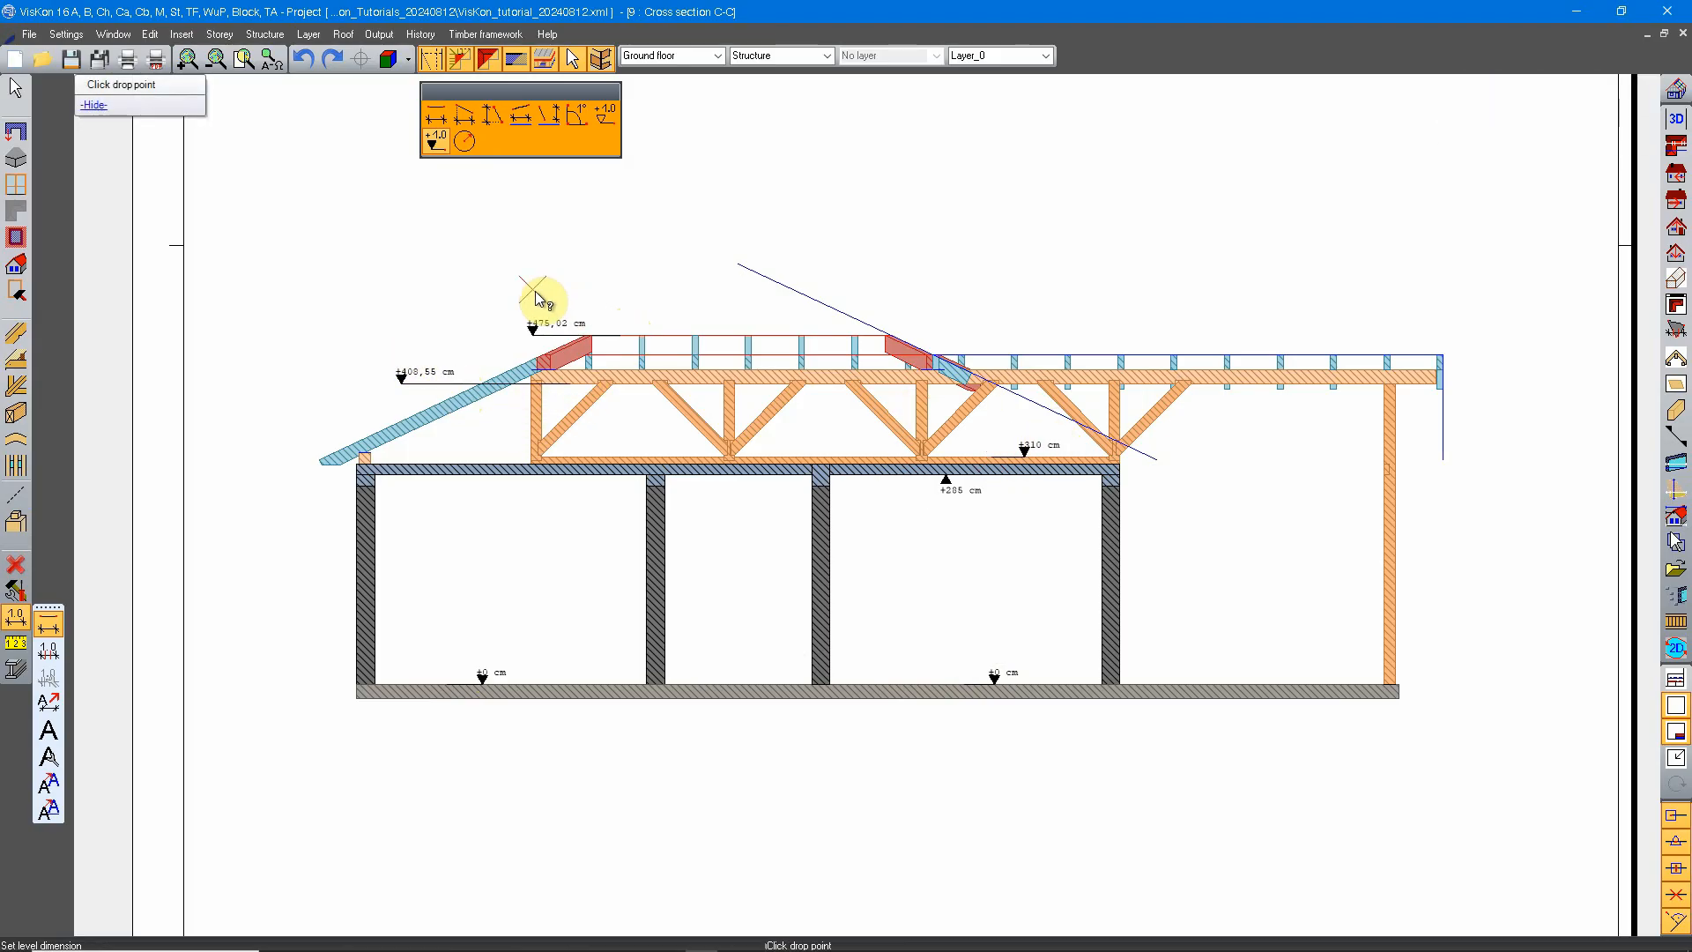
Add a level dimension at the terrace roof ridge and end the level dimensioning.
{"action": "left_click", "coordinate": [1253, 359]}
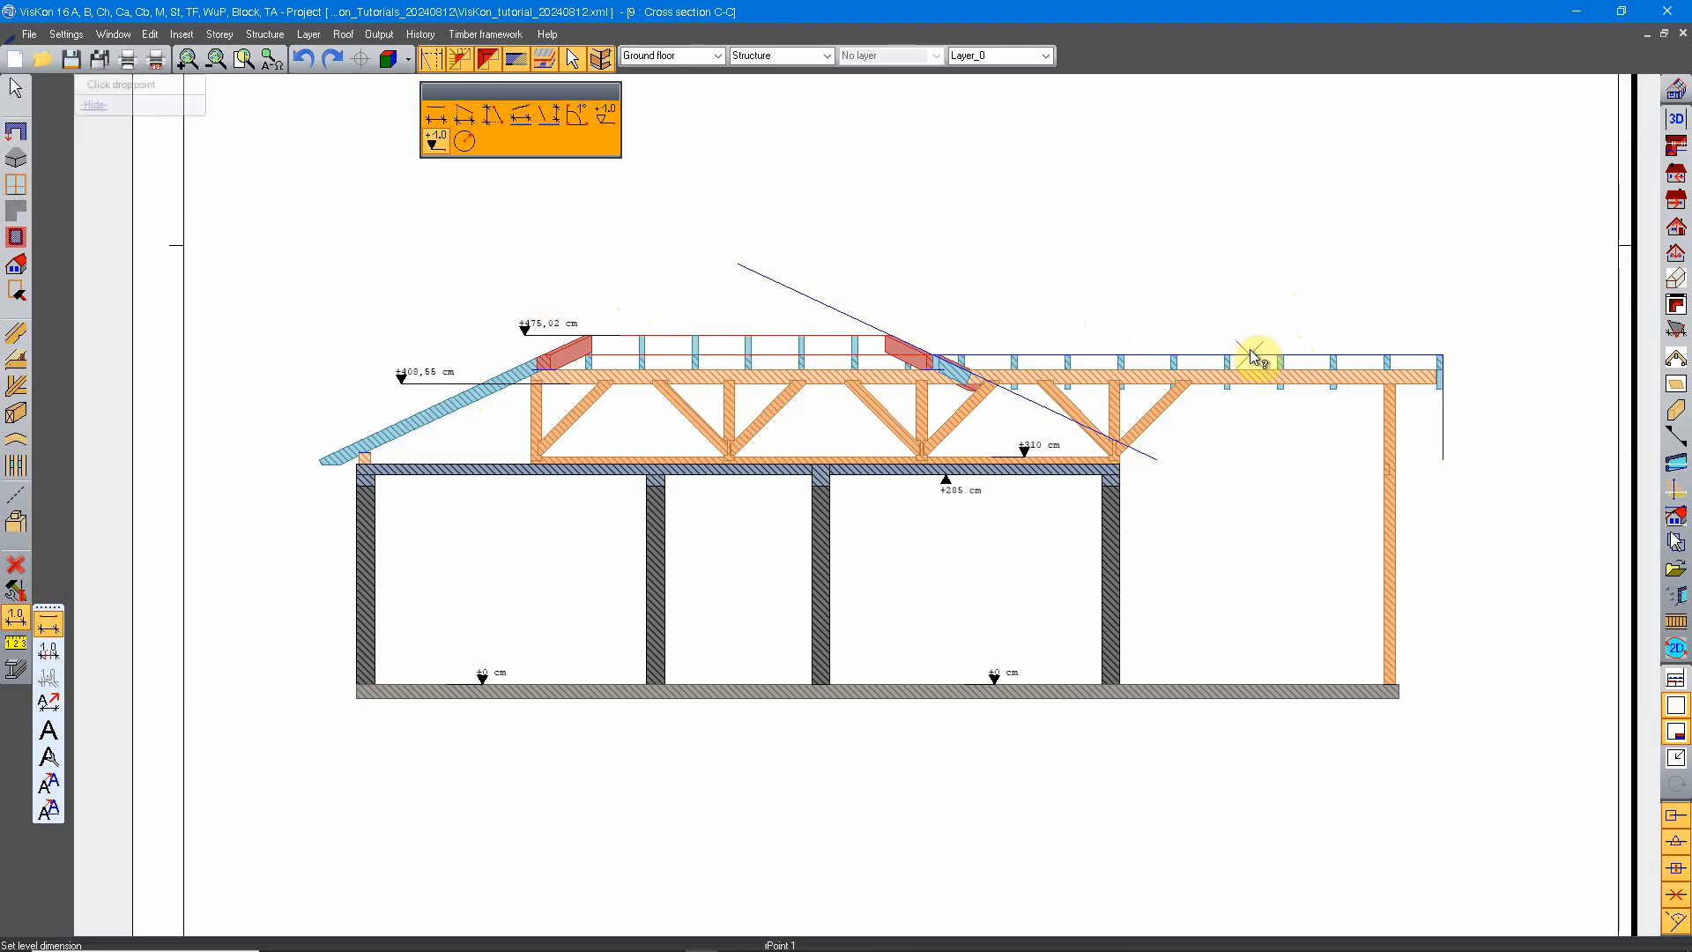
{"action": "left_click", "coordinate": [1318, 323]}
{"action": "middle_click_drag", "start_coordinate": [1206, 497], "coordinate": [1014, 490]}
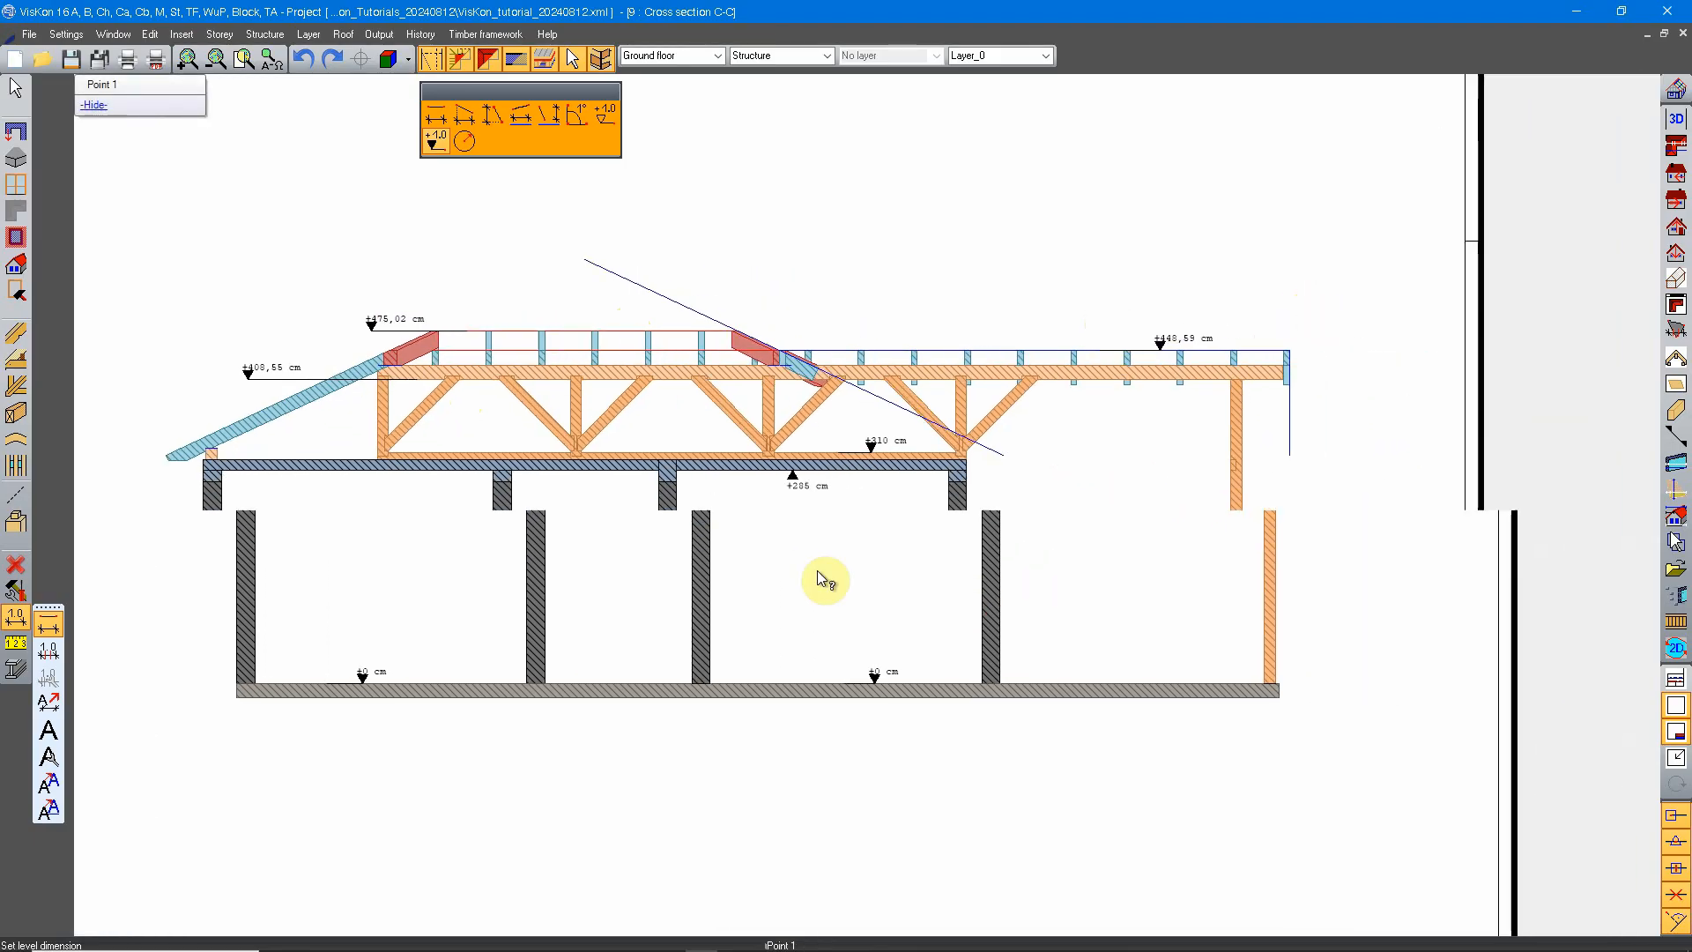
{"action": "middle_click_drag", "start_coordinate": [718, 566], "coordinate": [876, 590]}
{"action": "scroll", "coordinate": [820, 586], "scroll_direction": "down", "scroll_amount": 2}
{"action": "scroll", "coordinate": [833, 585], "scroll_direction": "up", "scroll_amount": 1}
{"action": "key", "text": "Escape"}
Return to the 3D view and start a new parallel cross section.
{"action": "left_click", "coordinate": [1675, 118]}
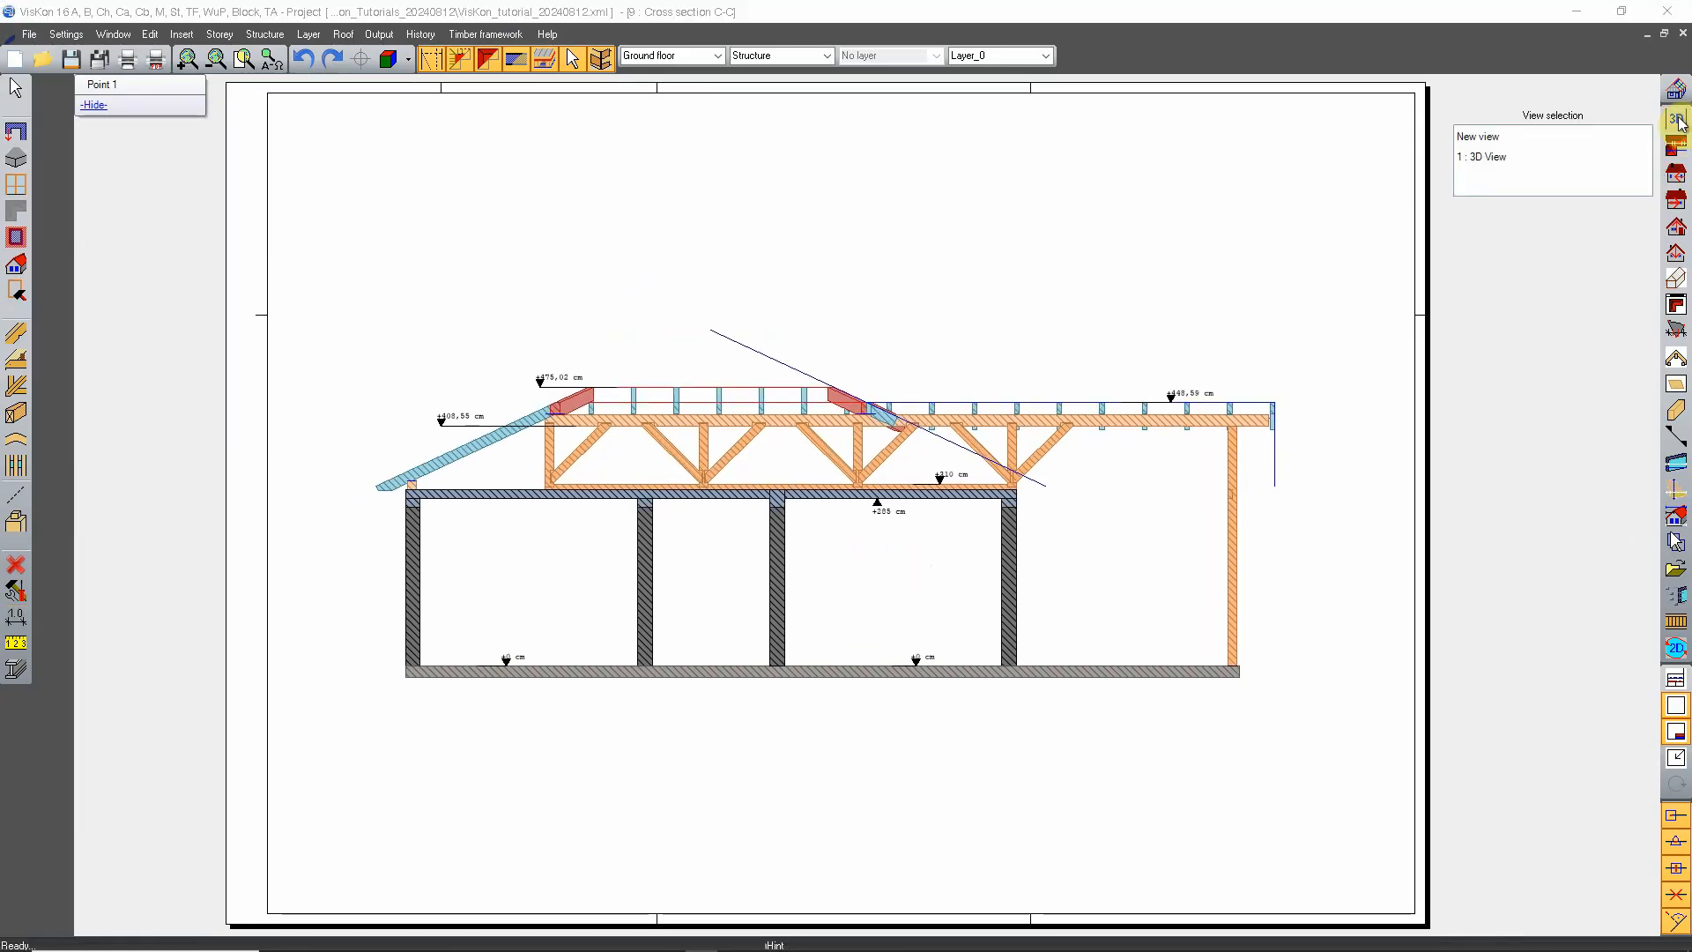
{"action": "left_click", "coordinate": [1530, 162]}
{"action": "middle_click_drag", "start_coordinate": [972, 559], "coordinate": [1378, 363]}
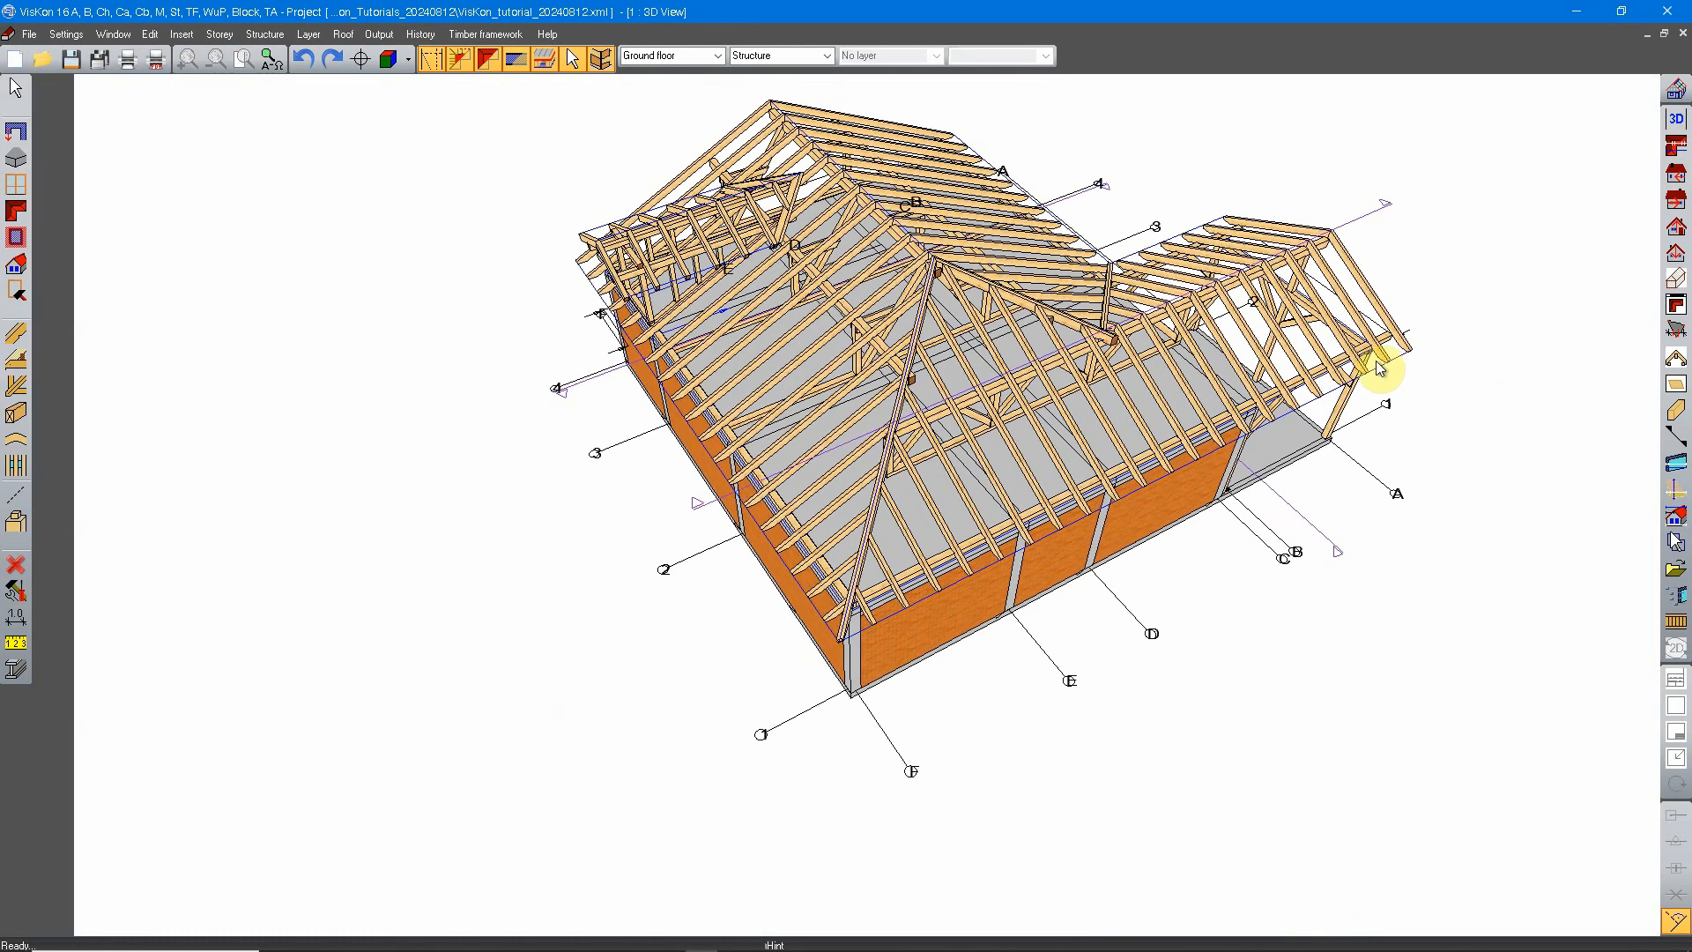
{"action": "middle_click_drag", "start_coordinate": [1183, 356], "coordinate": [1107, 380]}
{"action": "left_click", "coordinate": [1672, 444]}
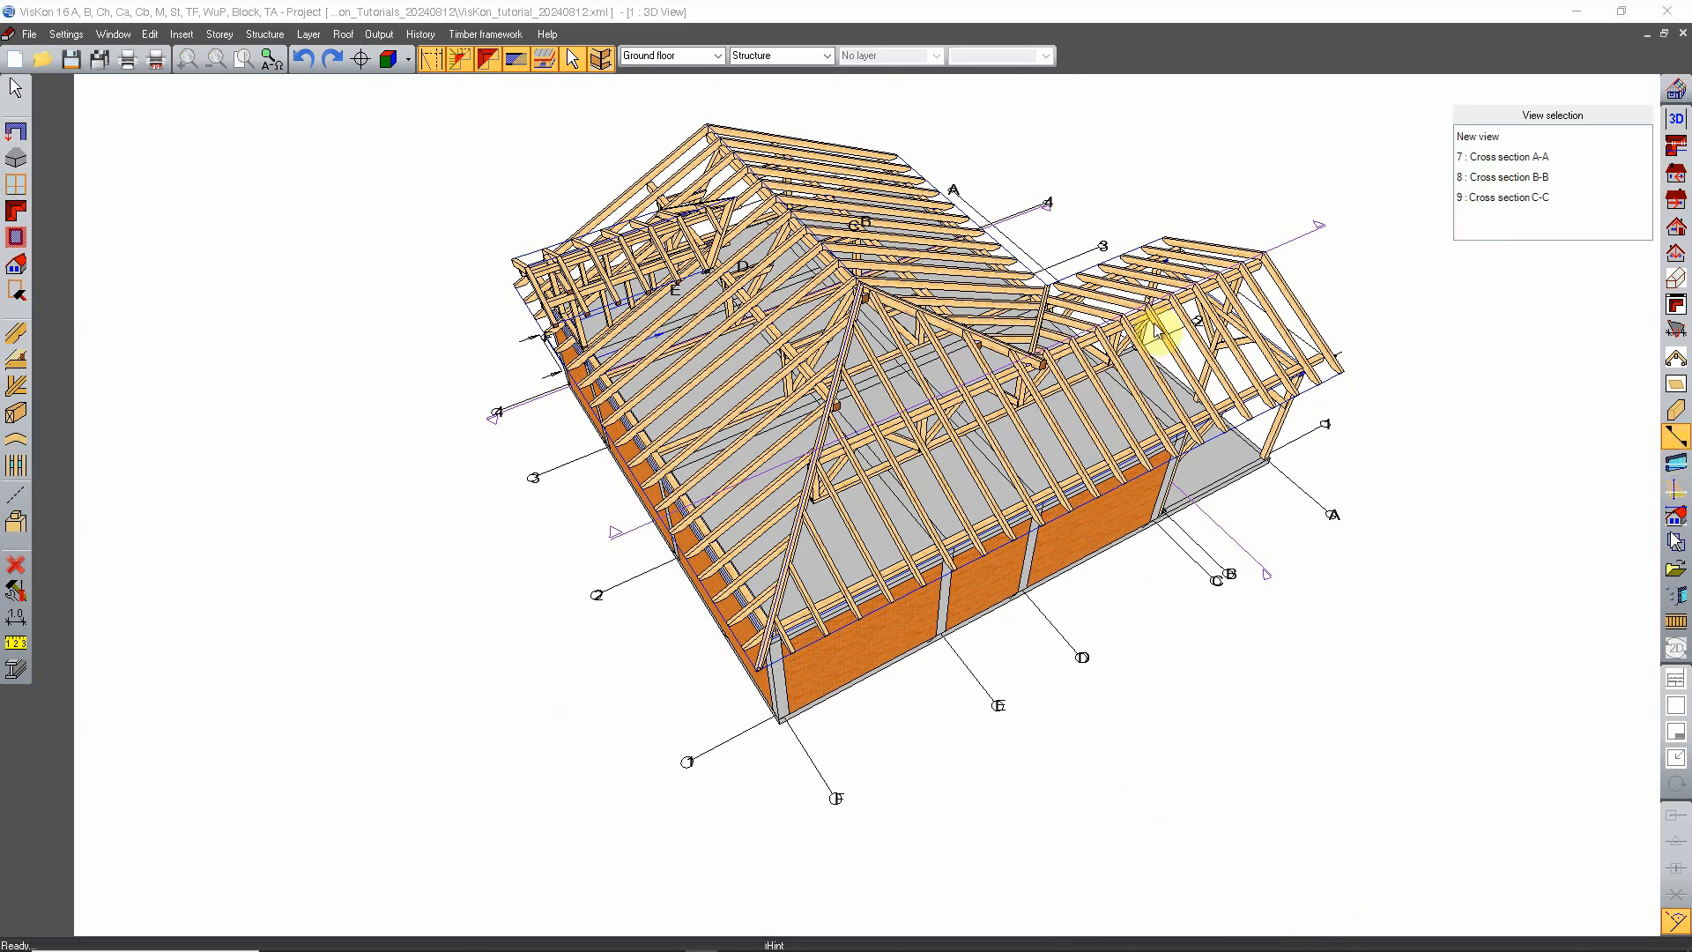
{"action": "left_click", "coordinate": [1489, 156]}
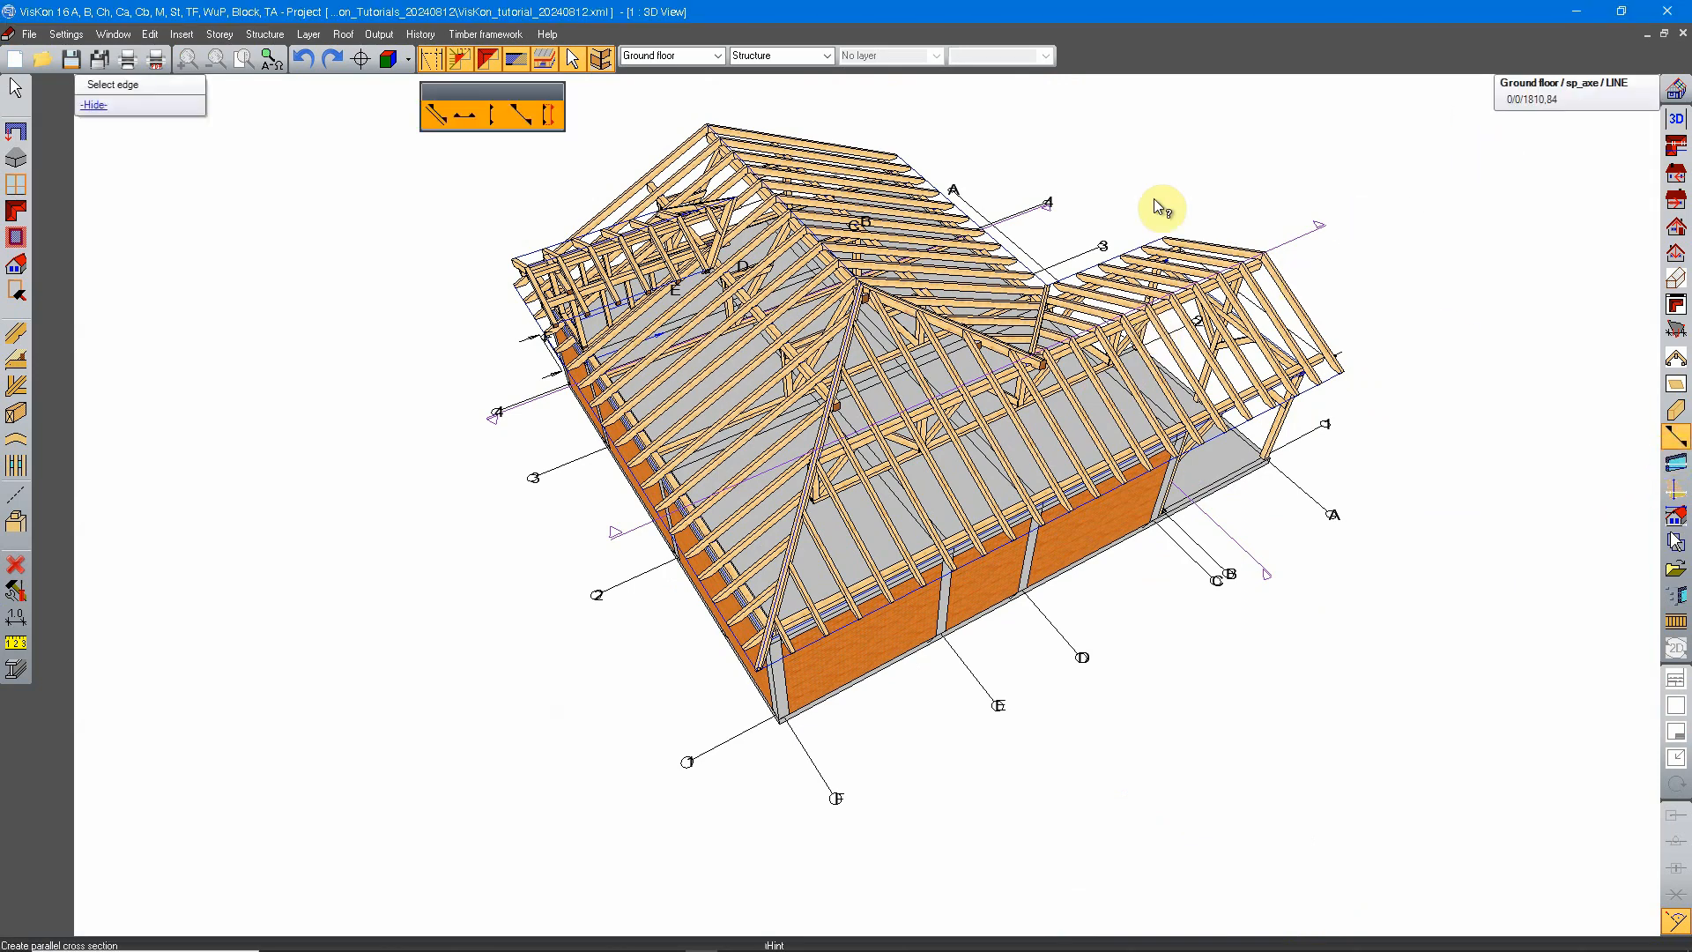
{"action": "left_click", "coordinate": [520, 107]}
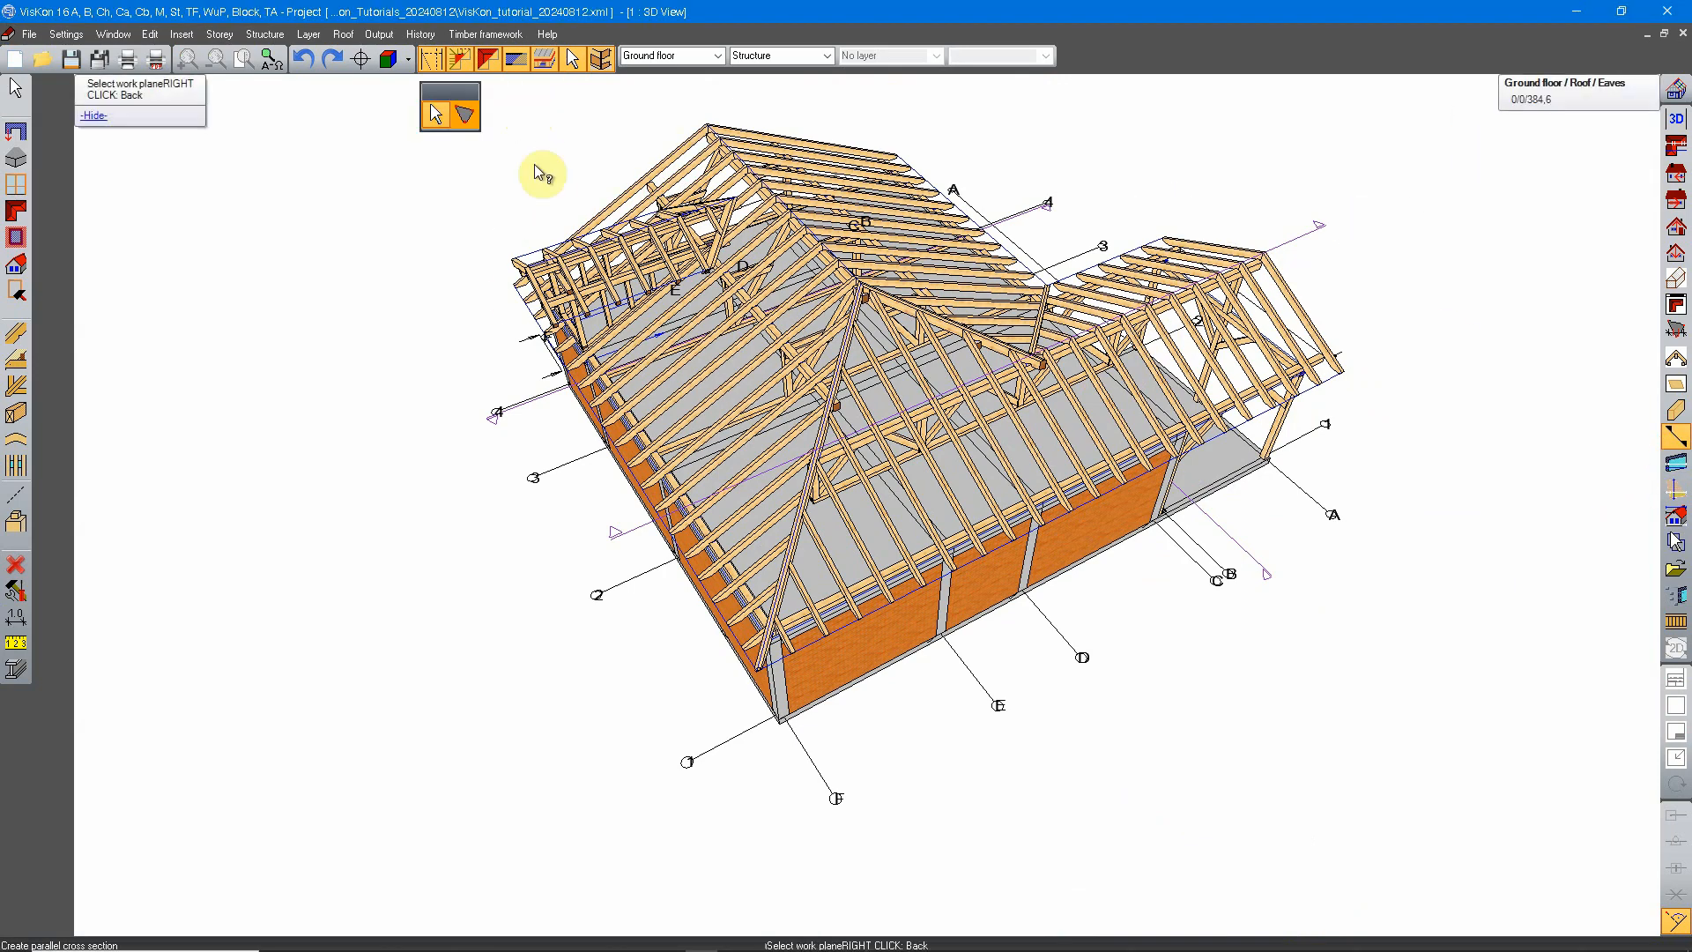
Pick the sloping edge along the base of the dormer's side wall for the section and select its work plane.
{"action": "scroll", "coordinate": [598, 378], "scroll_direction": "up", "scroll_amount": 5}
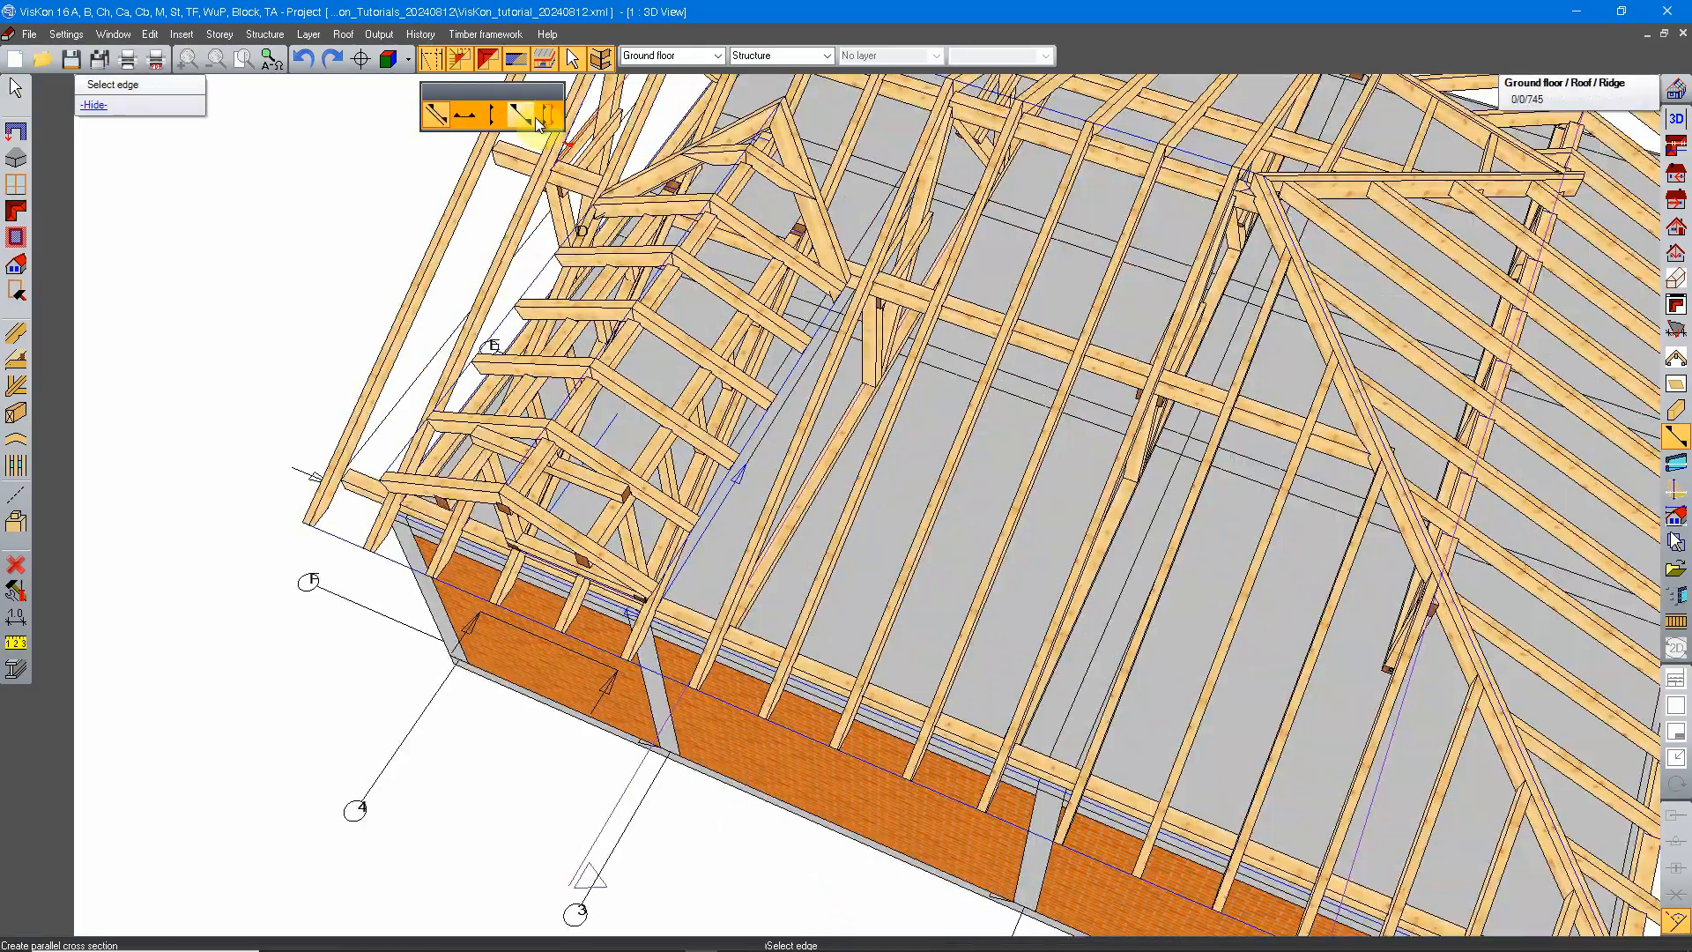
{"action": "left_click", "coordinate": [534, 115]}
{"action": "scroll", "coordinate": [796, 467], "scroll_direction": "down", "scroll_amount": 1}
{"action": "scroll", "coordinate": [800, 471], "scroll_direction": "up", "scroll_amount": 1}
{"action": "left_click", "coordinate": [928, 449]}
{"action": "middle_click_drag", "start_coordinate": [930, 450], "coordinate": [853, 383]}
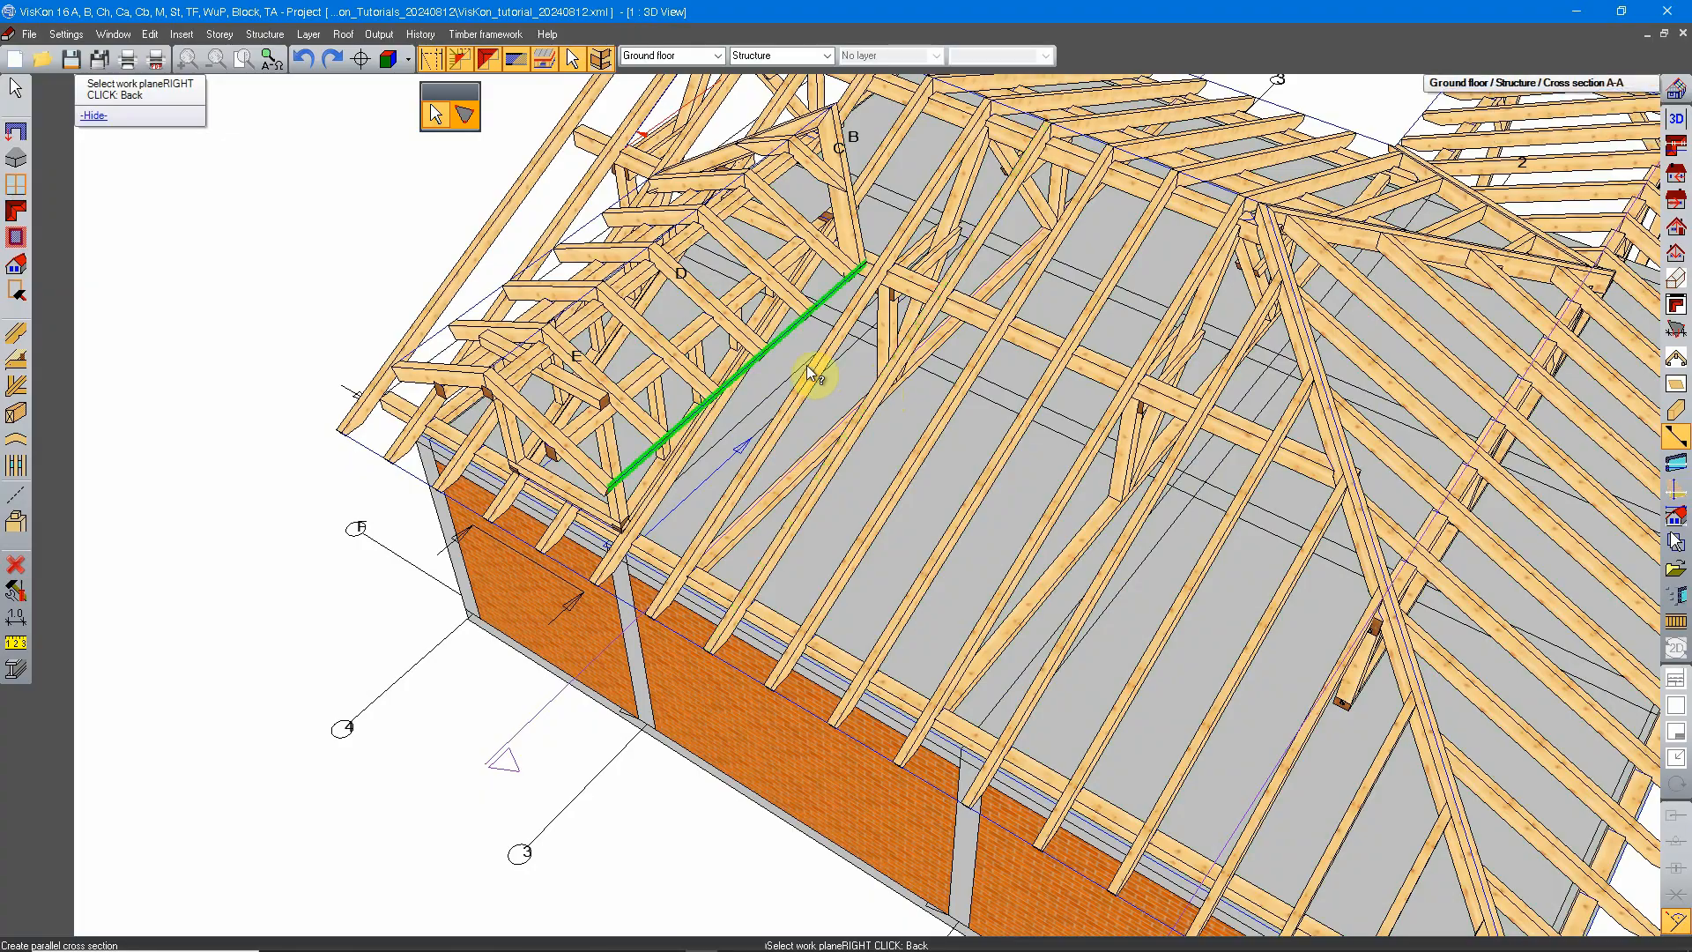
{"action": "scroll", "coordinate": [805, 365], "scroll_direction": "up", "scroll_amount": 3}
{"action": "middle_click_drag", "start_coordinate": [906, 461], "coordinate": [887, 332]}
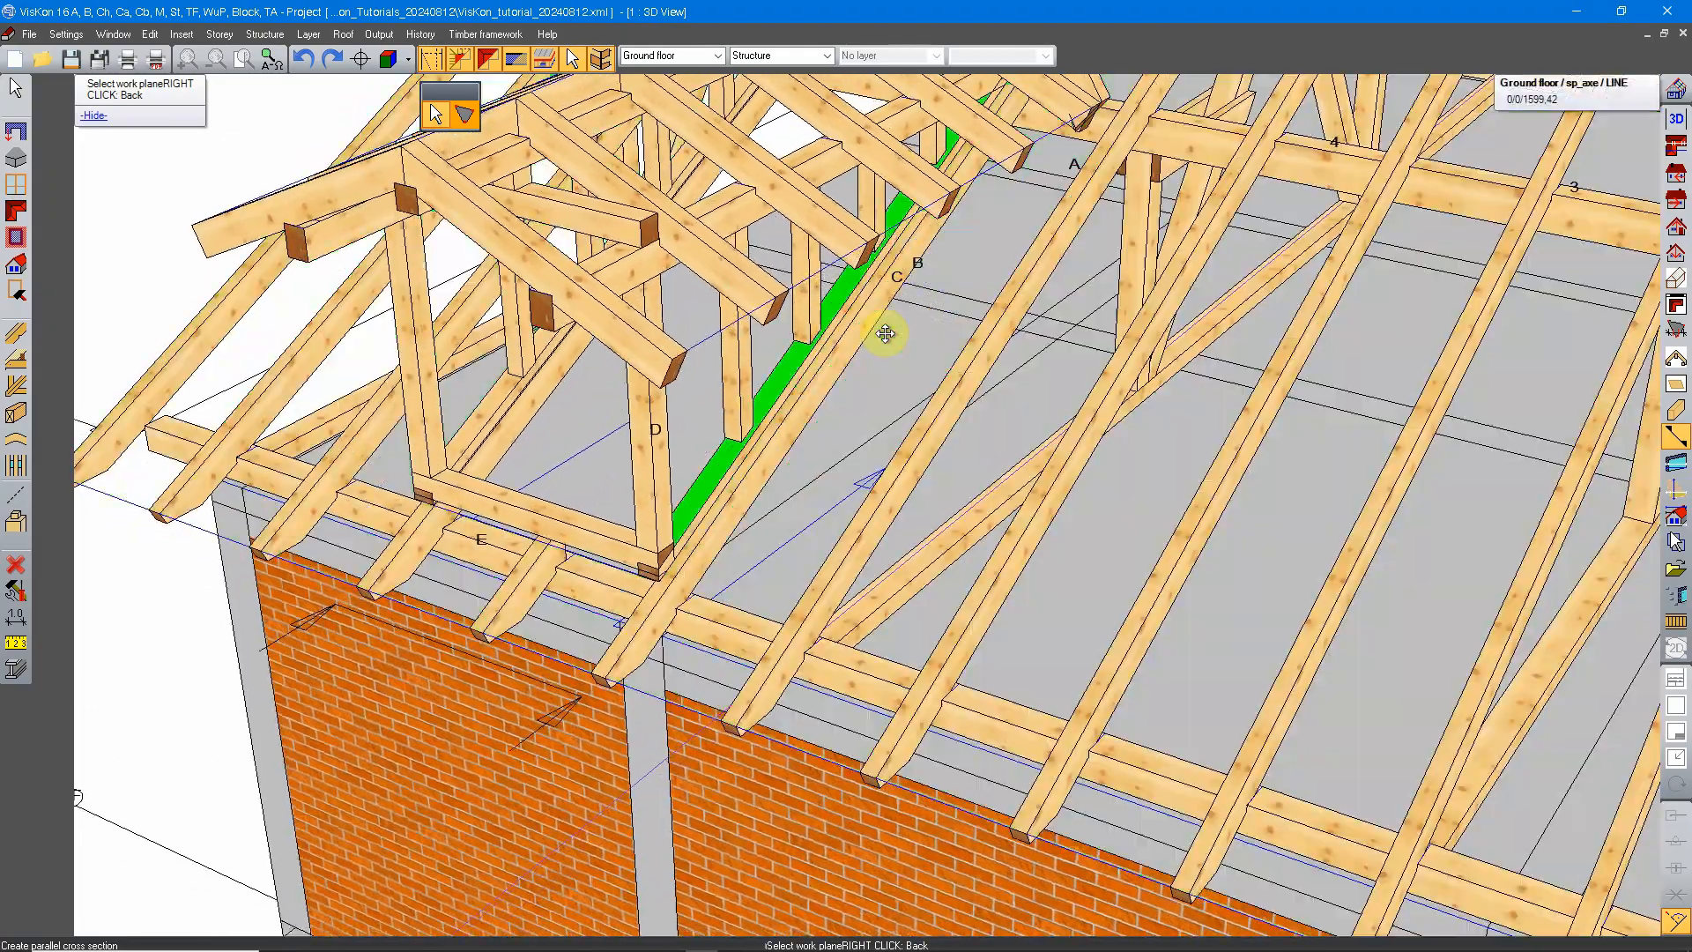
{"action": "left_click", "coordinate": [780, 367]}
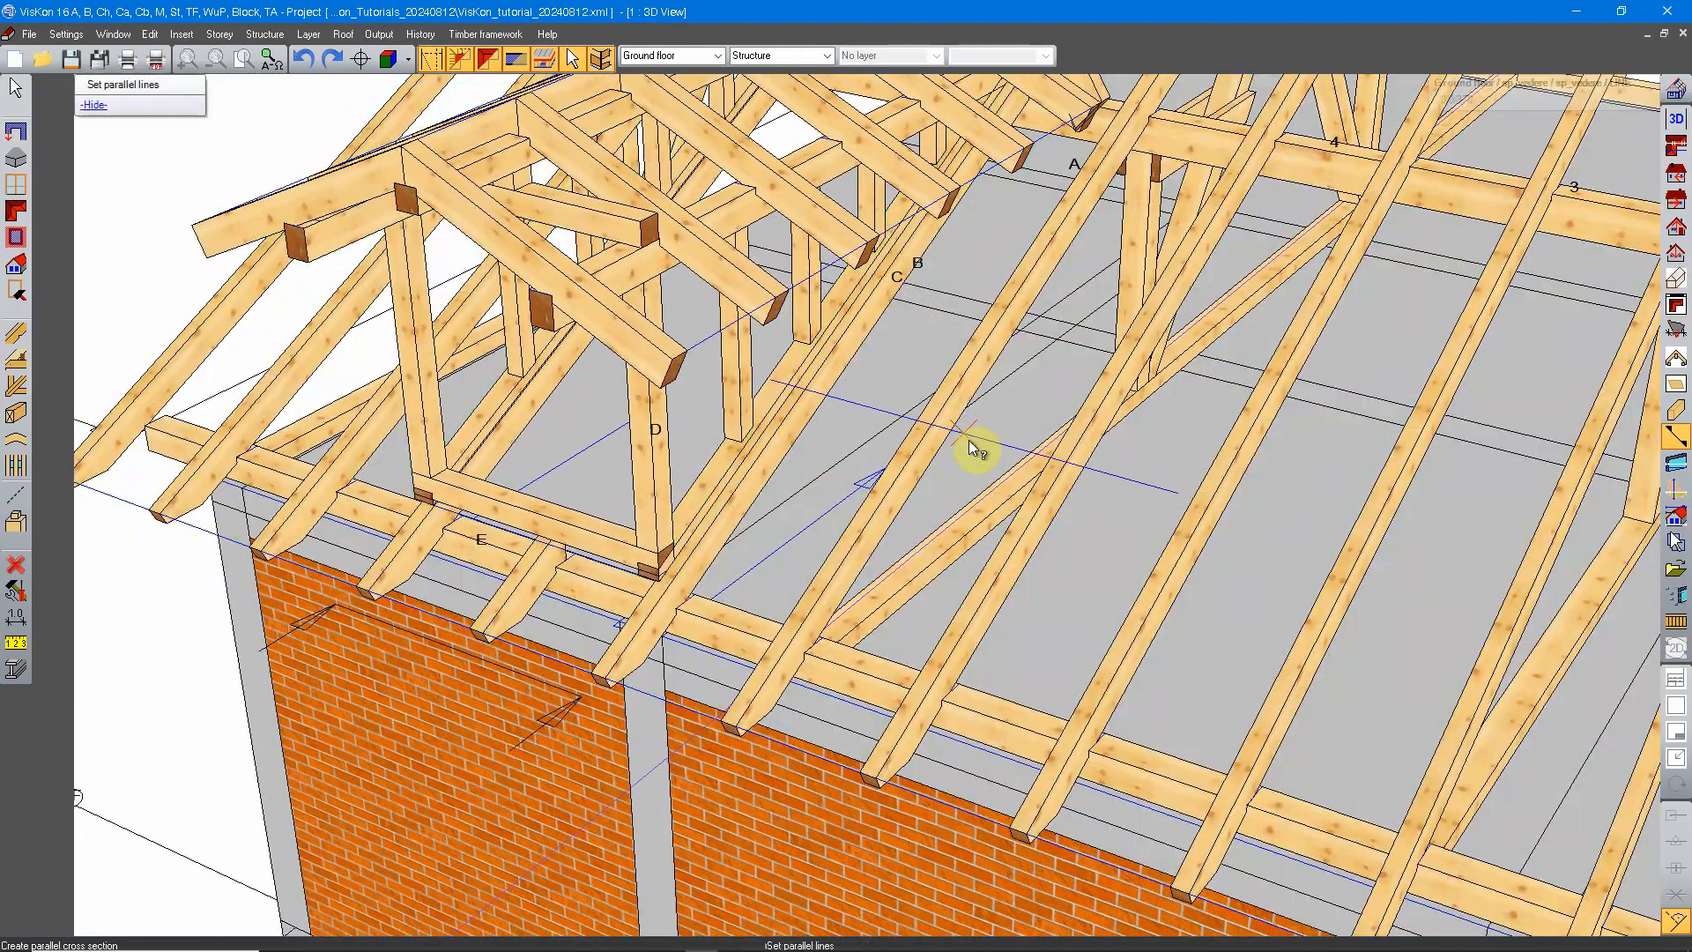
Set the section line at the base of the dormer's side wall and span the cut area along the roof across the house.
{"action": "scroll", "coordinate": [969, 441], "scroll_direction": "down", "scroll_amount": 3}
{"action": "middle_click_drag", "start_coordinate": [897, 440], "coordinate": [869, 400]}
{"action": "scroll", "coordinate": [793, 427], "scroll_direction": "up", "scroll_amount": 4}
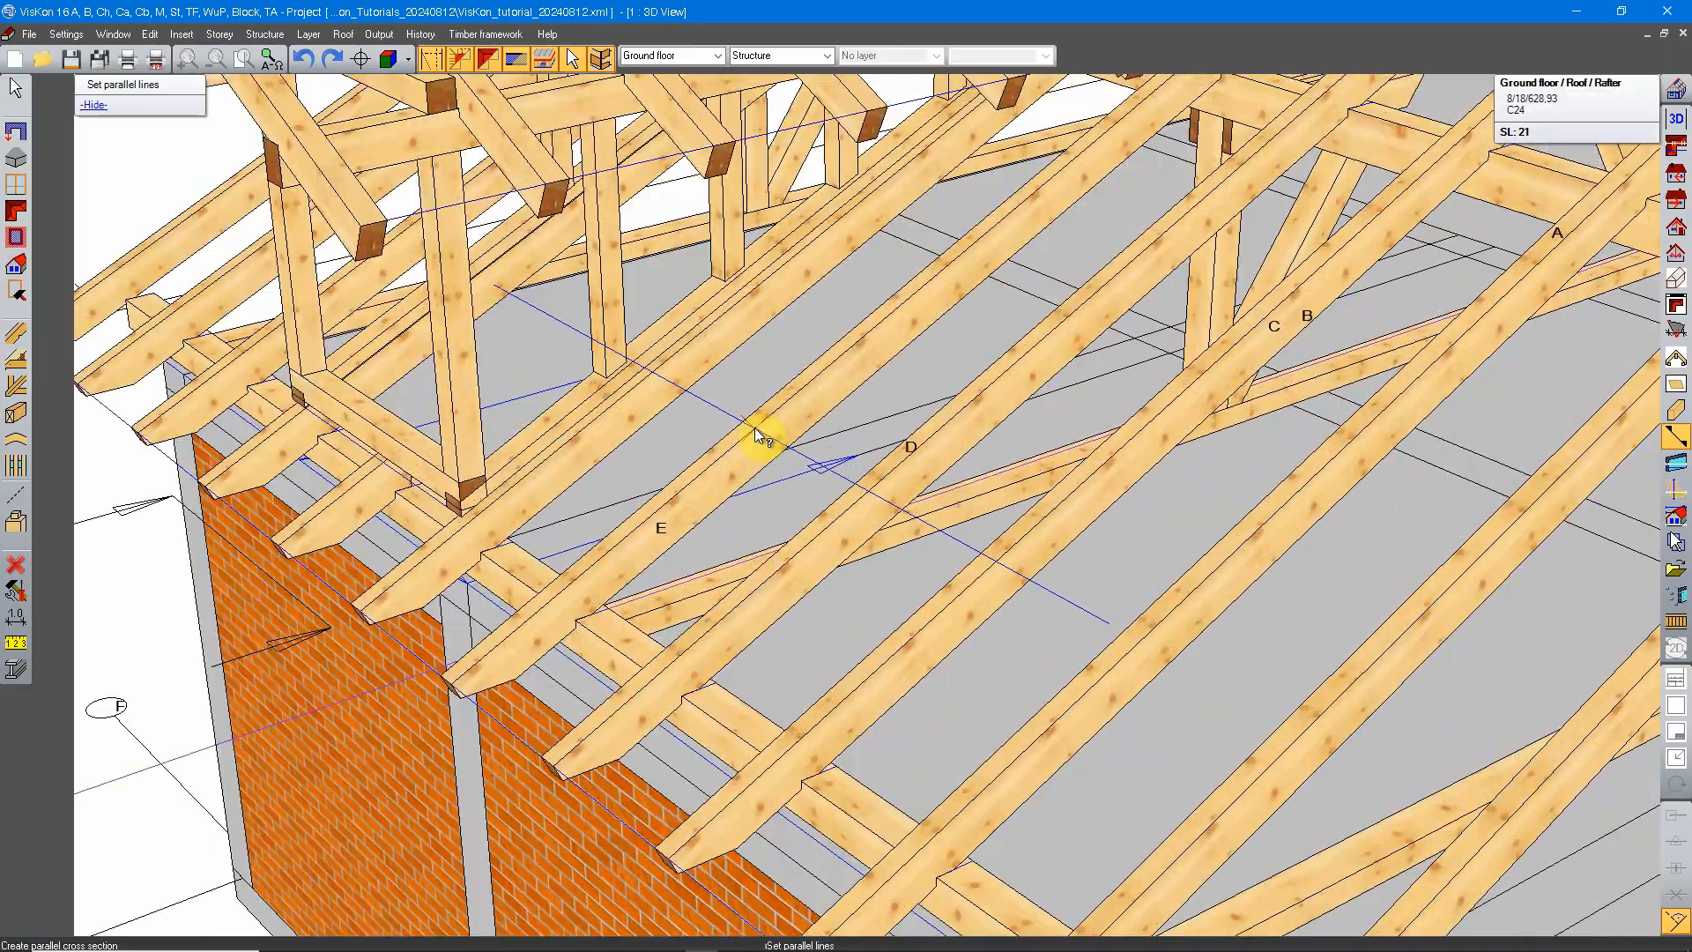
{"action": "middle_click_drag", "start_coordinate": [754, 426], "coordinate": [849, 494]}
{"action": "left_click", "coordinate": [842, 405]}
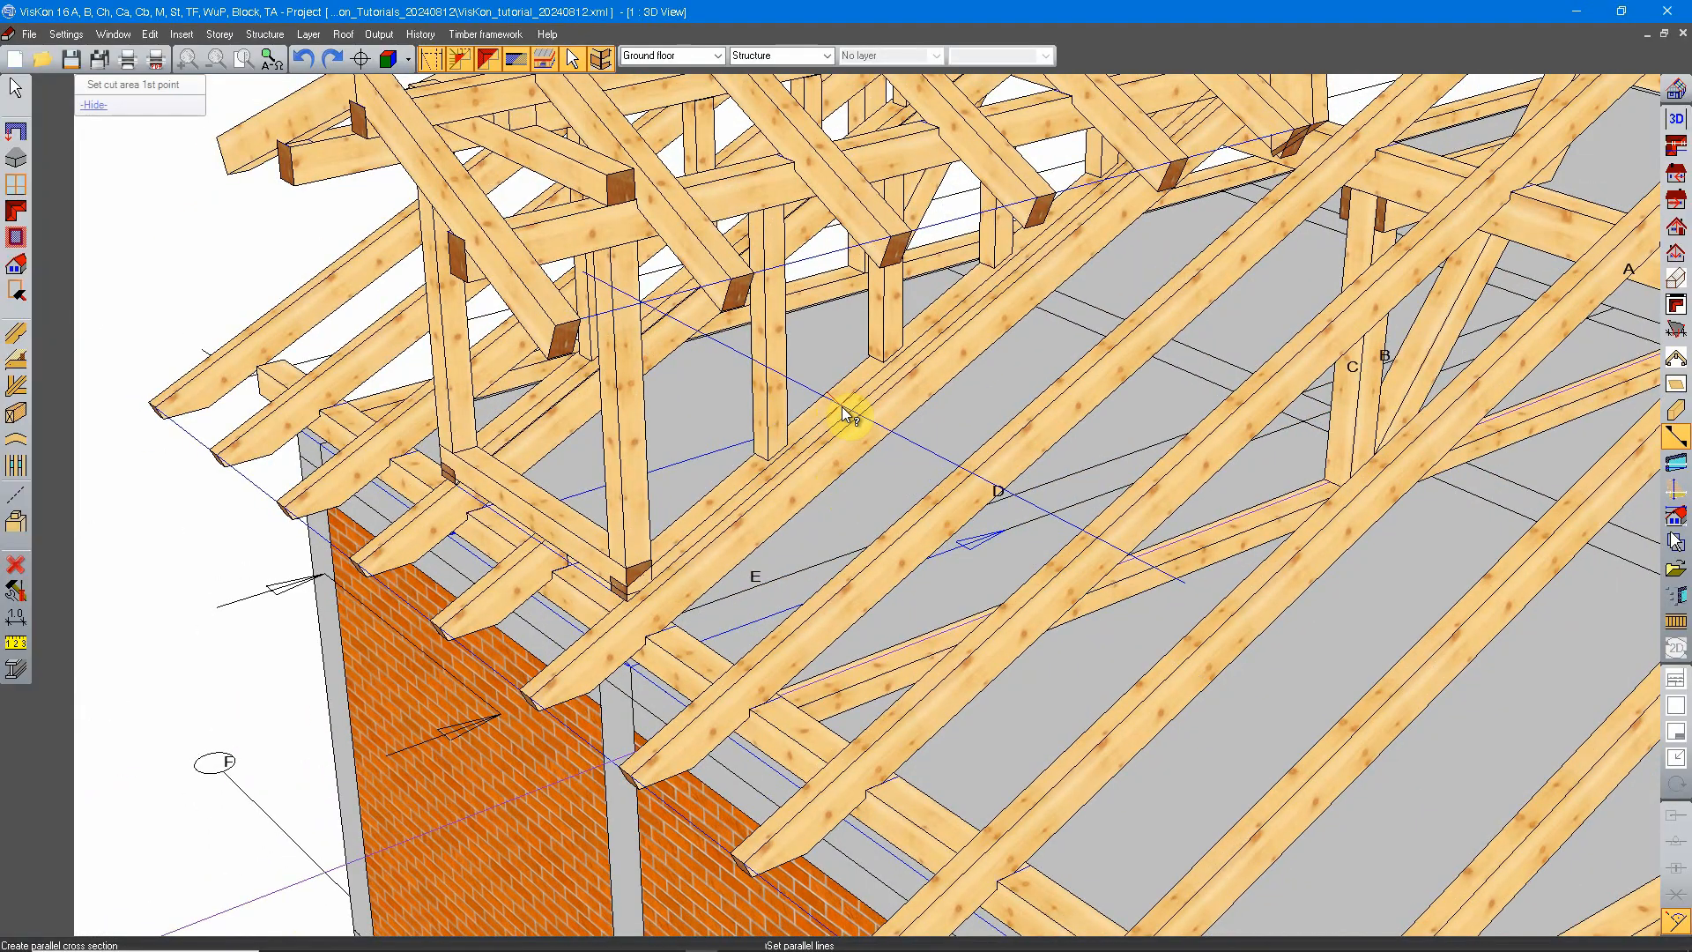
{"action": "scroll", "coordinate": [901, 453], "scroll_direction": "down", "scroll_amount": 5}
{"action": "middle_click_drag", "start_coordinate": [884, 500], "coordinate": [1019, 691]}
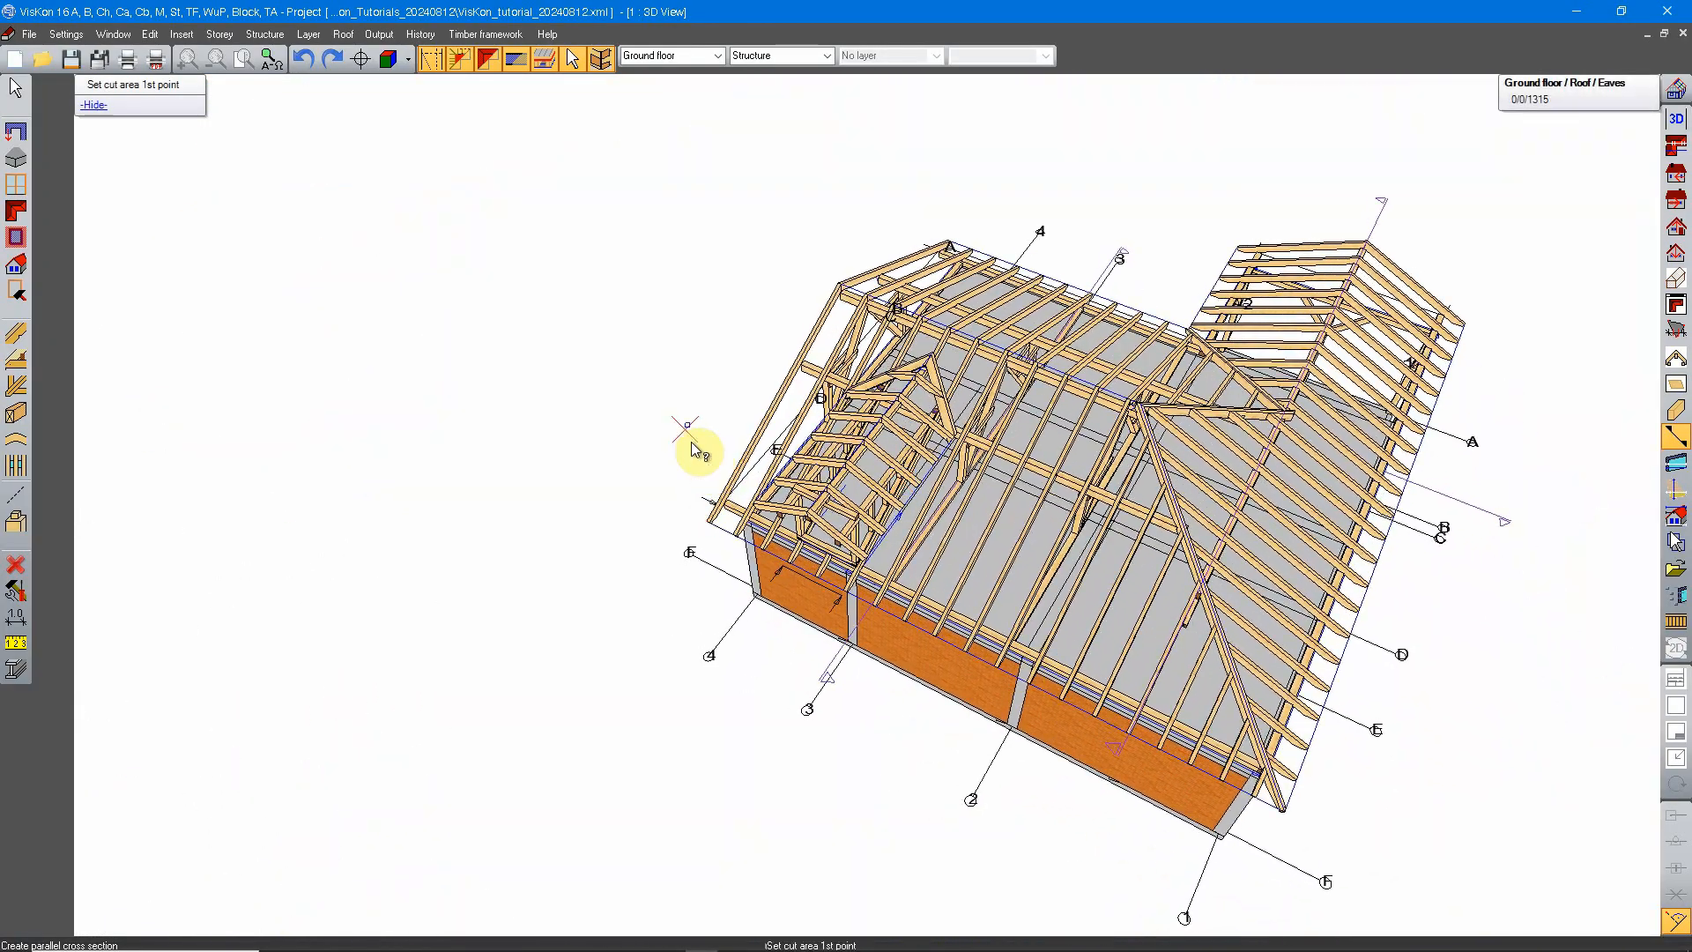
{"action": "scroll", "coordinate": [881, 502], "scroll_direction": "up", "scroll_amount": 3}
{"action": "left_click", "coordinate": [1024, 649]}
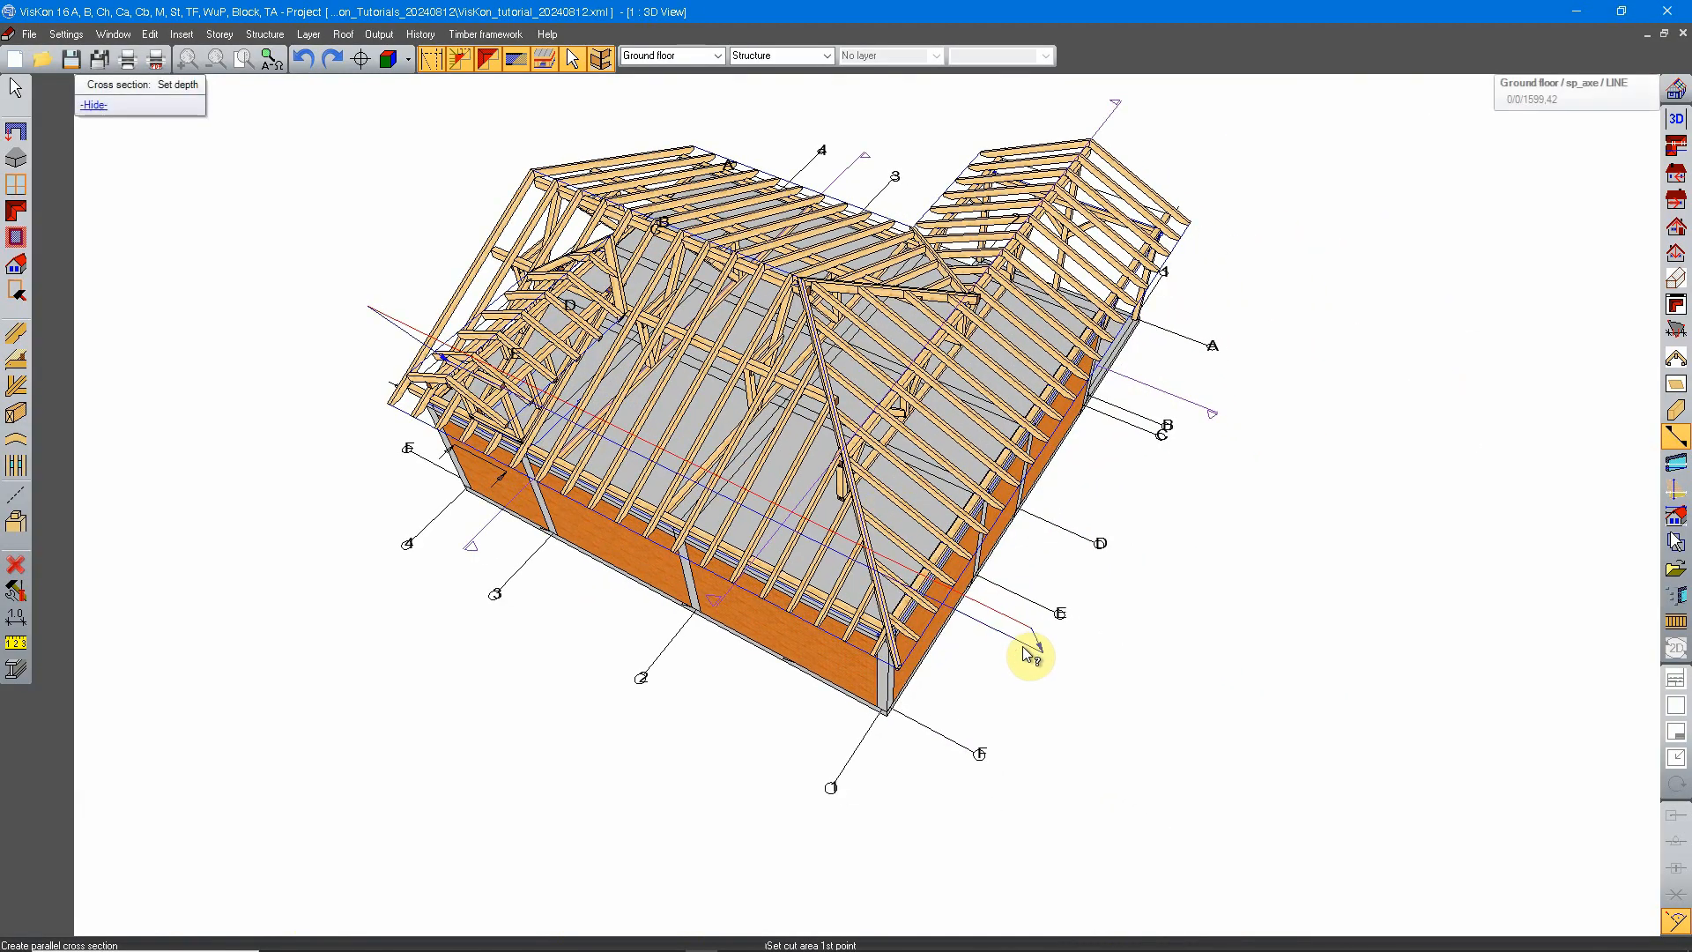
Set the section depth to about 198 cm and create Cross section D-D as plan 10, landscape, at scale 1:50.
{"action": "middle_click_drag", "start_coordinate": [1027, 650], "coordinate": [752, 293]}
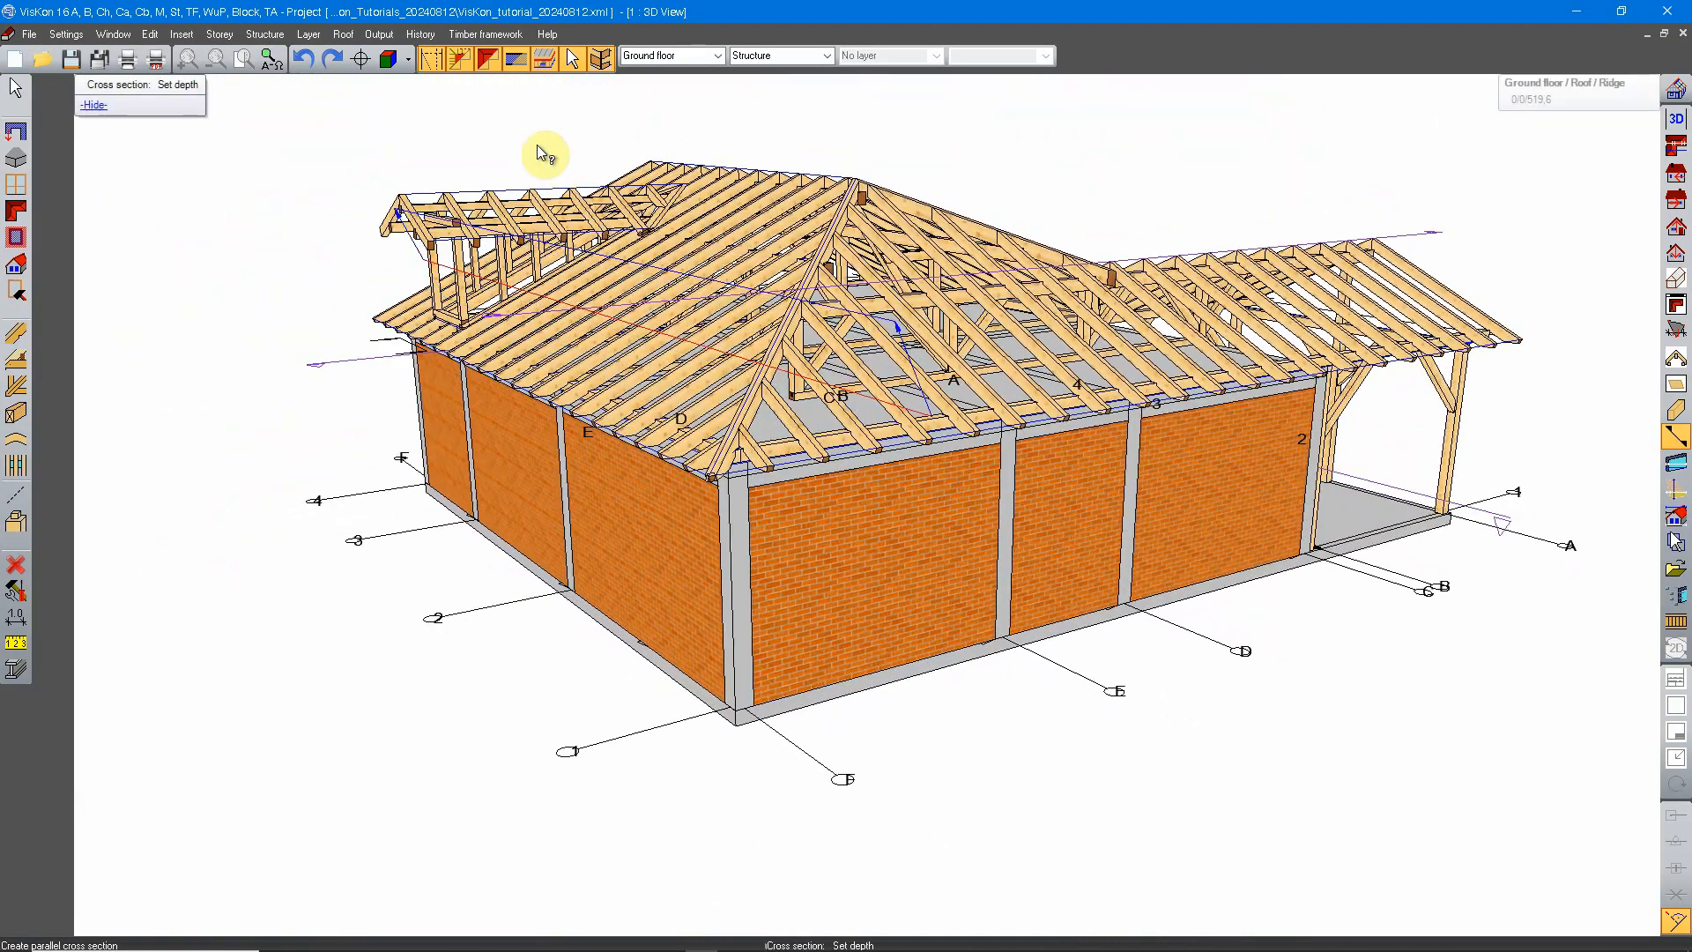
{"action": "left_click", "coordinate": [913, 449]}
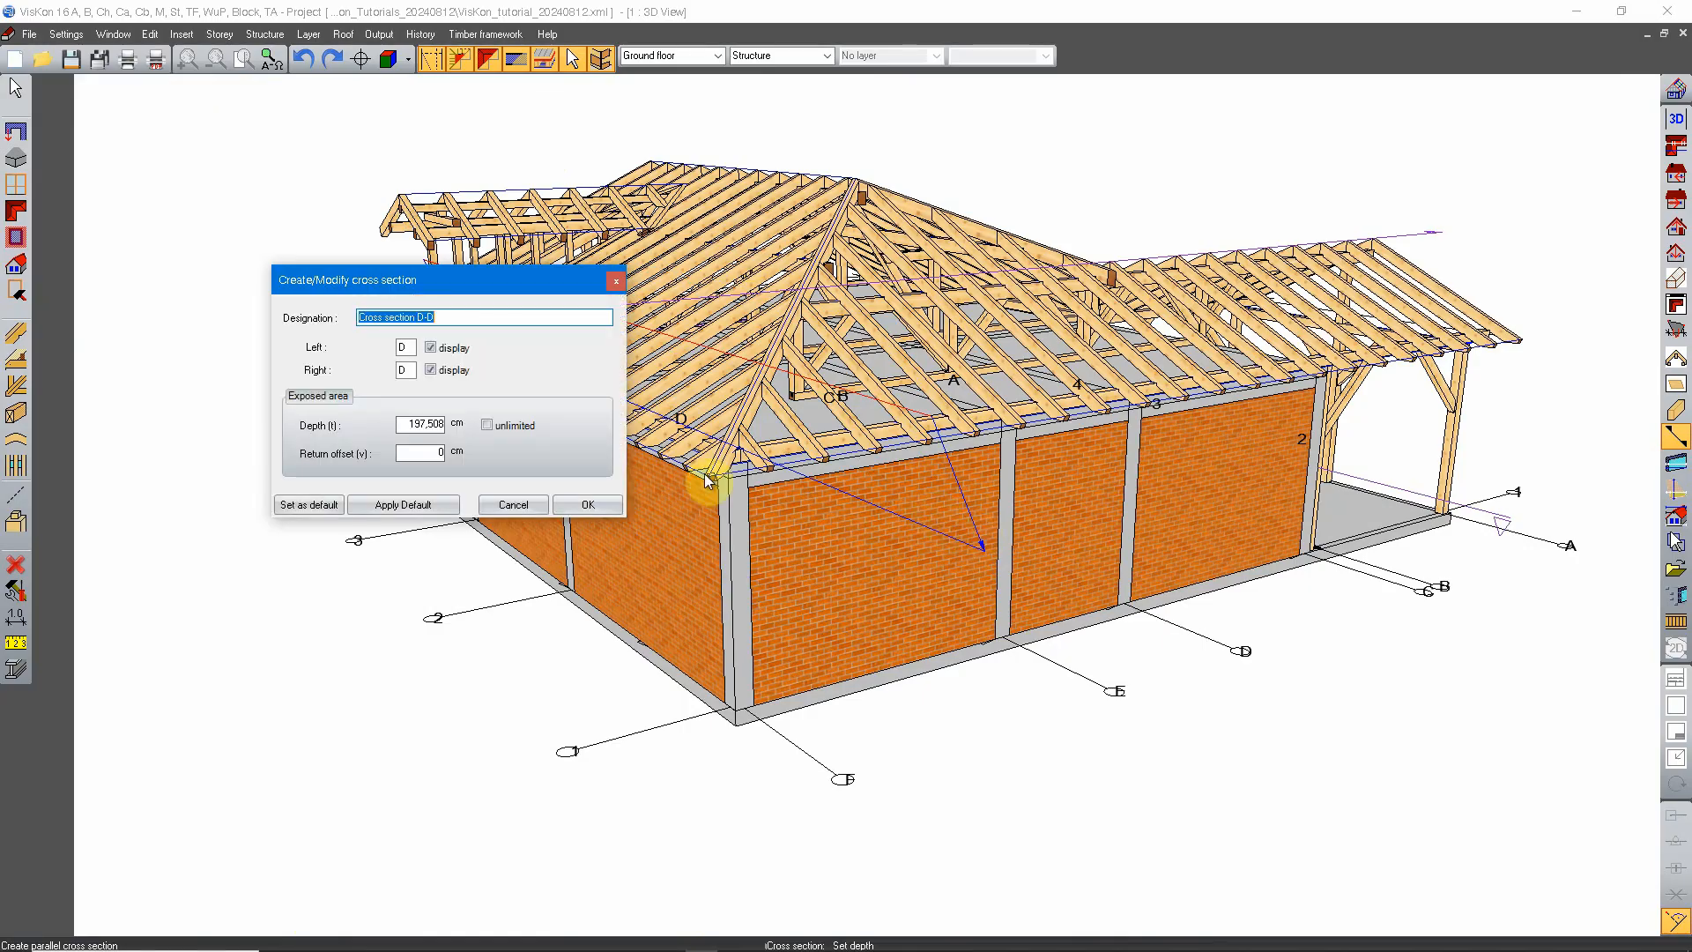
{"action": "left_click", "coordinate": [616, 504]}
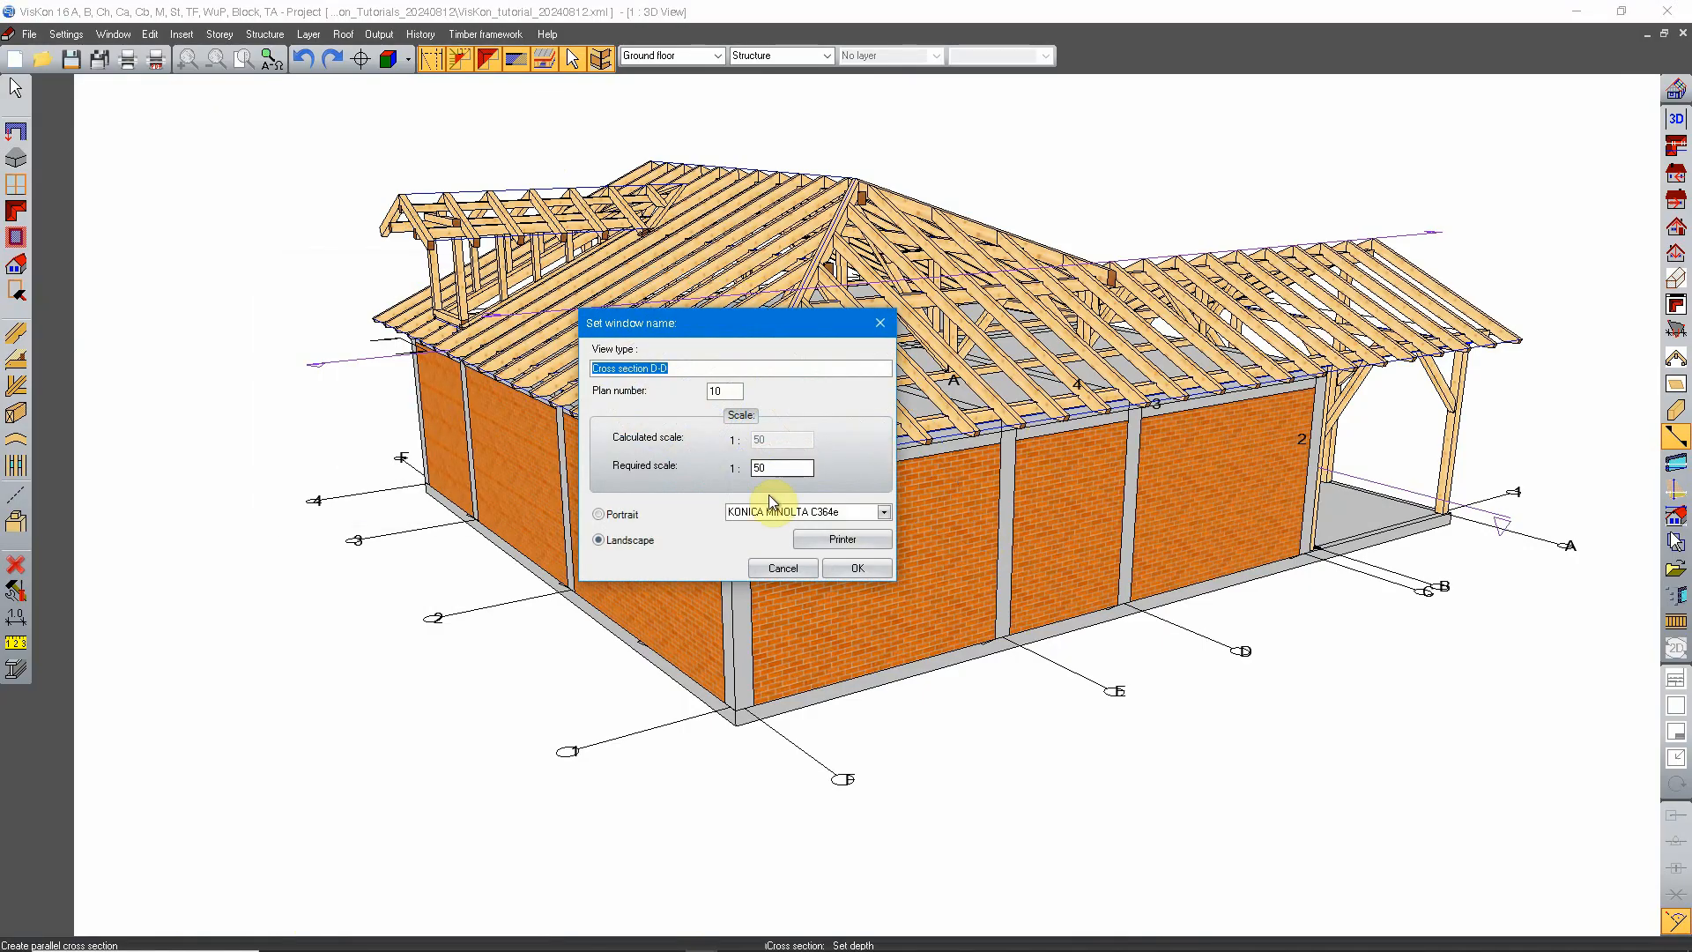
{"action": "left_click", "coordinate": [851, 566]}
Examine the dormer framing, rafters, purlins and hip rafter in the Cross section D-D plan.
{"action": "scroll", "coordinate": [758, 577], "scroll_direction": "up", "scroll_amount": 5}
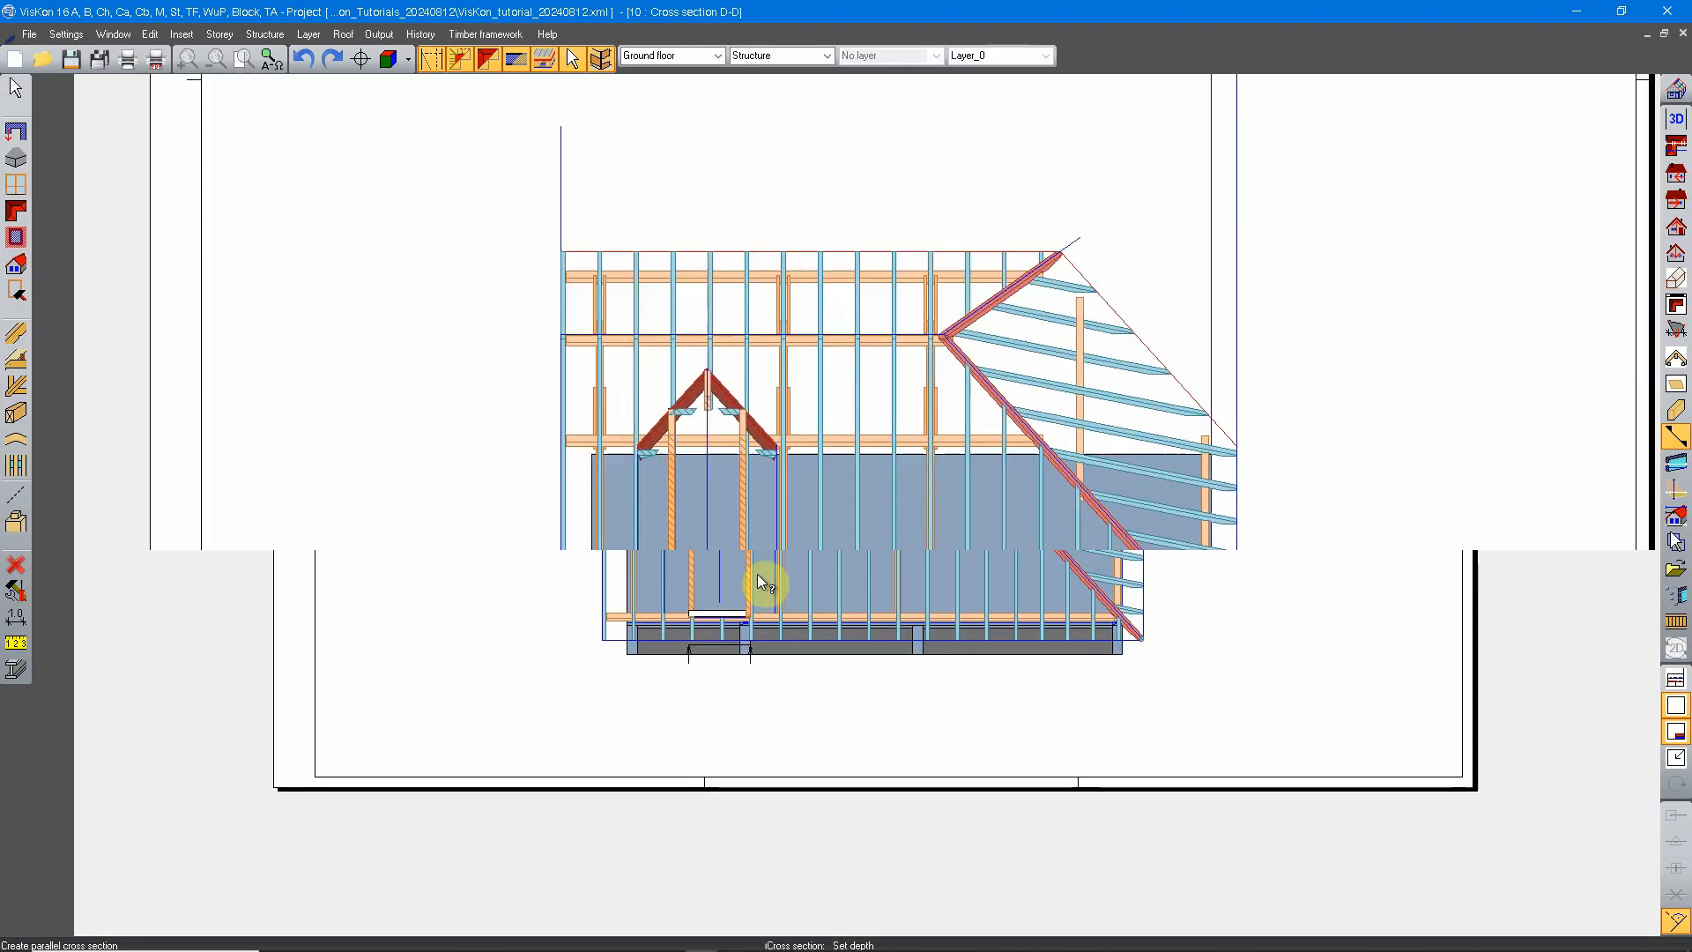
{"action": "scroll", "coordinate": [801, 586], "scroll_direction": "down", "scroll_amount": 3}
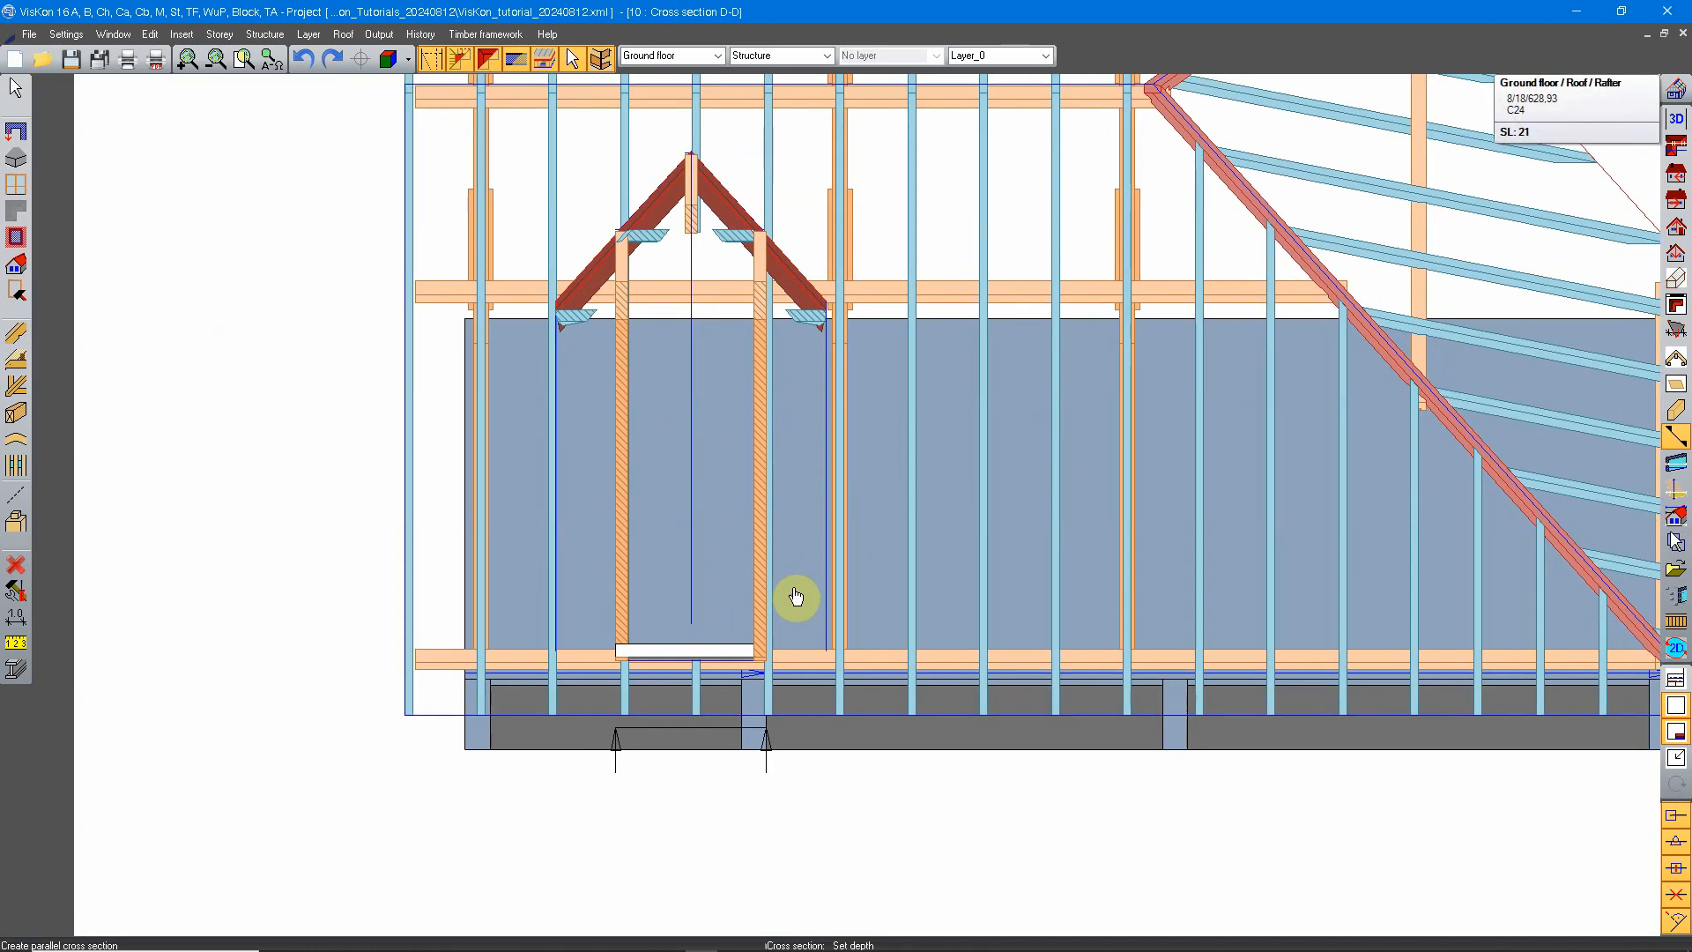
{"action": "scroll", "coordinate": [1026, 600], "scroll_direction": "down", "scroll_amount": 3}
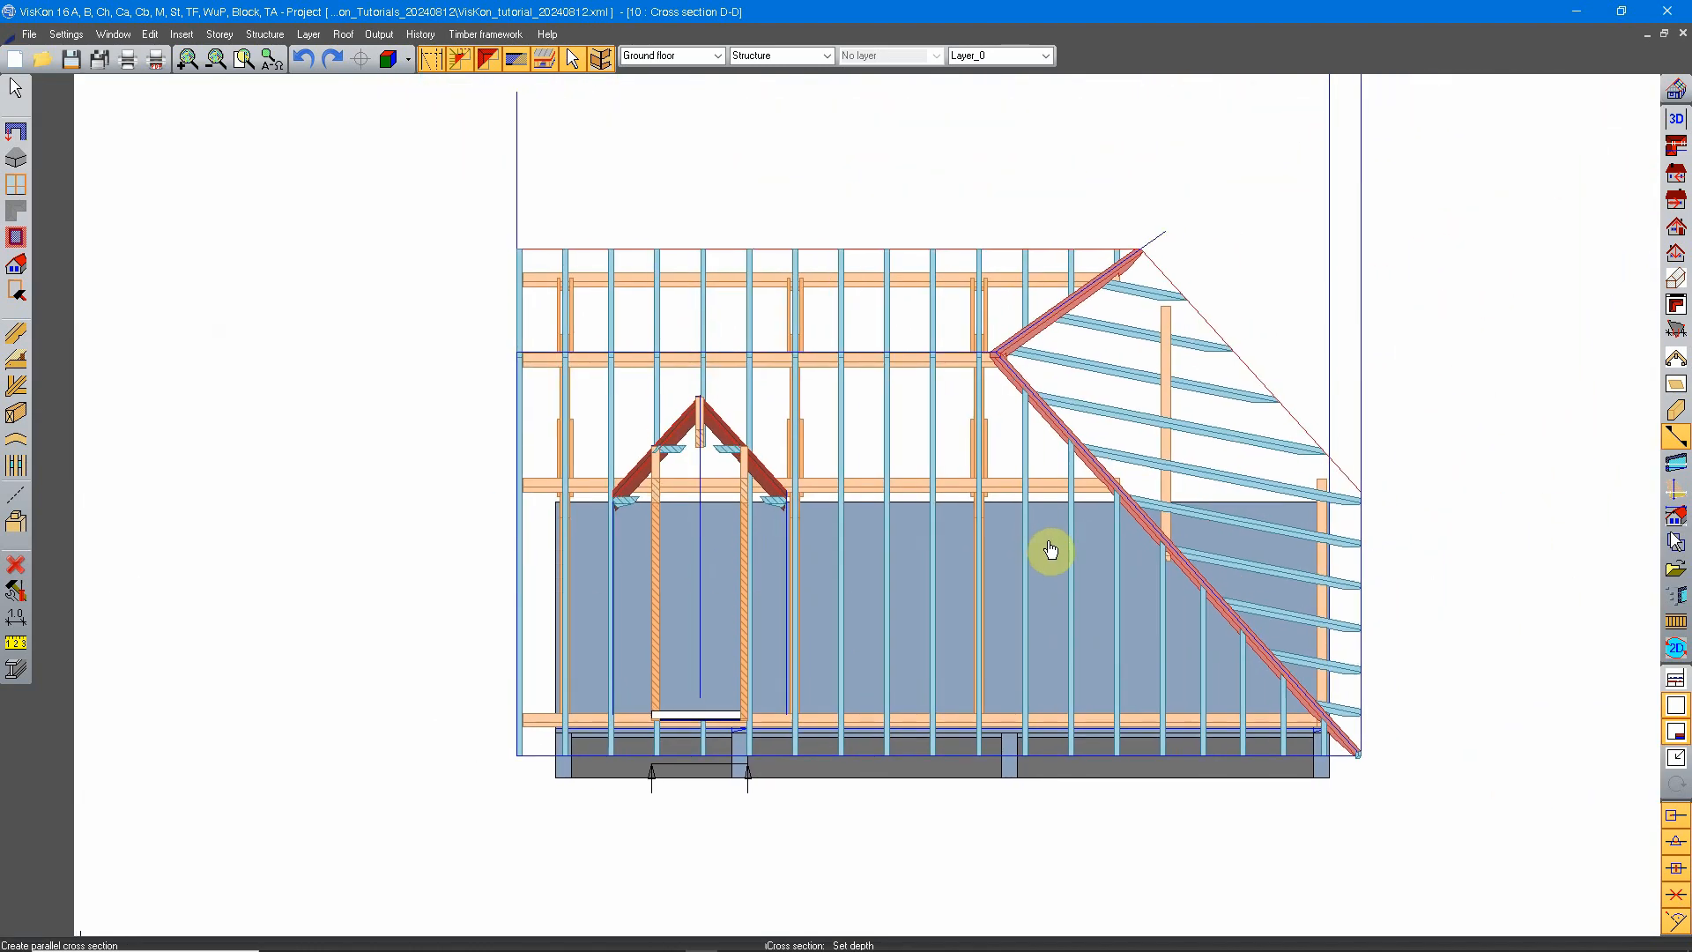
{"action": "scroll", "coordinate": [1146, 467], "scroll_direction": "down", "scroll_amount": 3}
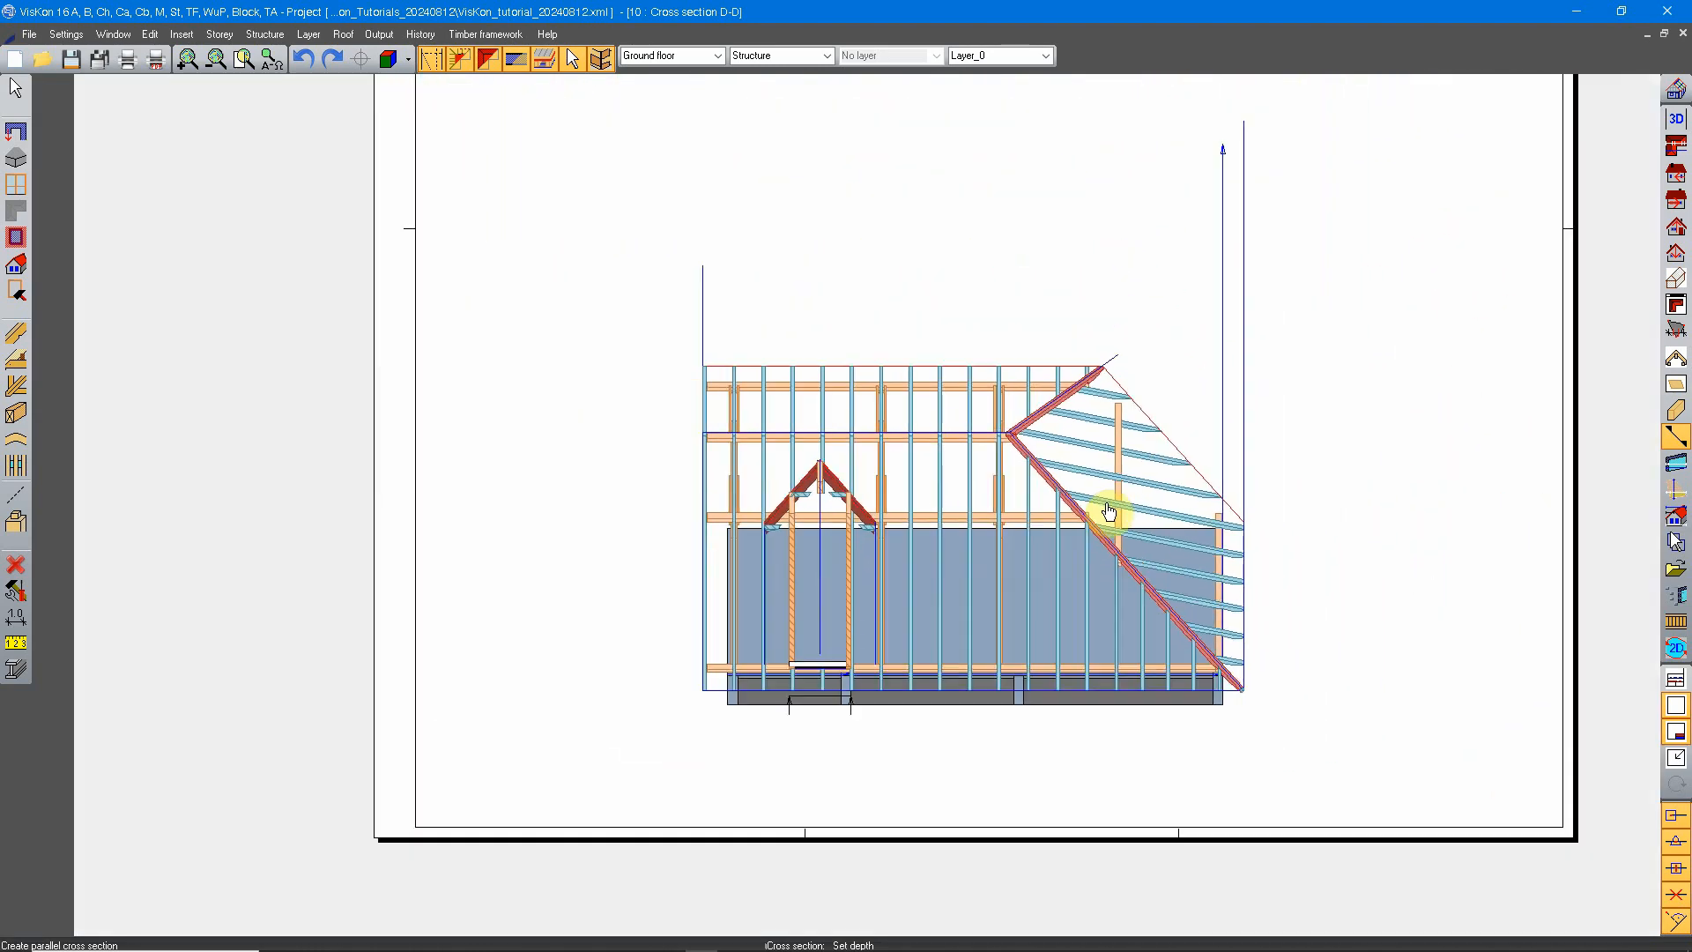
{"action": "scroll", "coordinate": [1066, 497], "scroll_direction": "up", "scroll_amount": 3}
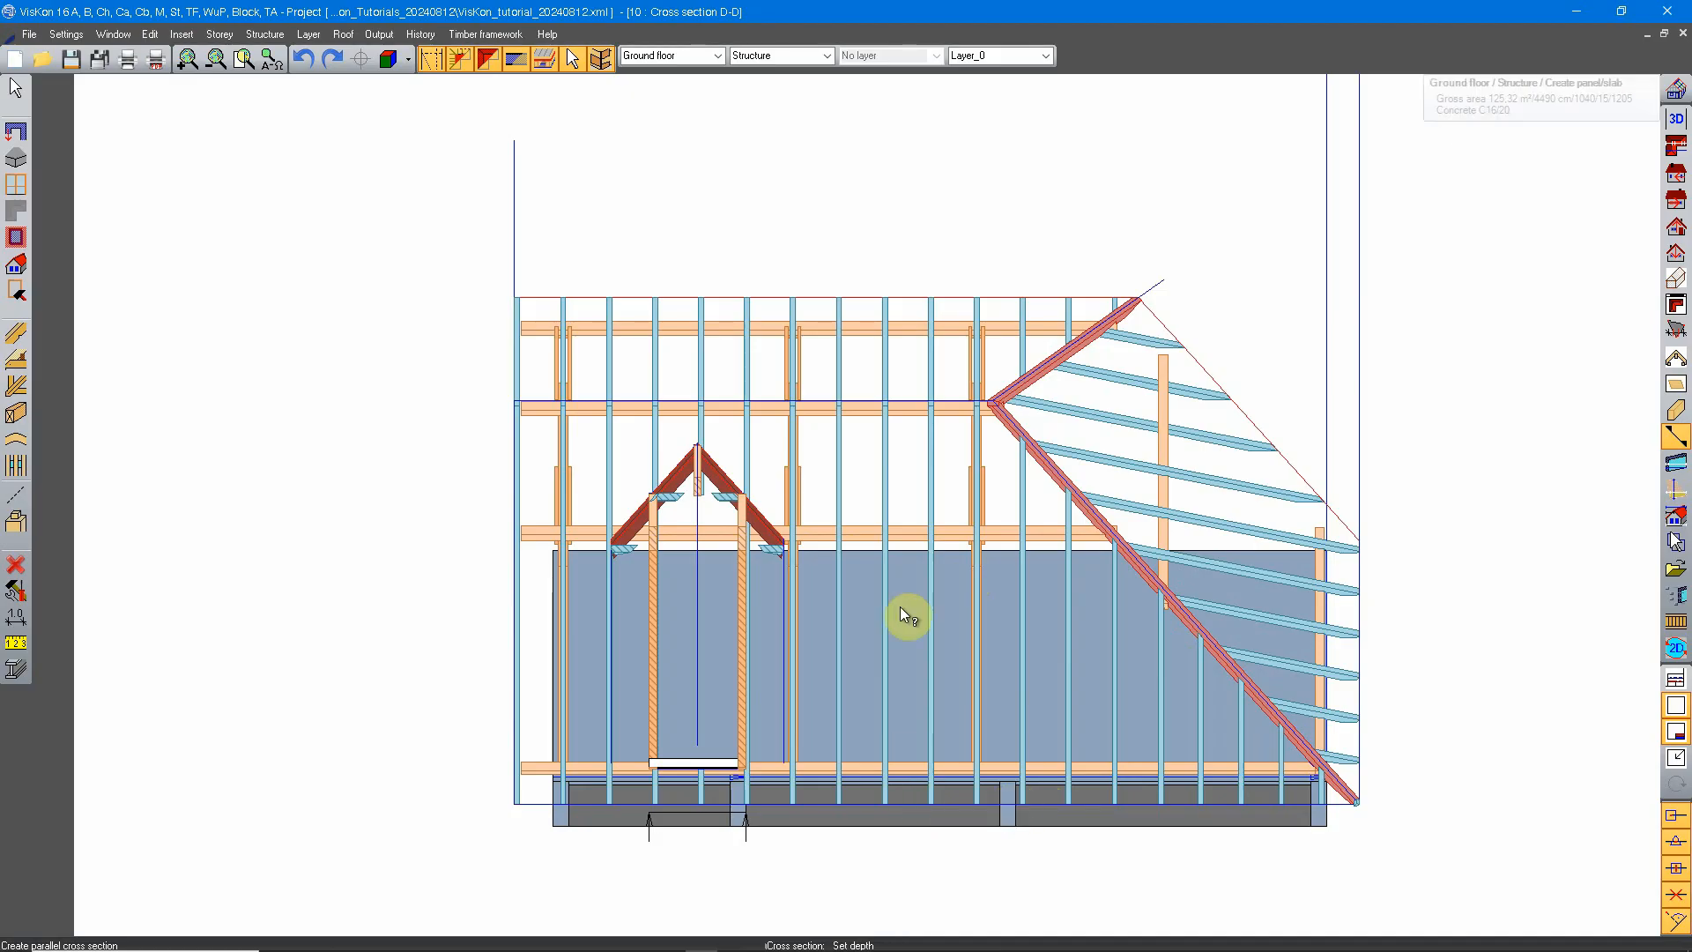
{"action": "scroll", "coordinate": [890, 568], "scroll_direction": "up", "scroll_amount": 5}
{"action": "scroll", "coordinate": [884, 540], "scroll_direction": "down", "scroll_amount": 4}
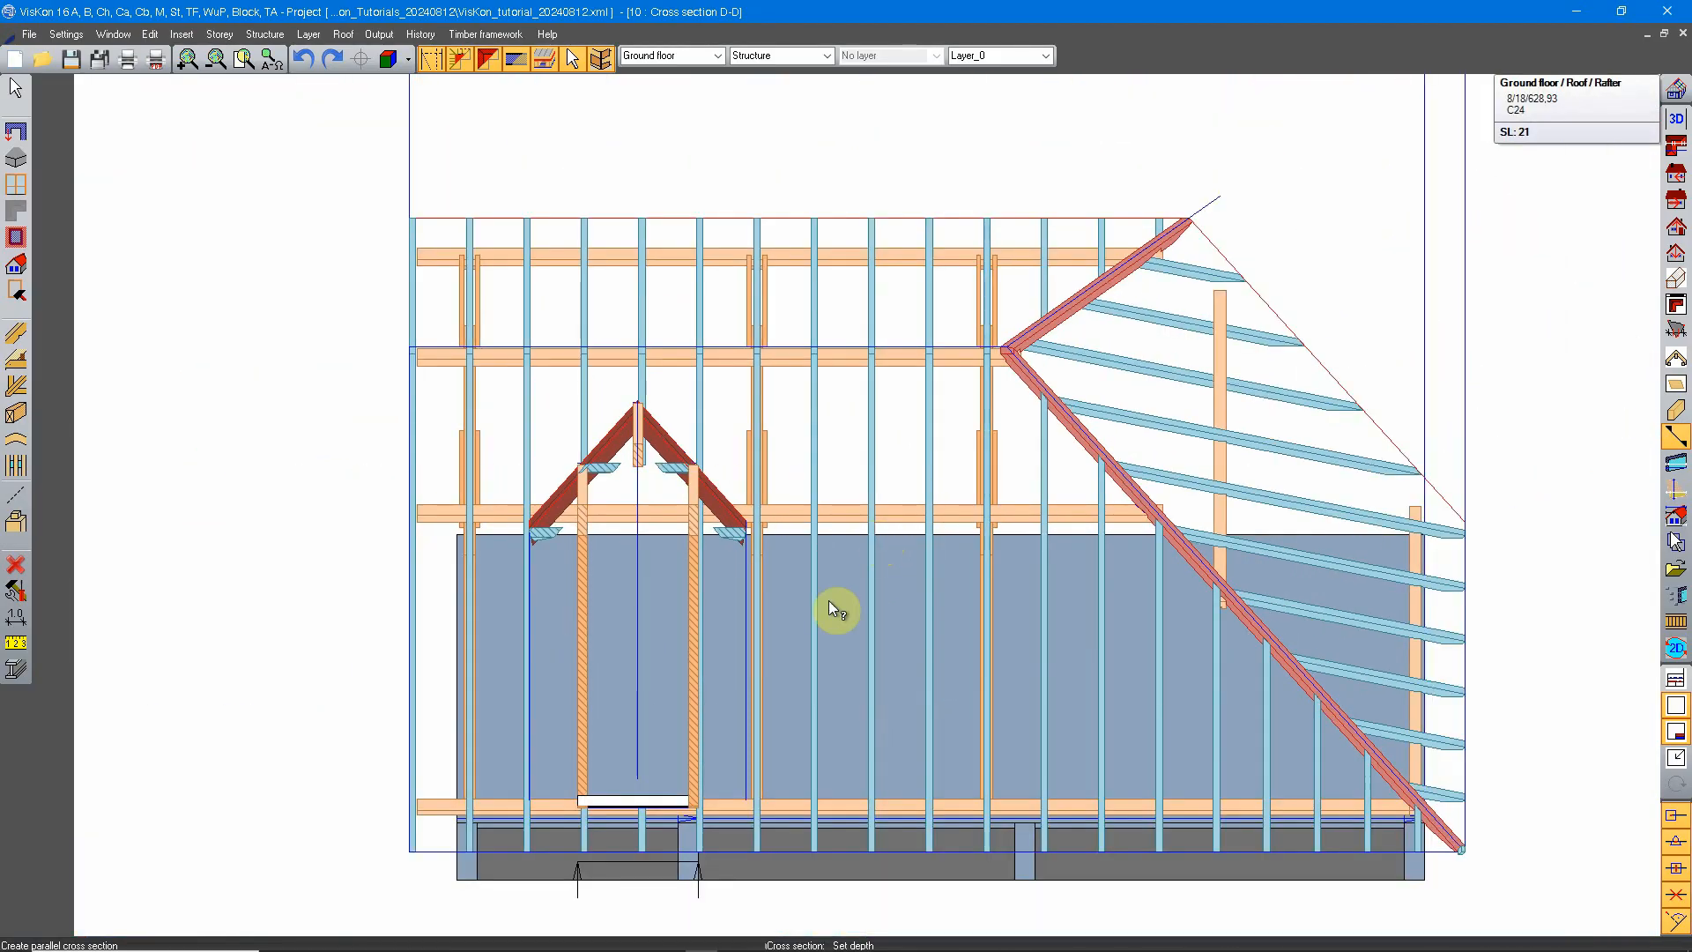
{"action": "scroll", "coordinate": [838, 608], "scroll_direction": "up", "scroll_amount": 4}
{"action": "middle_click_drag", "start_coordinate": [763, 296], "coordinate": [792, 389]}
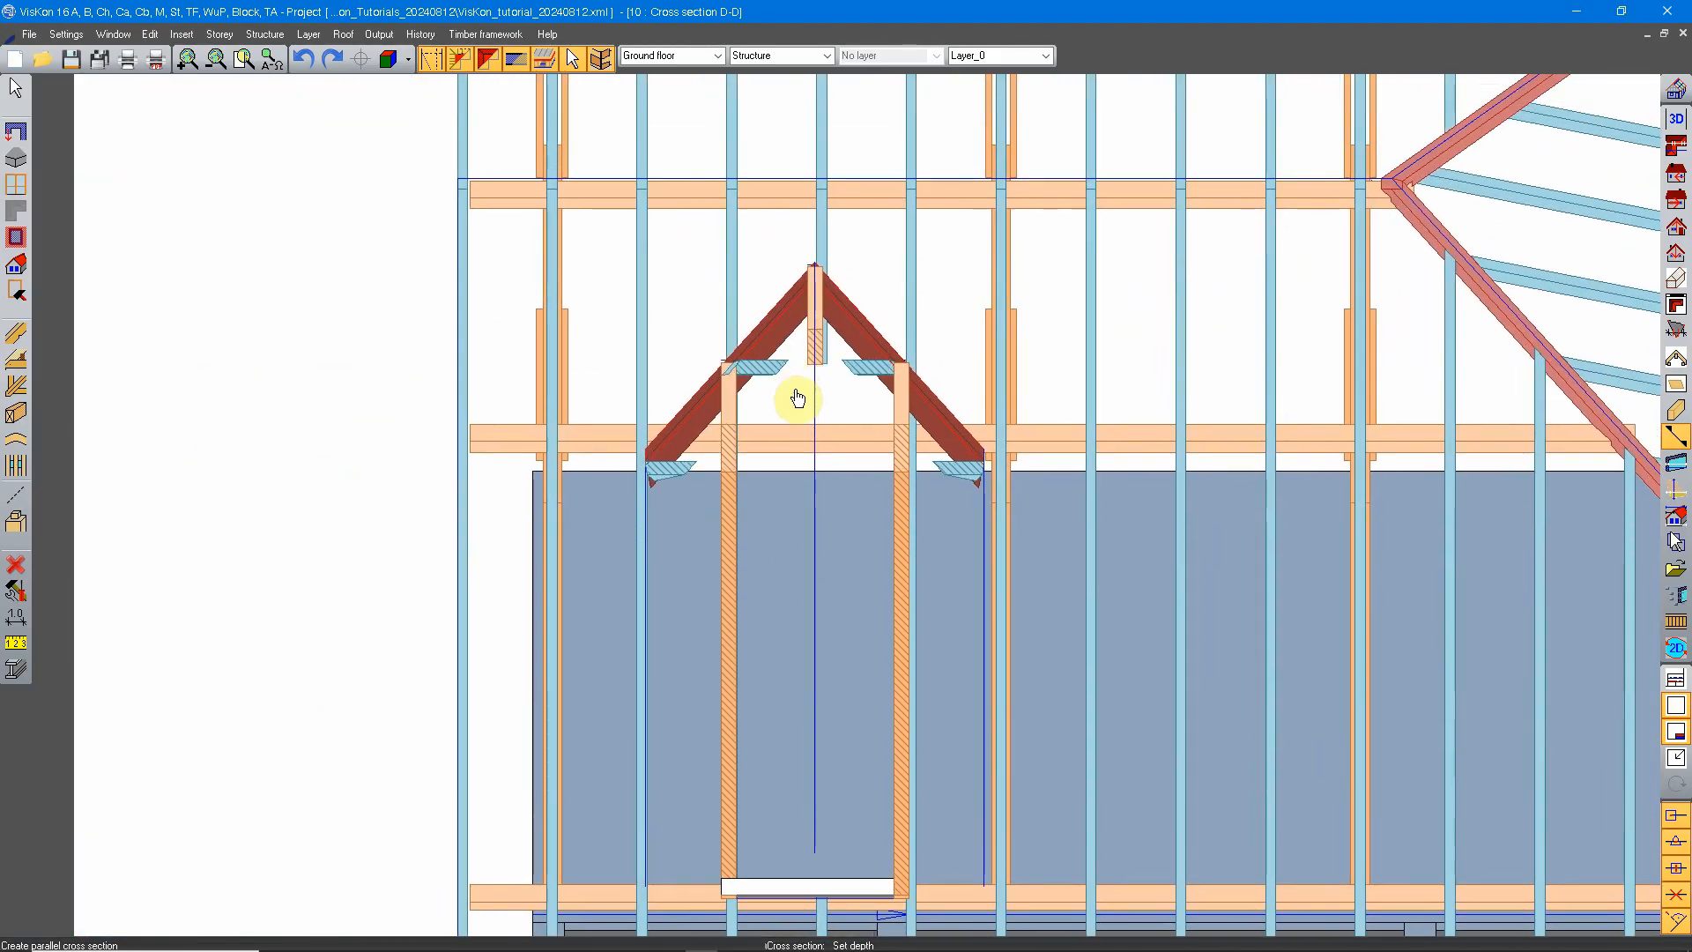
{"action": "middle_click_drag", "start_coordinate": [993, 607], "coordinate": [1006, 451]}
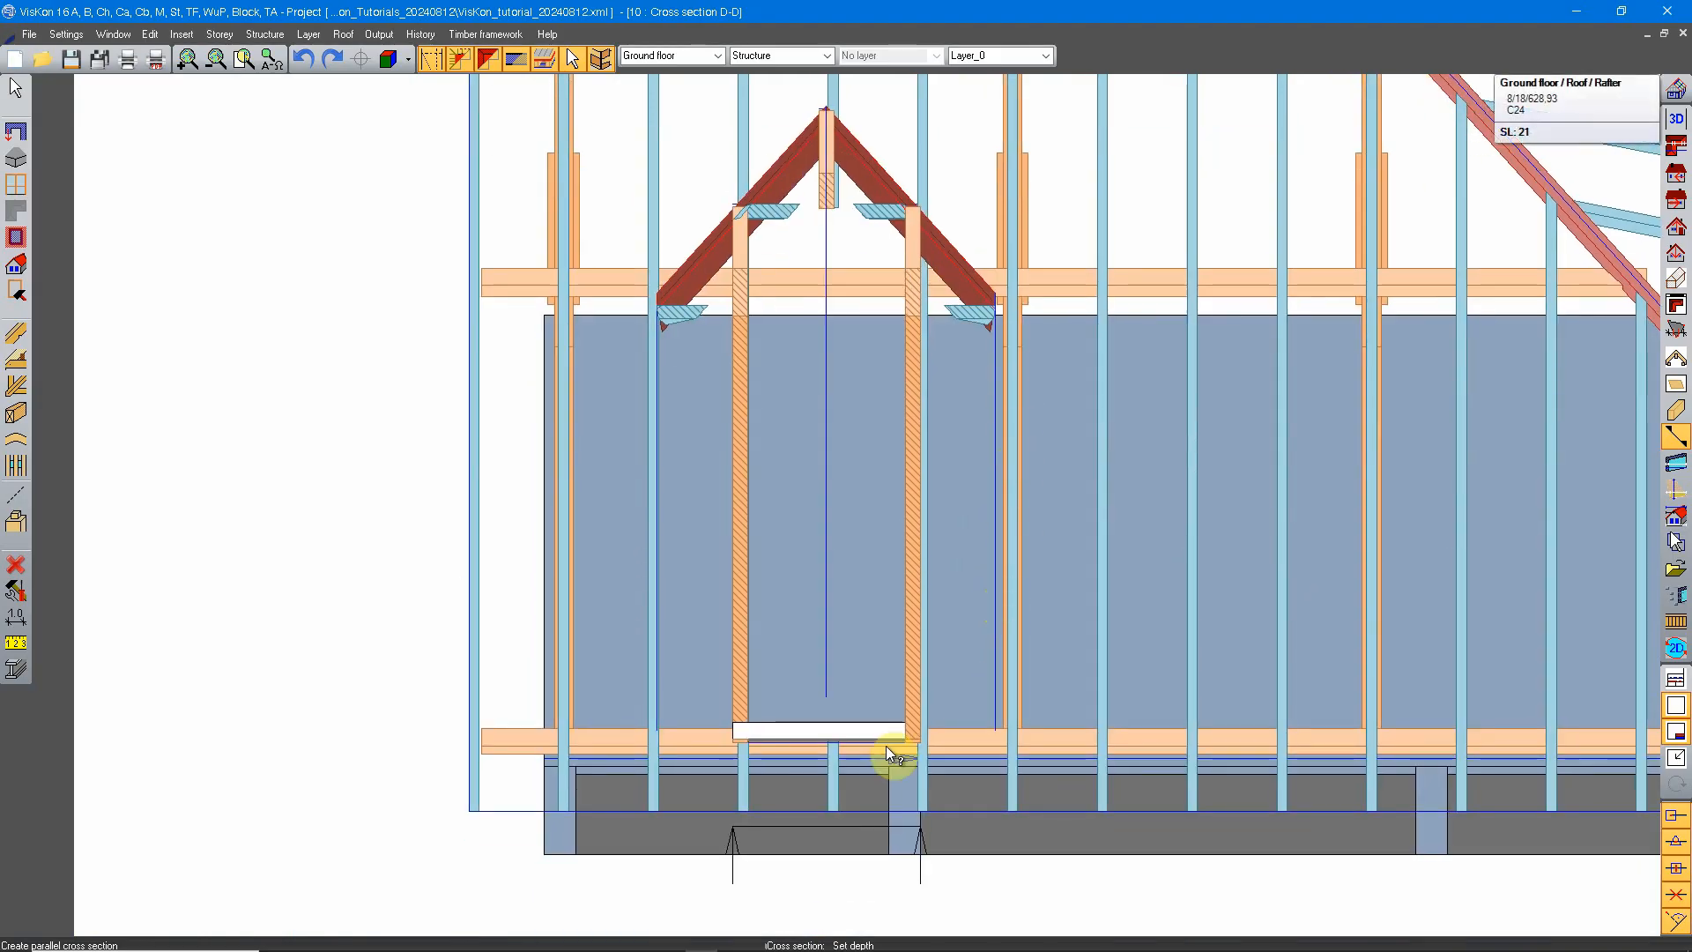
{"action": "middle_click_drag", "start_coordinate": [981, 312], "coordinate": [1011, 423]}
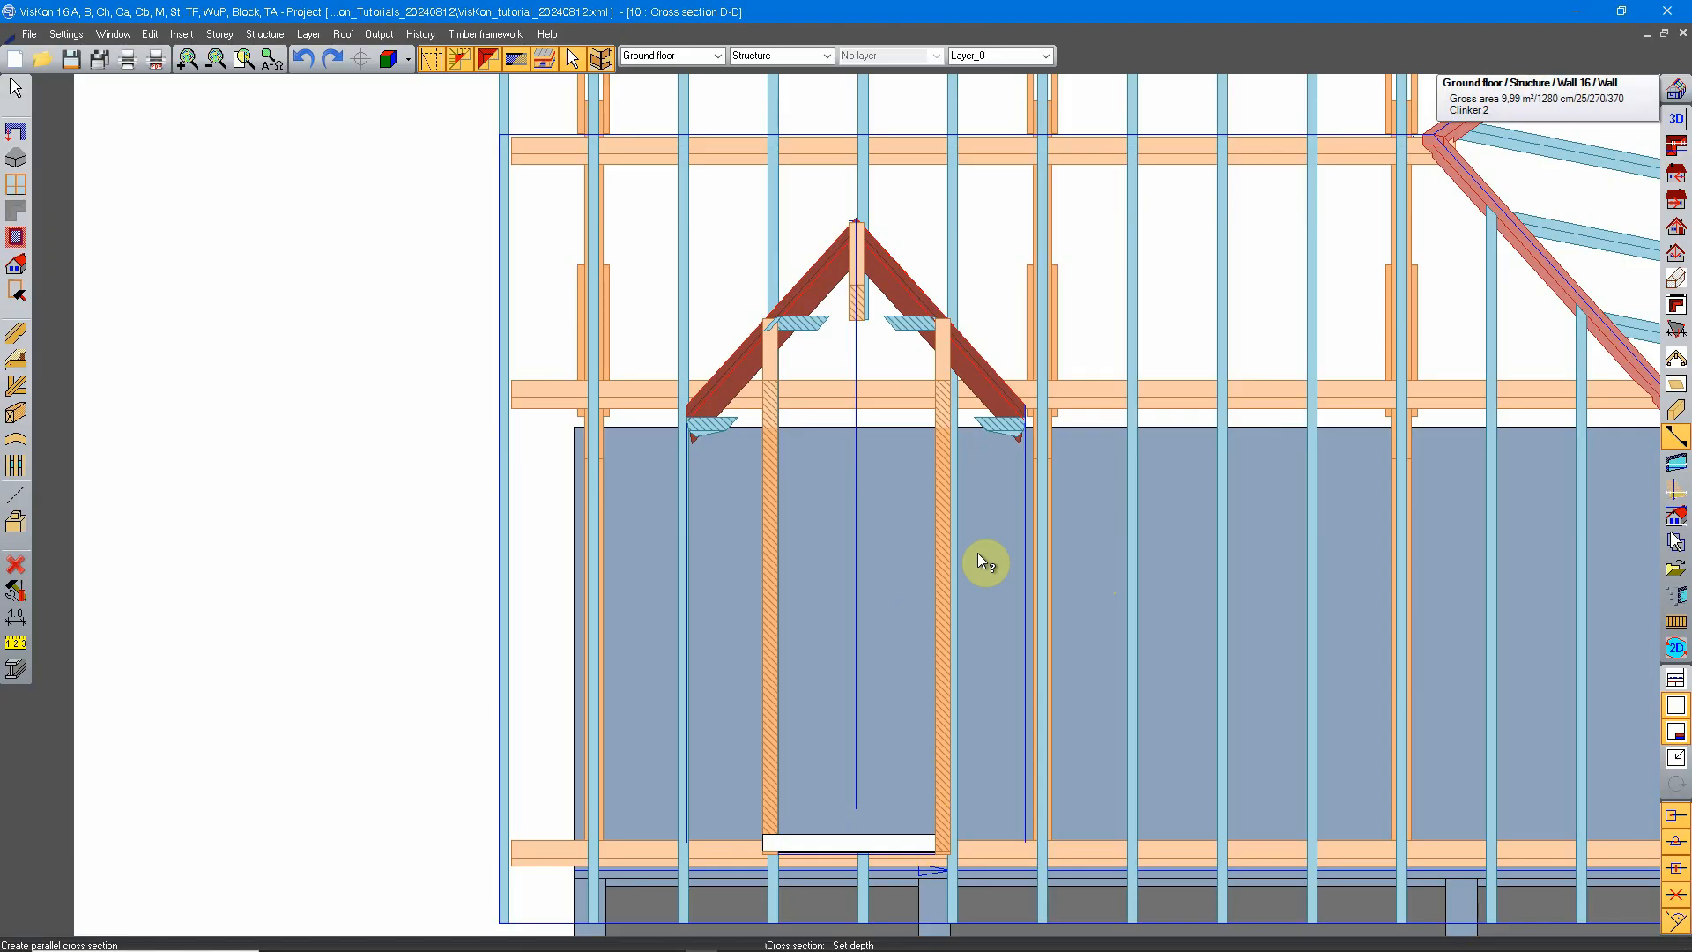
{"action": "scroll", "coordinate": [891, 411], "scroll_direction": "down", "scroll_amount": 1}
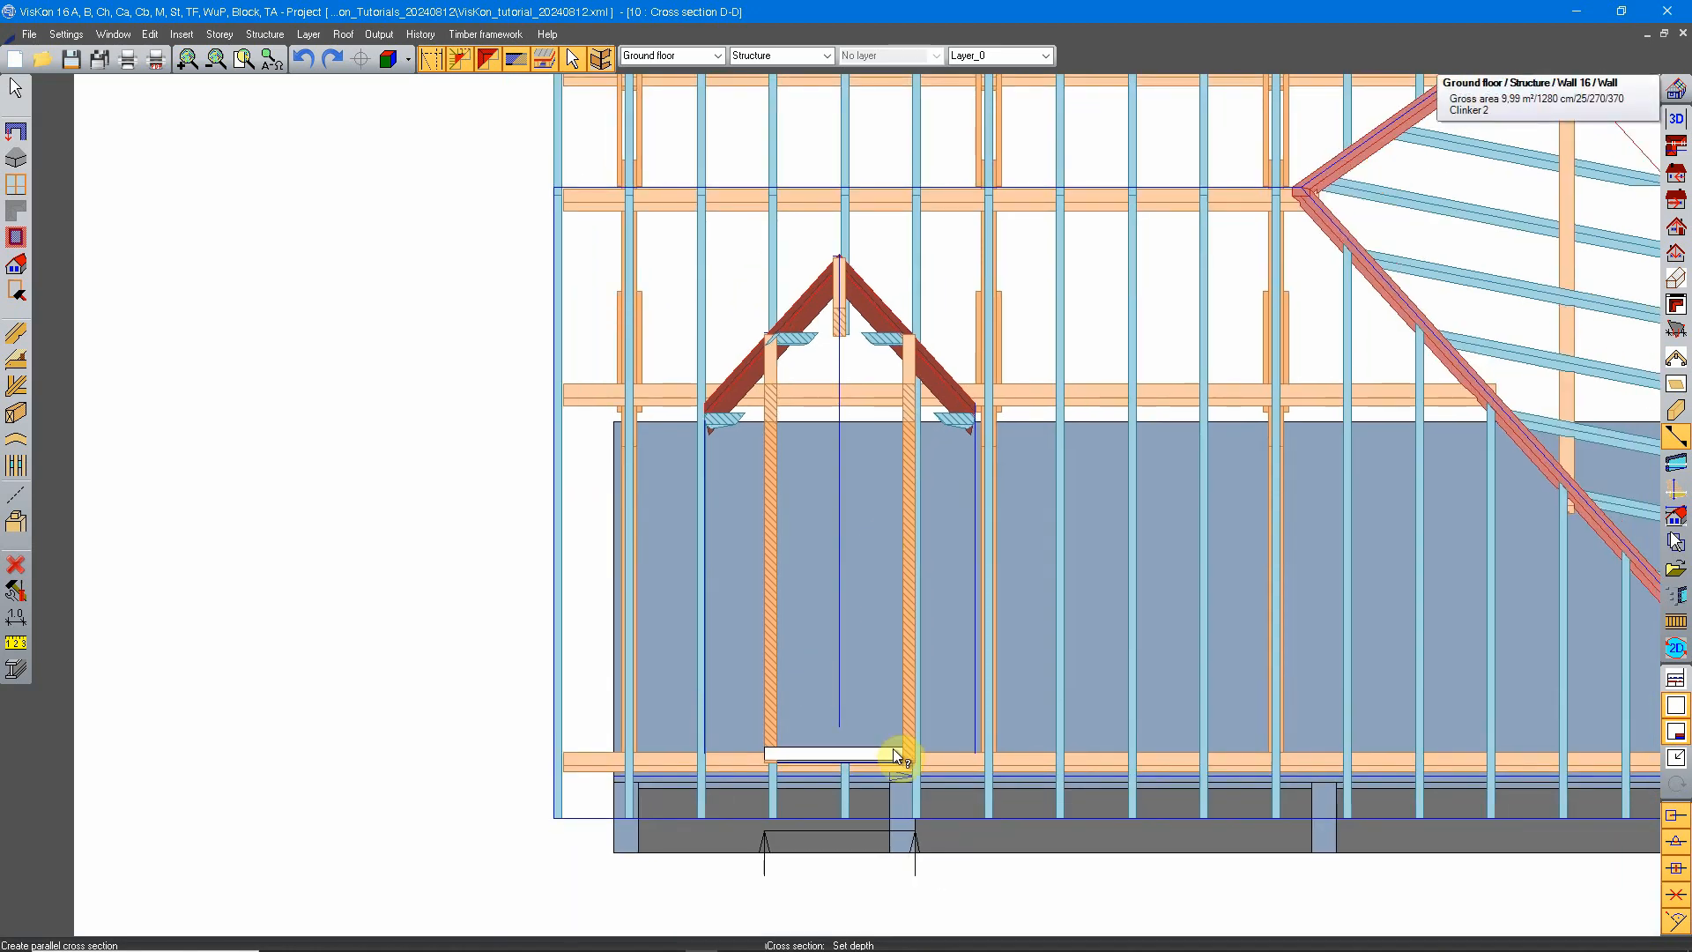
Look over the Cross section D-D plan and switch back to the 3D view.
{"action": "scroll", "coordinate": [895, 751], "scroll_direction": "up", "scroll_amount": 2}
{"action": "mouse_move", "coordinate": [741, 474]}
{"action": "middle_mouse_down"}
{"action": "mouse_move", "coordinate": [824, 618]}
{"action": "mouse_move", "coordinate": [830, 675]}
{"action": "middle_mouse_up"}
{"action": "scroll", "coordinate": [735, 482], "scroll_direction": "down", "scroll_amount": 2}
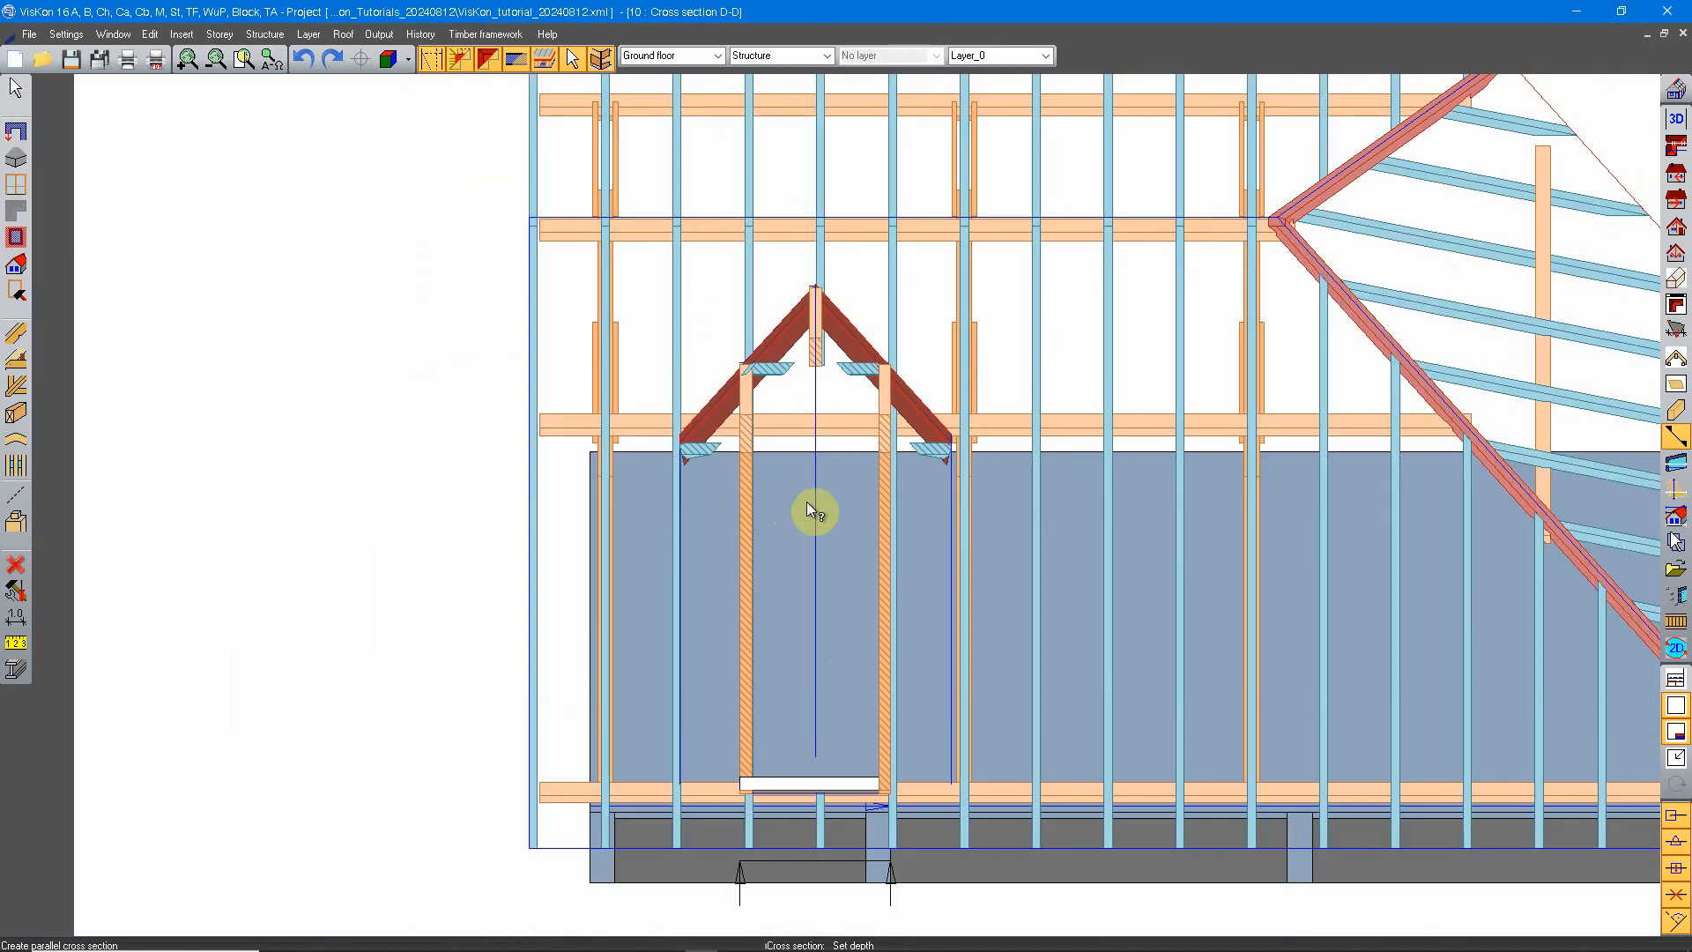
{"action": "scroll", "coordinate": [808, 504], "scroll_direction": "down", "scroll_amount": 3}
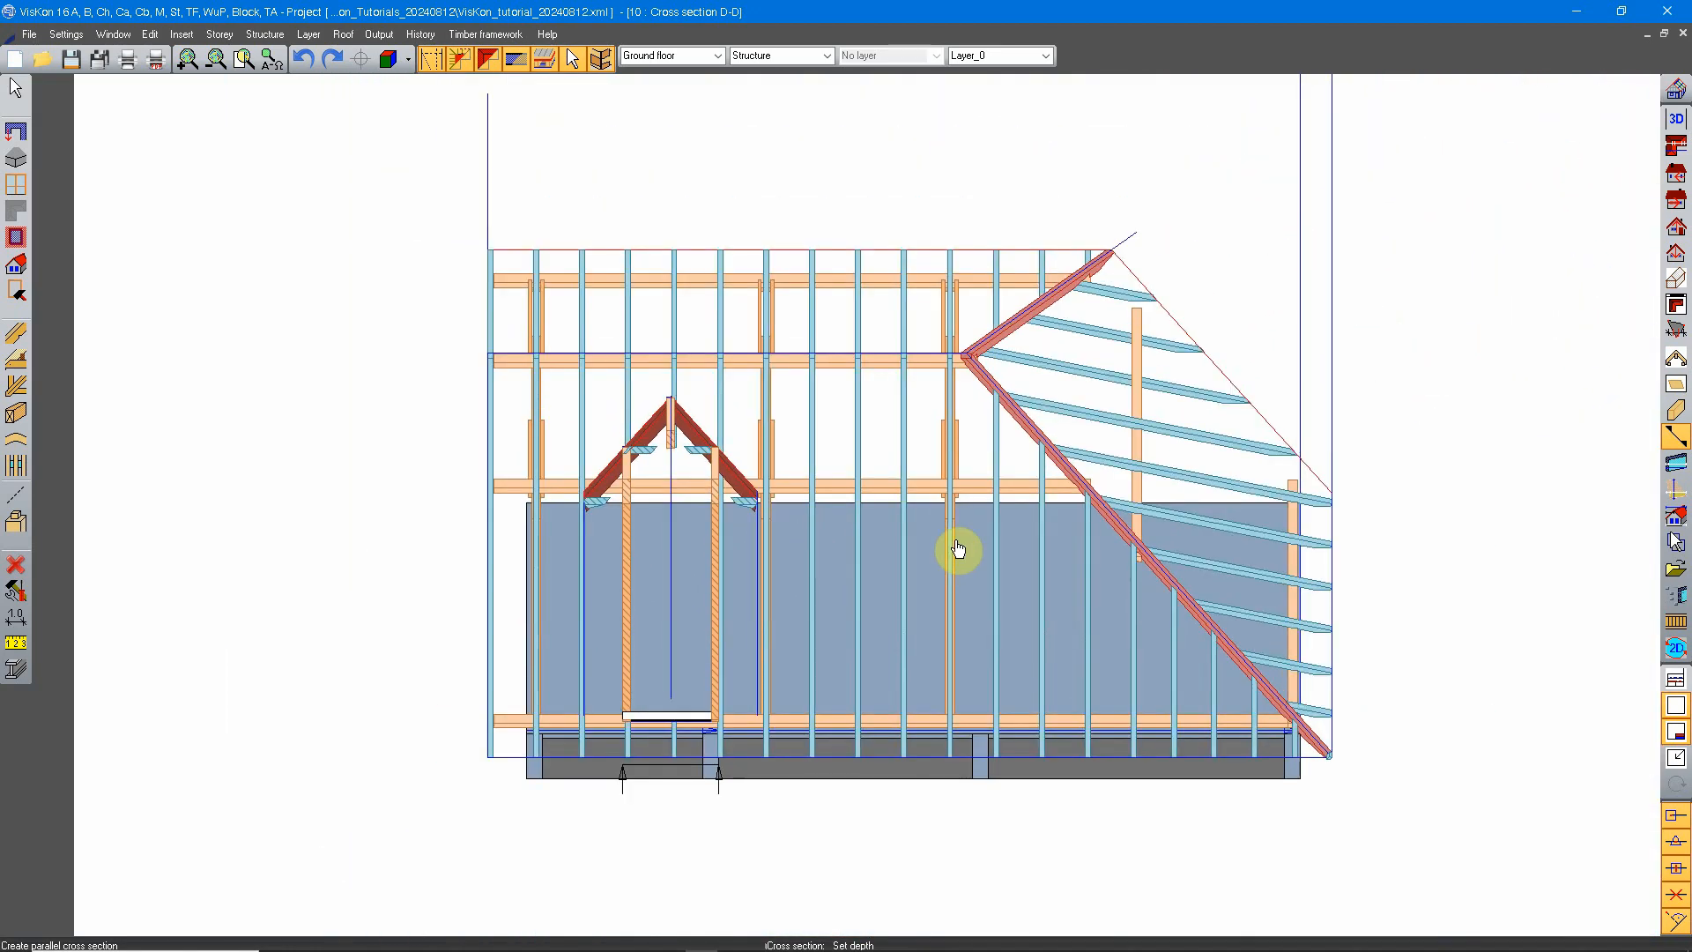
{"action": "left_click", "coordinate": [957, 550]}
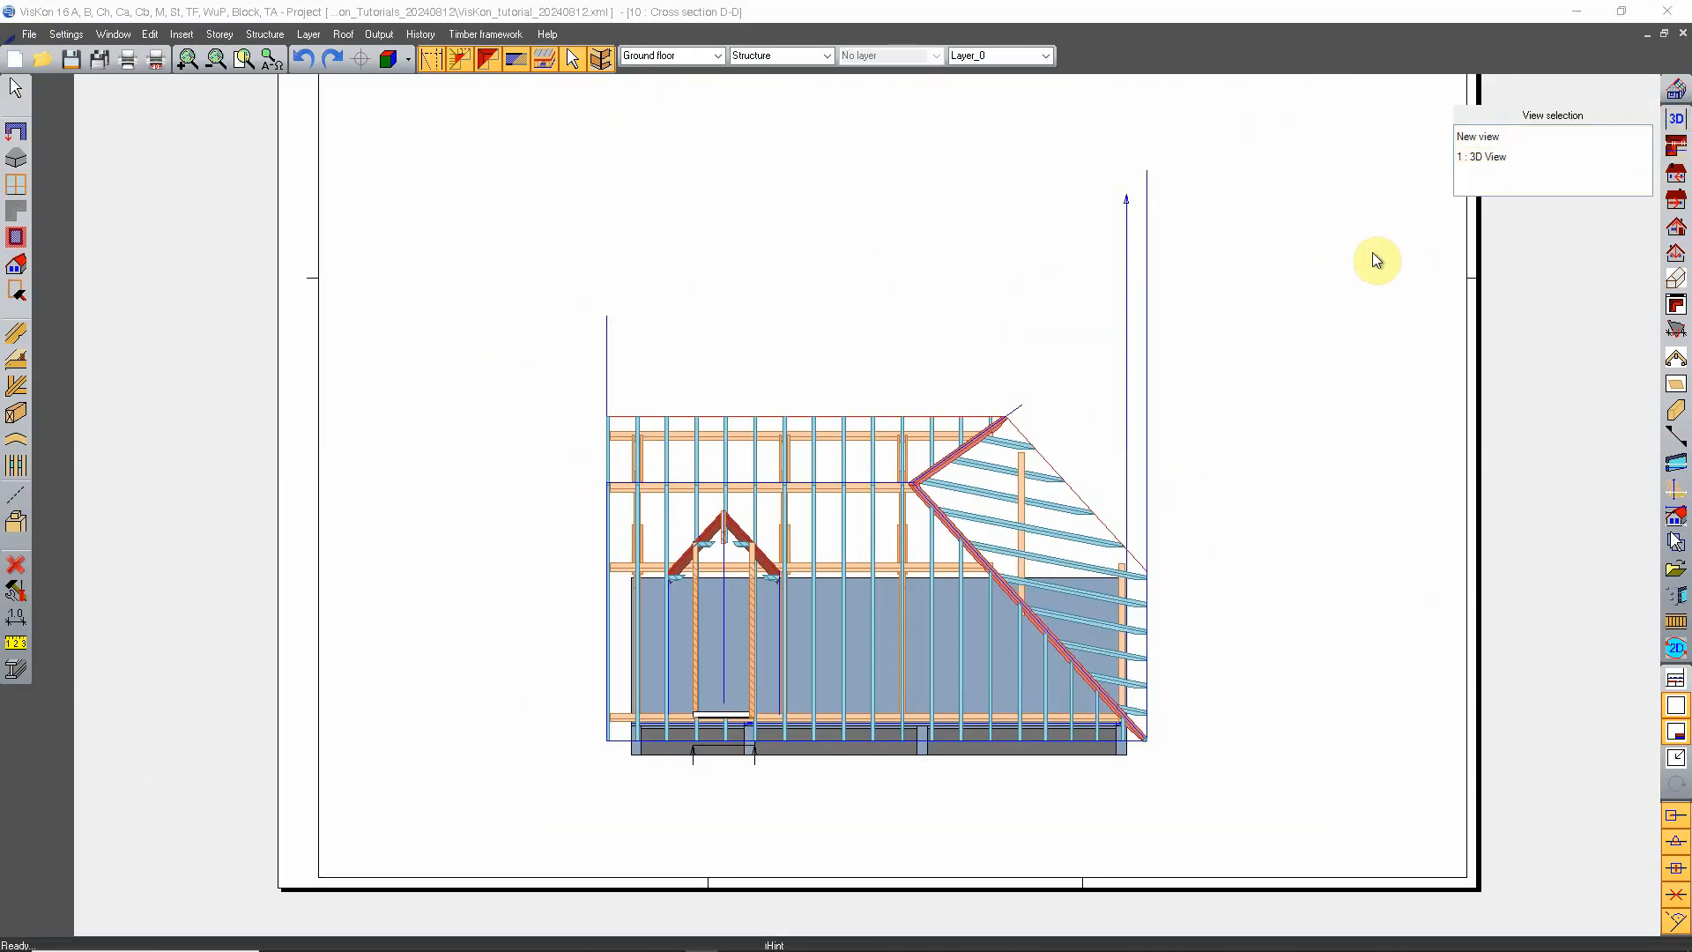
{"action": "left_click", "coordinate": [1489, 159]}
{"action": "middle_click_drag", "start_coordinate": [907, 725], "coordinate": [872, 633]}
Move the cross section line that emerges from the main house's wall beside the terrace sideways towards the terrace.
{"action": "left_click", "coordinate": [1675, 435]}
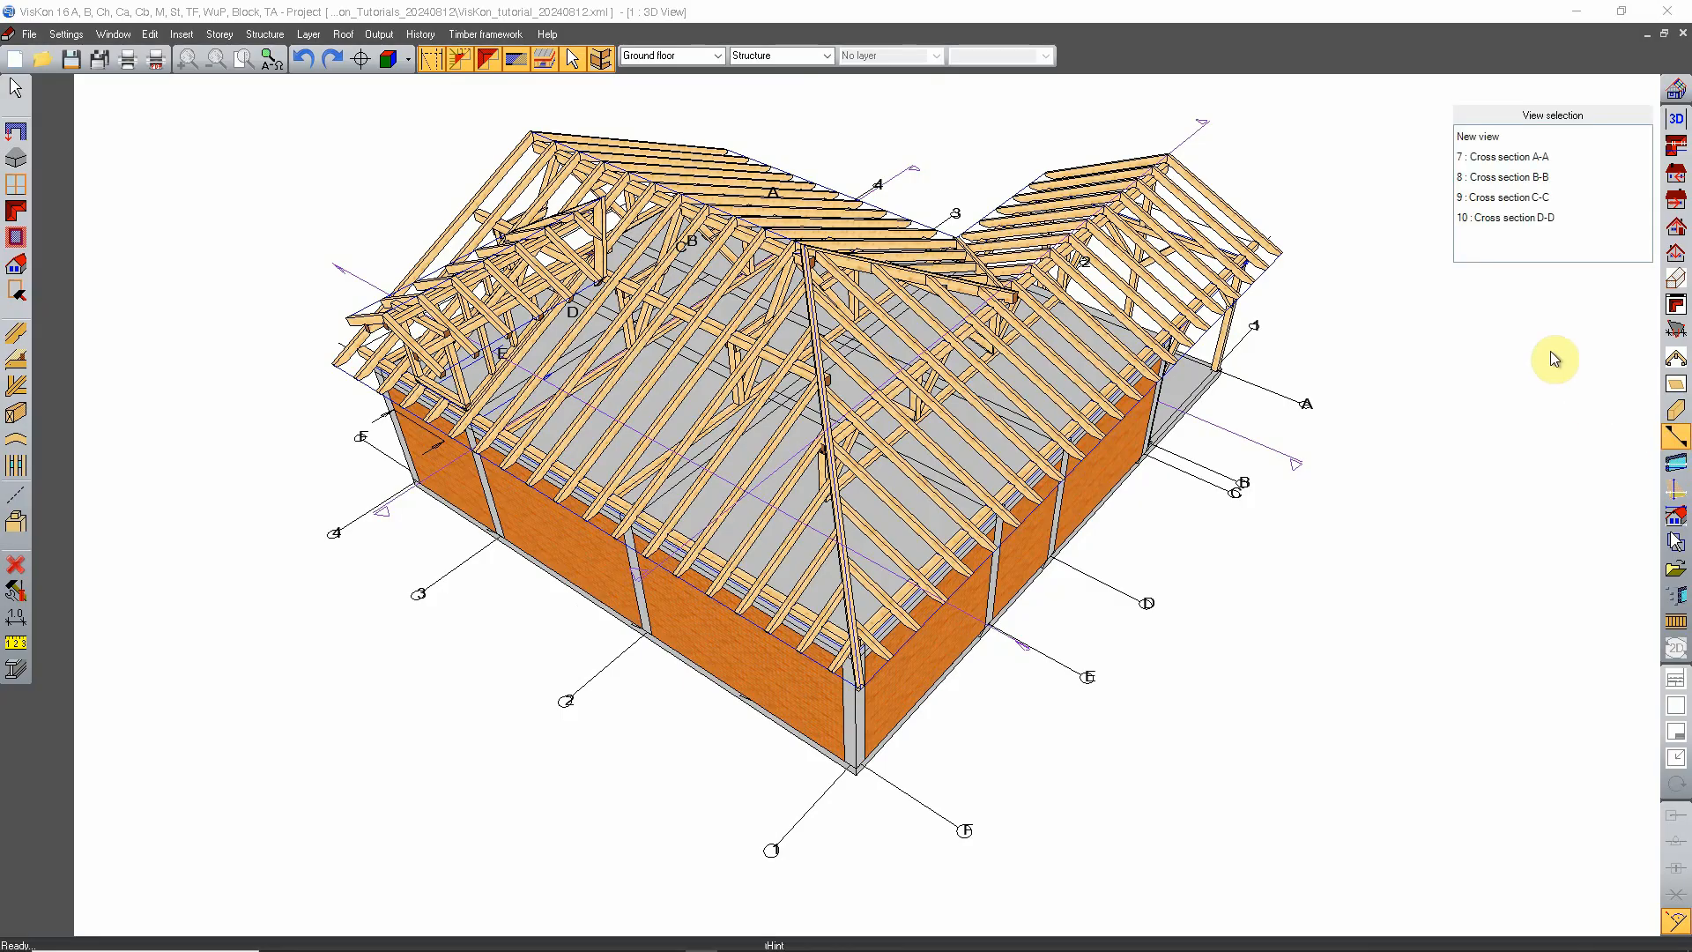
{"action": "left_click", "coordinate": [1503, 156]}
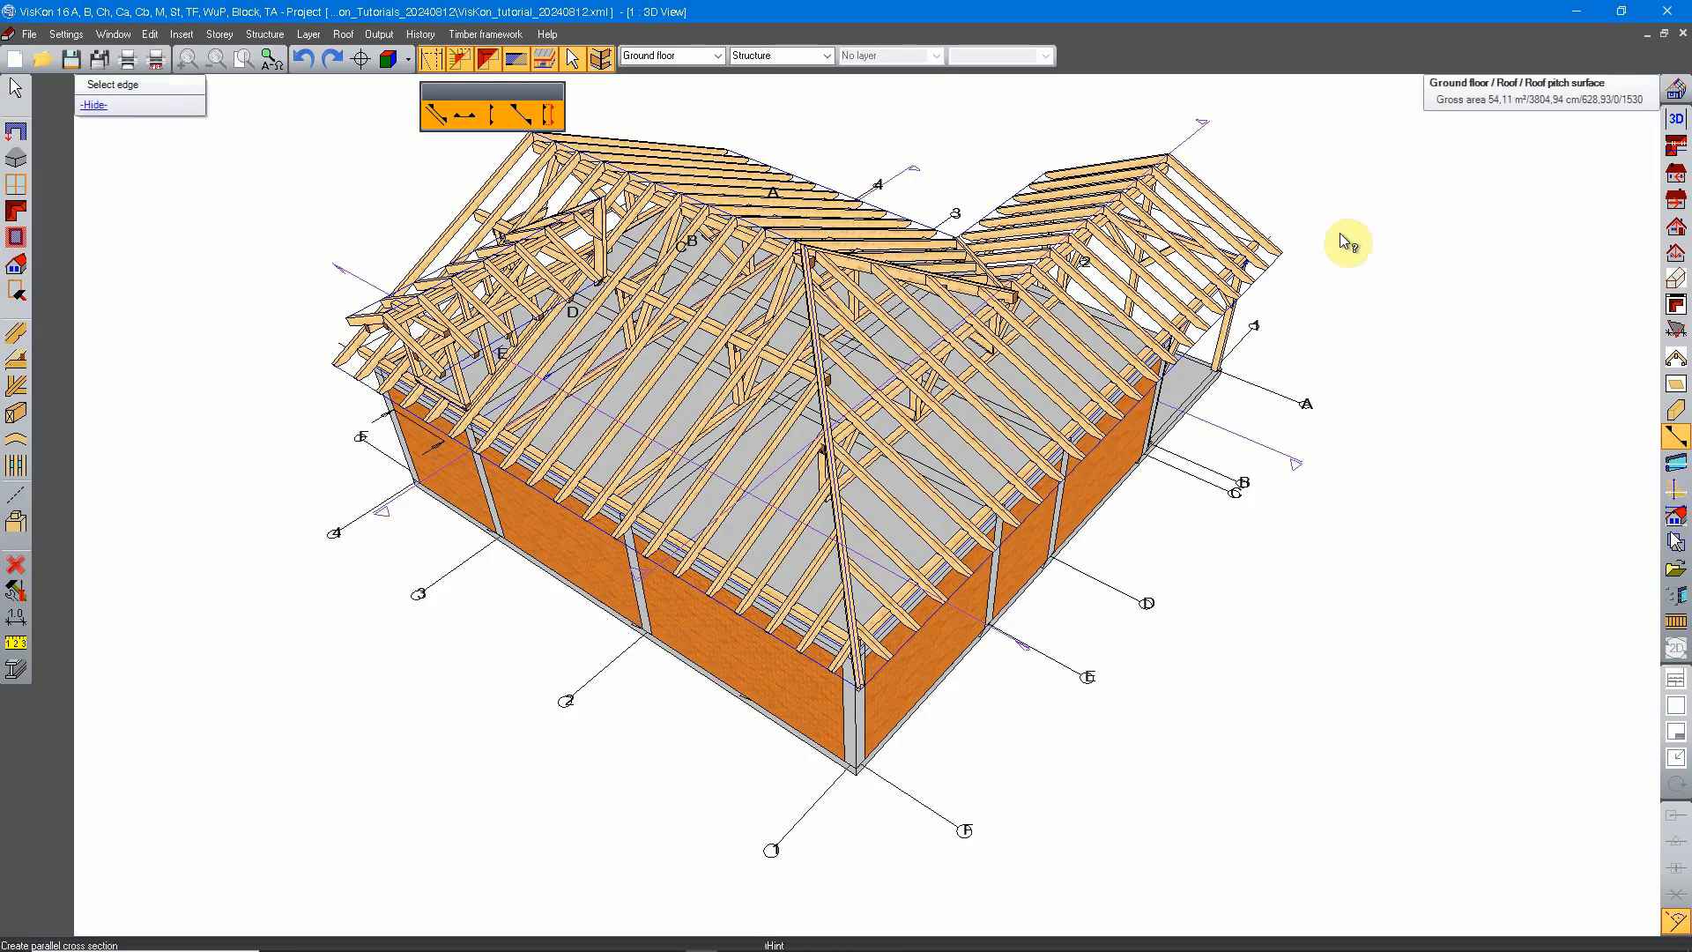
{"action": "left_click", "coordinate": [546, 115]}
{"action": "middle_click_drag", "start_coordinate": [912, 223], "coordinate": [352, 320]}
{"action": "scroll", "coordinate": [858, 517], "scroll_direction": "up", "scroll_amount": 2}
{"action": "middle_click_drag", "start_coordinate": [857, 517], "coordinate": [731, 537]}
{"action": "middle_click_drag", "start_coordinate": [871, 556], "coordinate": [692, 454]}
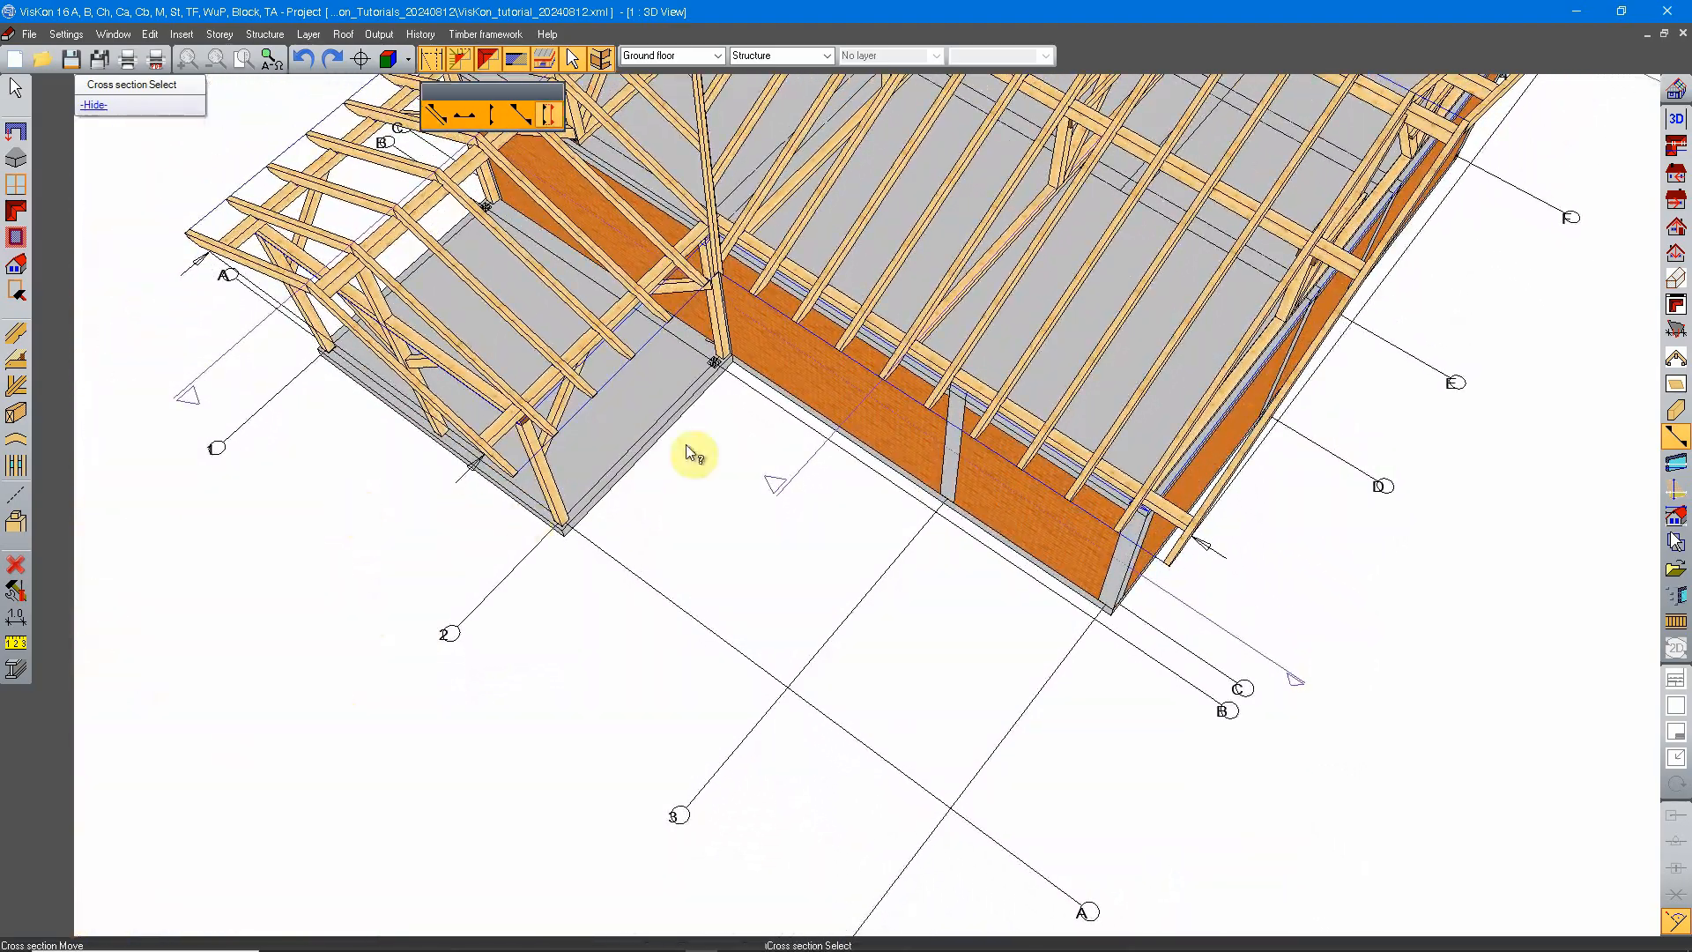
{"action": "left_click", "coordinate": [806, 459]}
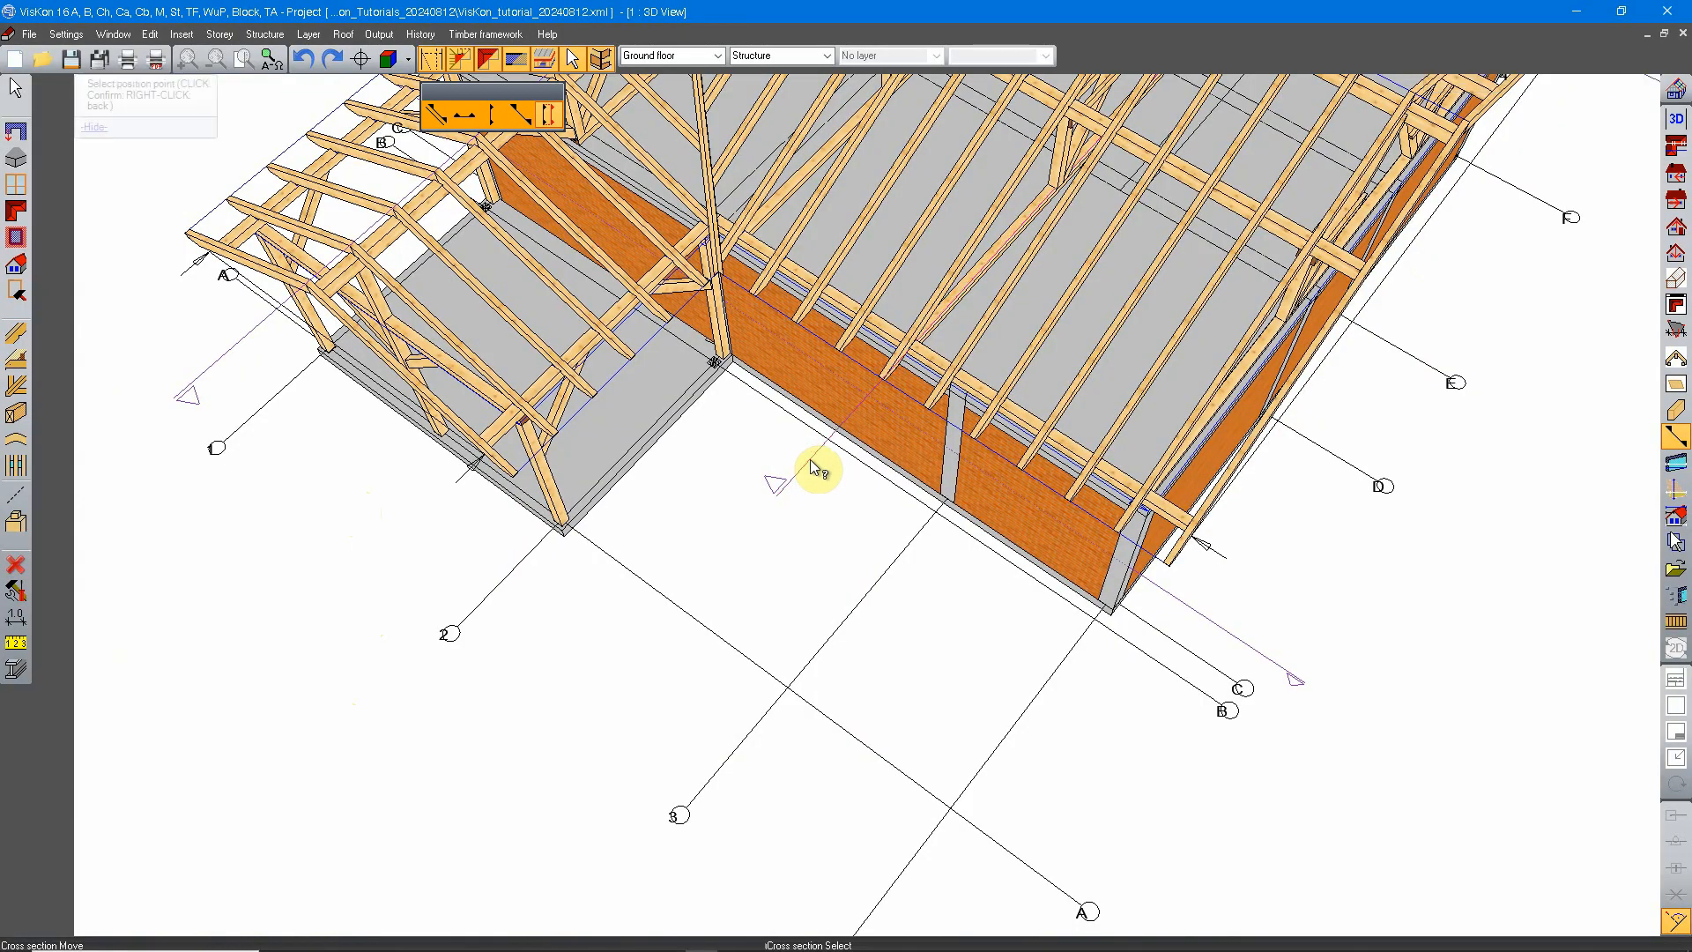
{"action": "left_click", "coordinate": [780, 498]}
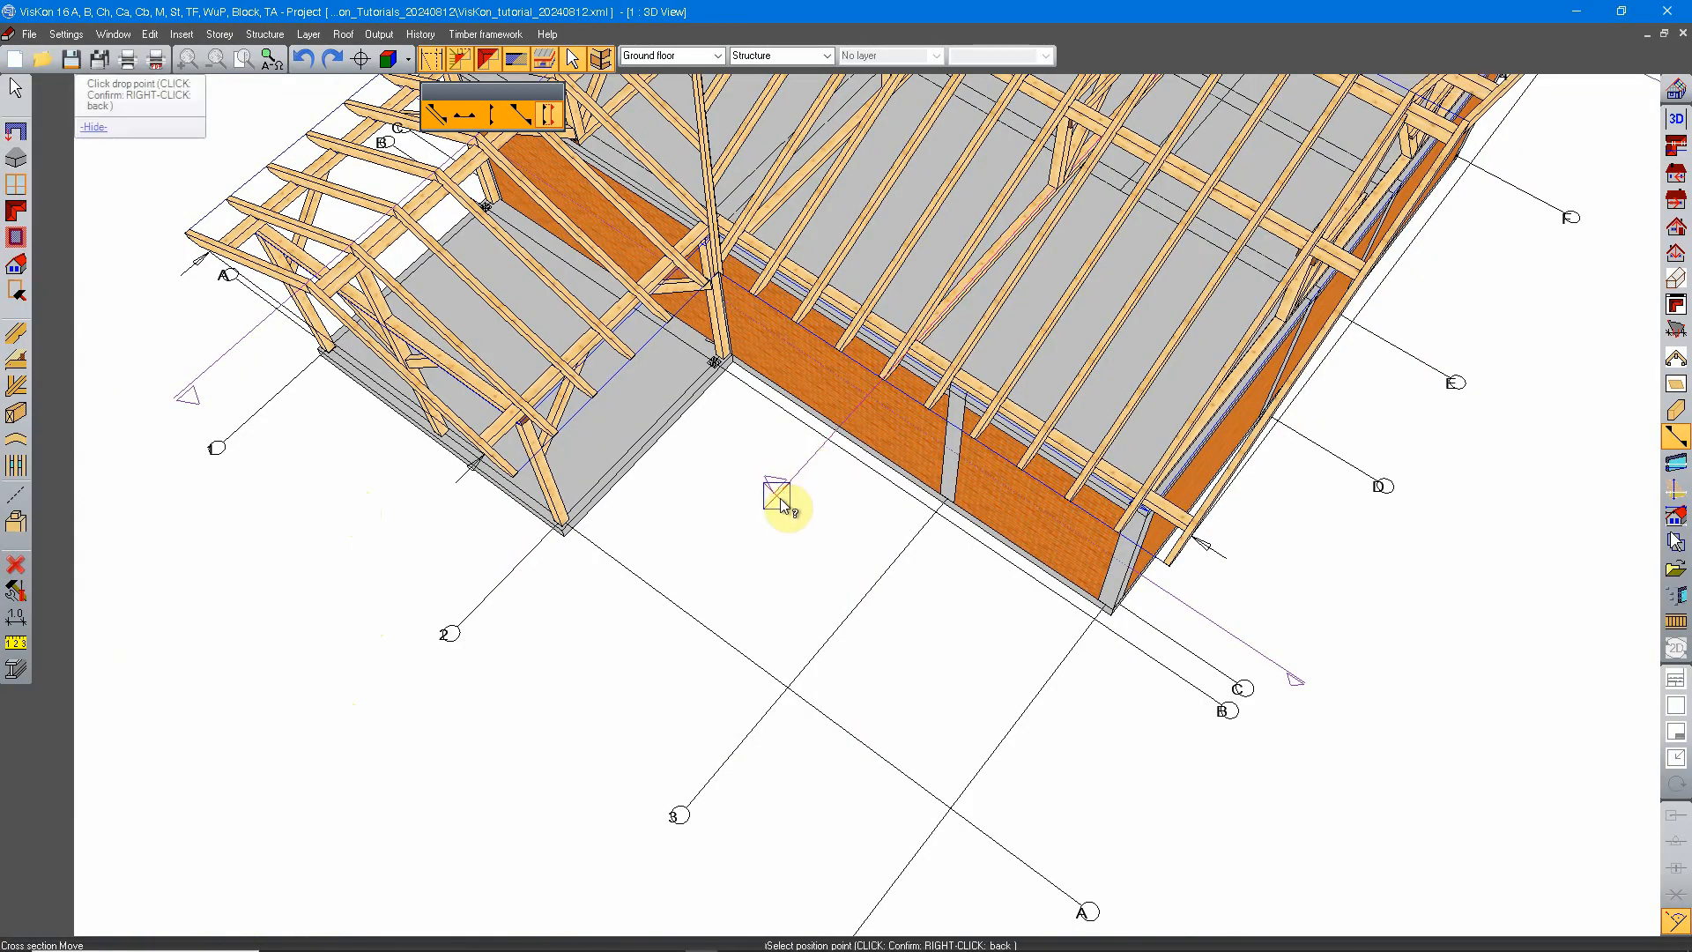
{"action": "left_click", "coordinate": [726, 497]}
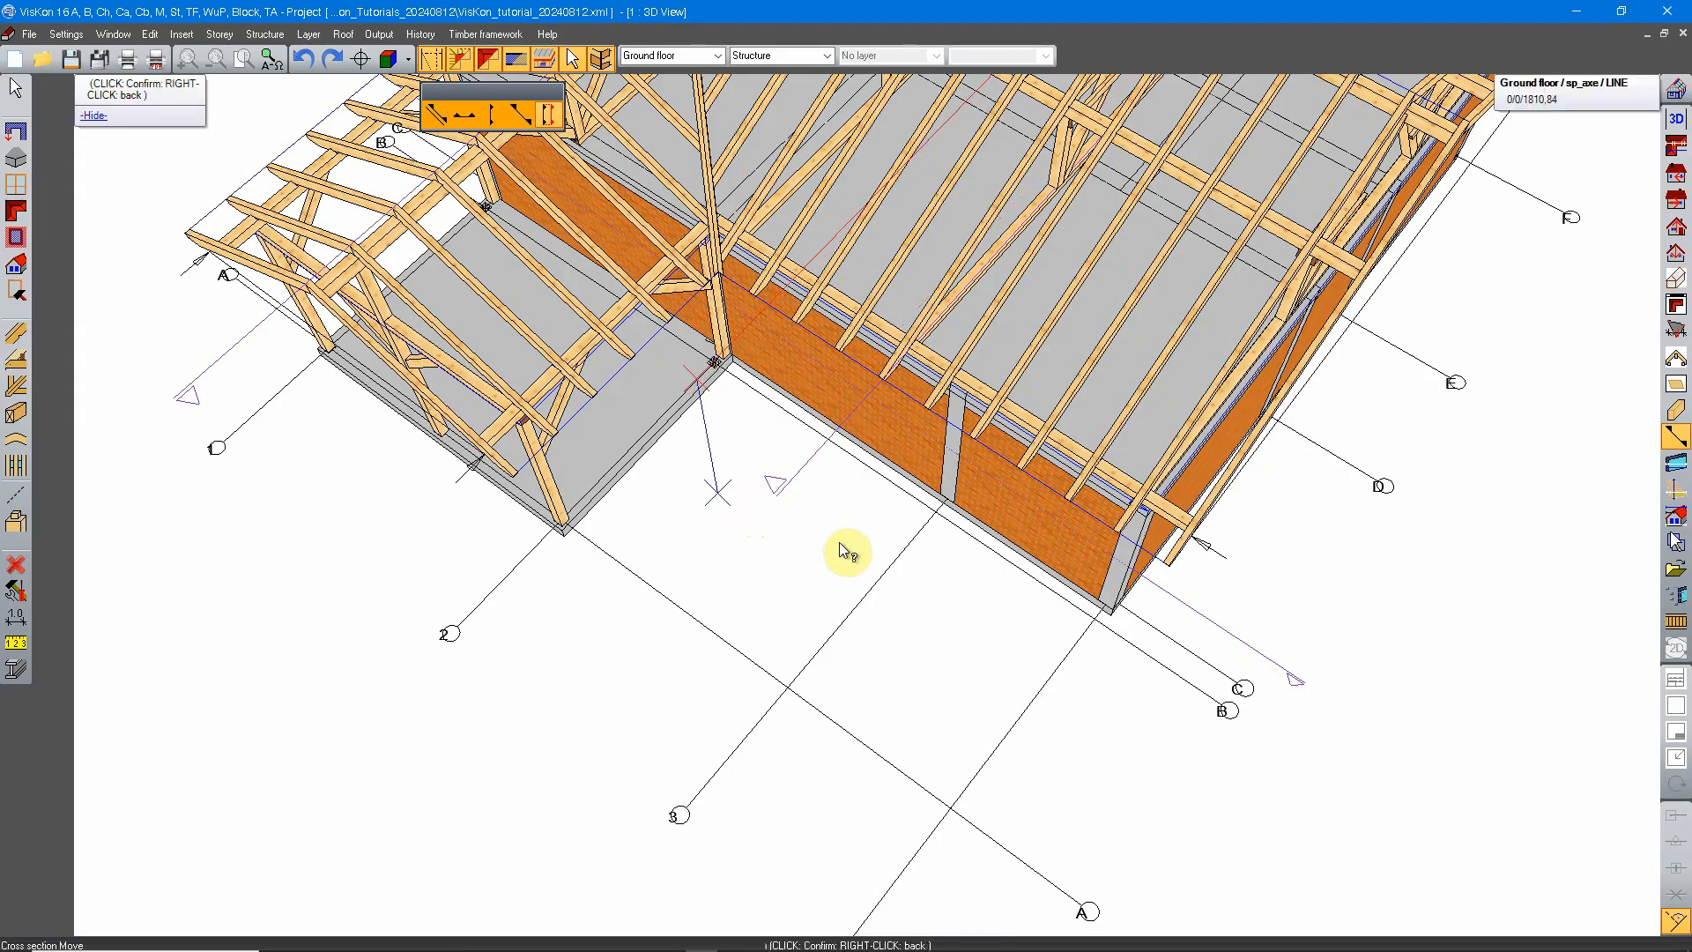
{"action": "left_click", "coordinate": [757, 589]}
{"action": "middle_click_drag", "start_coordinate": [765, 481], "coordinate": [731, 622]}
{"action": "scroll", "coordinate": [730, 622], "scroll_direction": "down", "scroll_amount": 3}
{"action": "middle_click_drag", "start_coordinate": [868, 654], "coordinate": [854, 536], "text": "shift"}
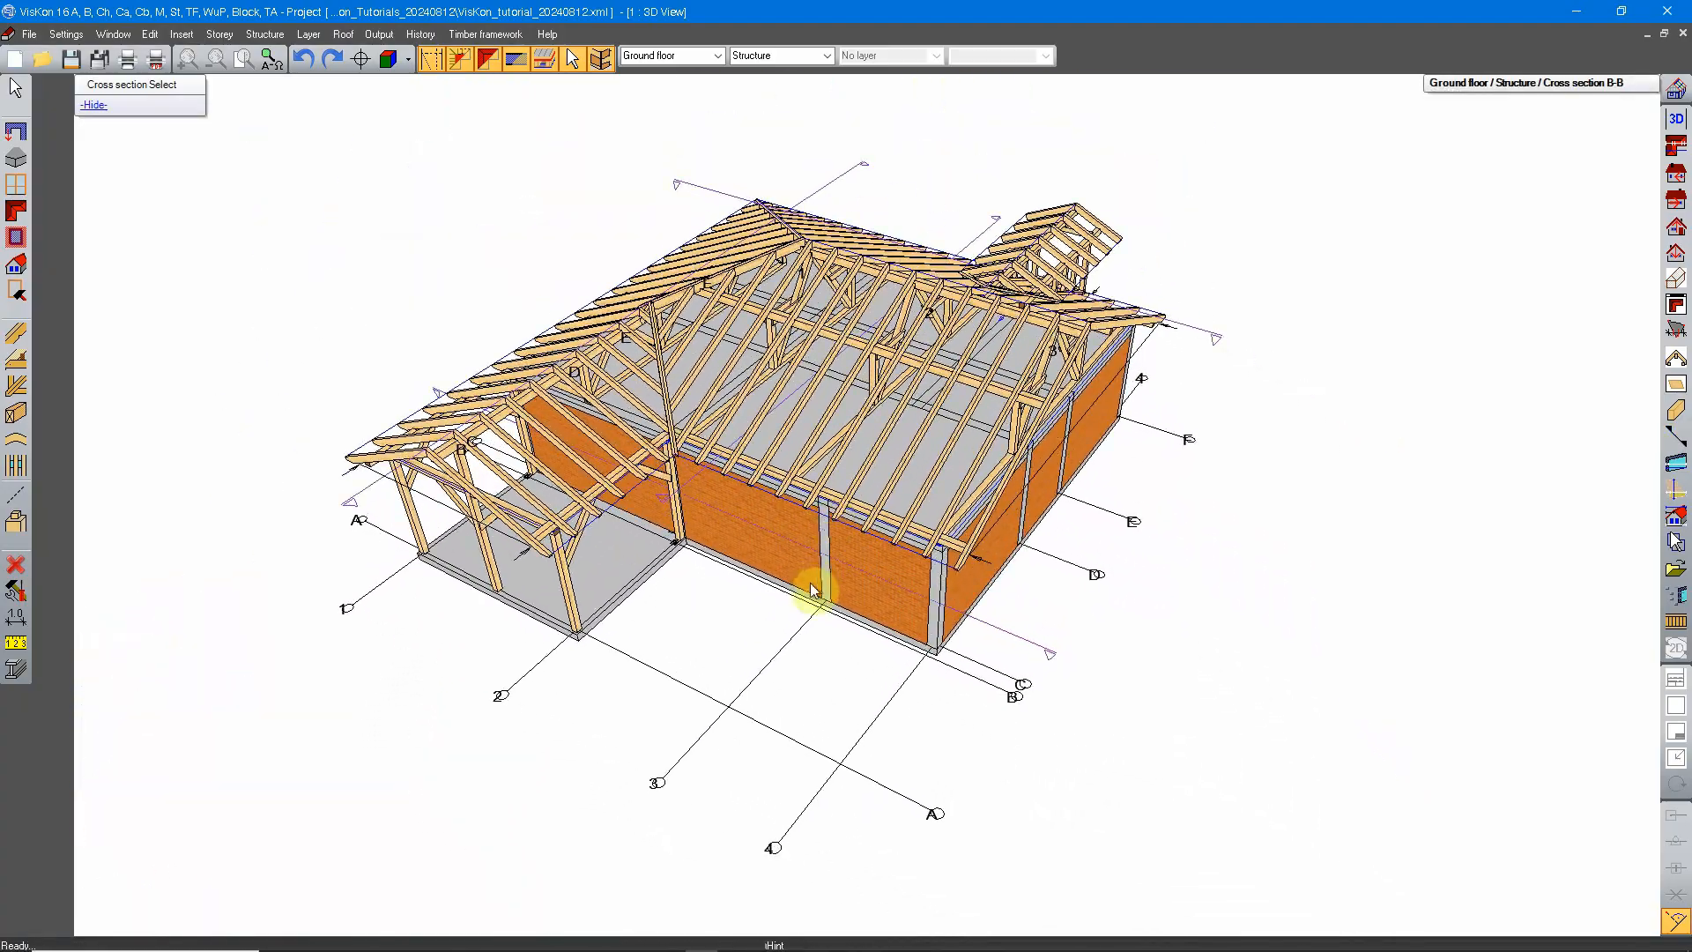